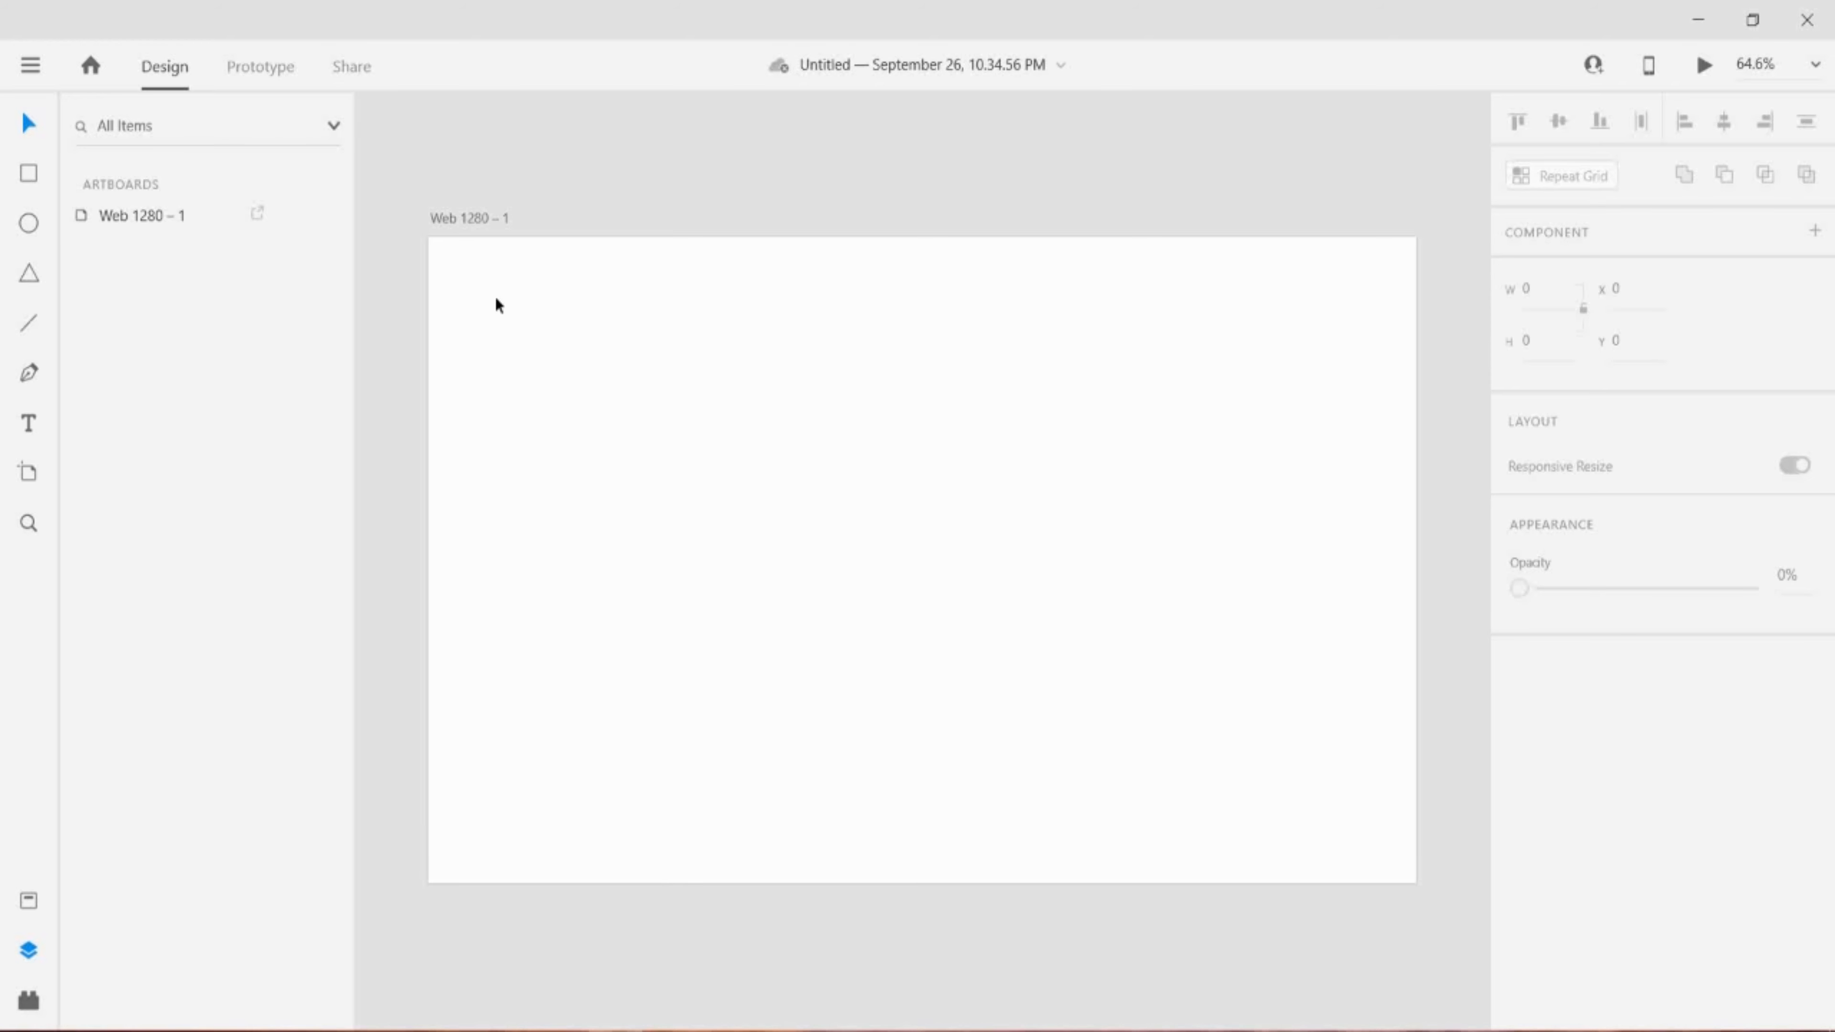
- Give the Web 1280 – 1 artboard a linear gradient fill with the starting colour stop set to blue #0019FF
left_click(484, 223)
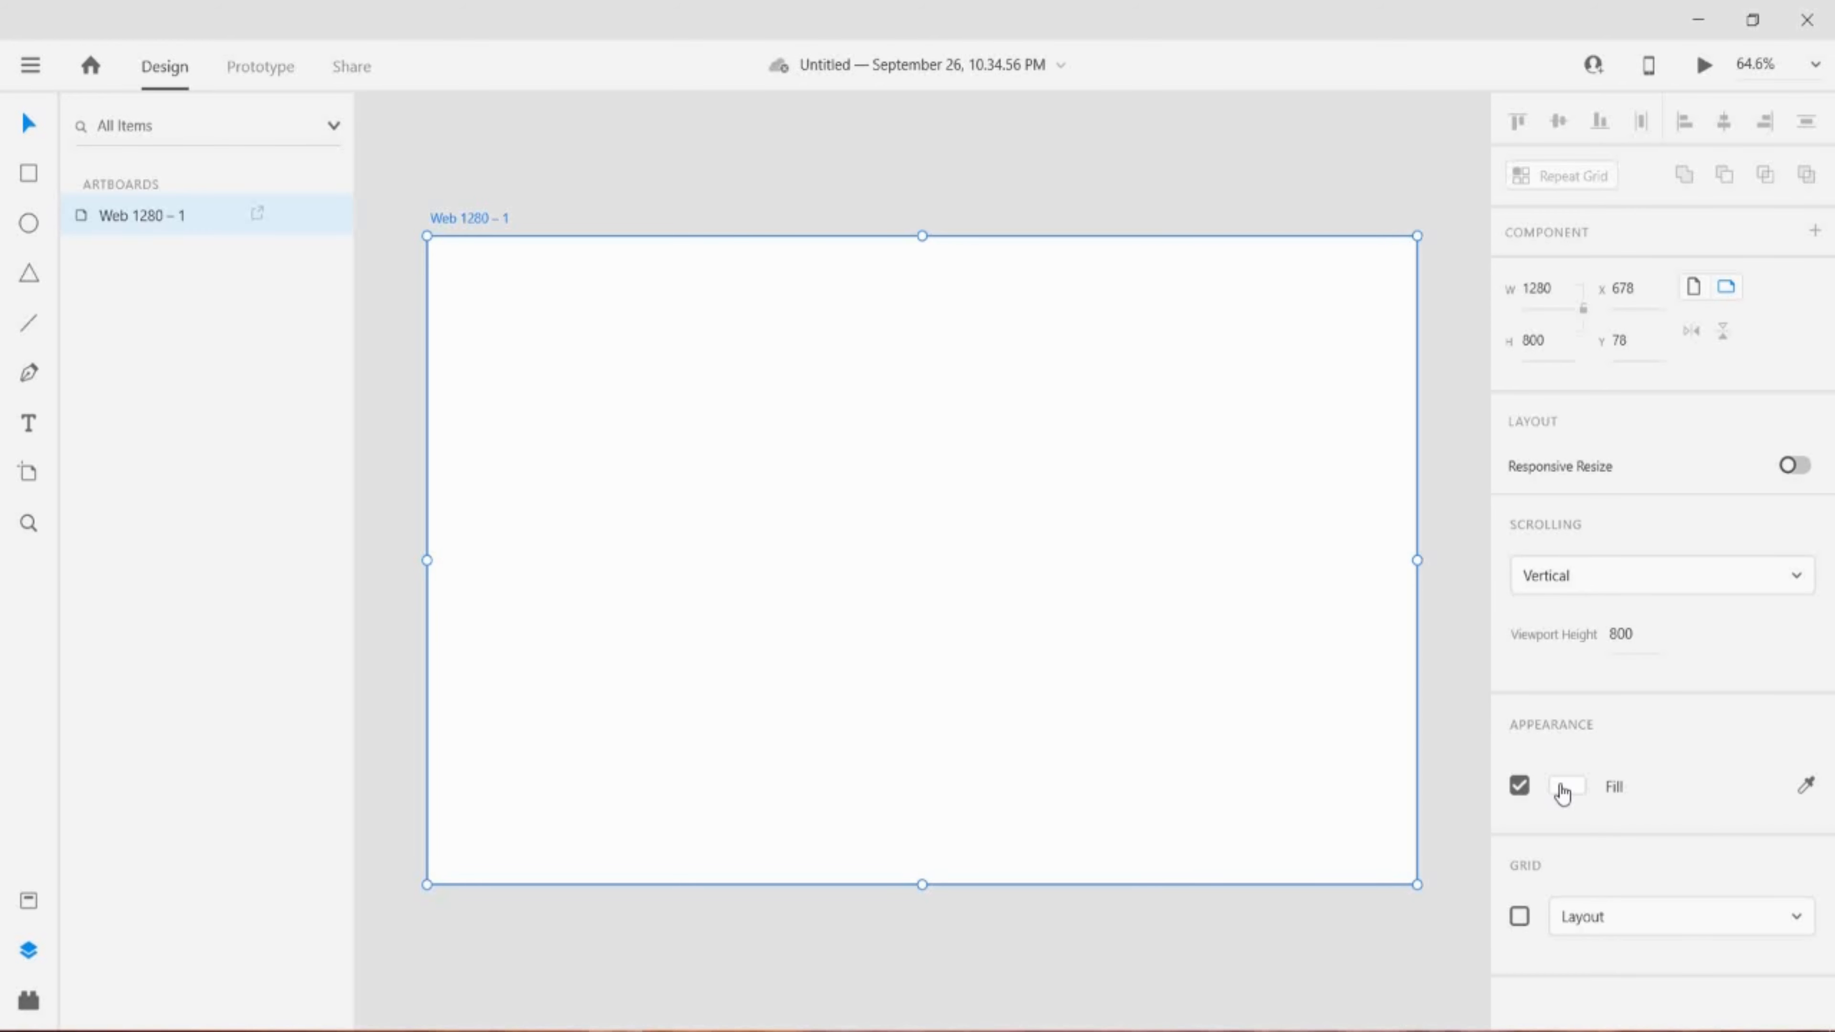
left_click(1566, 786)
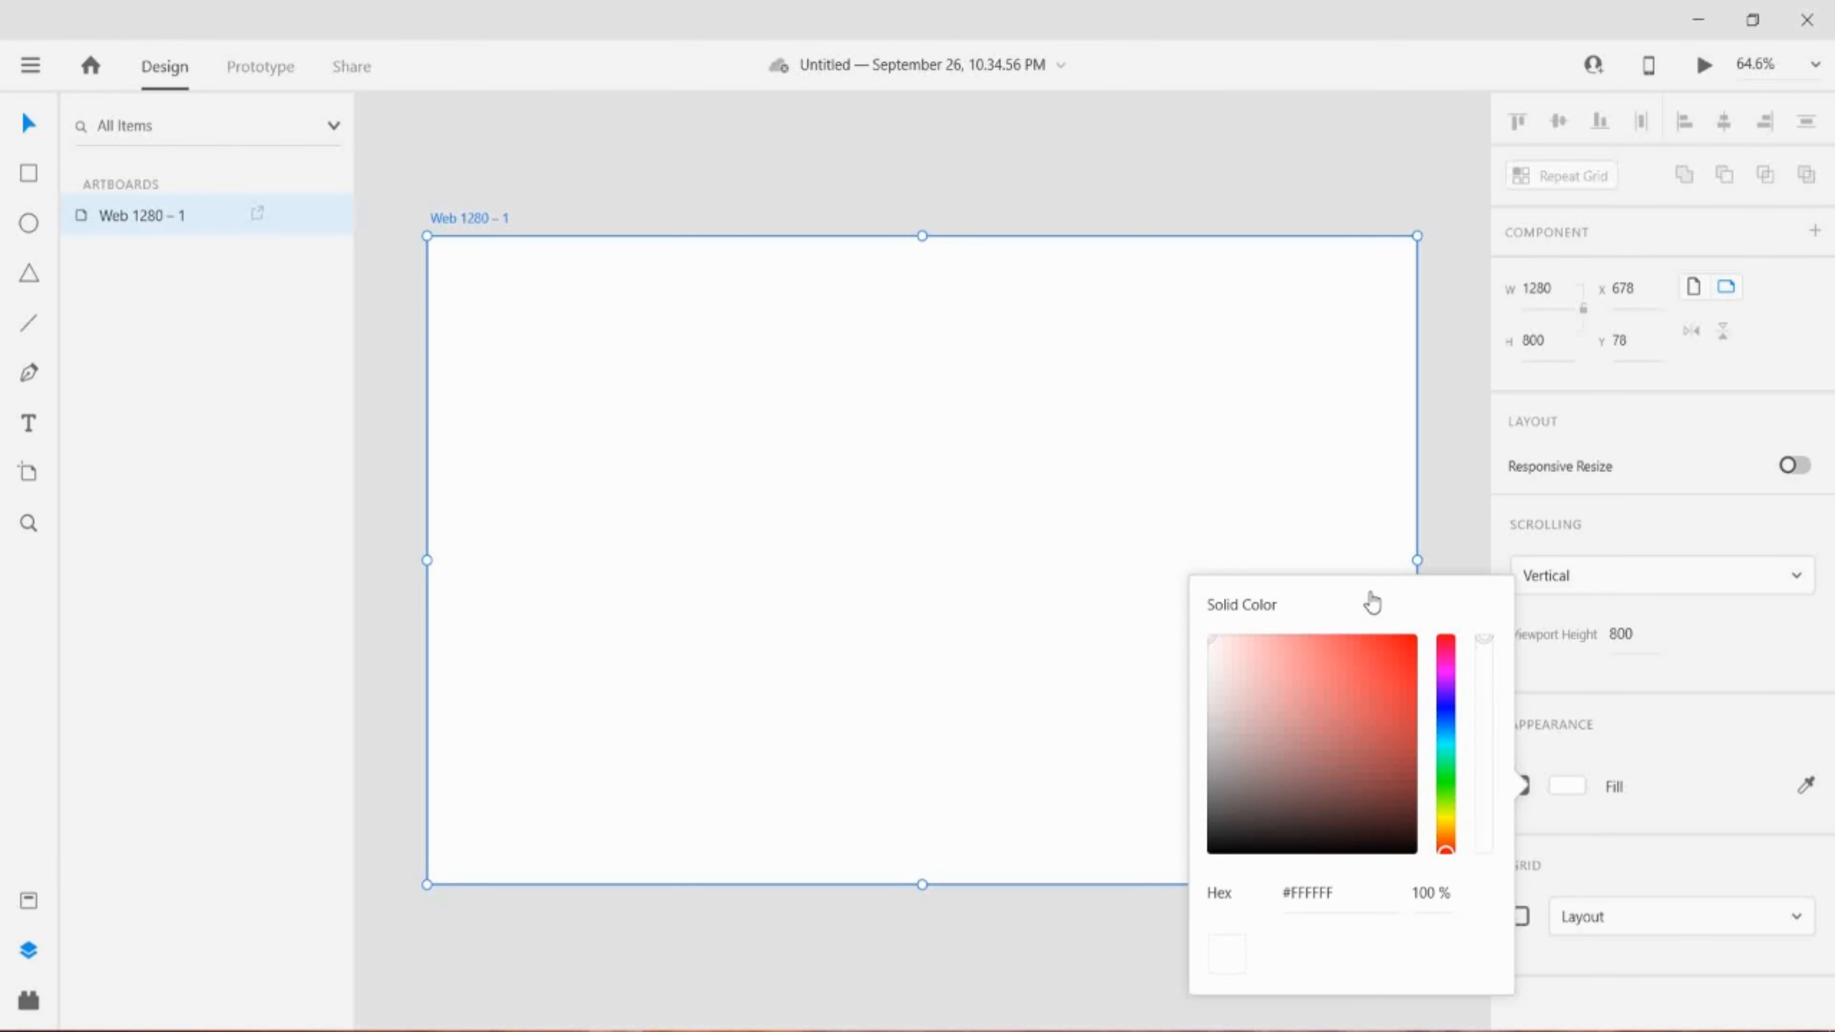
left_click(1311, 607)
left_click(1289, 652)
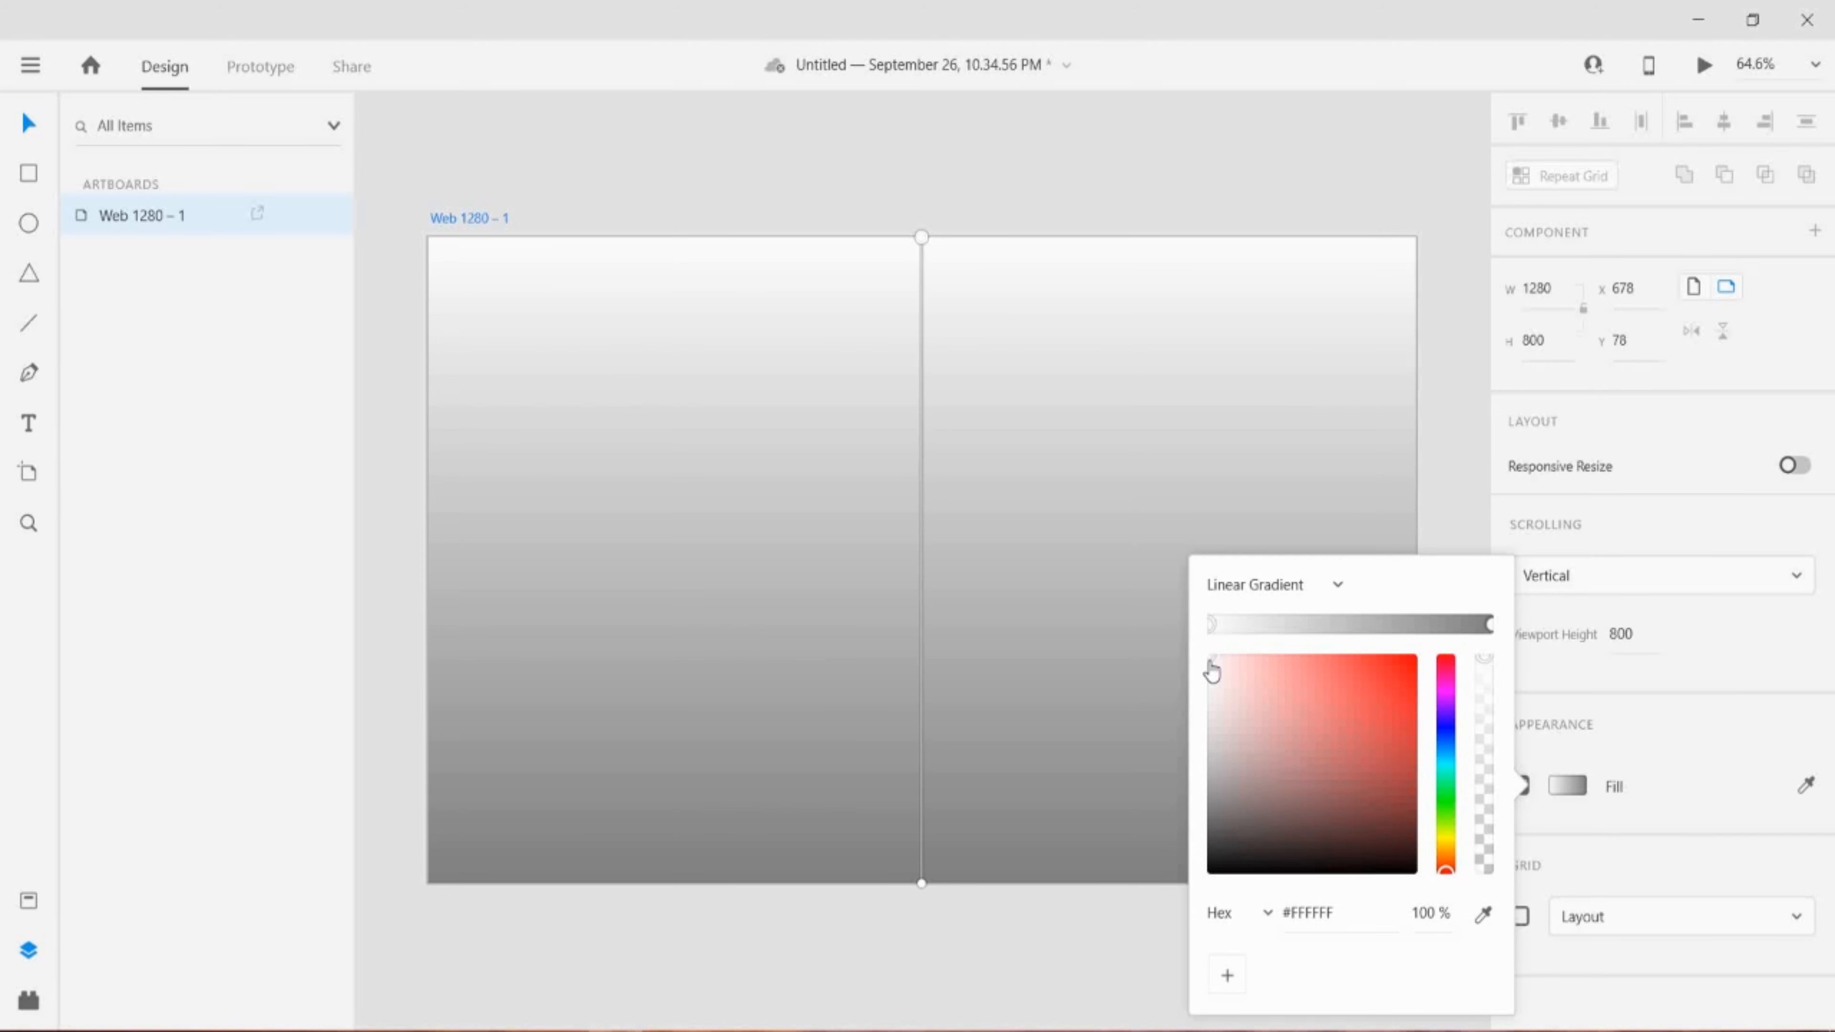
left_click(1445, 735)
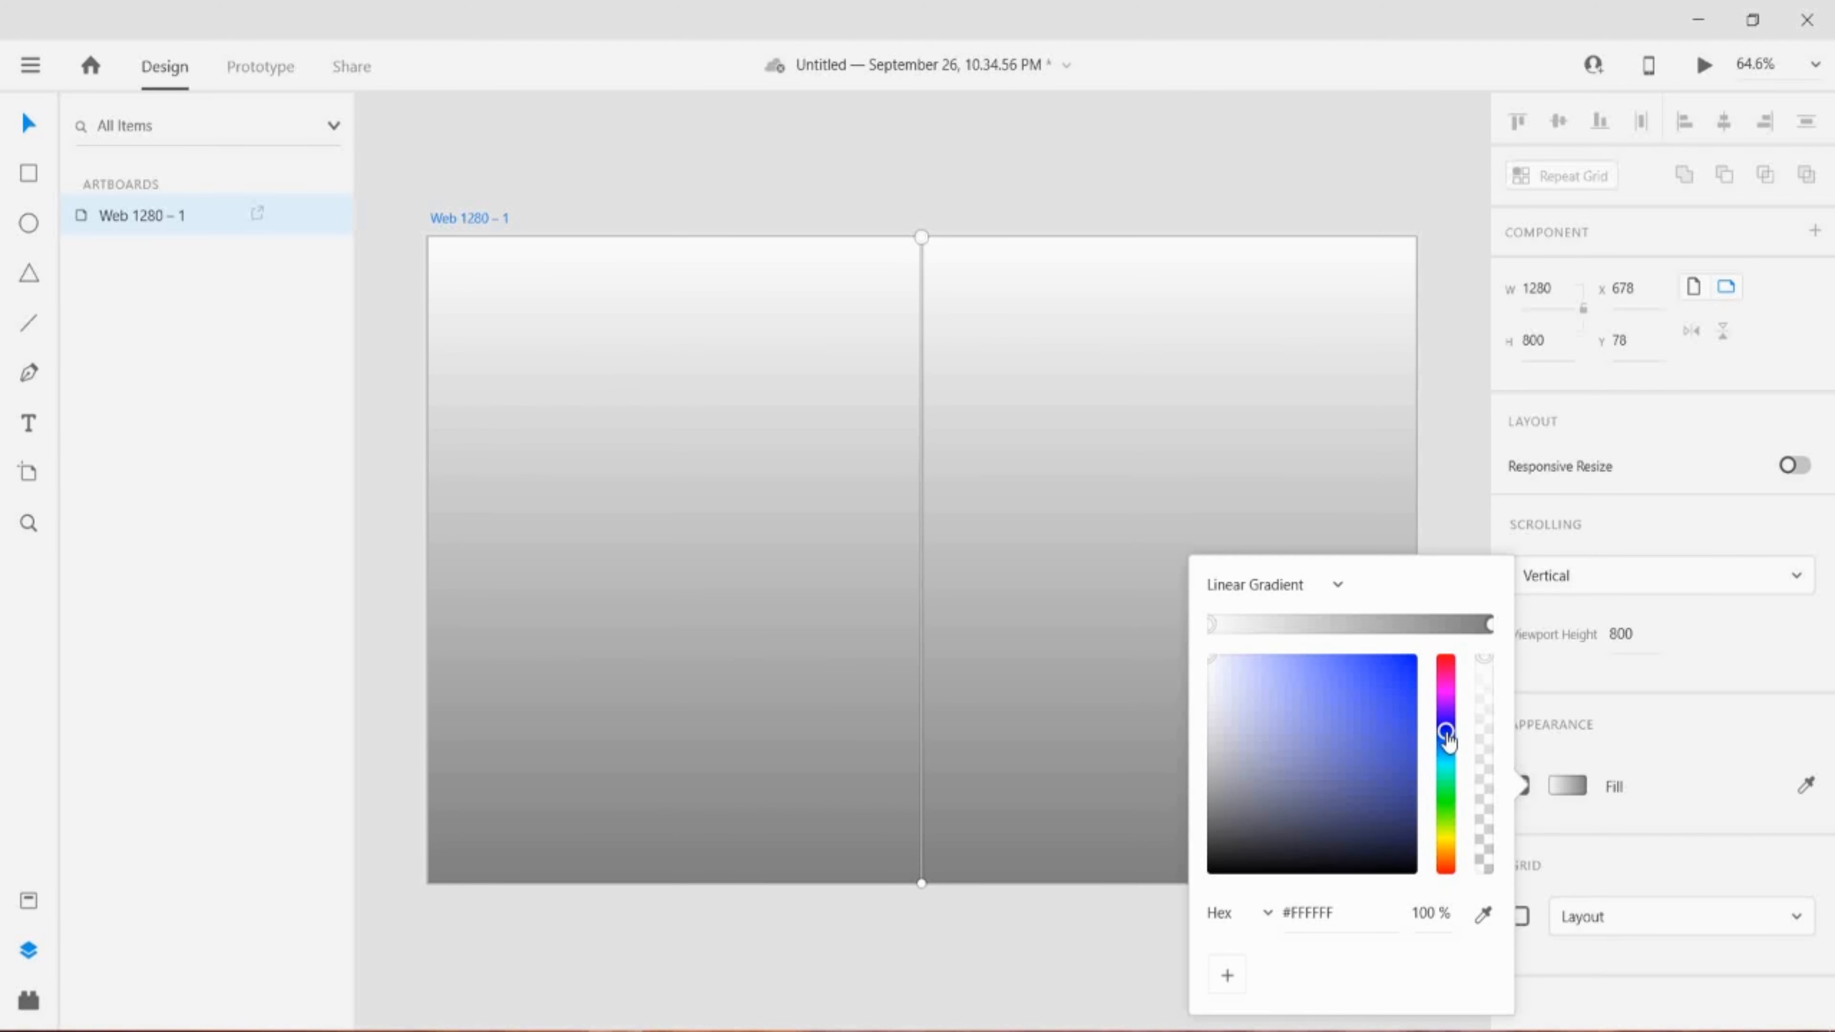
left_click(1415, 658)
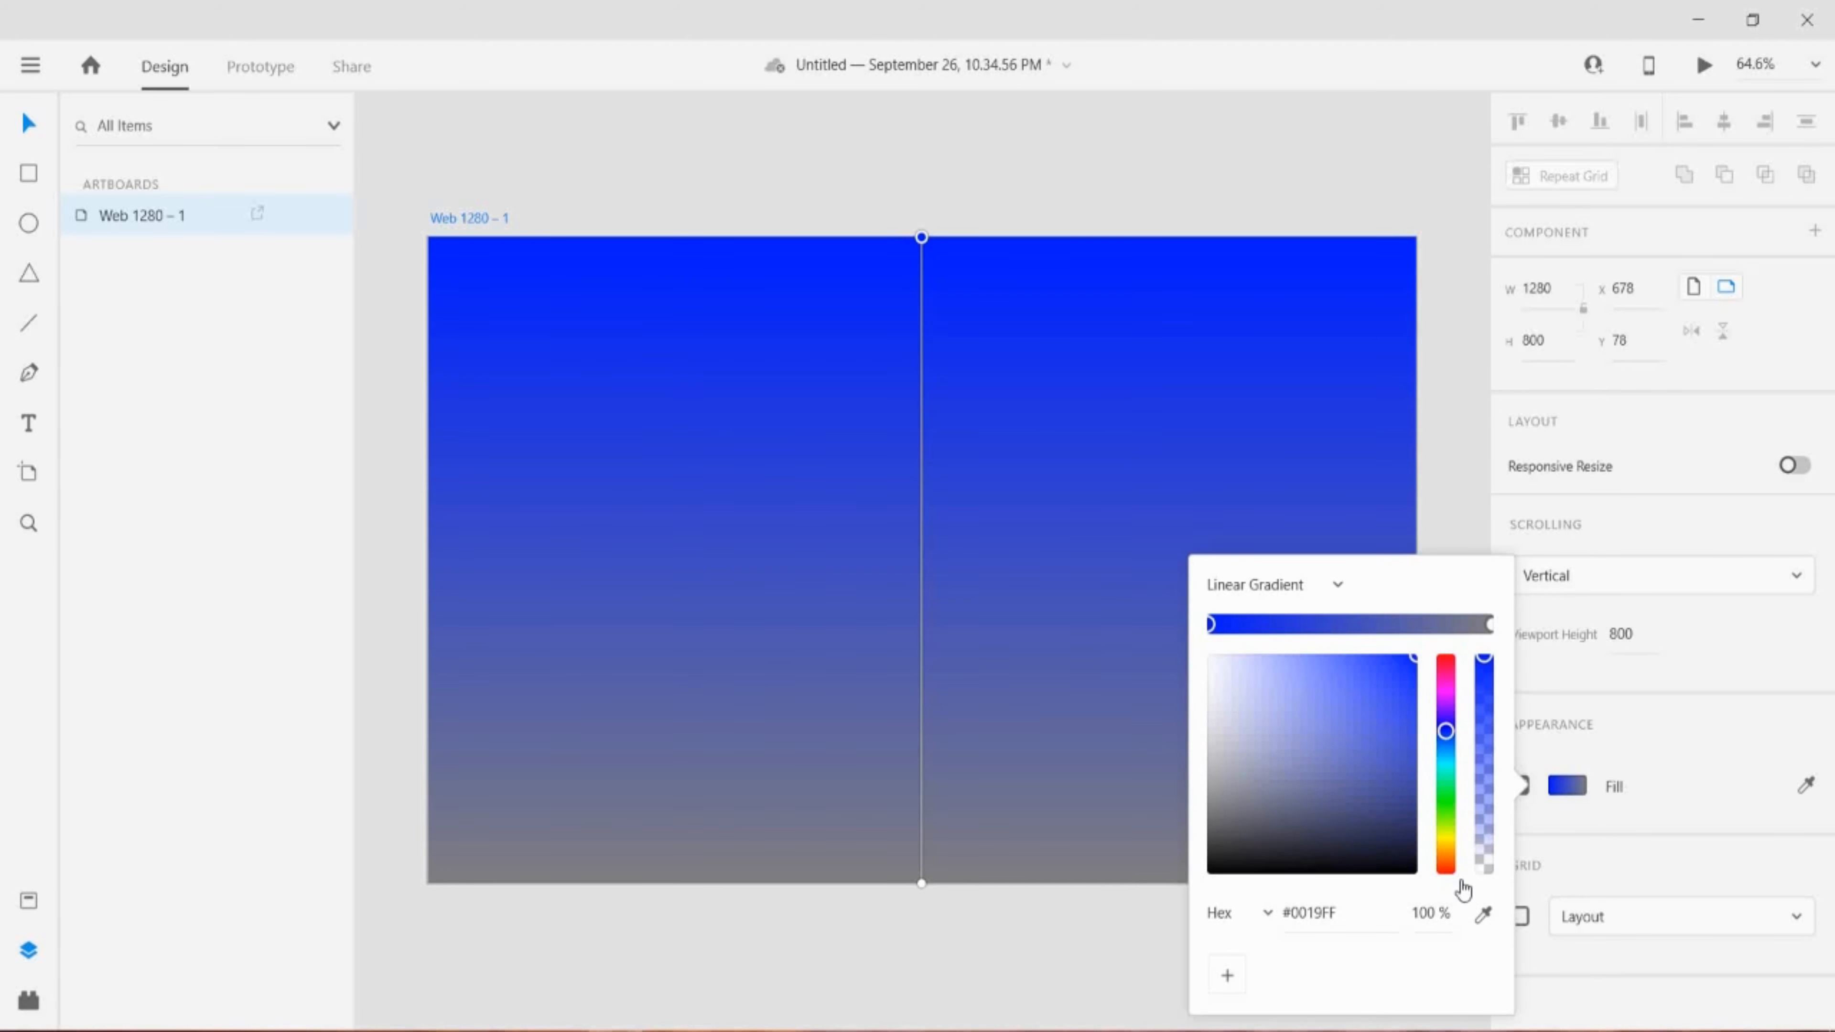
- Set the gradient's end colour stop to purple #A900FF
left_click(1489, 624)
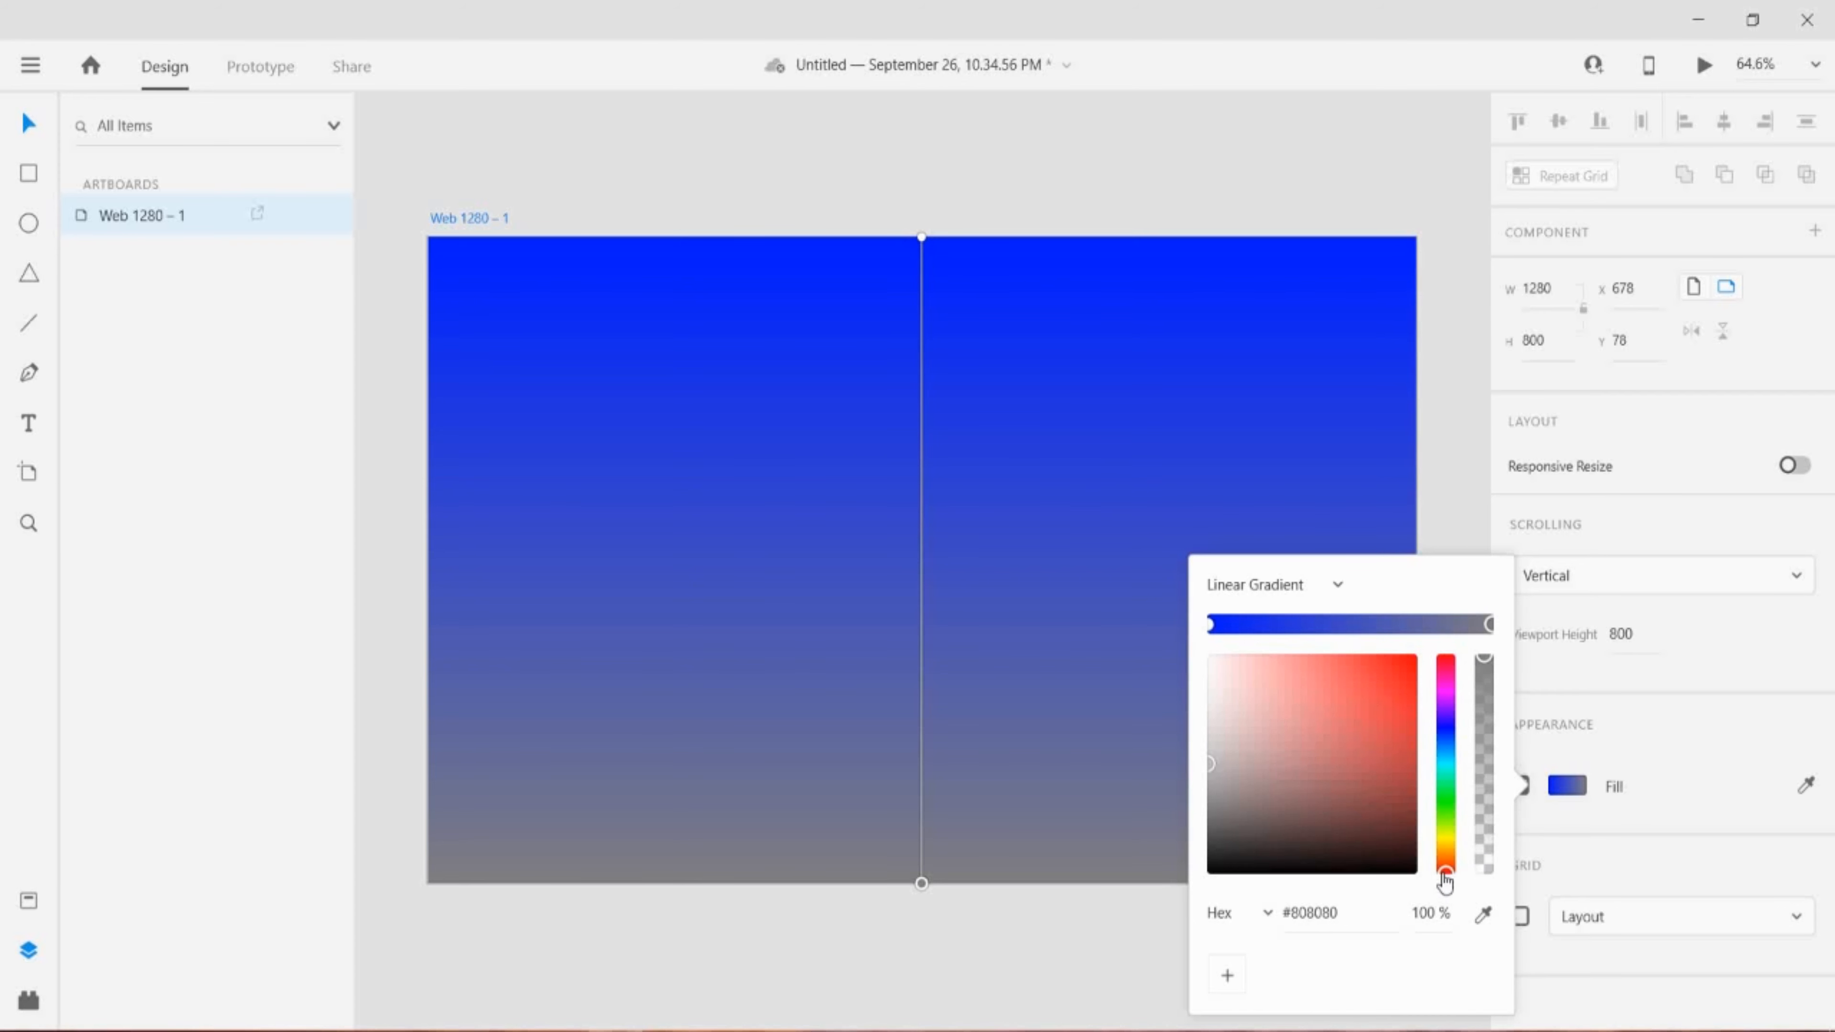
left_click(1445, 861)
left_click_drag(1446, 861, 1447, 712)
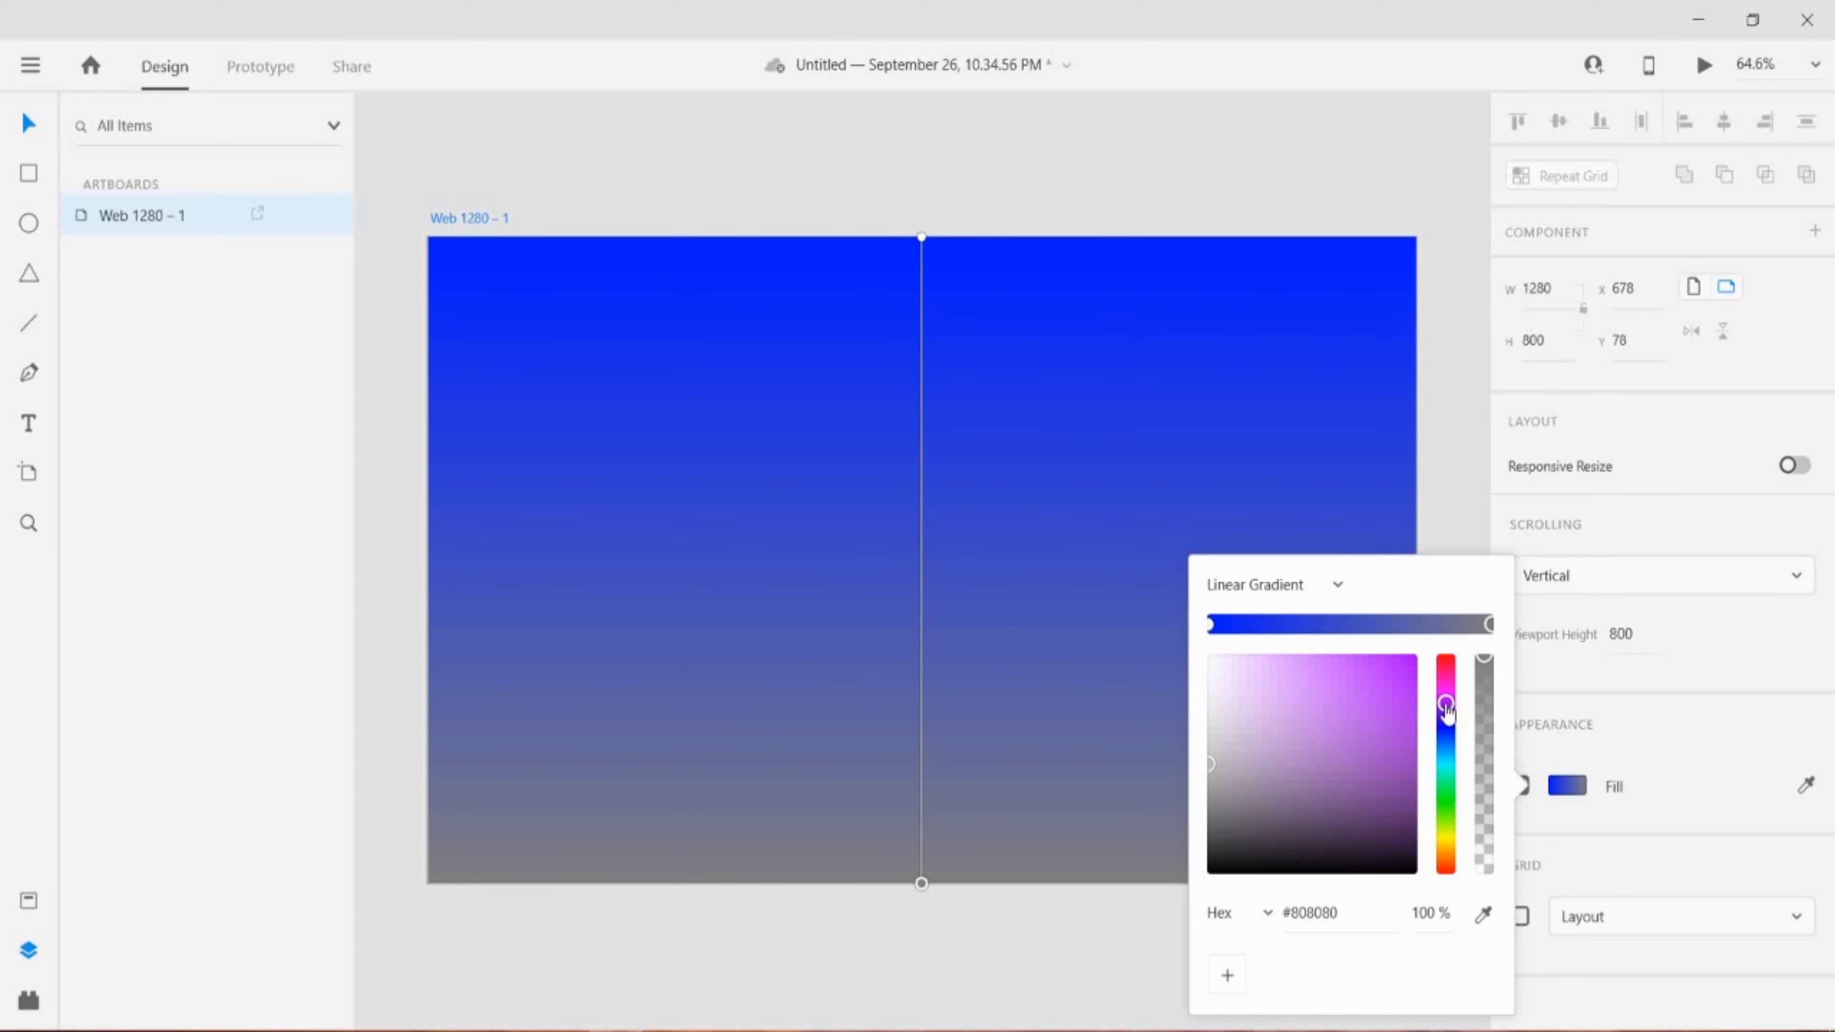
left_click(1414, 658)
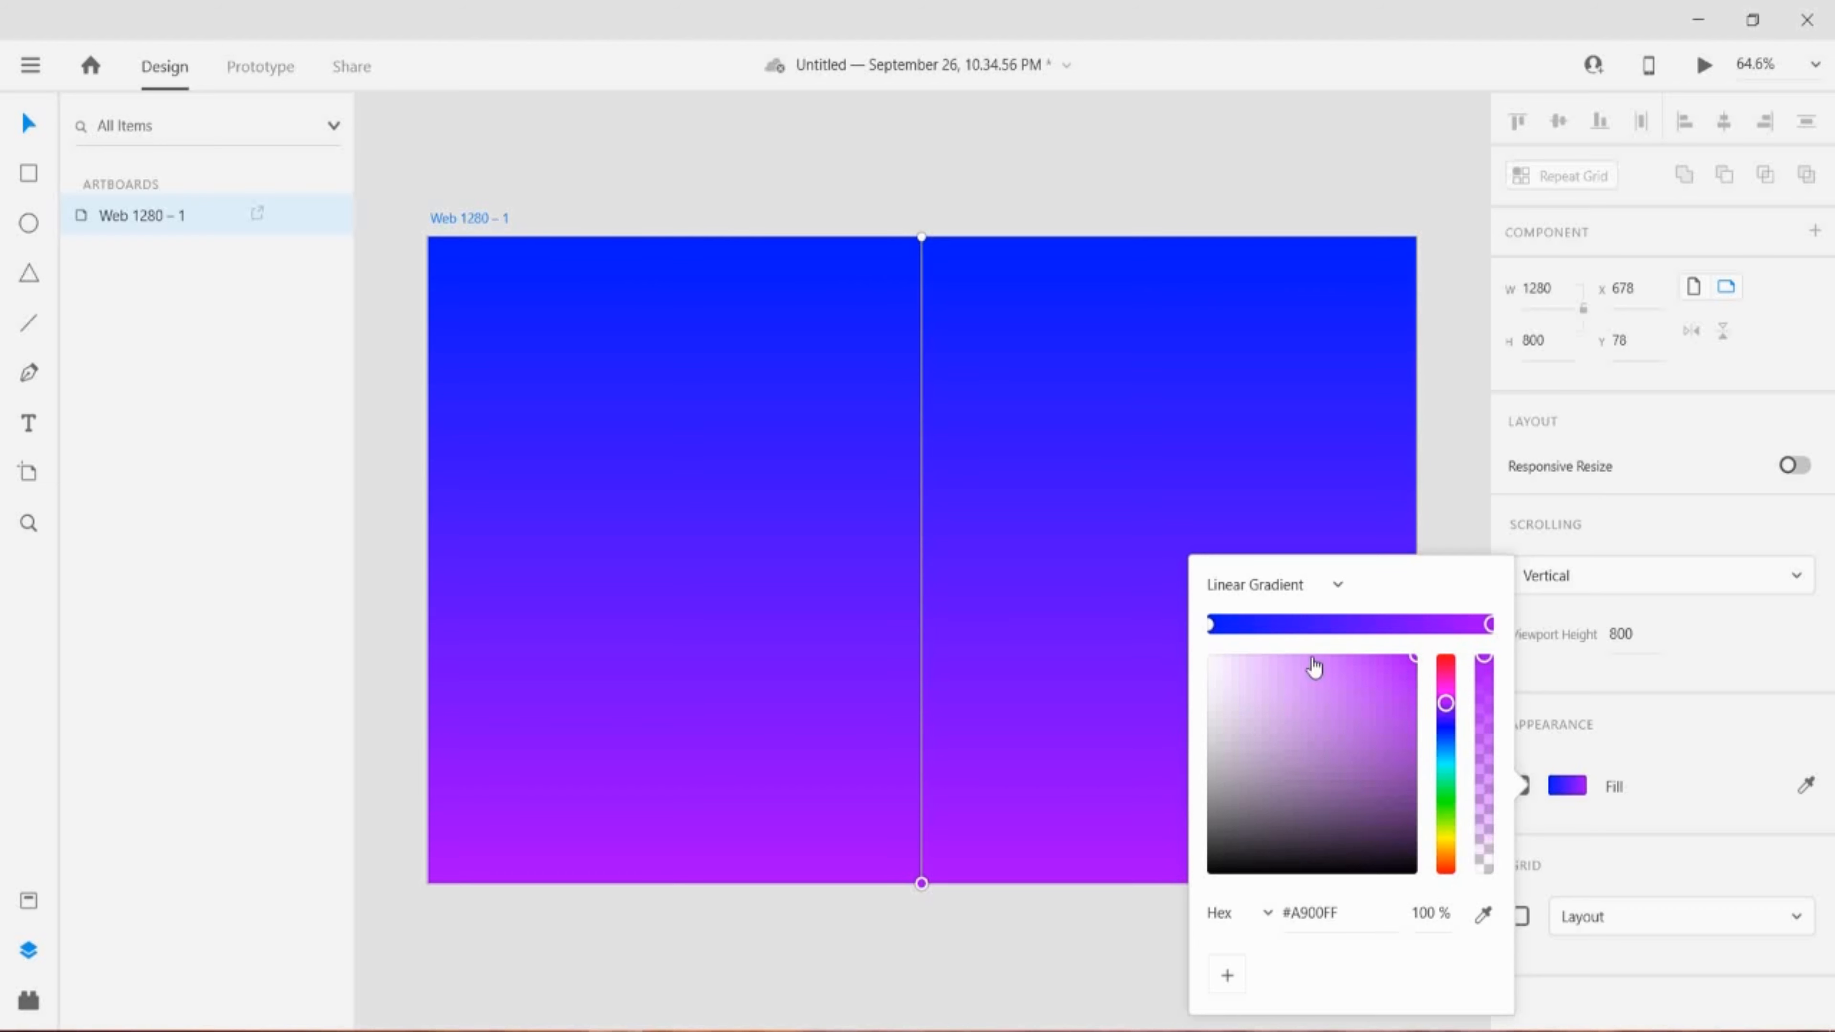
- Reorient the gradient to run horizontally, from blue at the artboard's left edge to purple at its right edge
left_click_drag(922, 239, 415, 568)
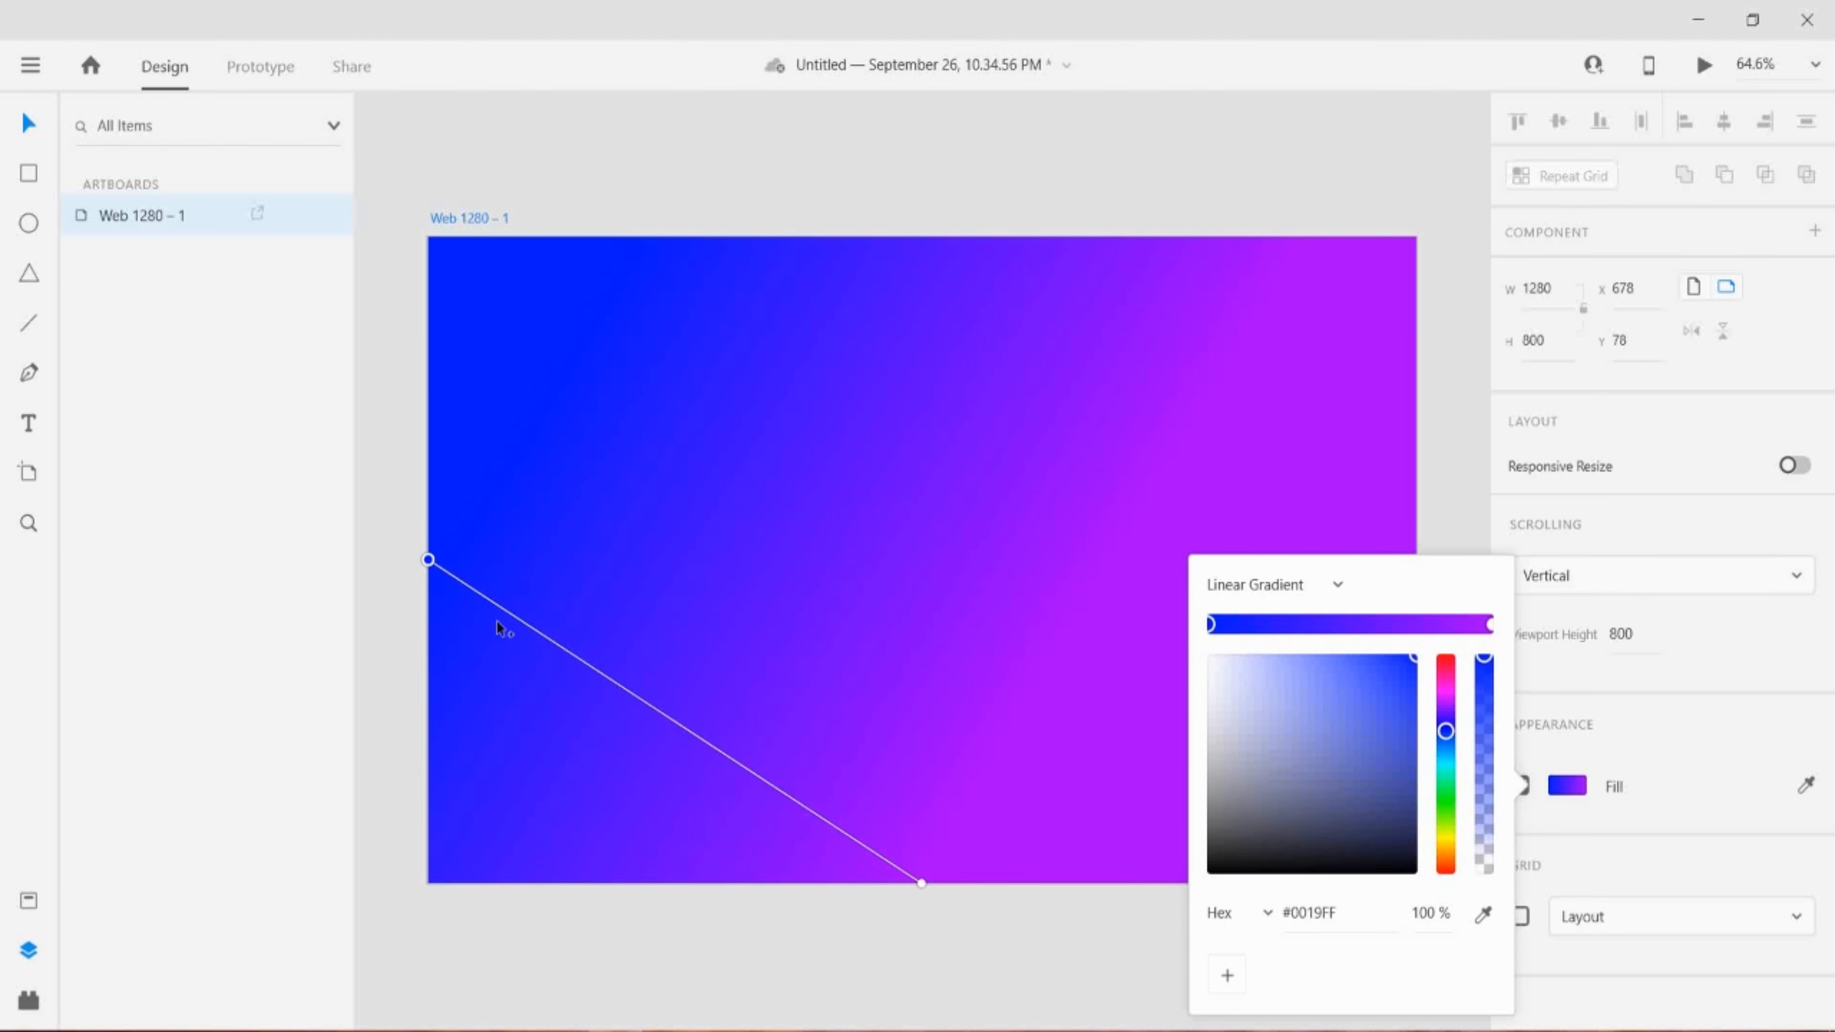
left_click_drag(921, 882, 1412, 556)
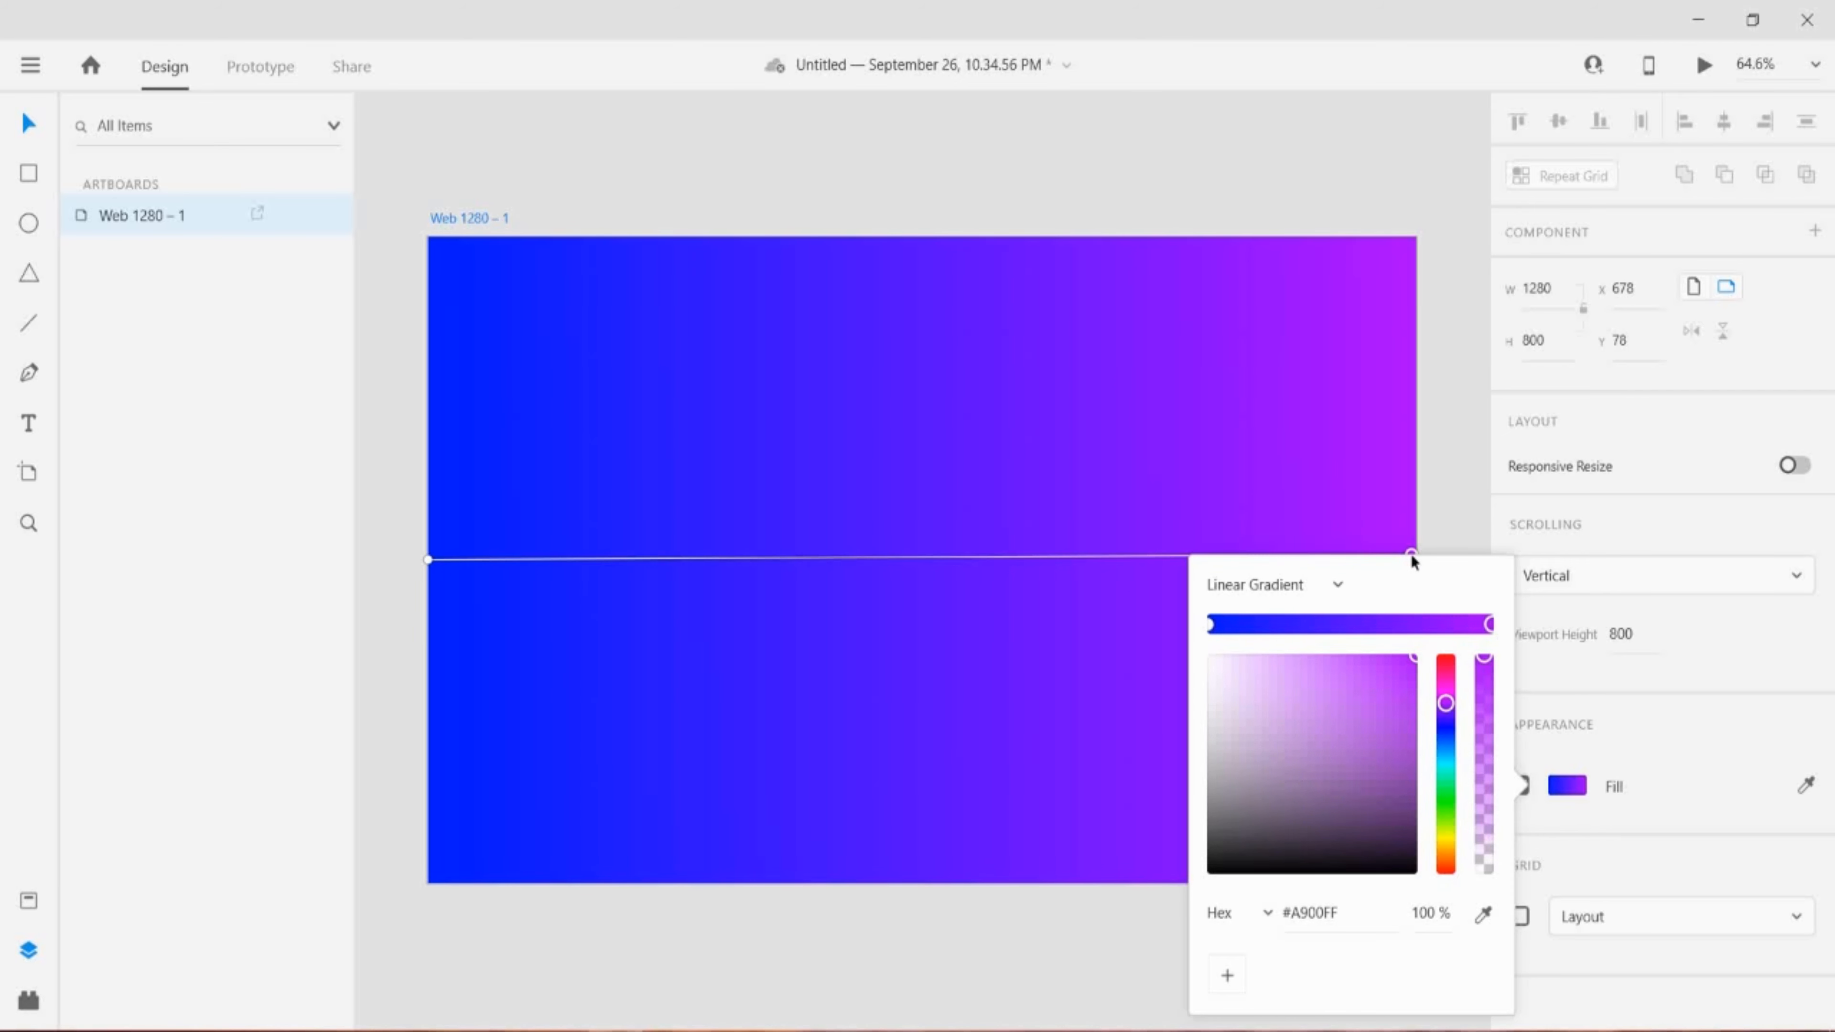
key("Escape")
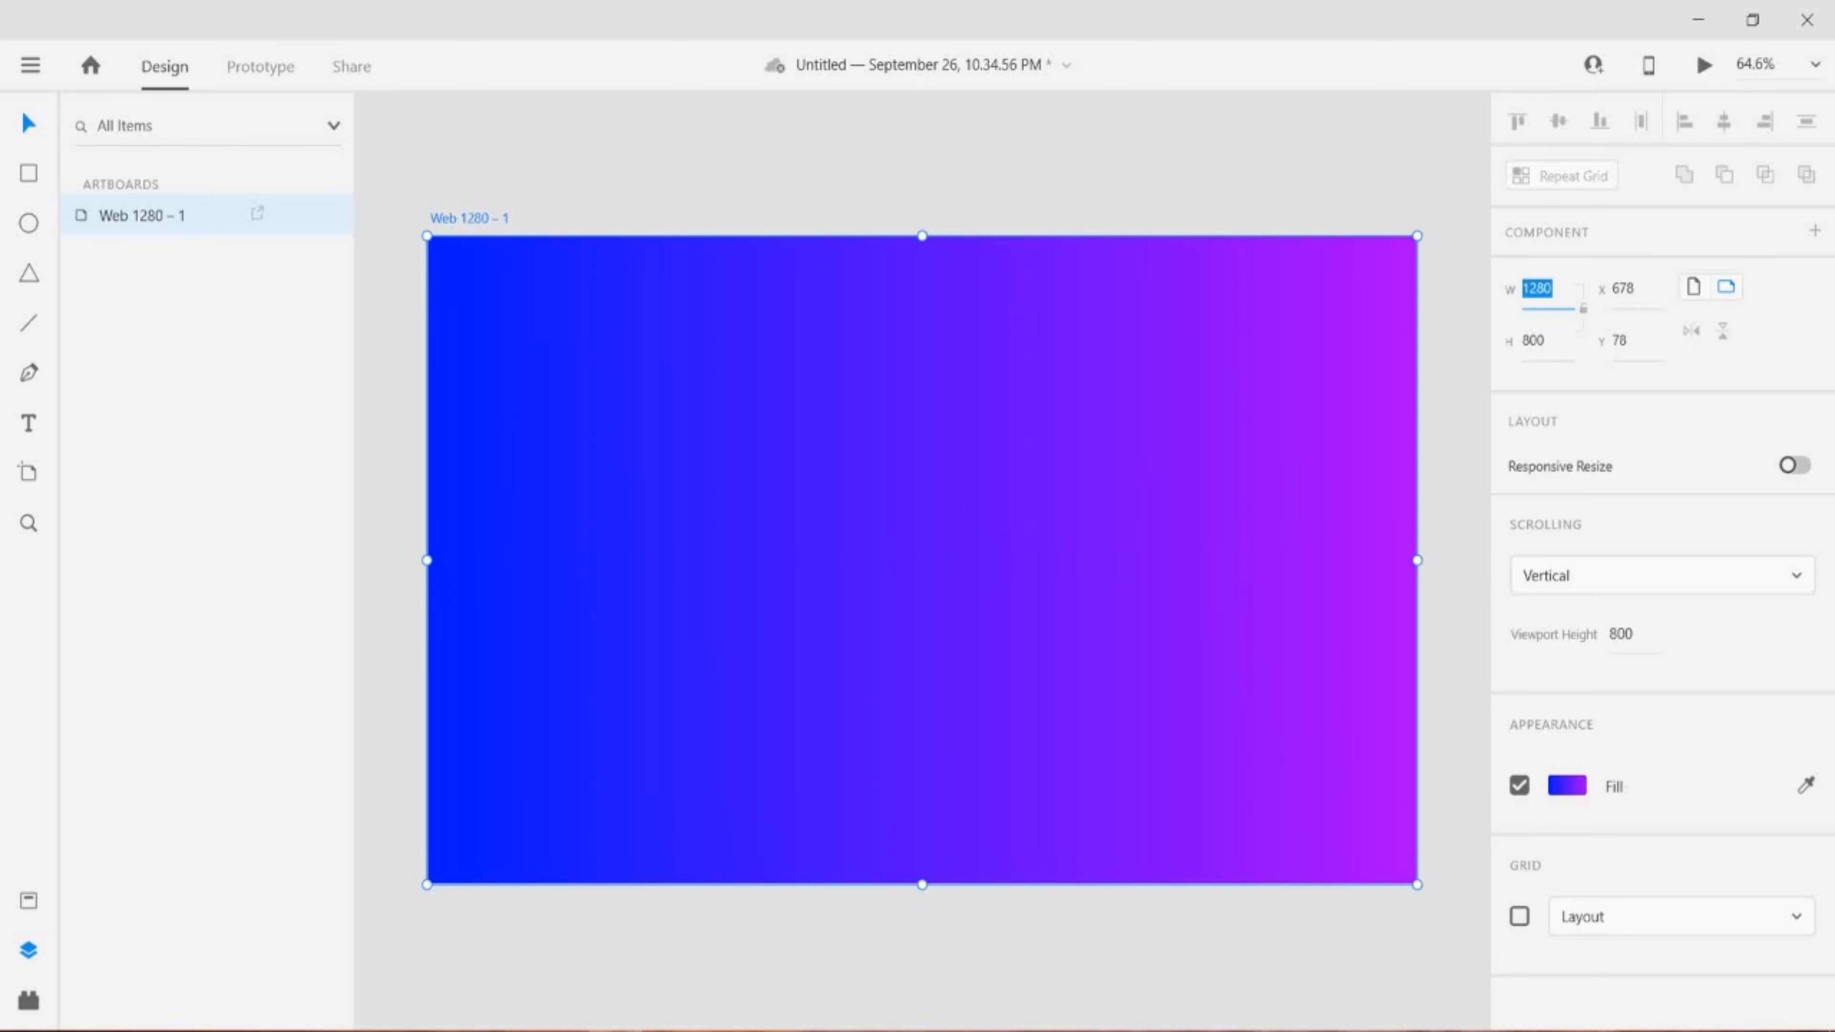
- Draw a large white ellipse about 640 by 635 and centre it on the artboard
left_click(29, 223)
mouse_move(695, 354)
left_mouse_down()
mouse_move(839, 565)
mouse_move(1181, 832)
mouse_move(1187, 864)
left_mouse_up()
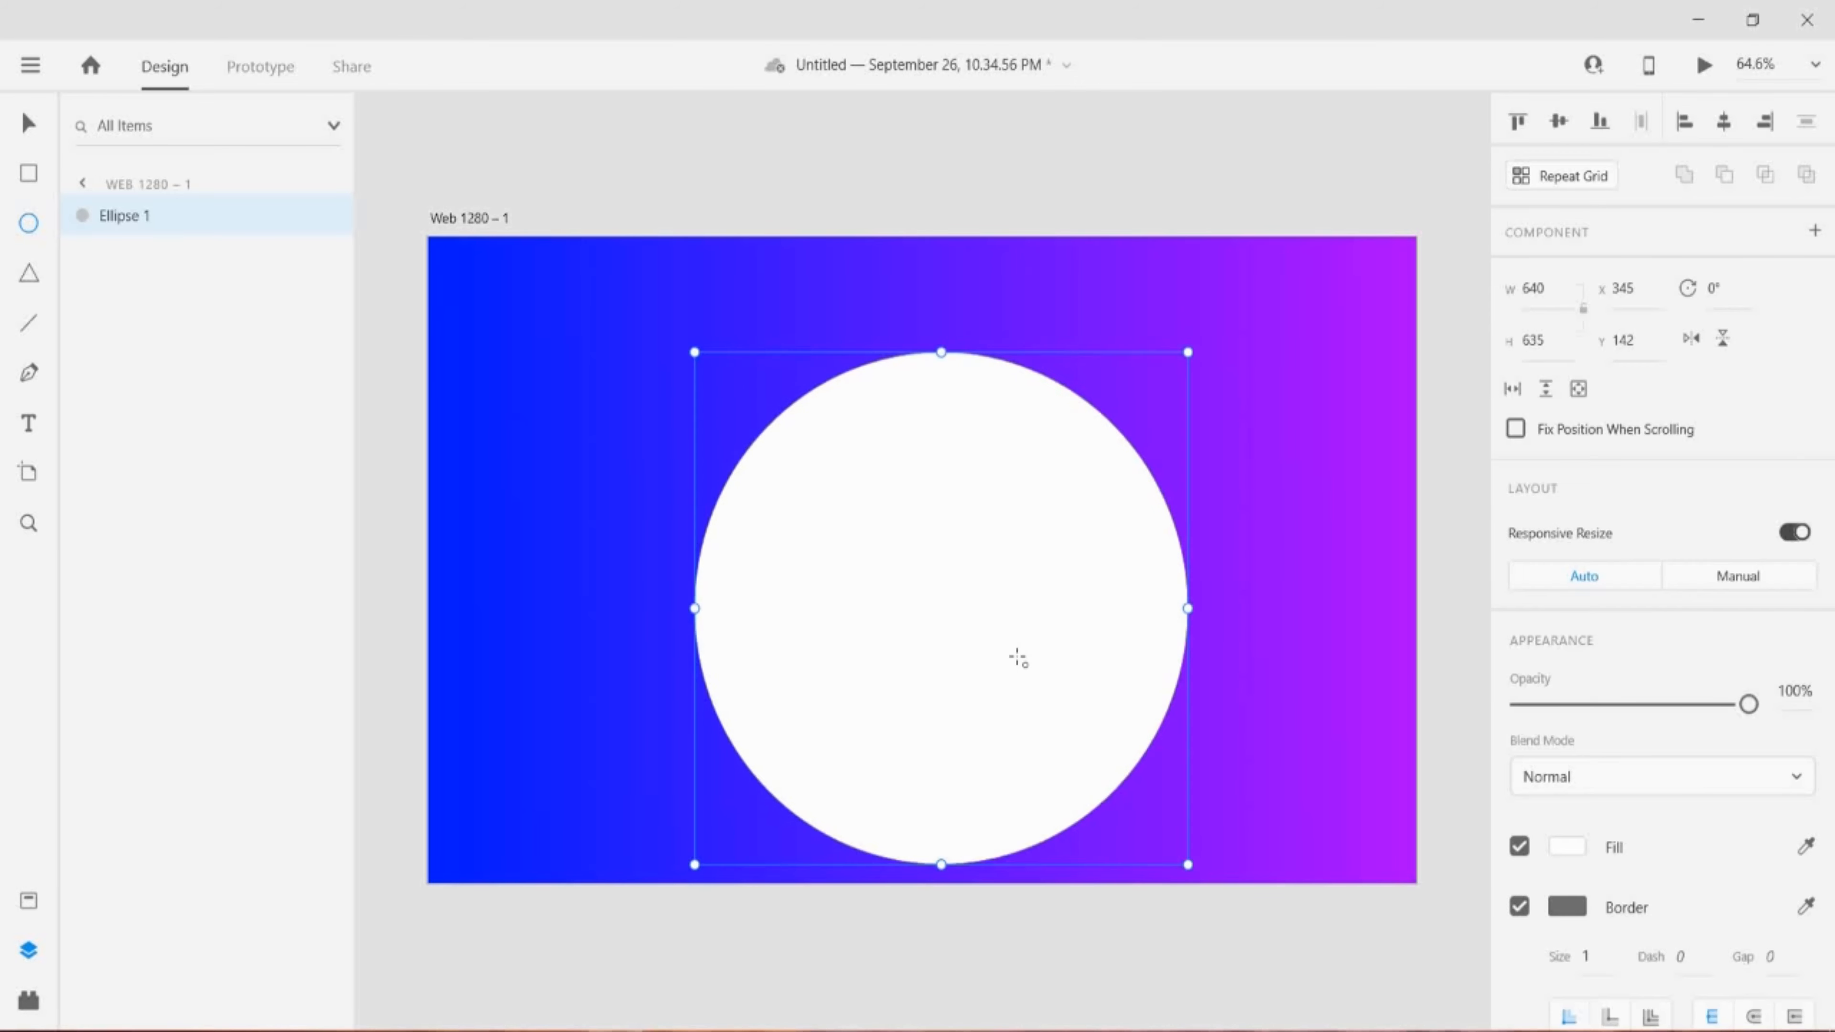
left_click(28, 123)
left_click_drag(966, 680, 947, 626)
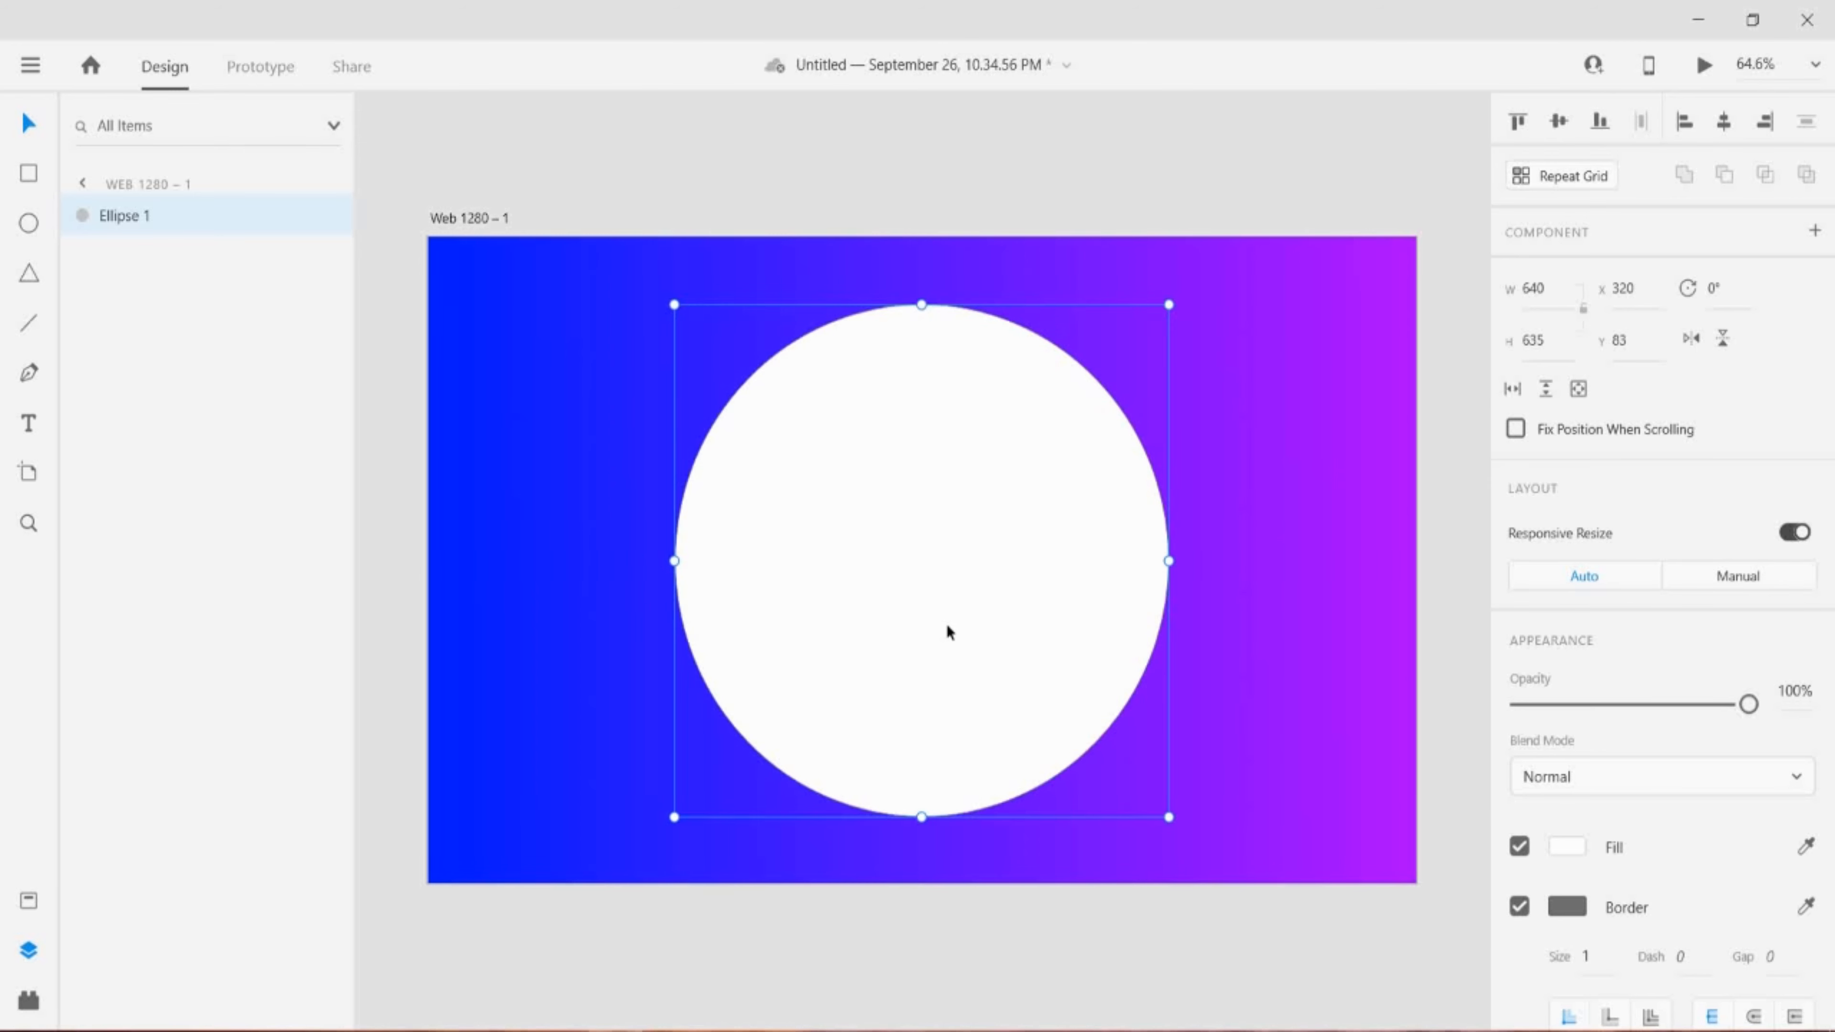
- Remove the ellipse's border and give it a black shadow at 67% opacity
scroll(1582, 900, "down", 4)
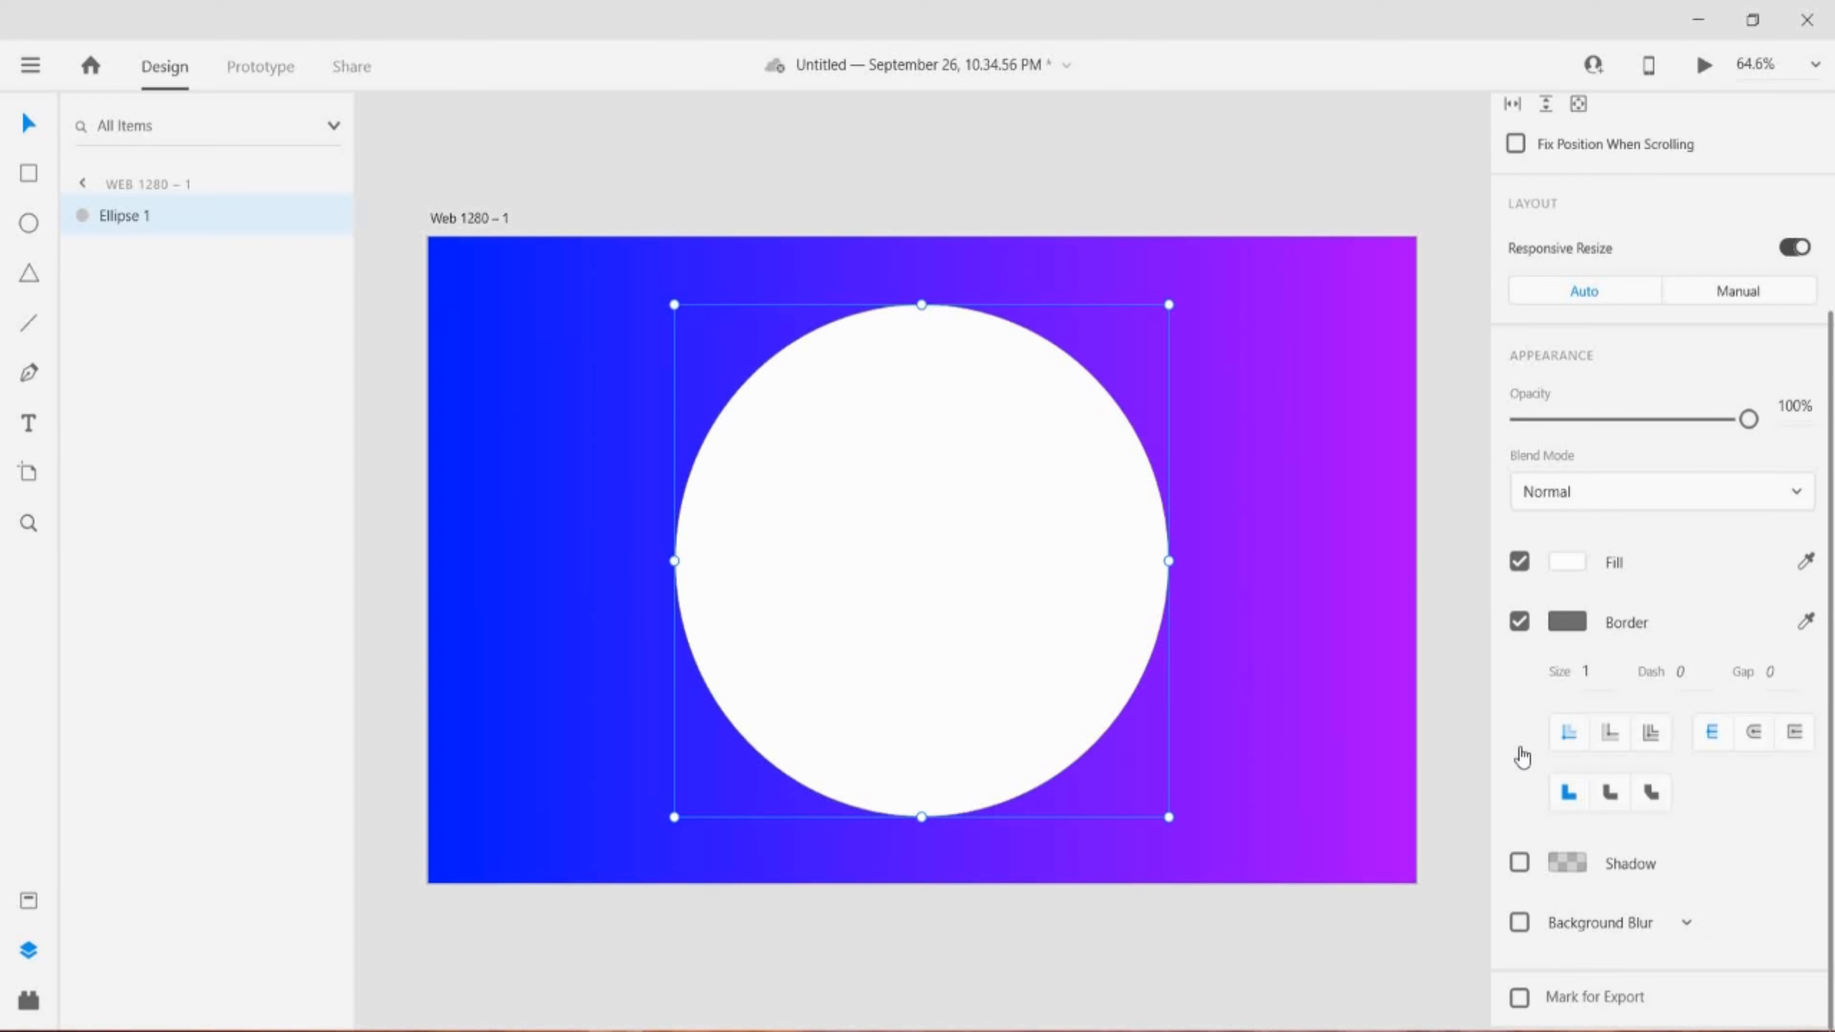
left_click(1519, 622)
left_click(1519, 864)
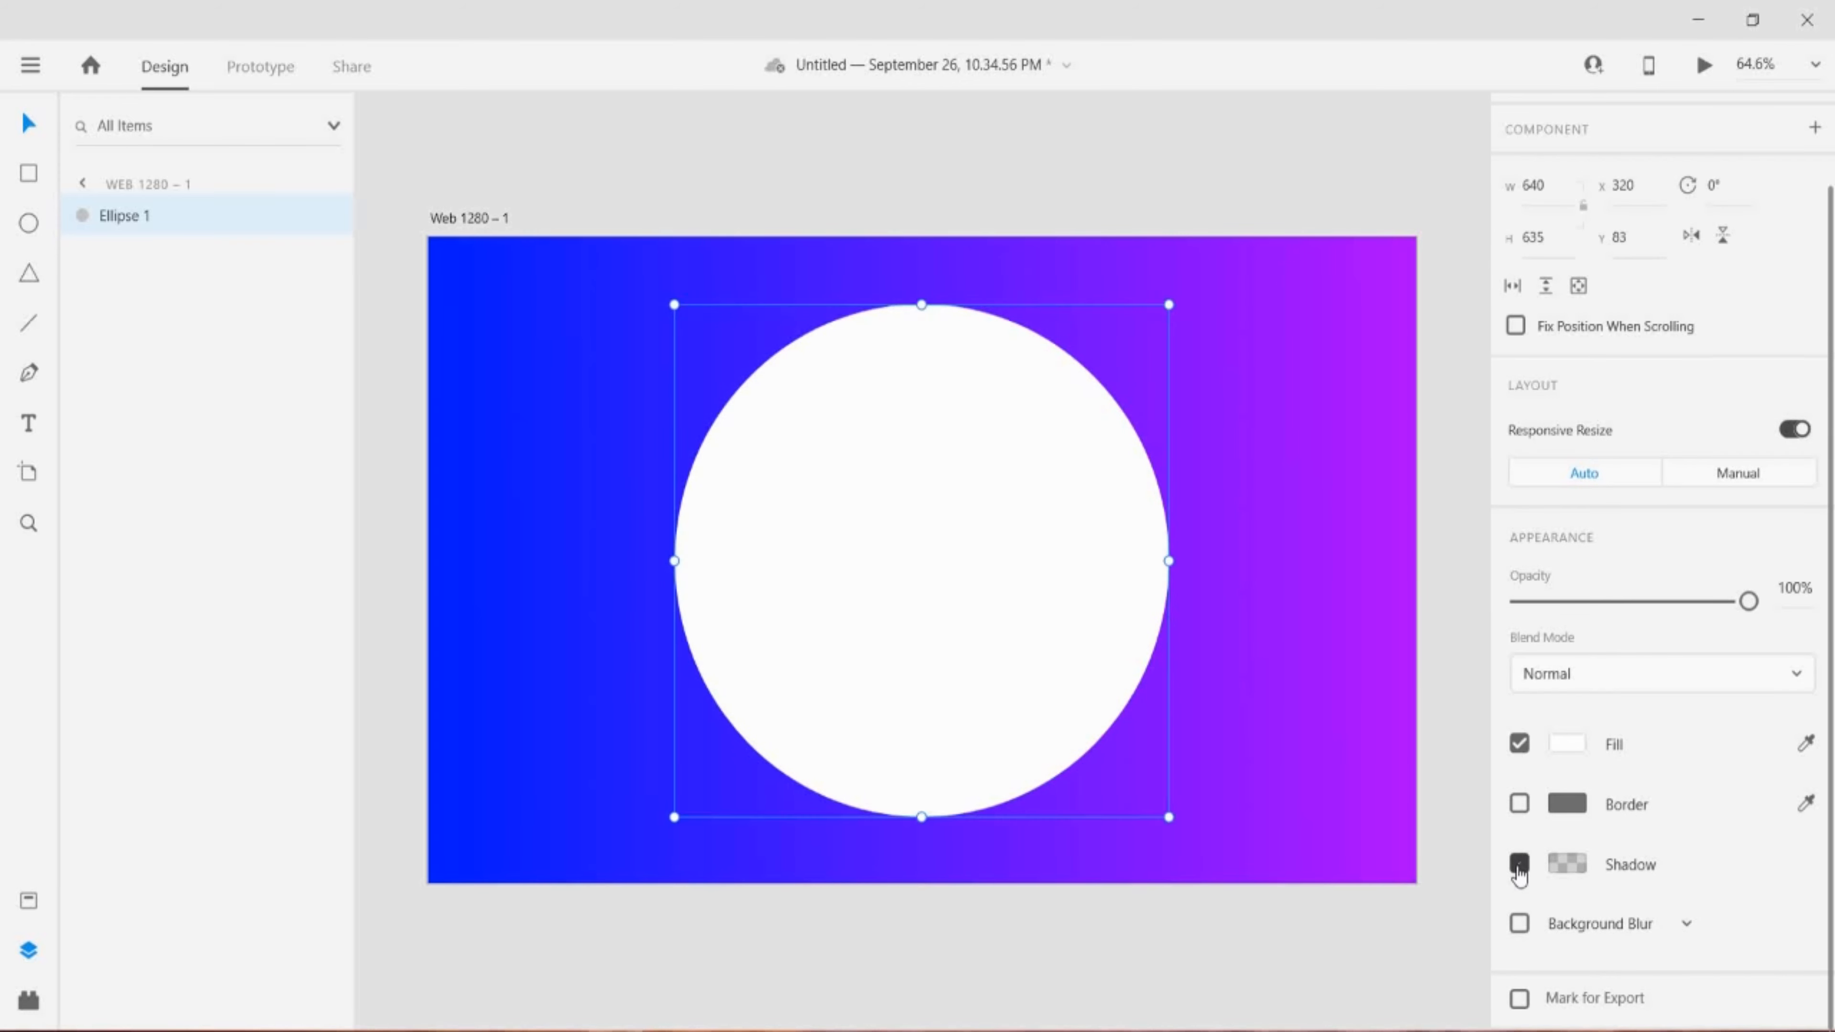
left_click(1565, 864)
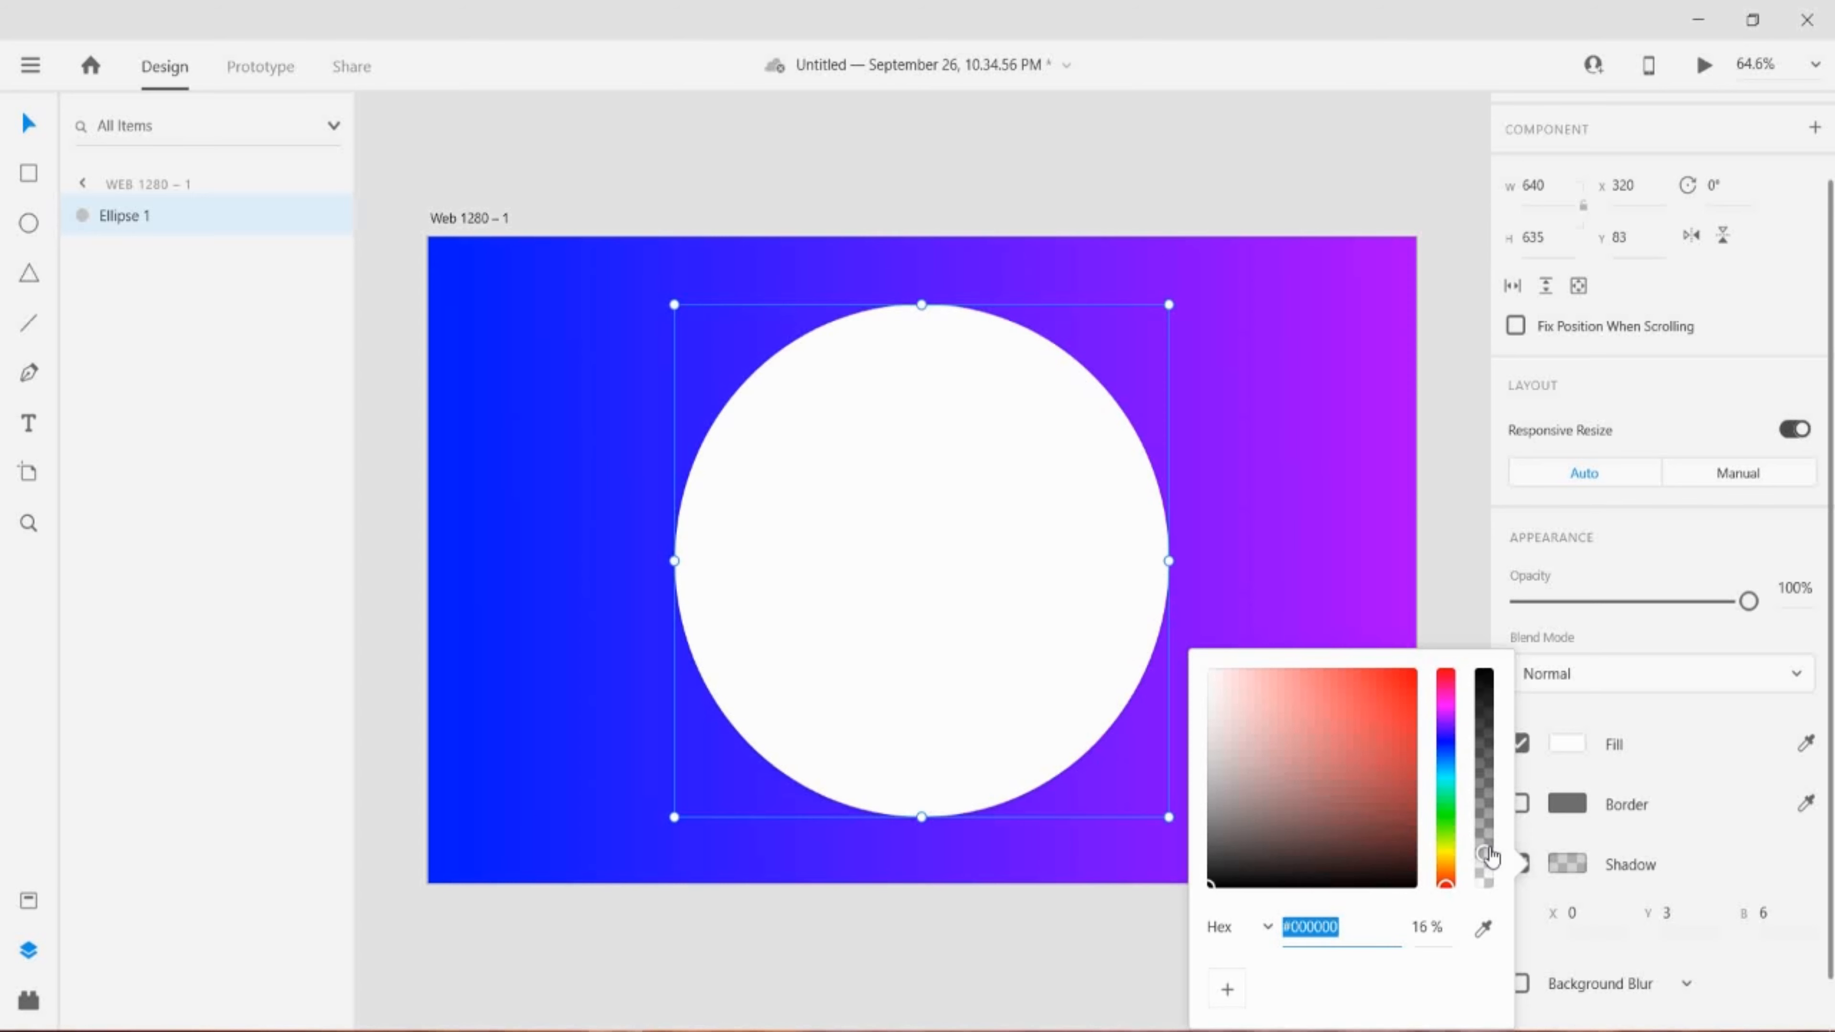
left_click_drag(1490, 856, 1486, 752)
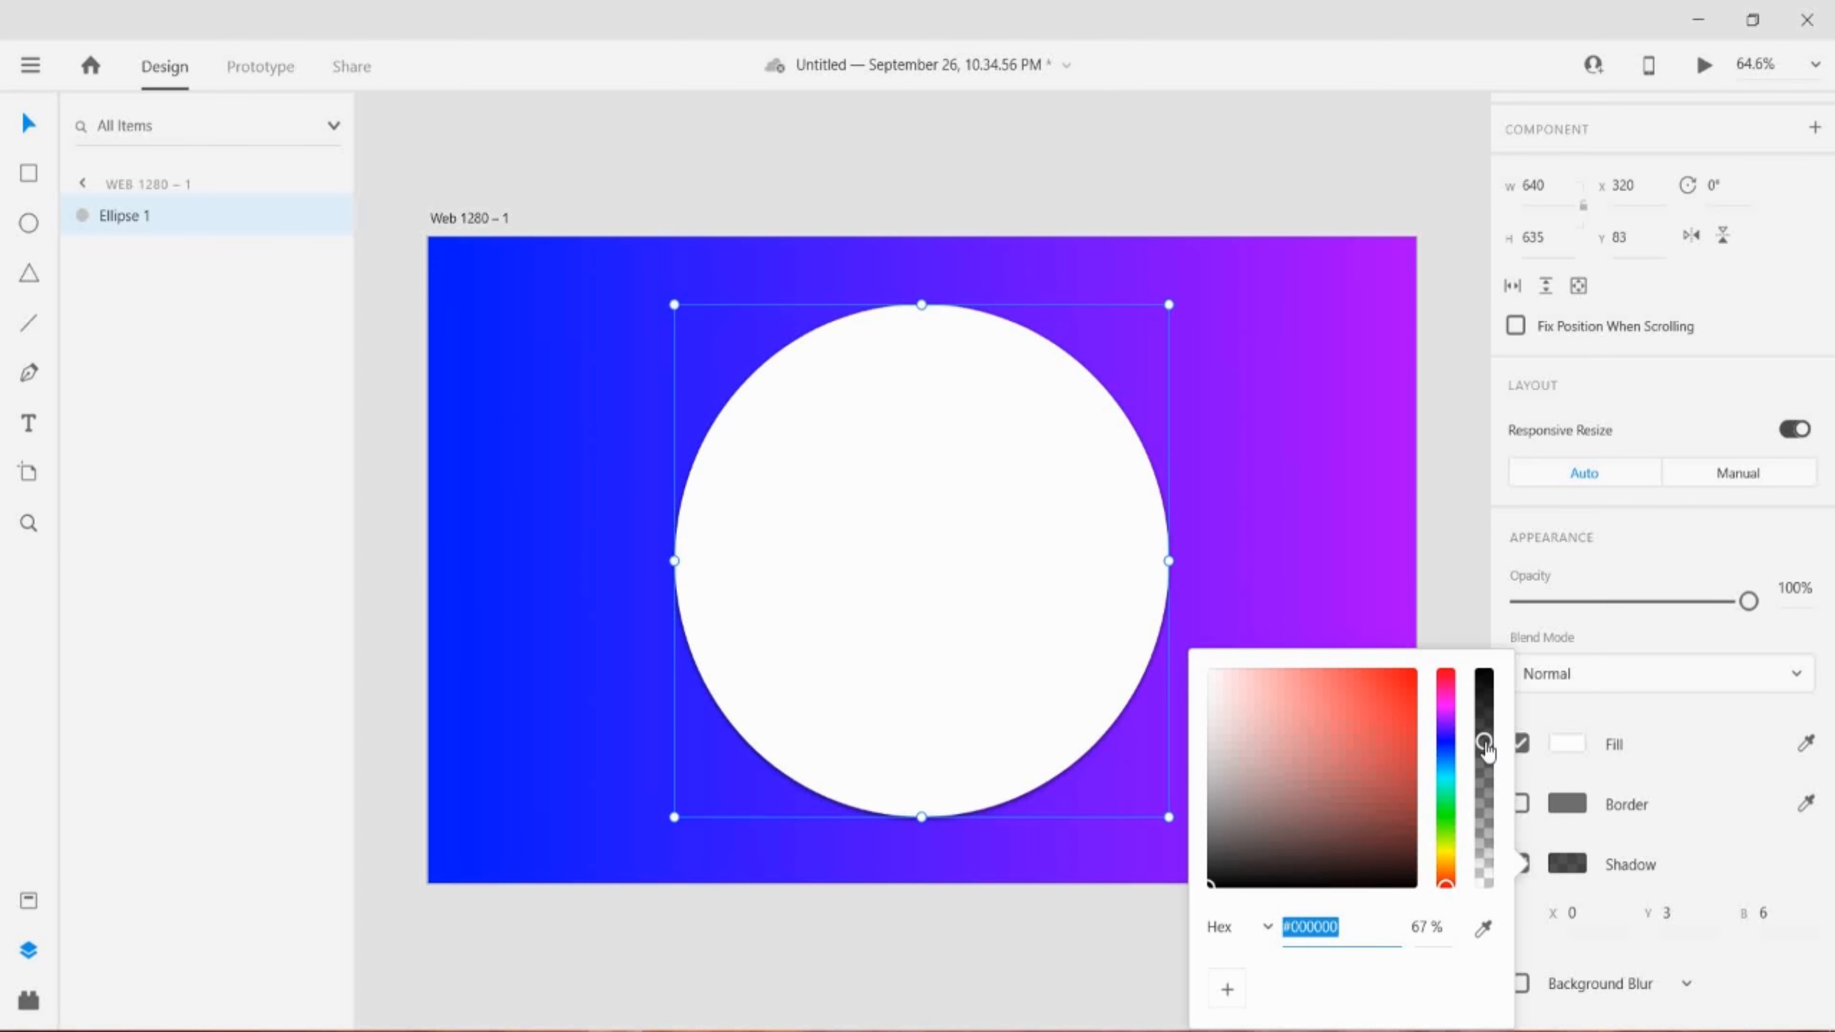
- Set the ellipse's shadow offset to X 10 and Y 30 with a blur of 10
left_click(1564, 914)
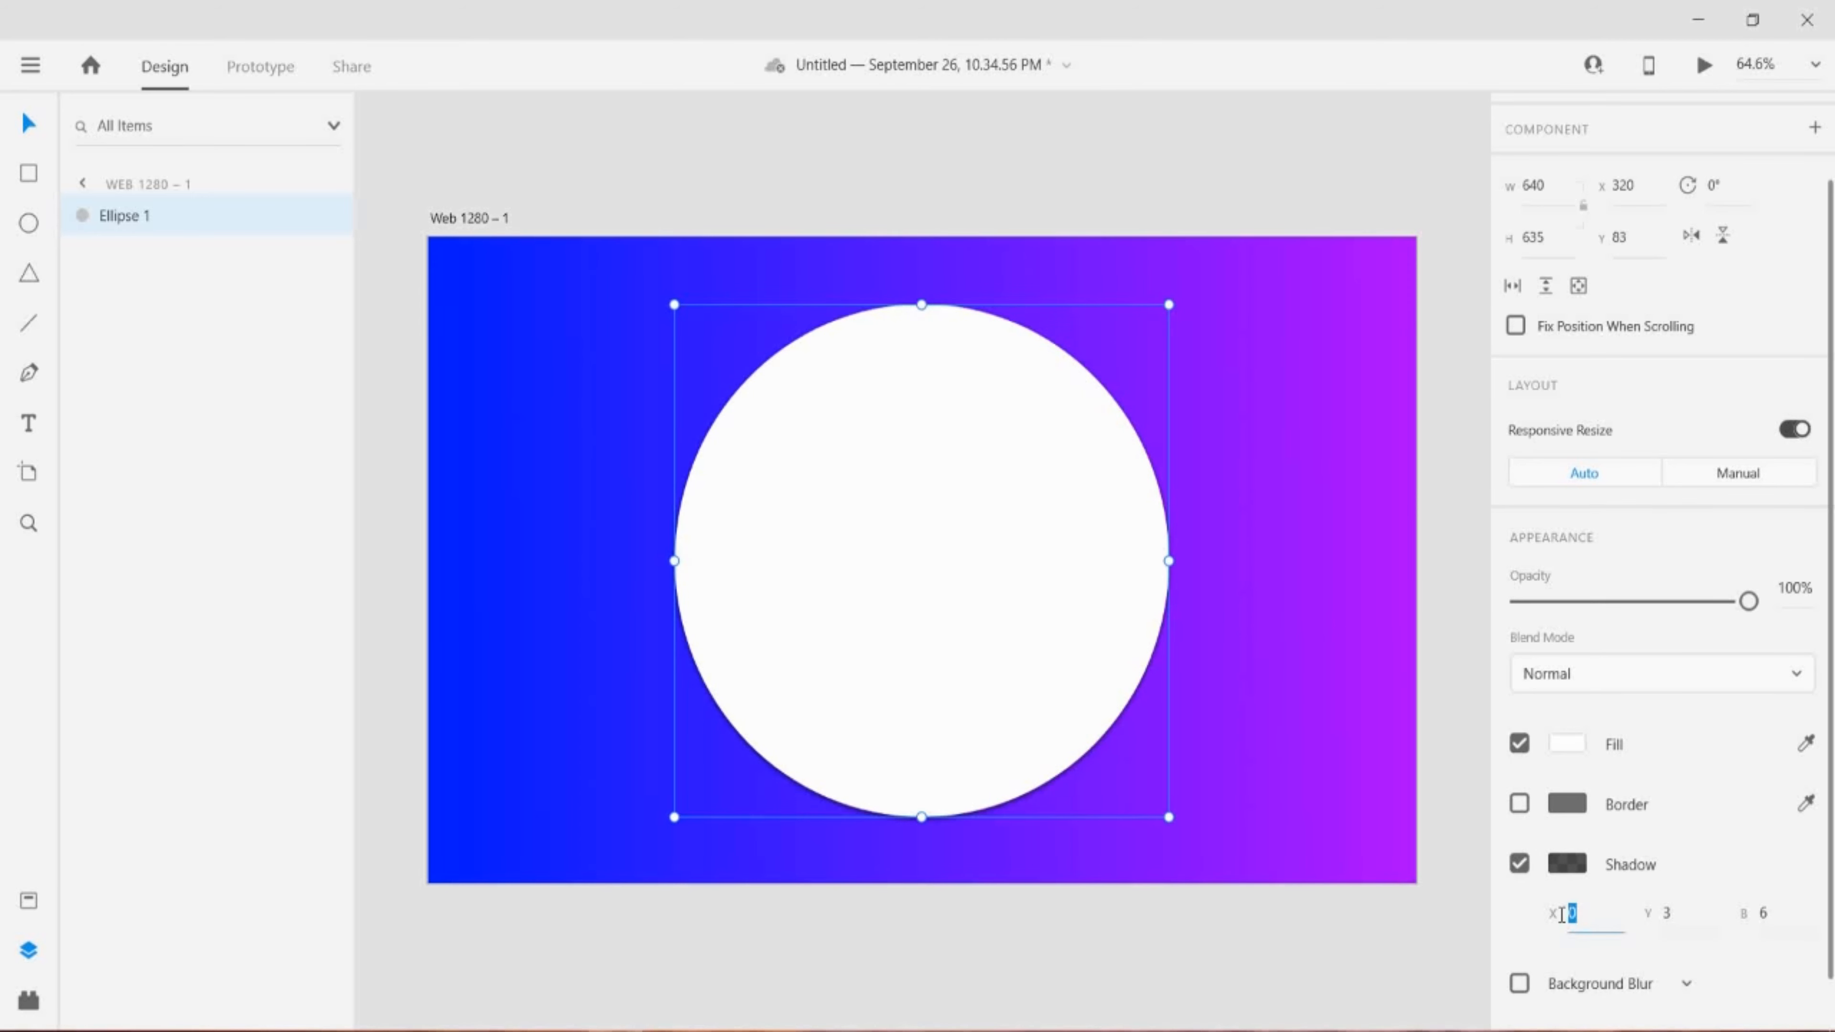
type("10")
key("Tab")
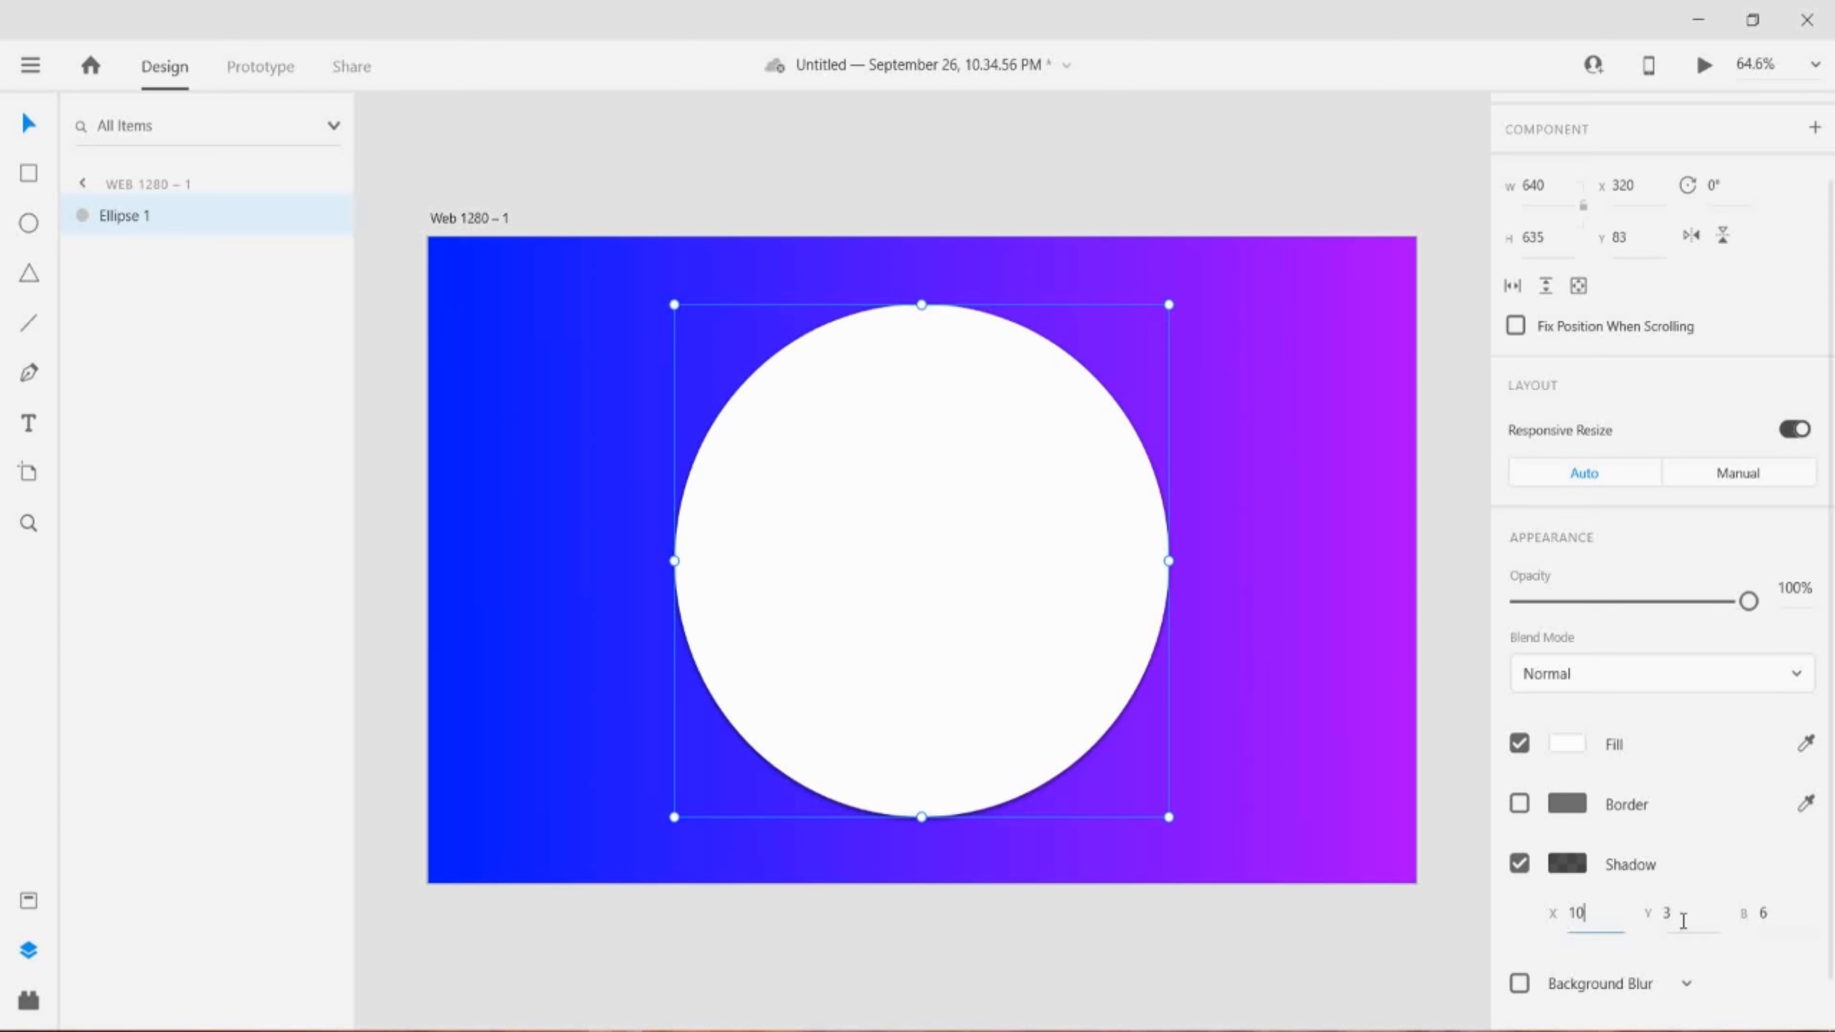
type("3")
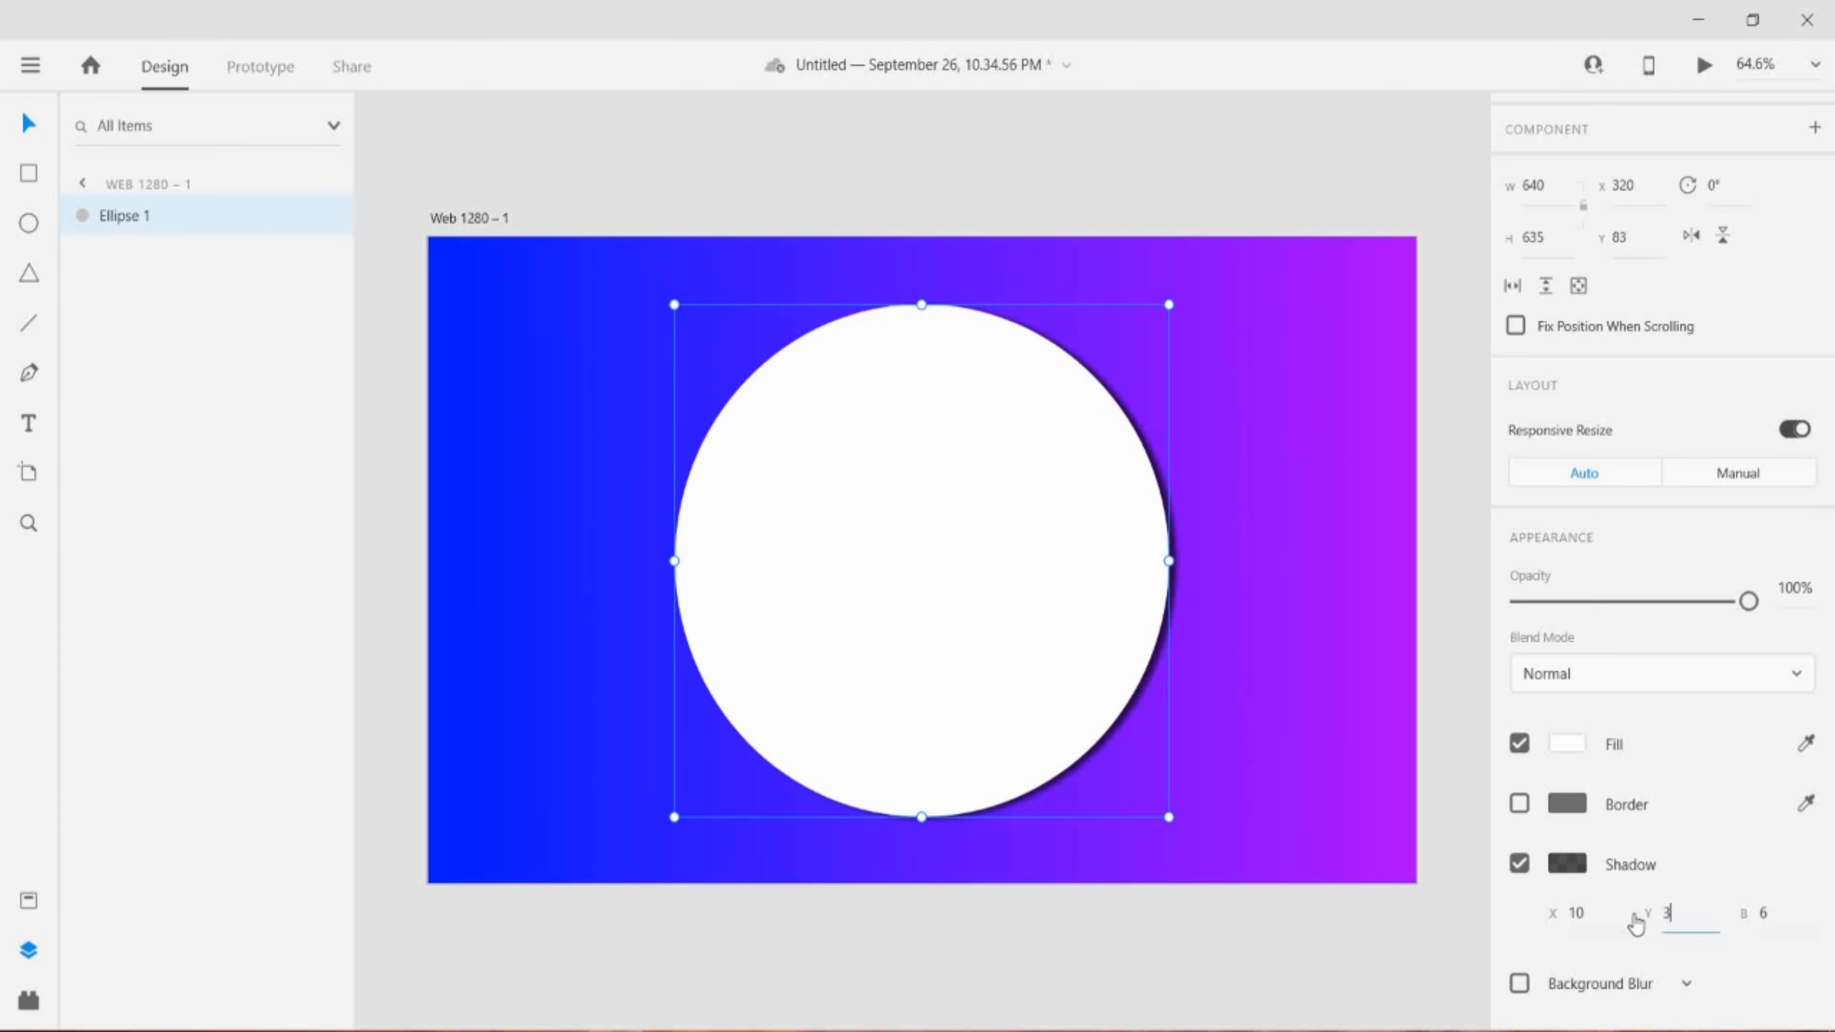
type("0")
key("Tab")
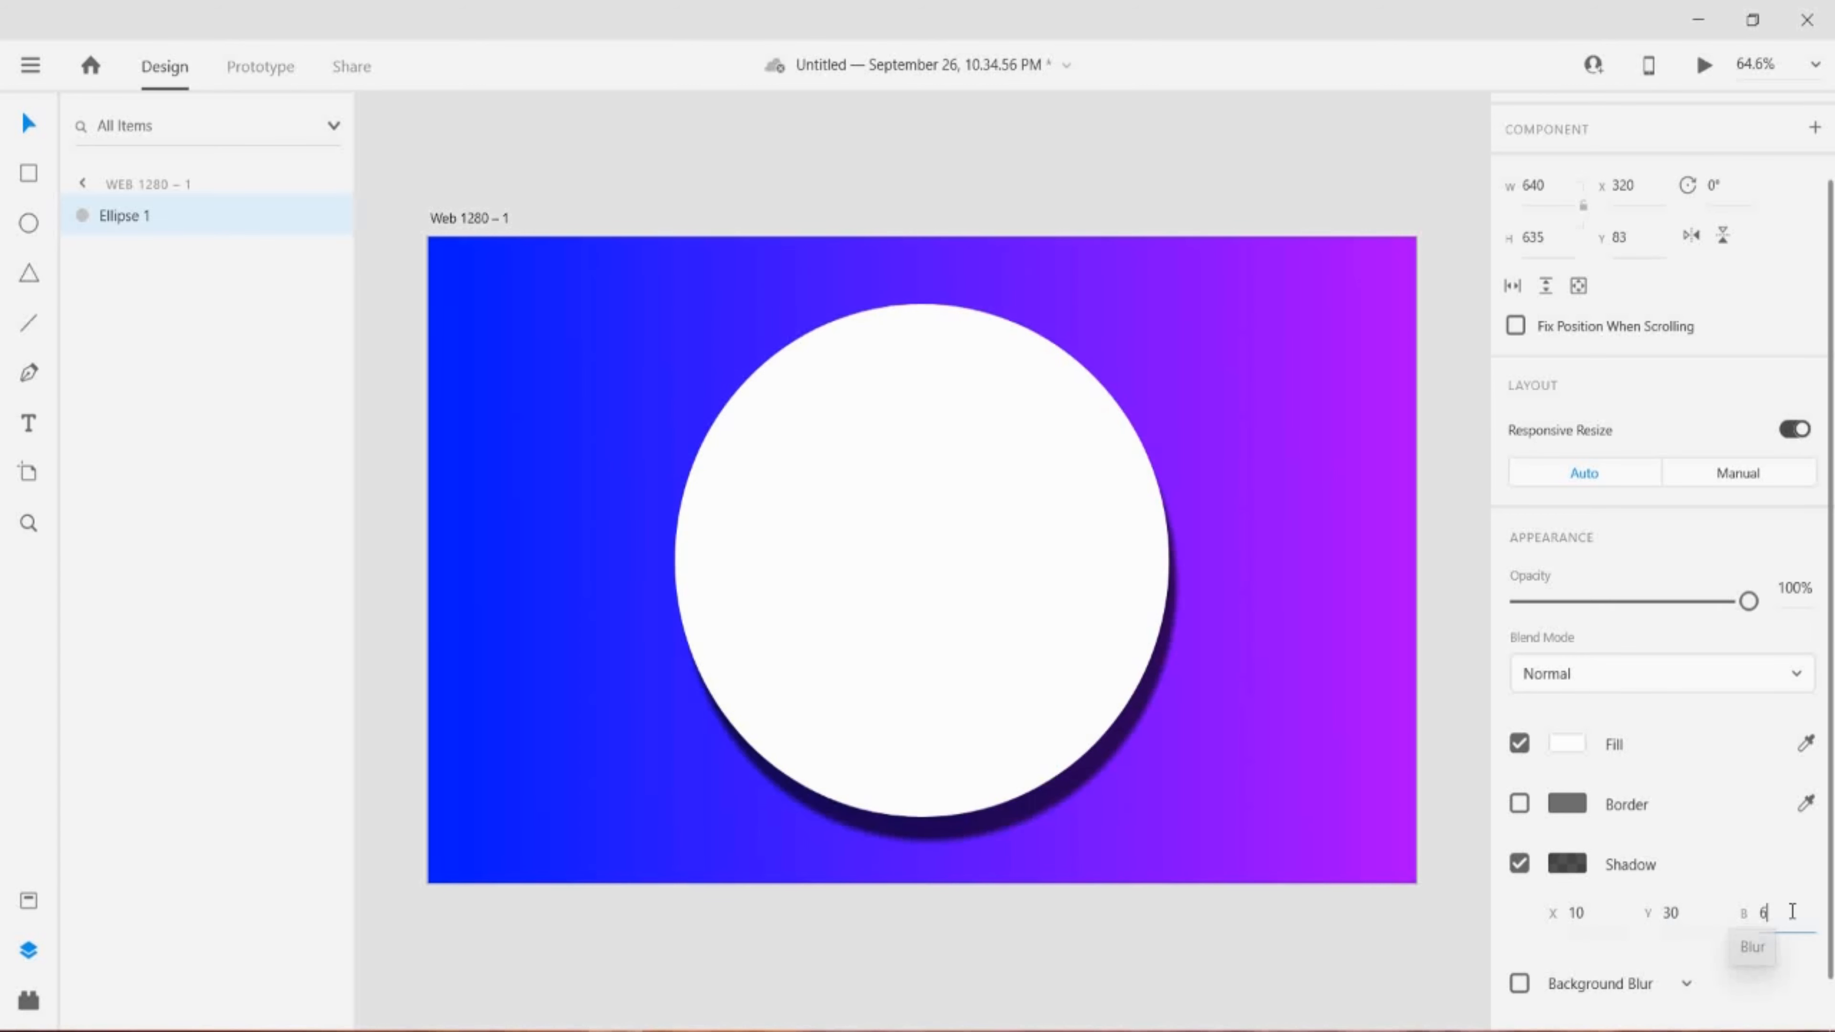
type("10")
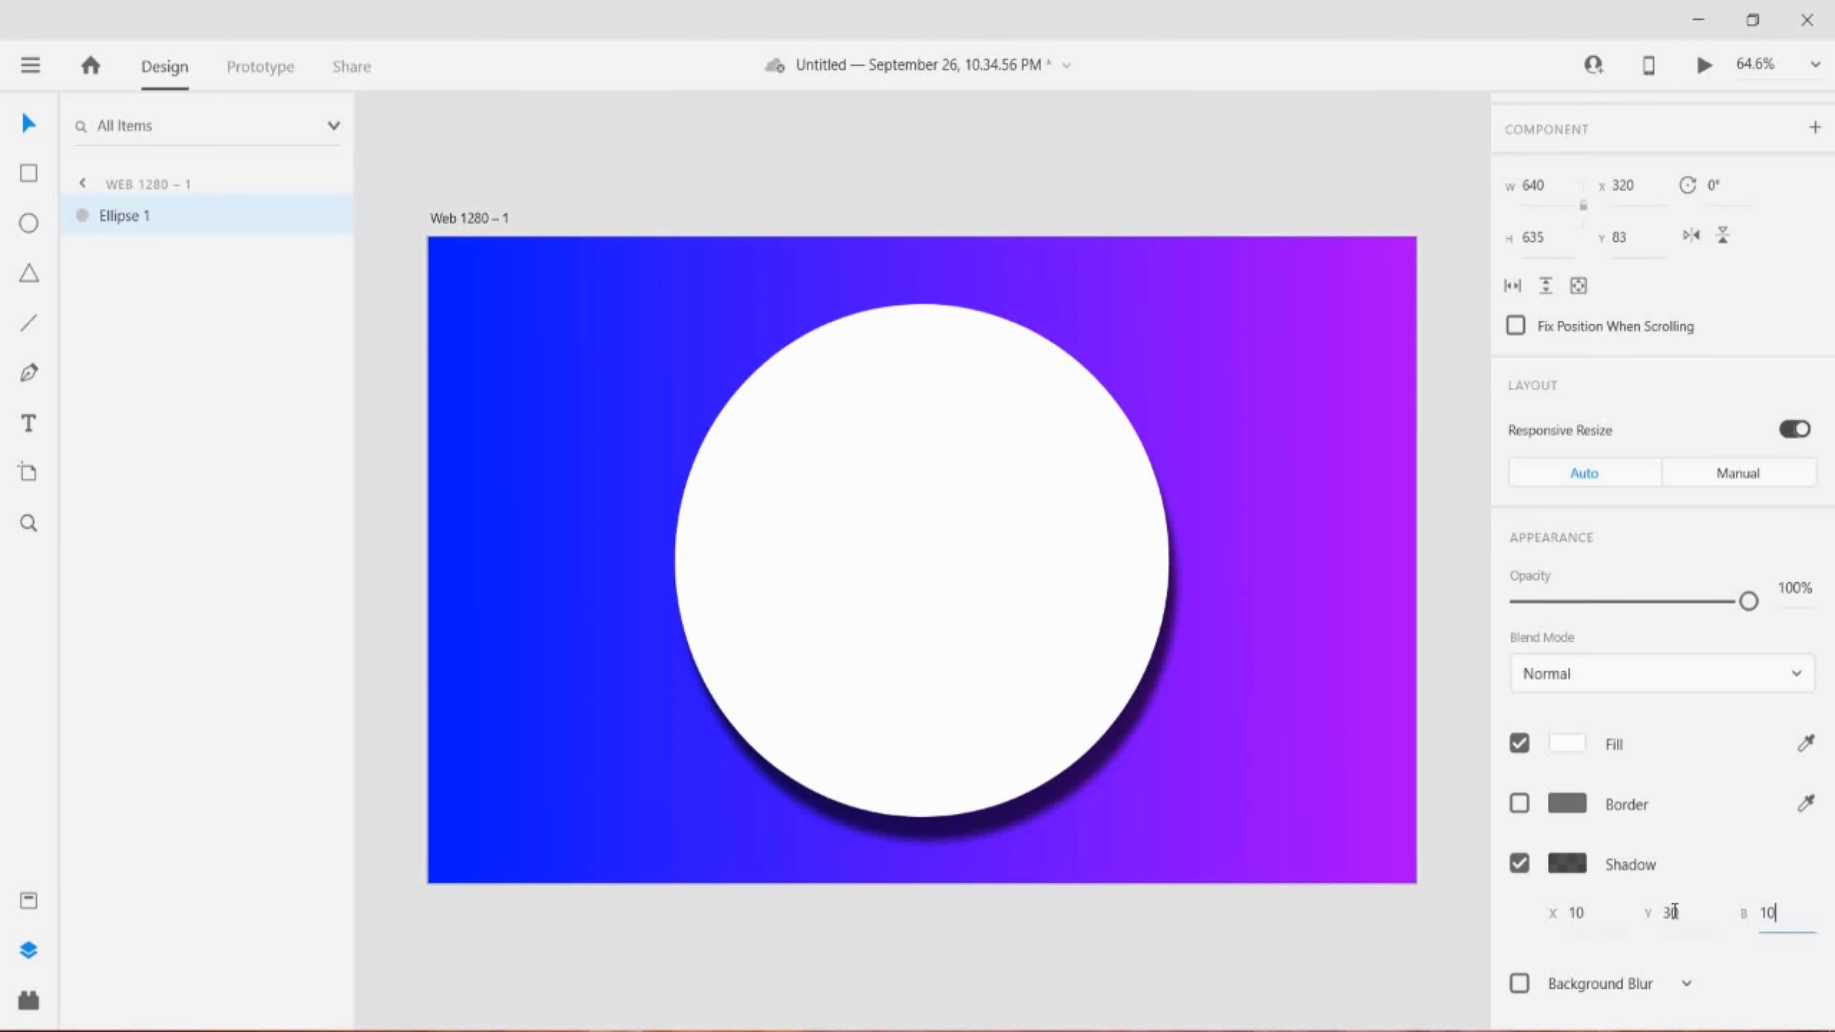
key("Tab")
left_click(1203, 977)
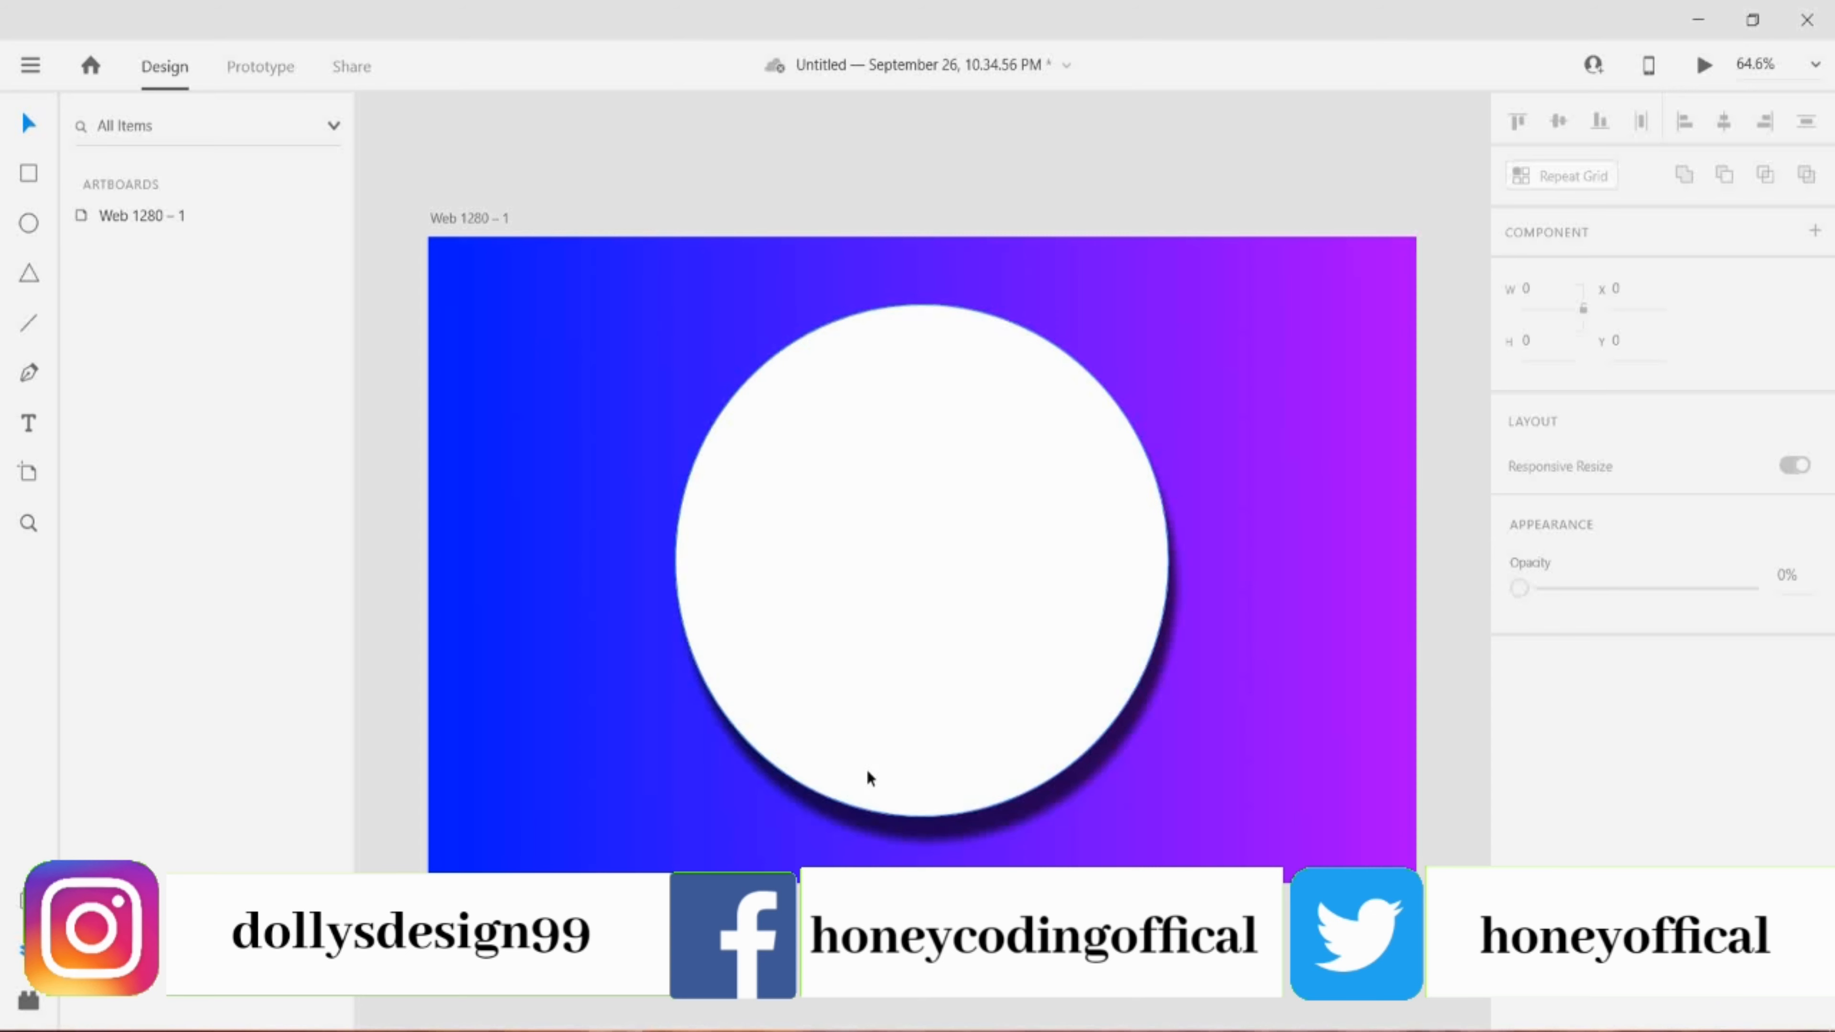
left_click(887, 720)
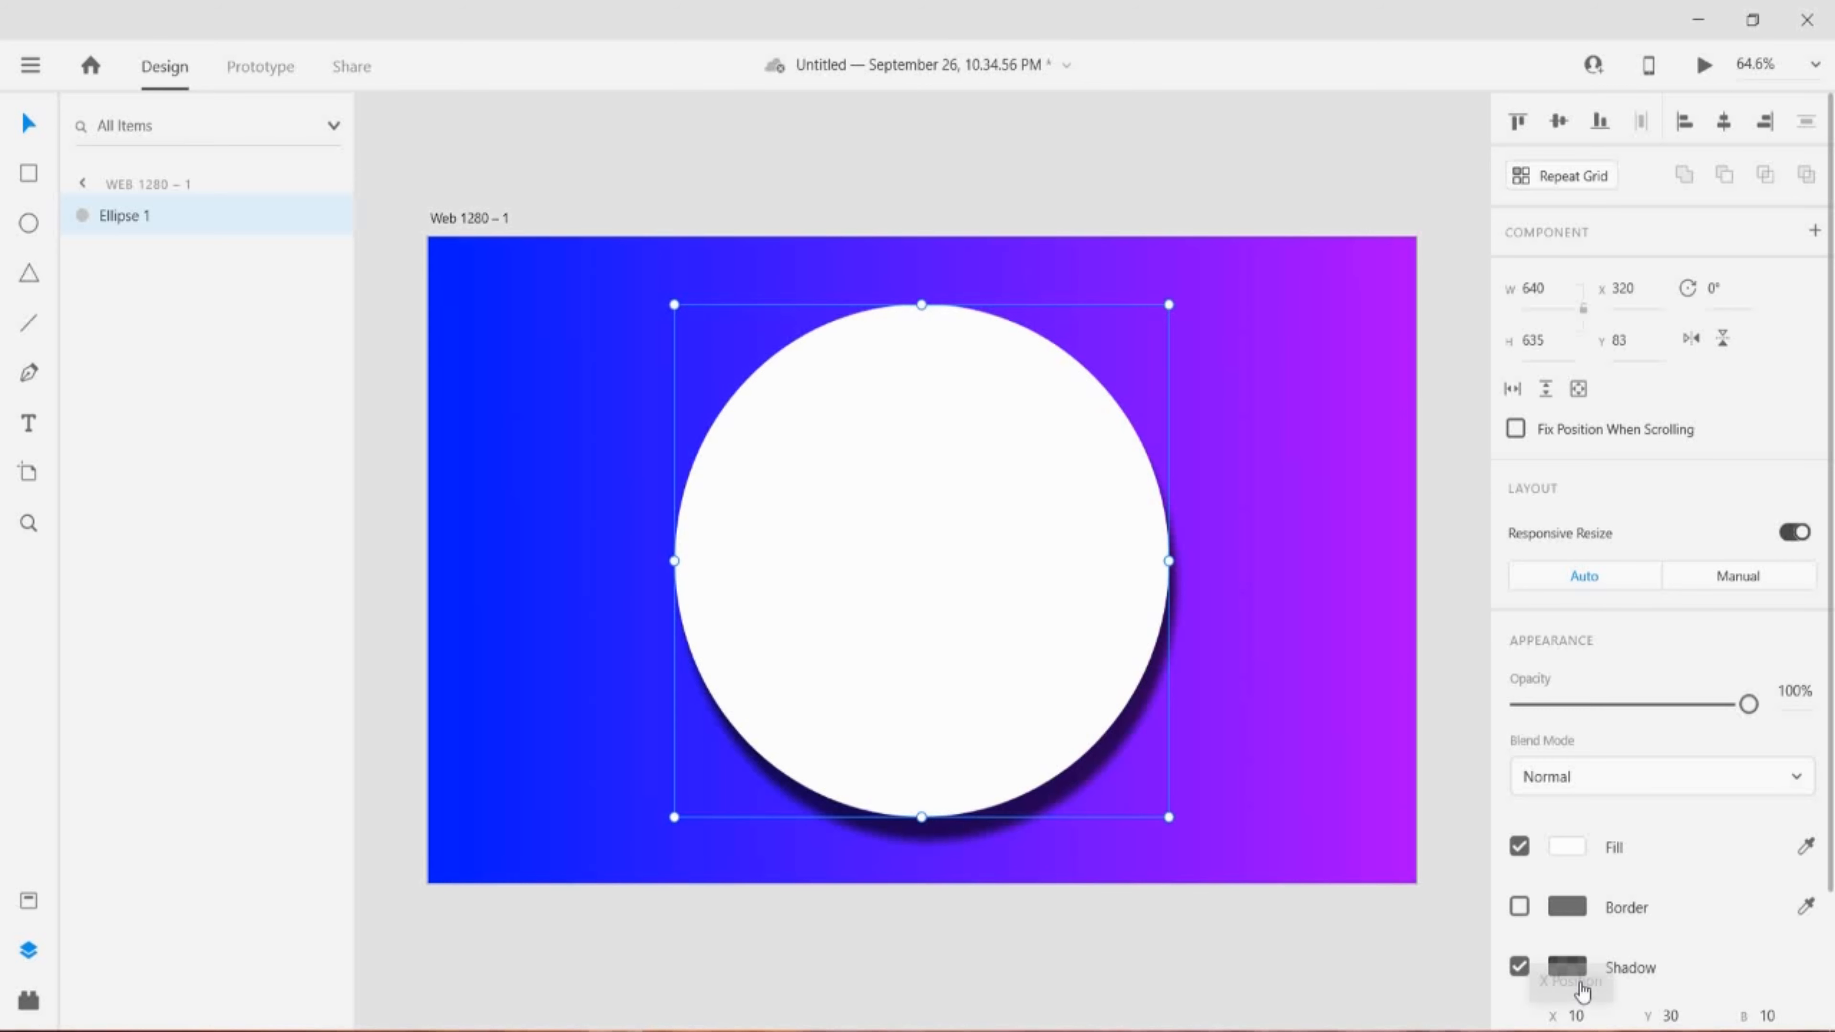
scroll(1536, 940, "down", 2)
left_click(1518, 803)
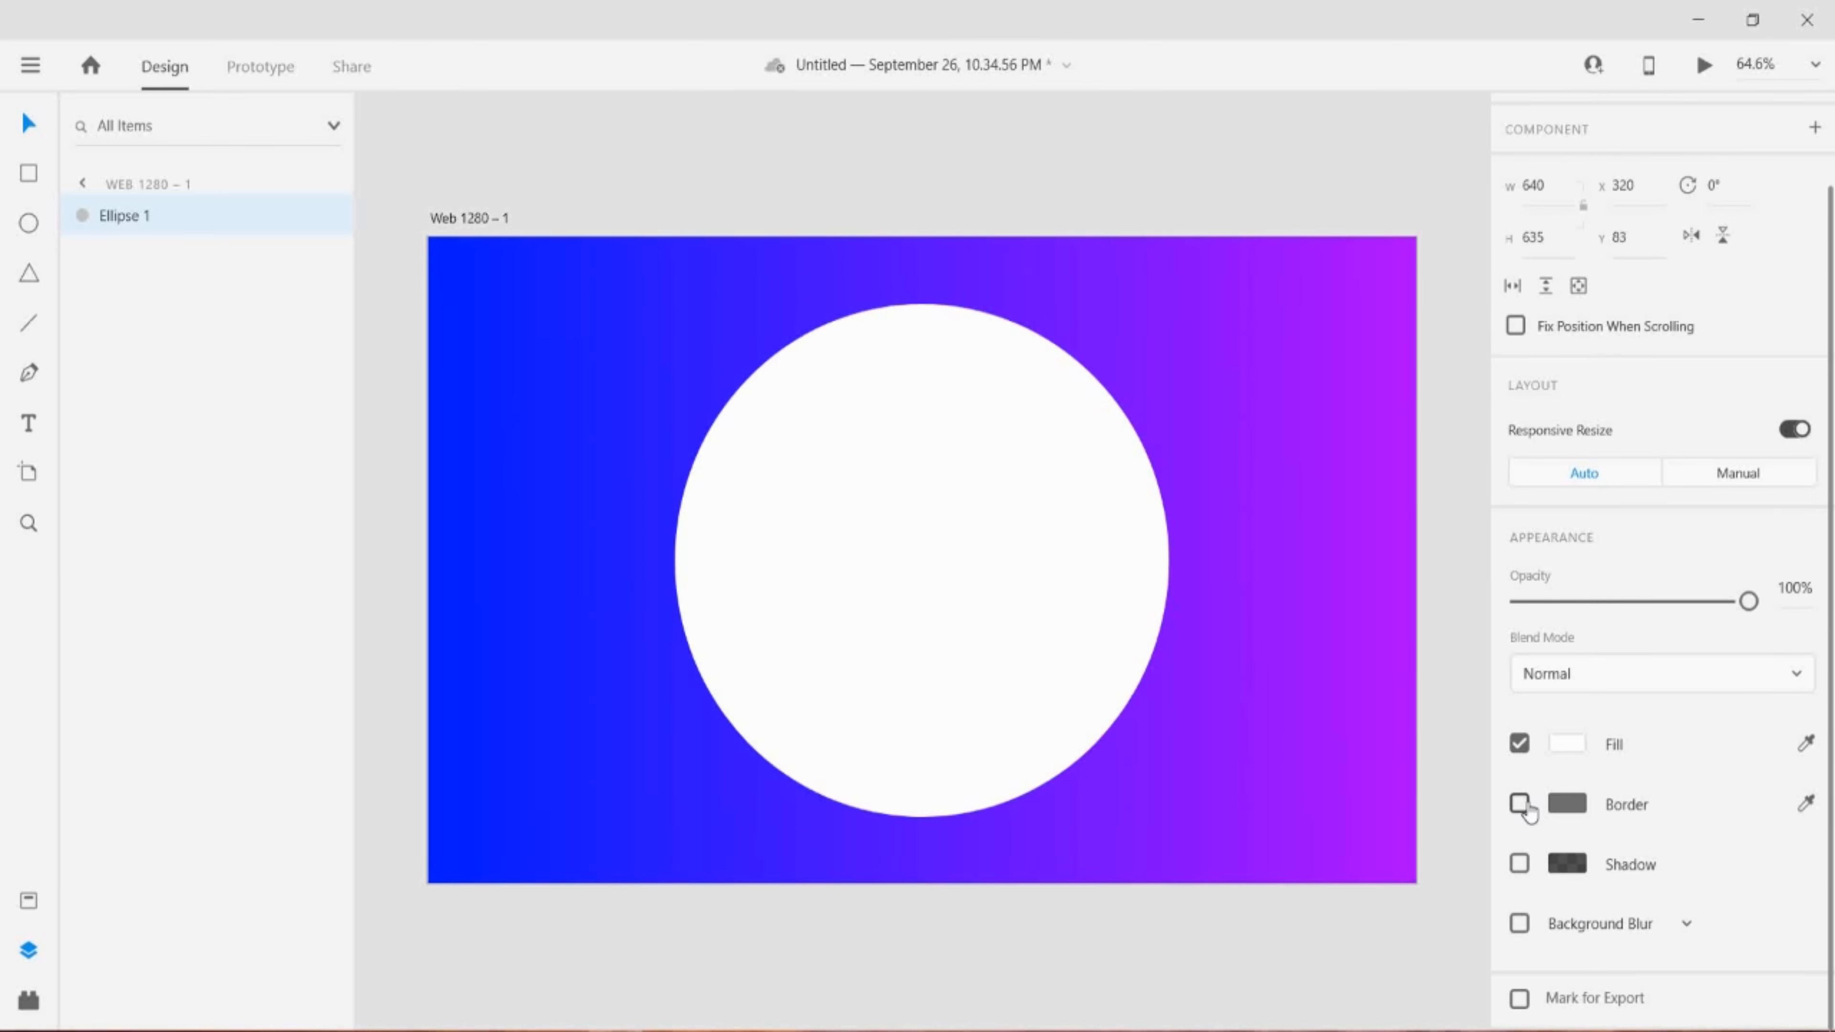
left_click(1564, 744)
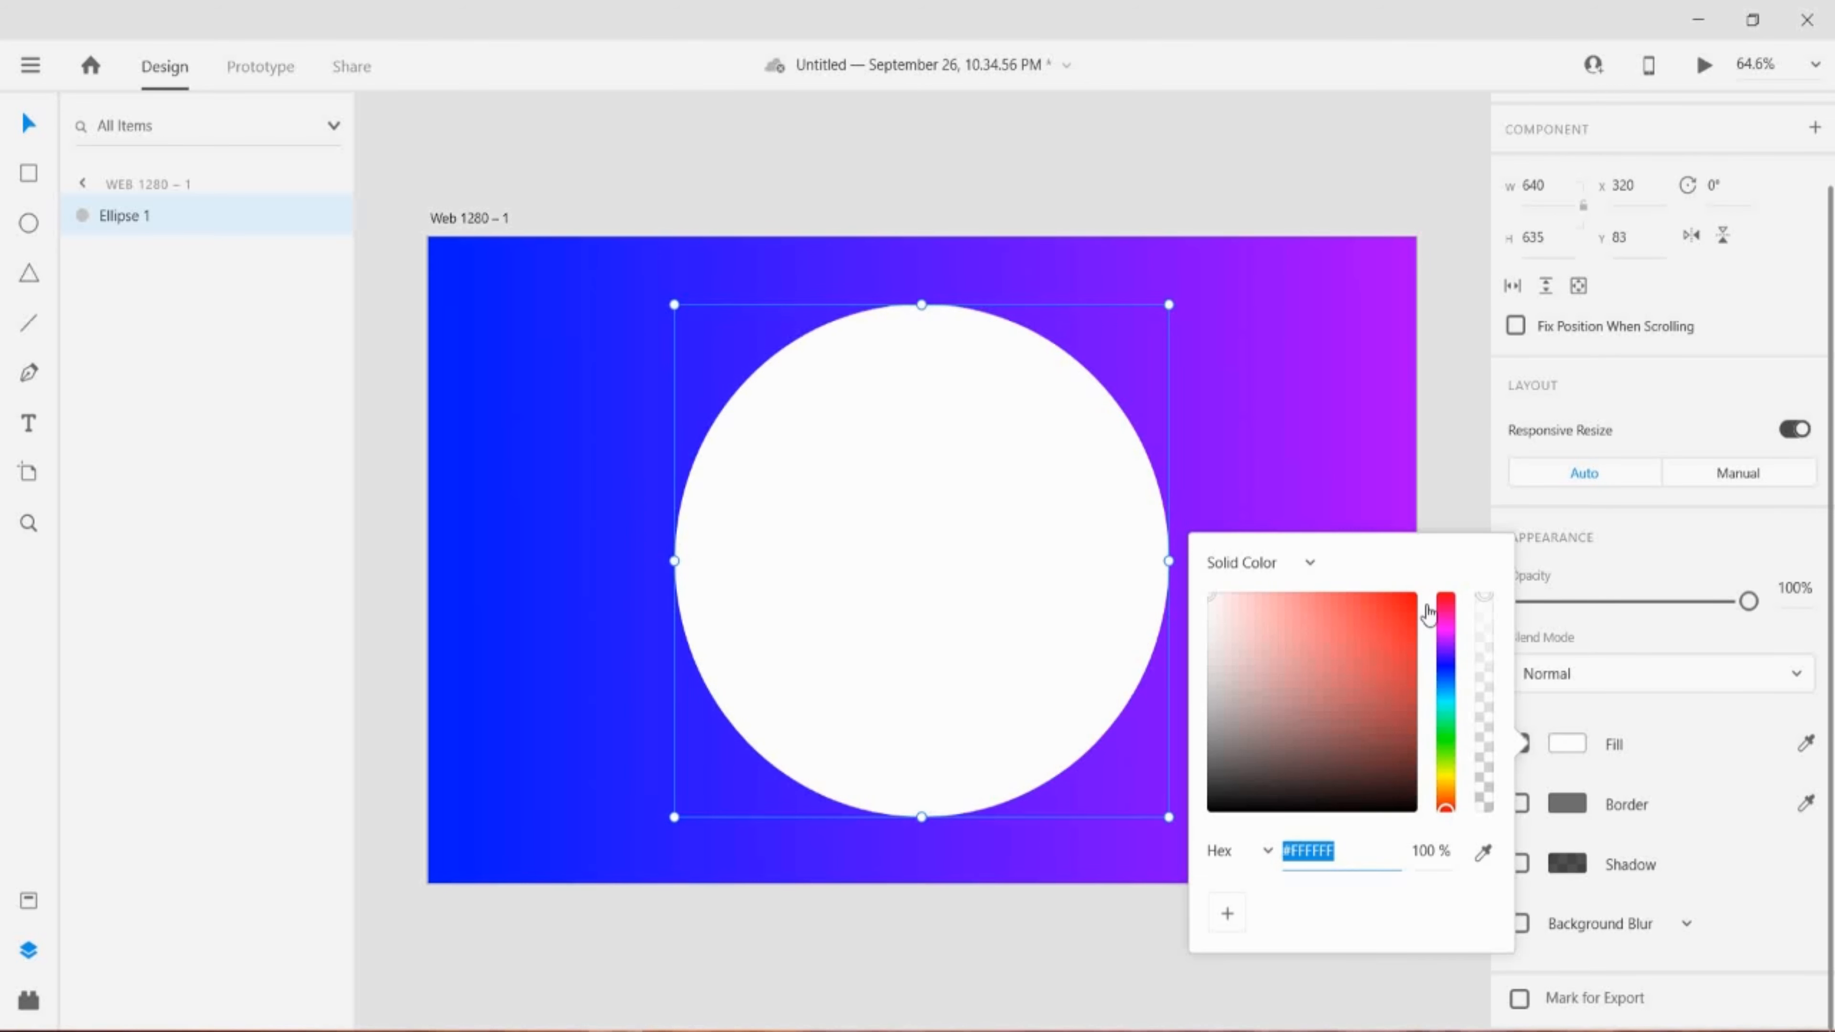
left_click(1414, 595)
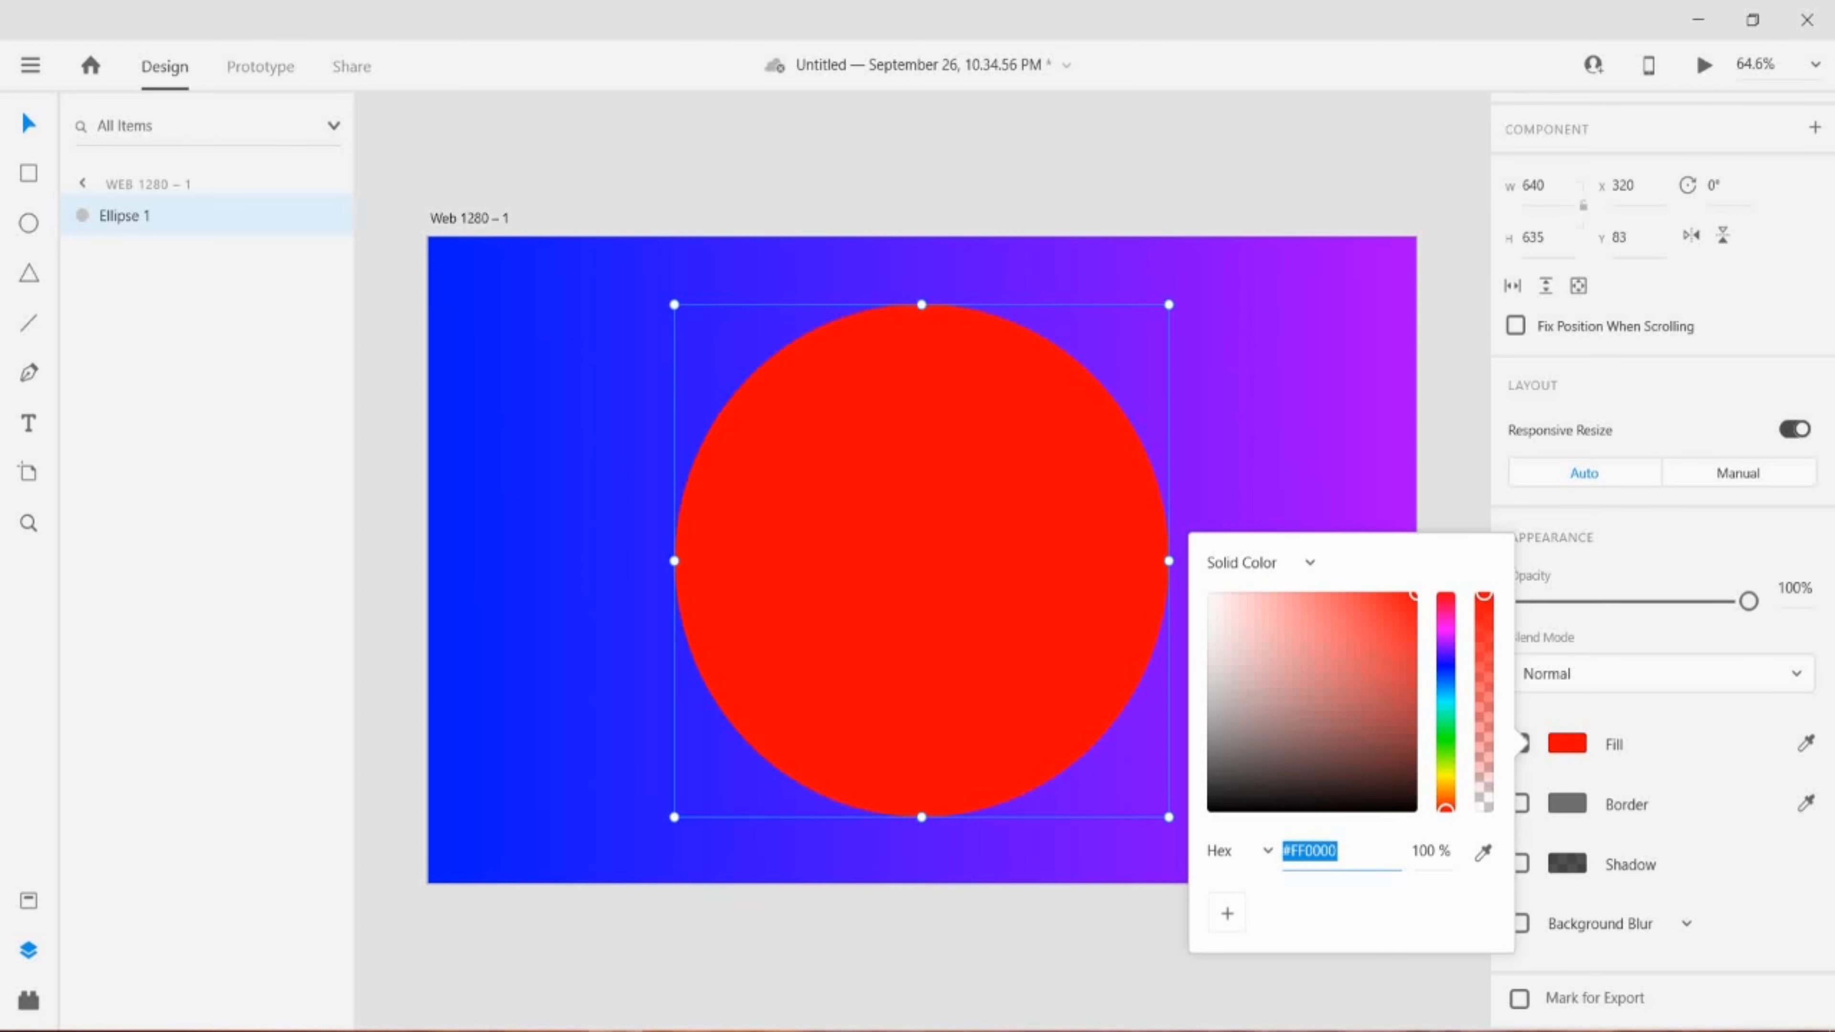
key("ctrl+z")
left_click(847, 958)
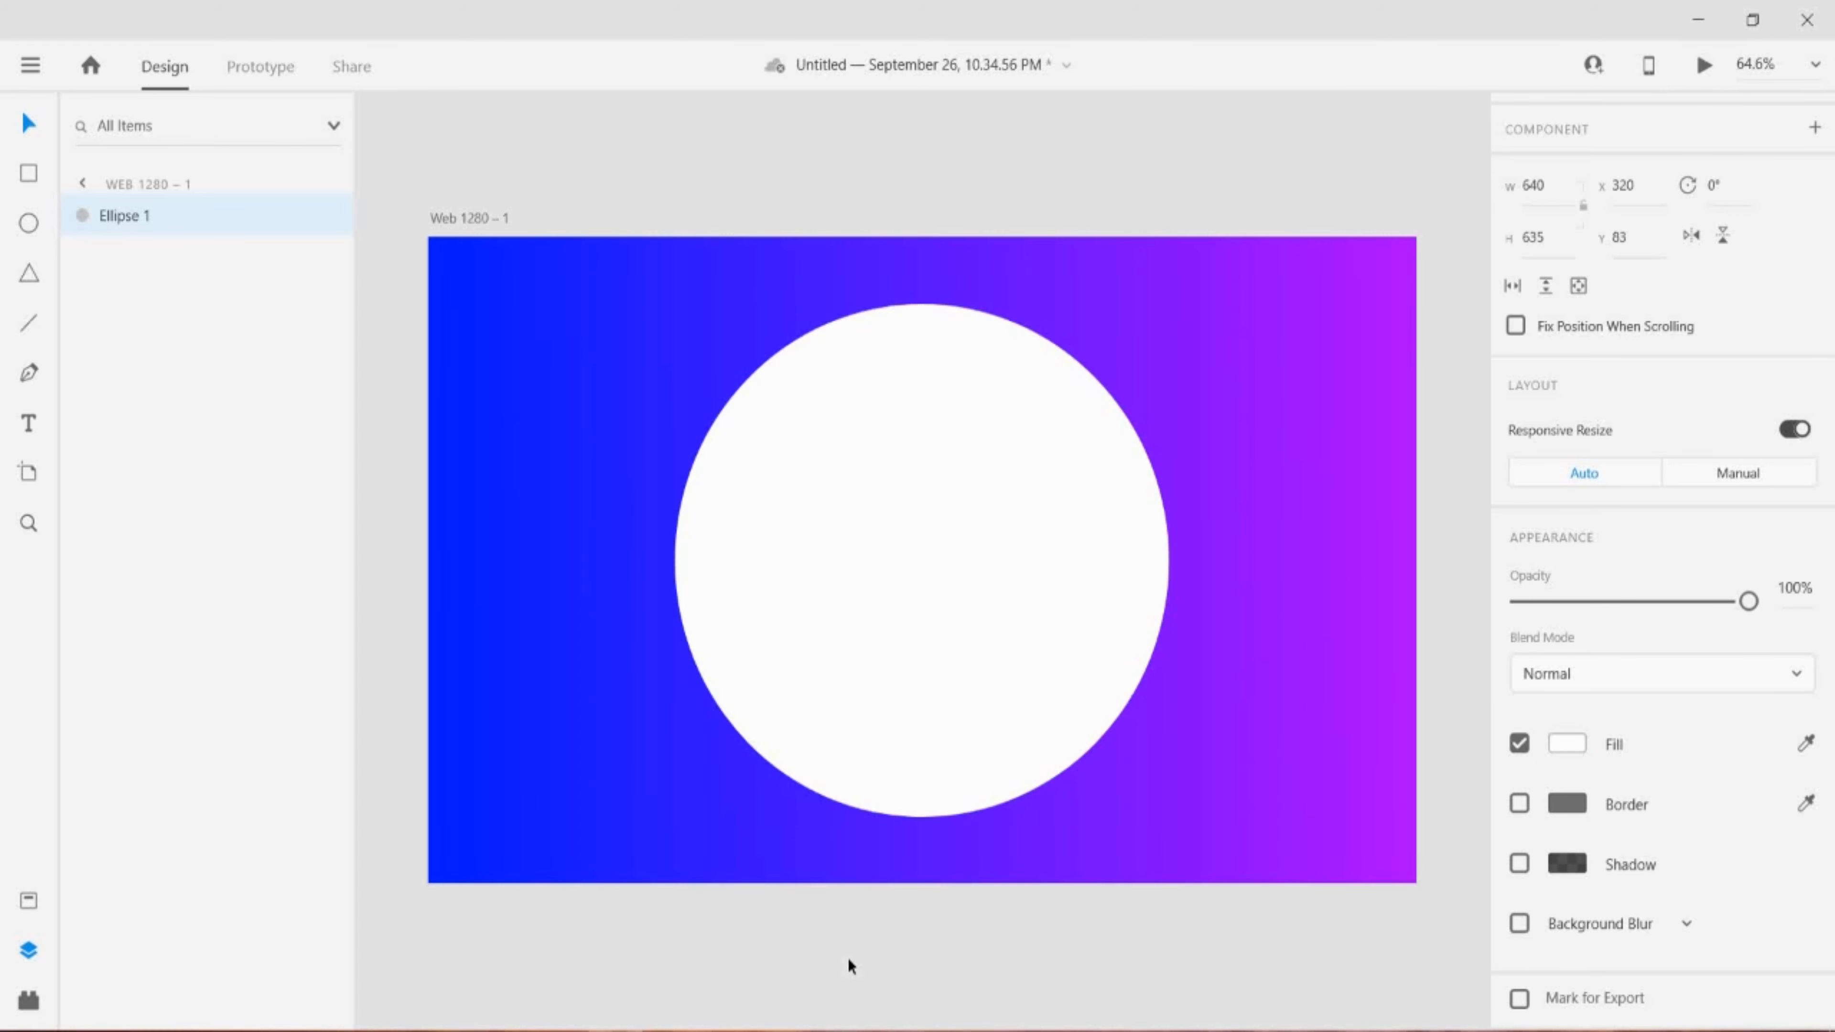
key("ctrl+z")
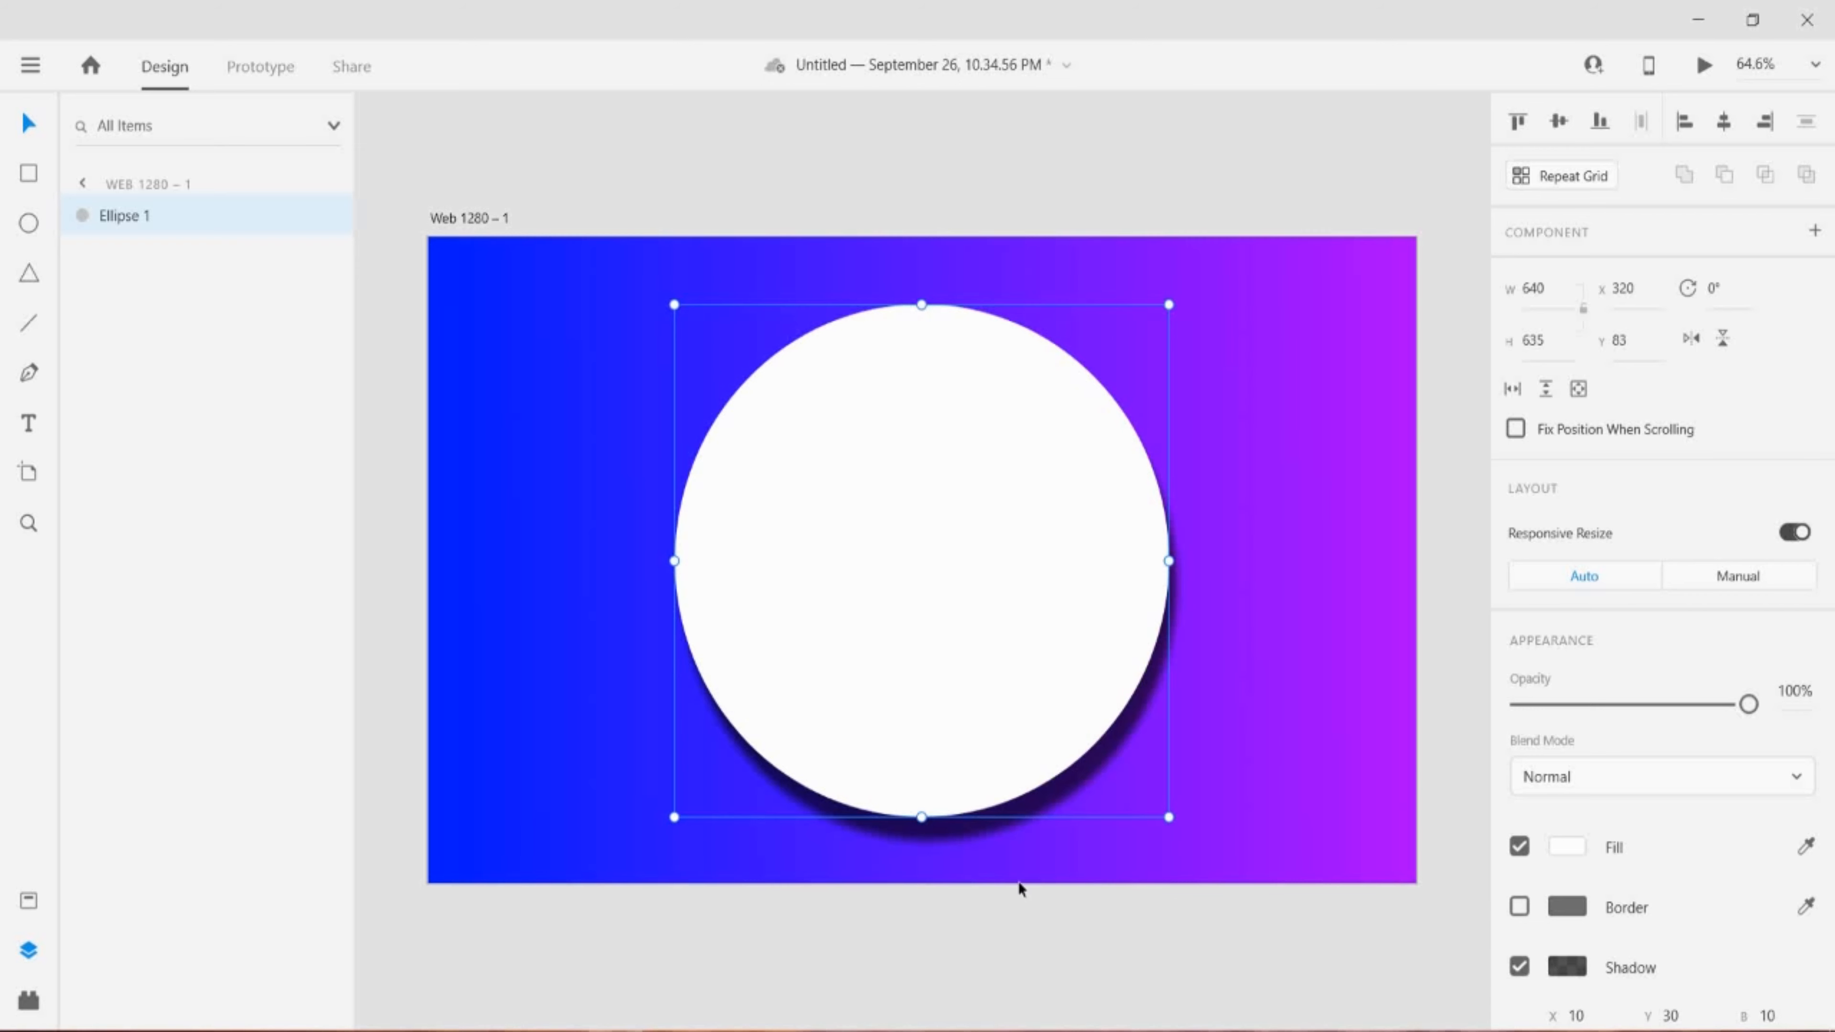
- Duplicate the white ellipse in place and turn off the copy's shadow
left_click(1018, 880)
left_click(991, 693)
key("ctrl+d")
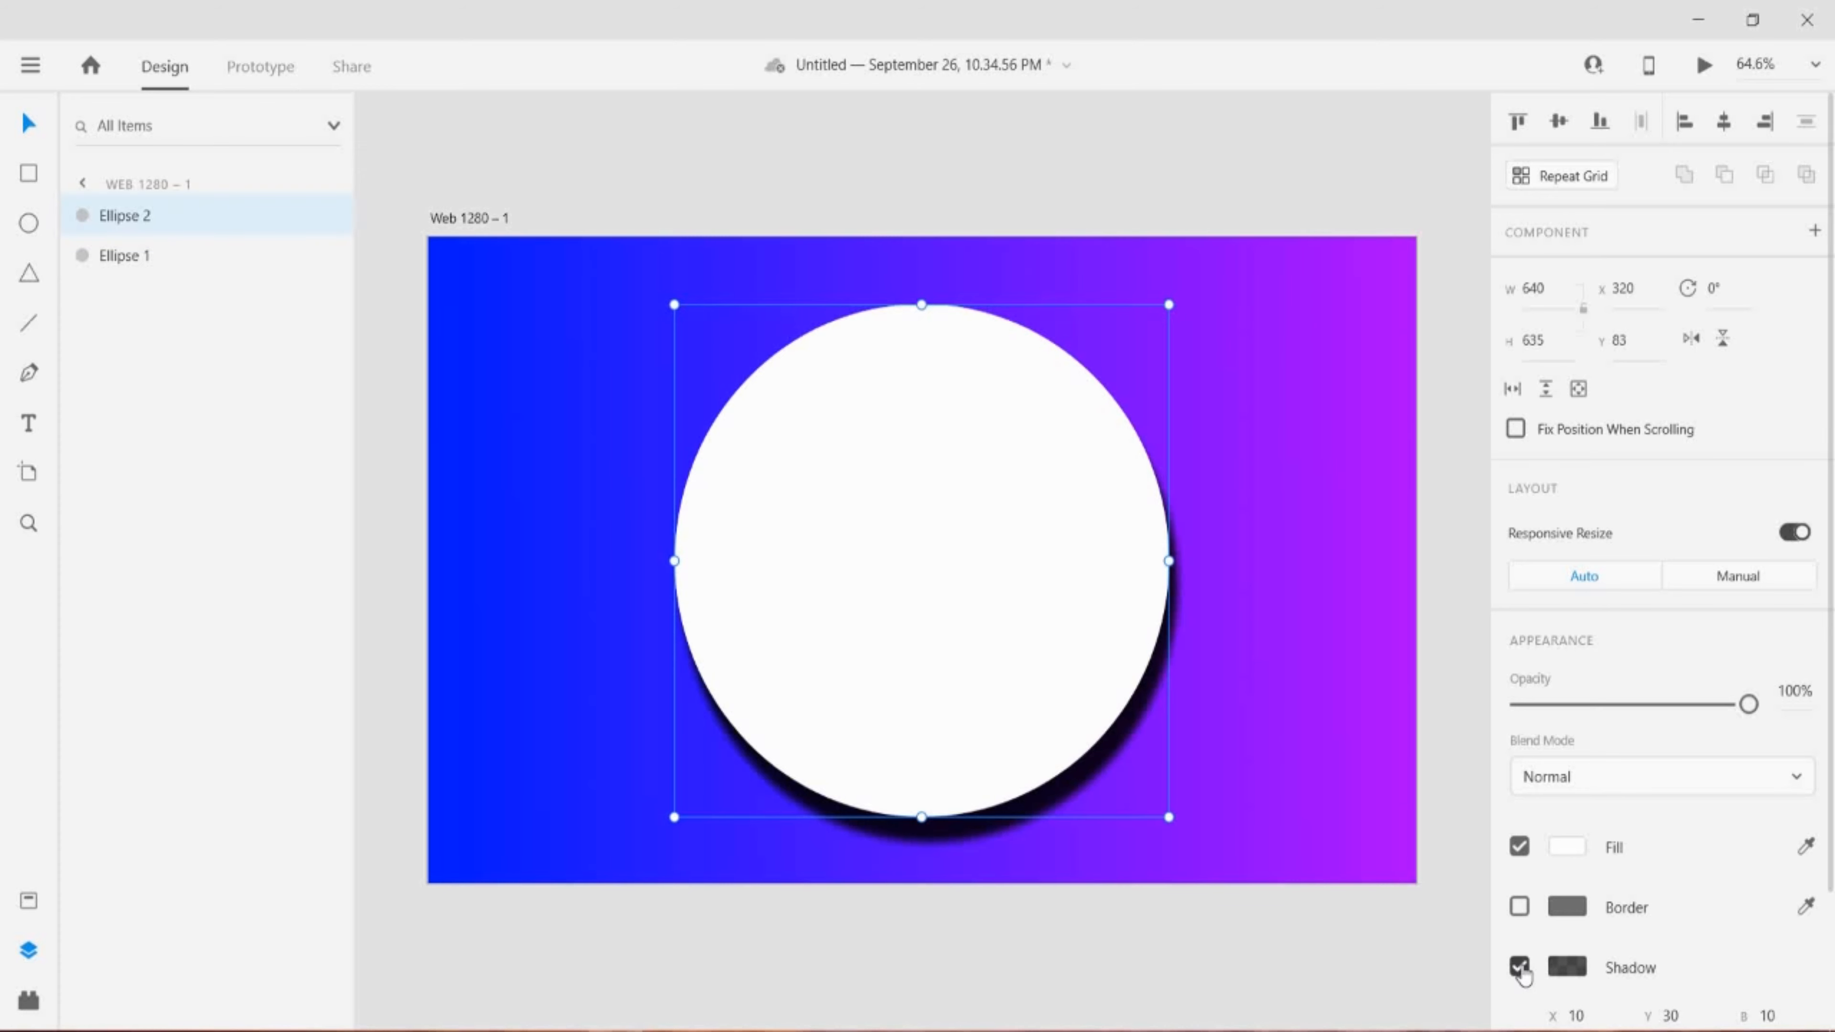
left_click(1520, 968)
- Fill the duplicated ellipse with solid bright red
left_click(1566, 846)
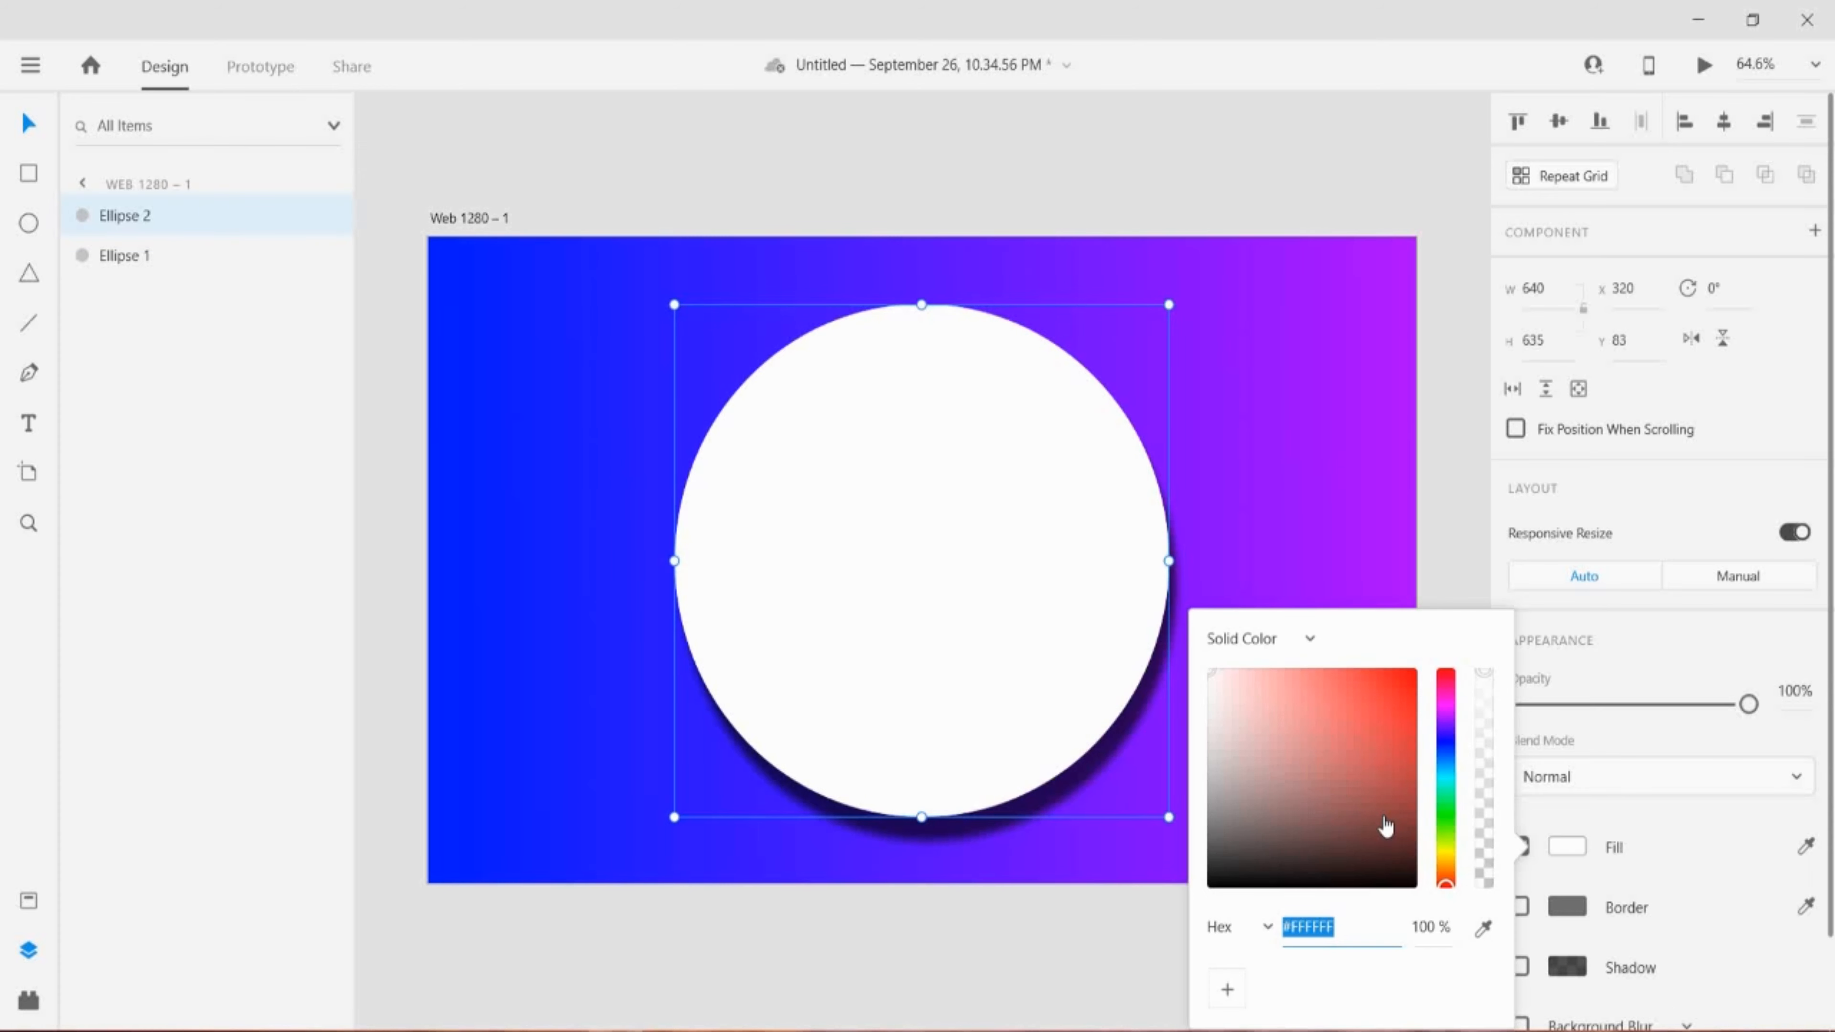
left_click_drag(1385, 826, 1425, 635)
left_click(1074, 926)
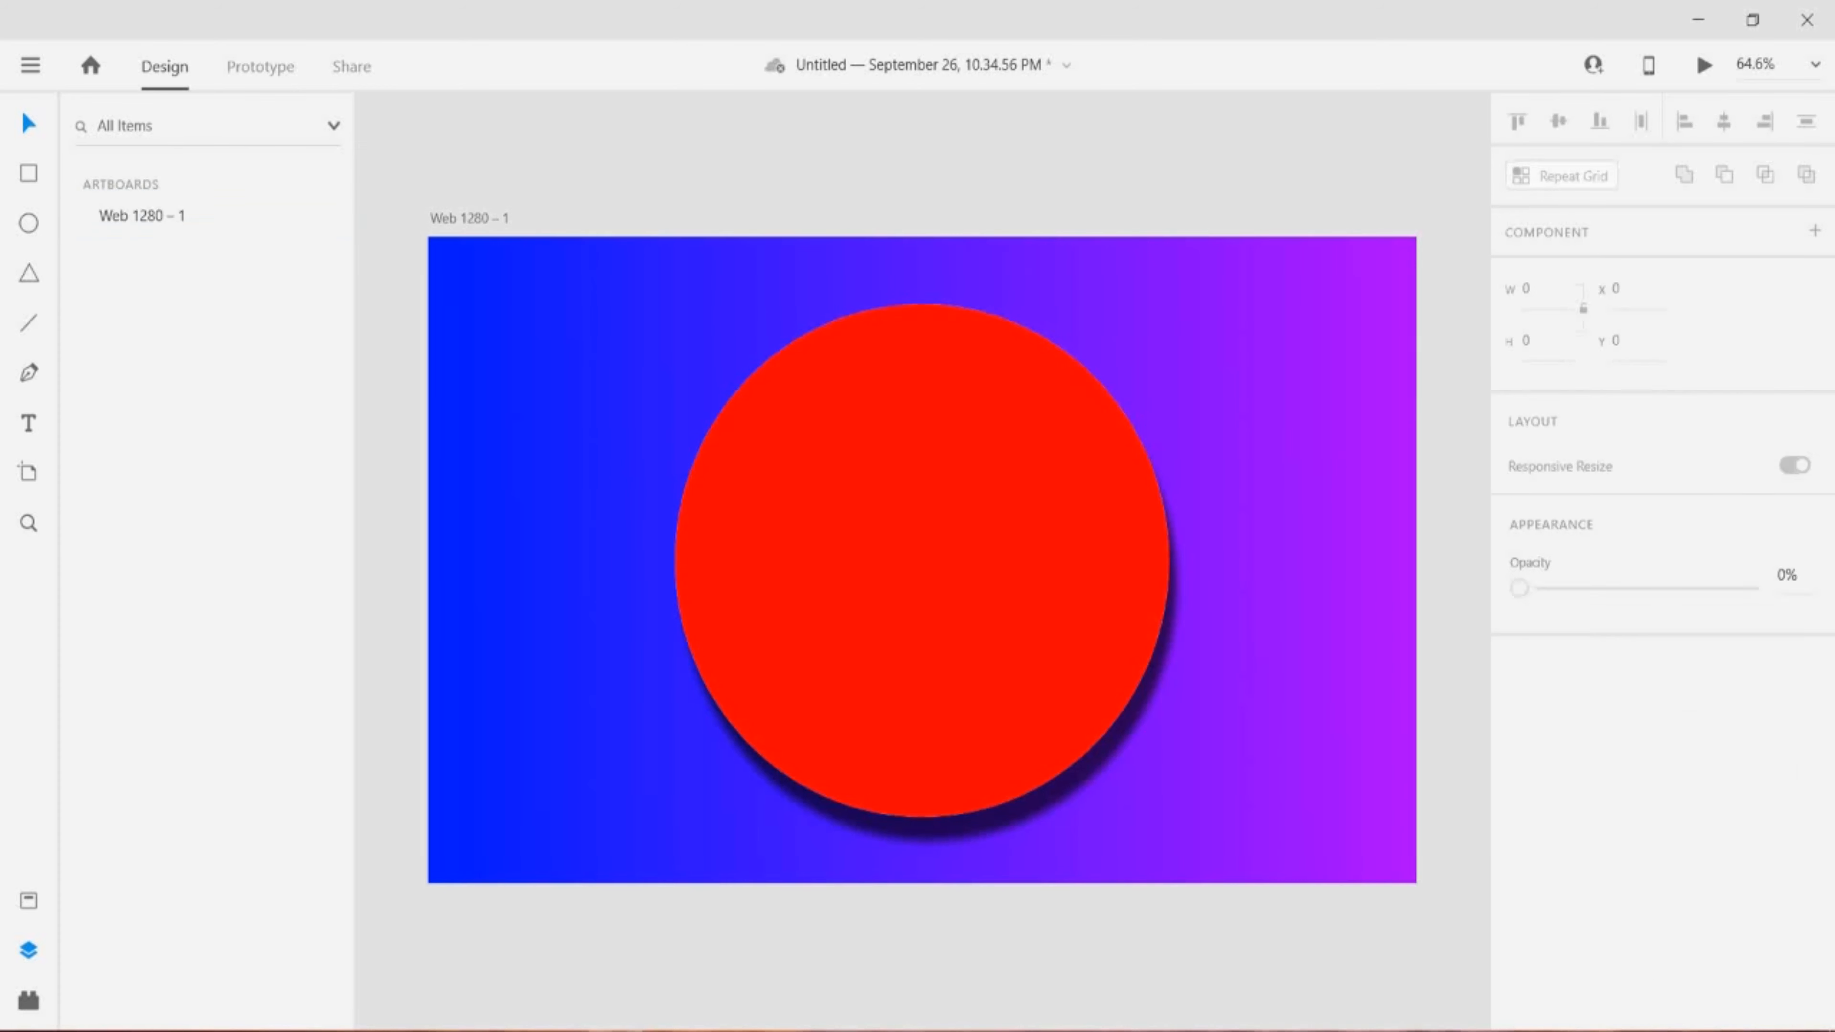
- Shrink the red ellipse slightly and centre it over the white one, leaving a thin white rim all around
left_click(1012, 557)
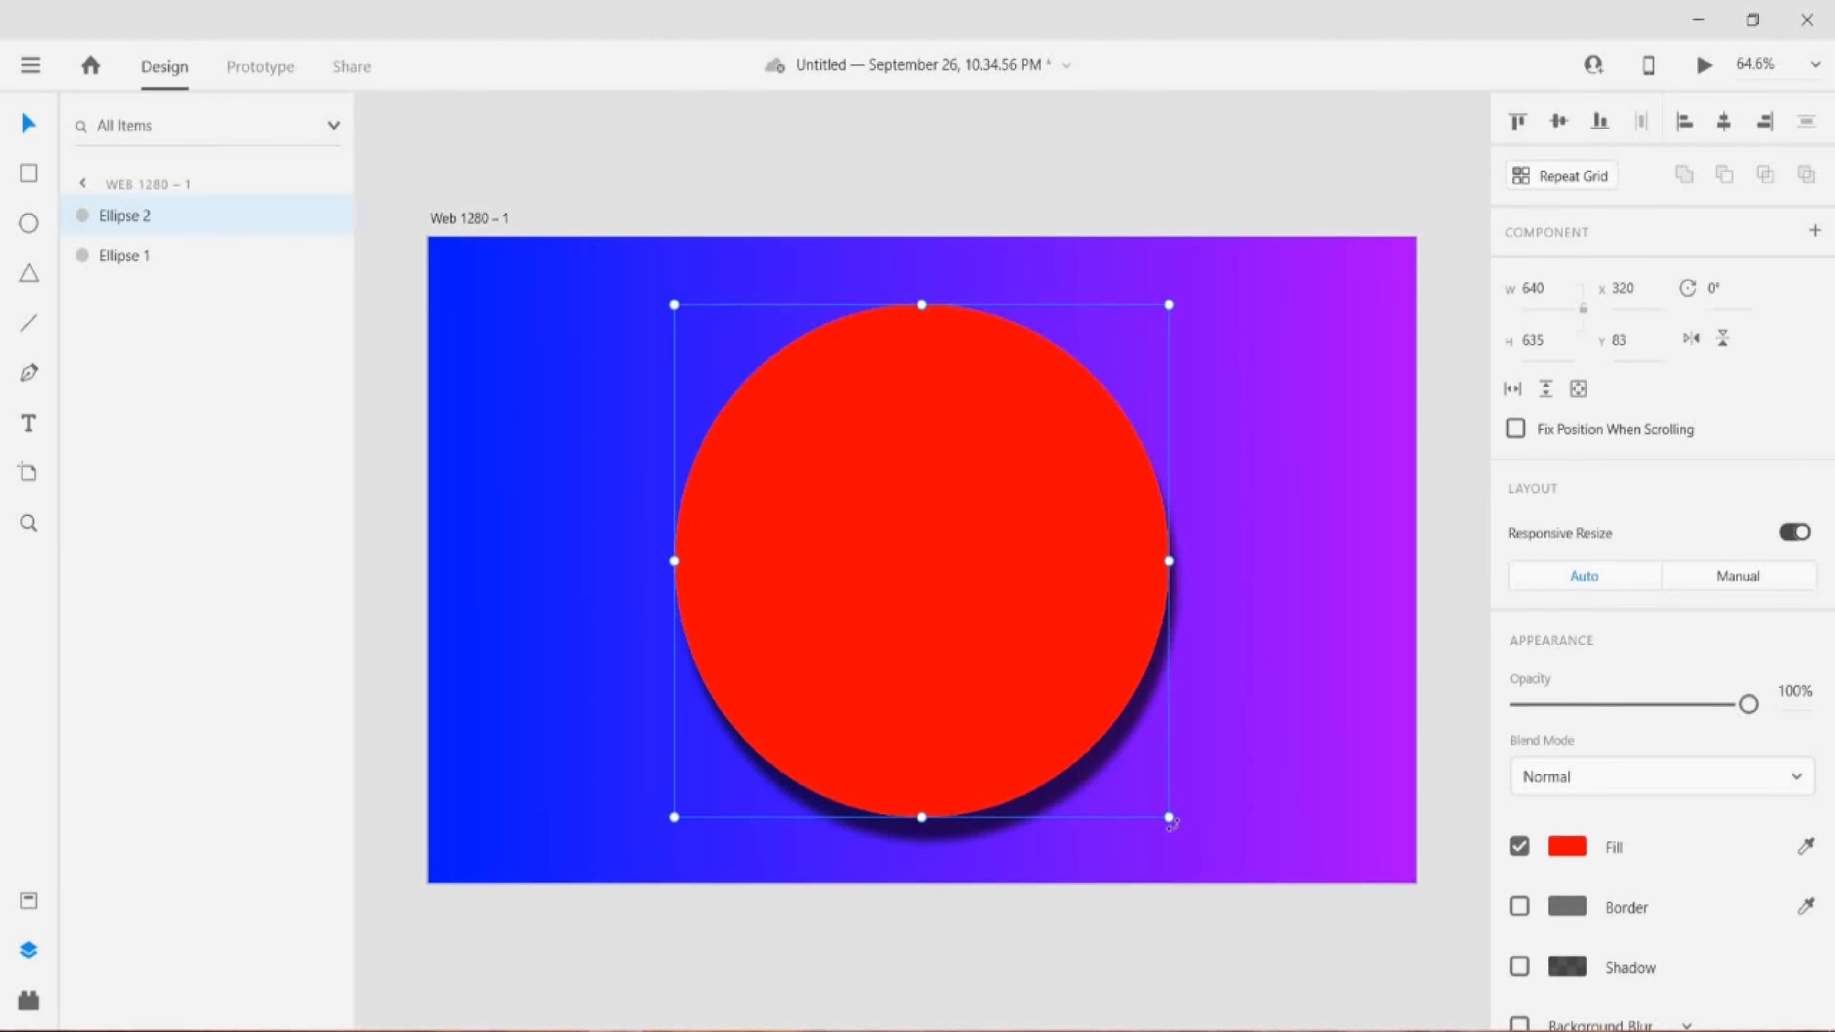
mouse_move(1154, 805)
left_mouse_down()
mouse_move(1138, 765)
mouse_move(1154, 801)
left_mouse_up()
left_click_drag(962, 559, 962, 565)
left_click(1044, 153)
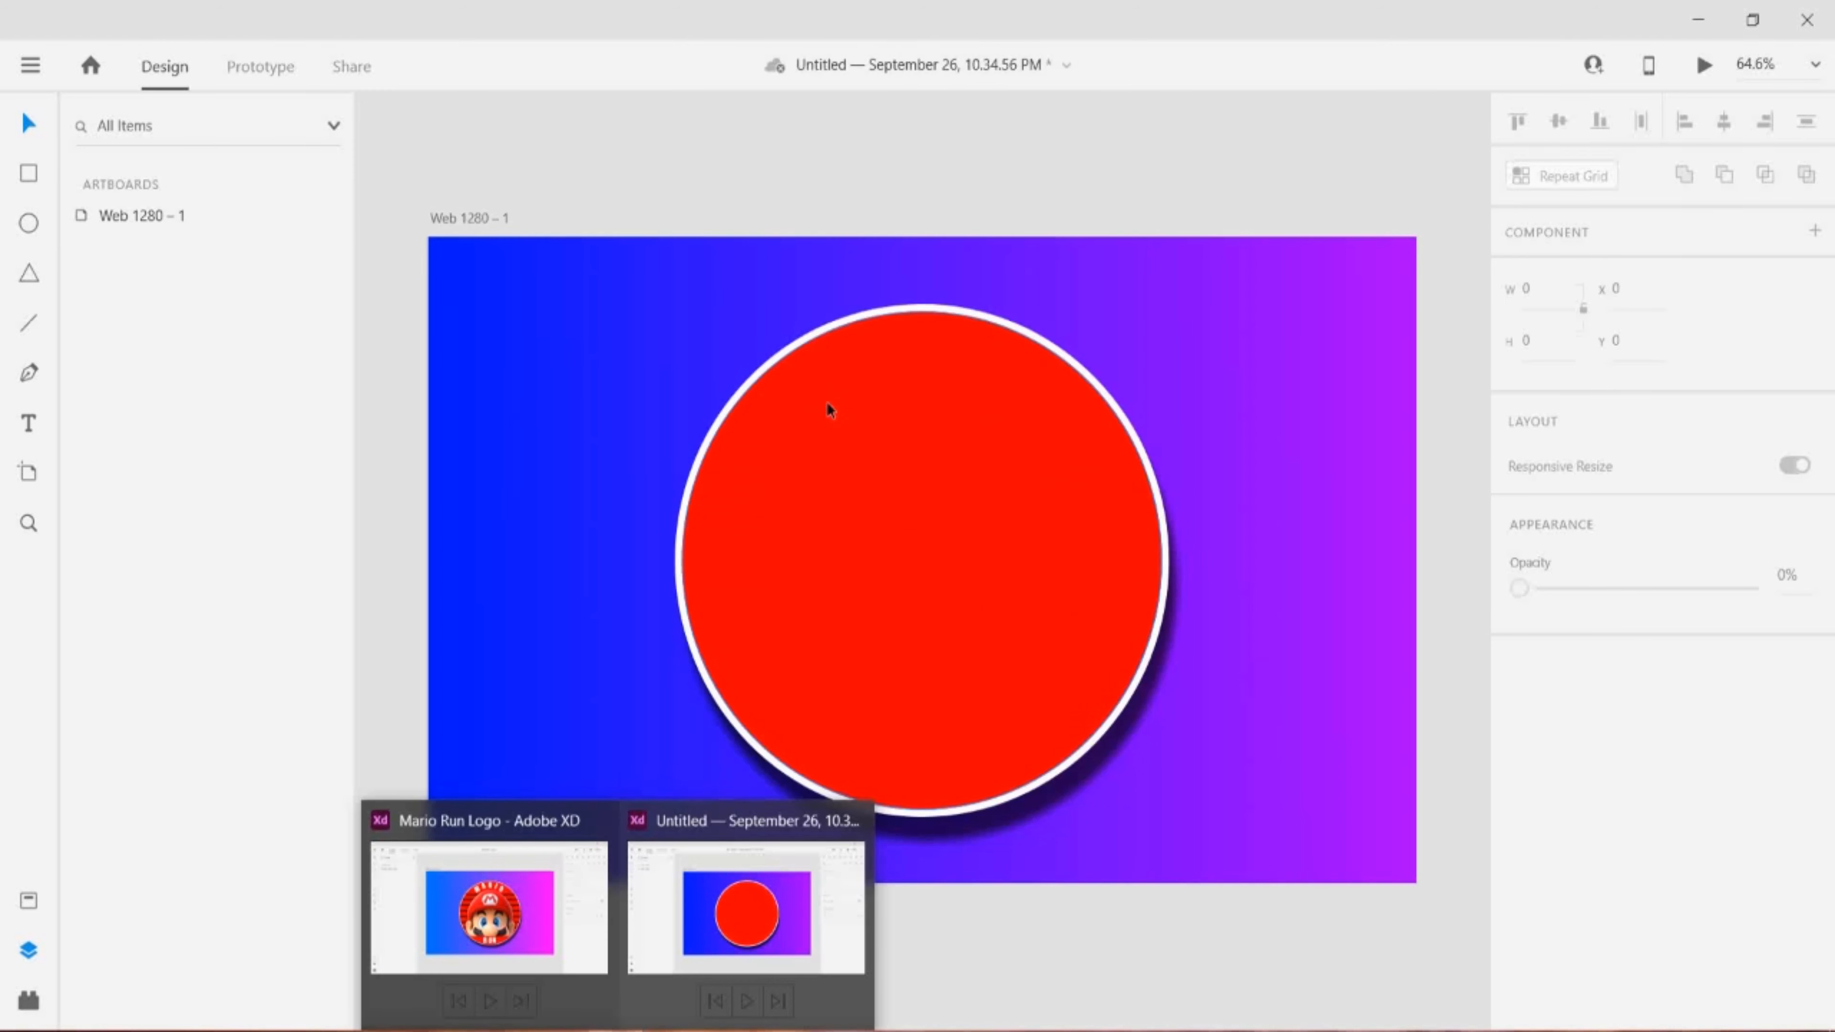
- Check the finished Mario Run Logo document for reference, then return to the untitled document
left_click(549, 932)
mouse_move(617, 1029)
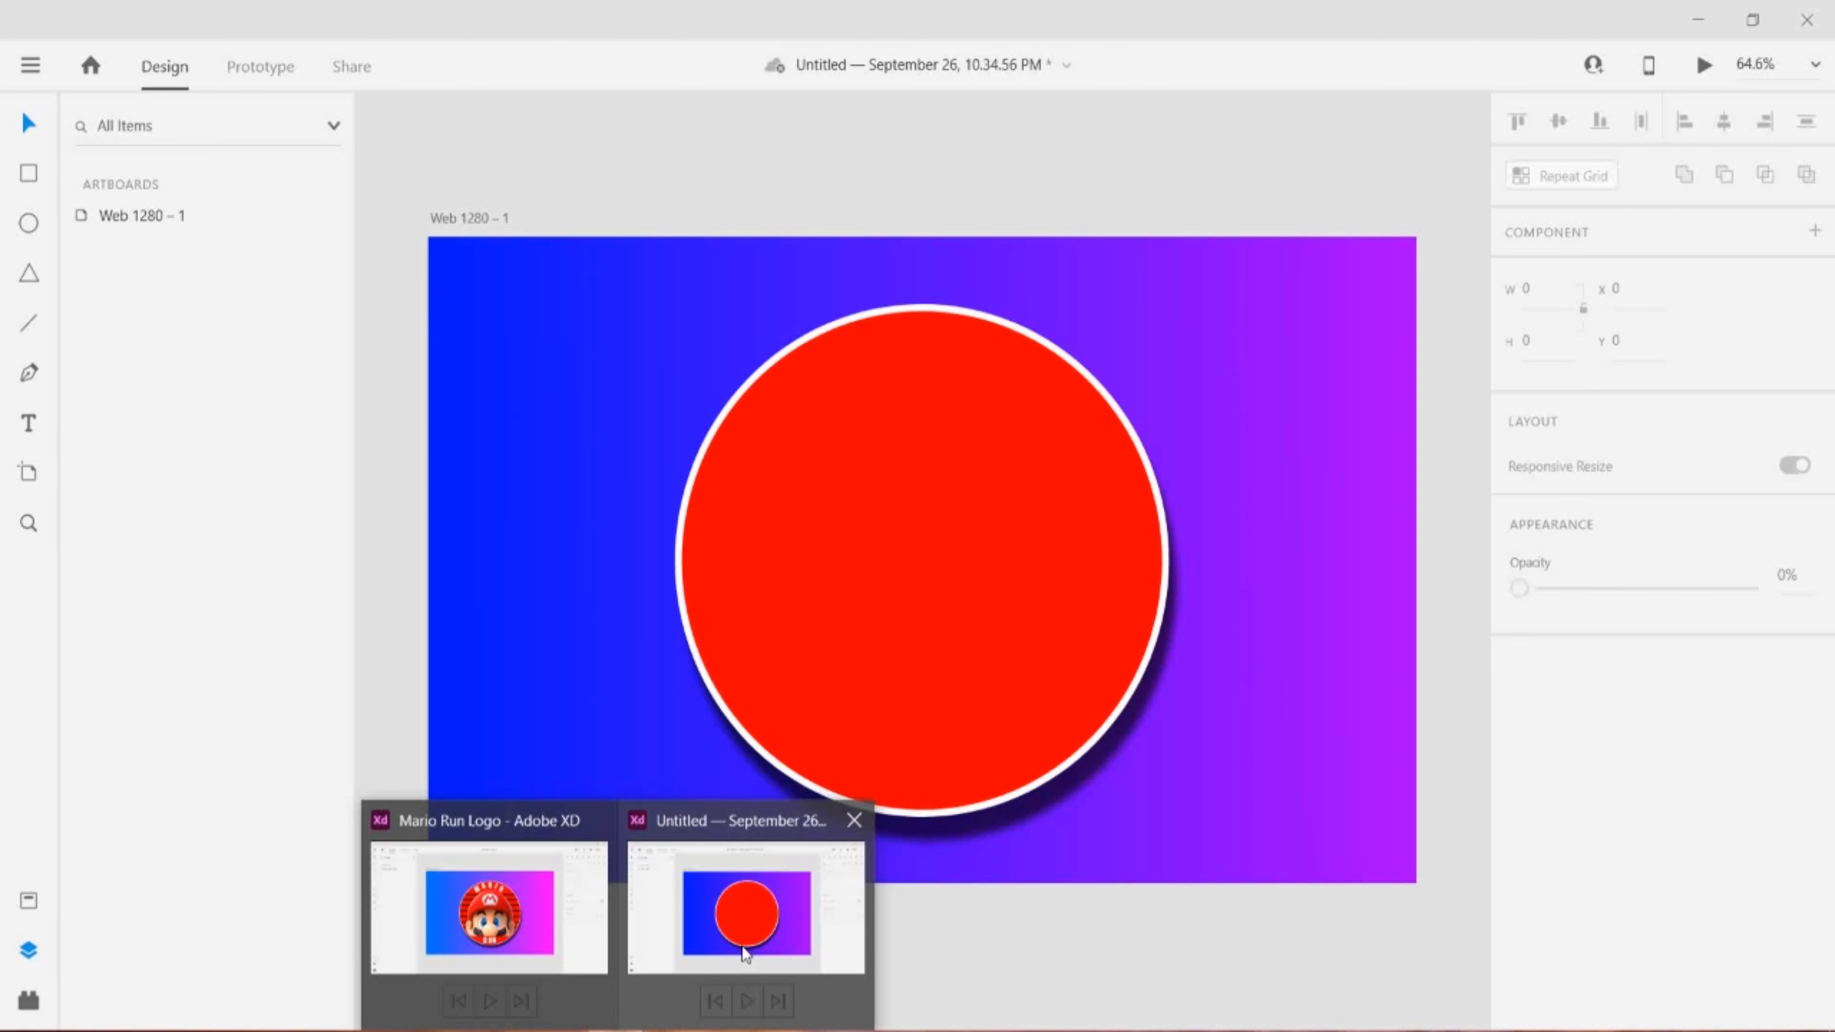
left_click(736, 965)
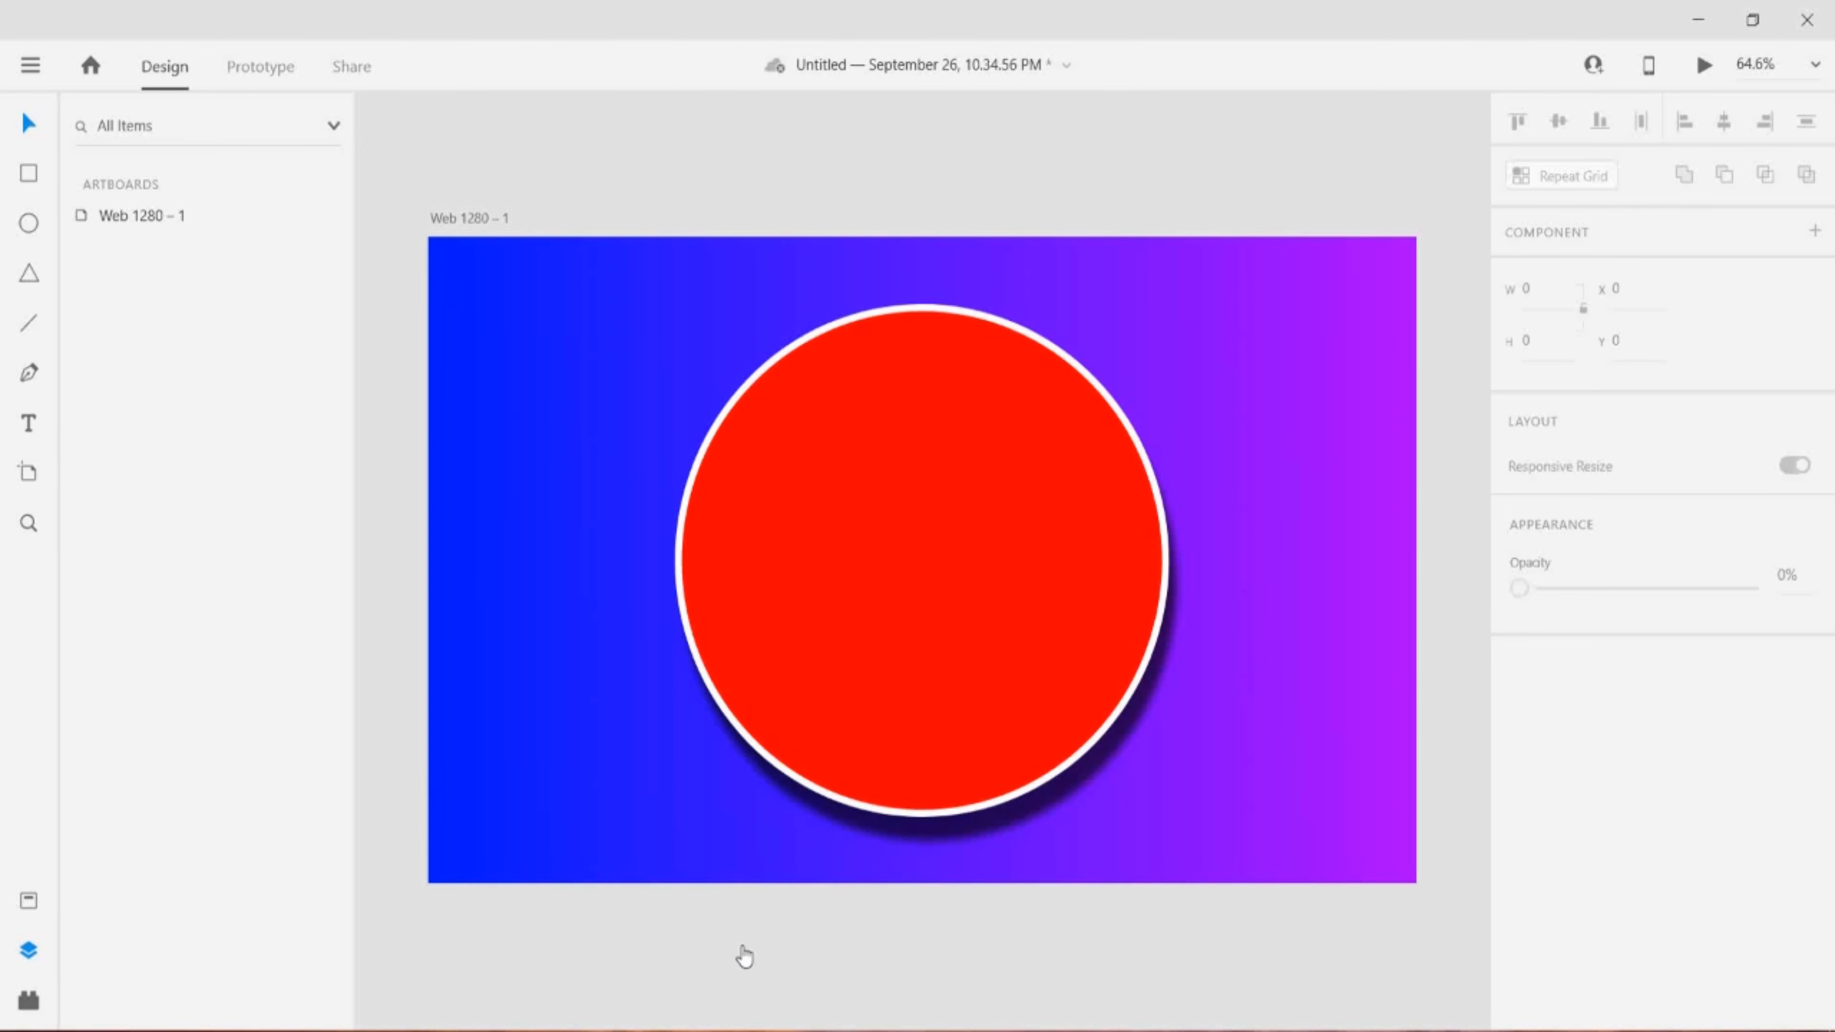
left_click(845, 409)
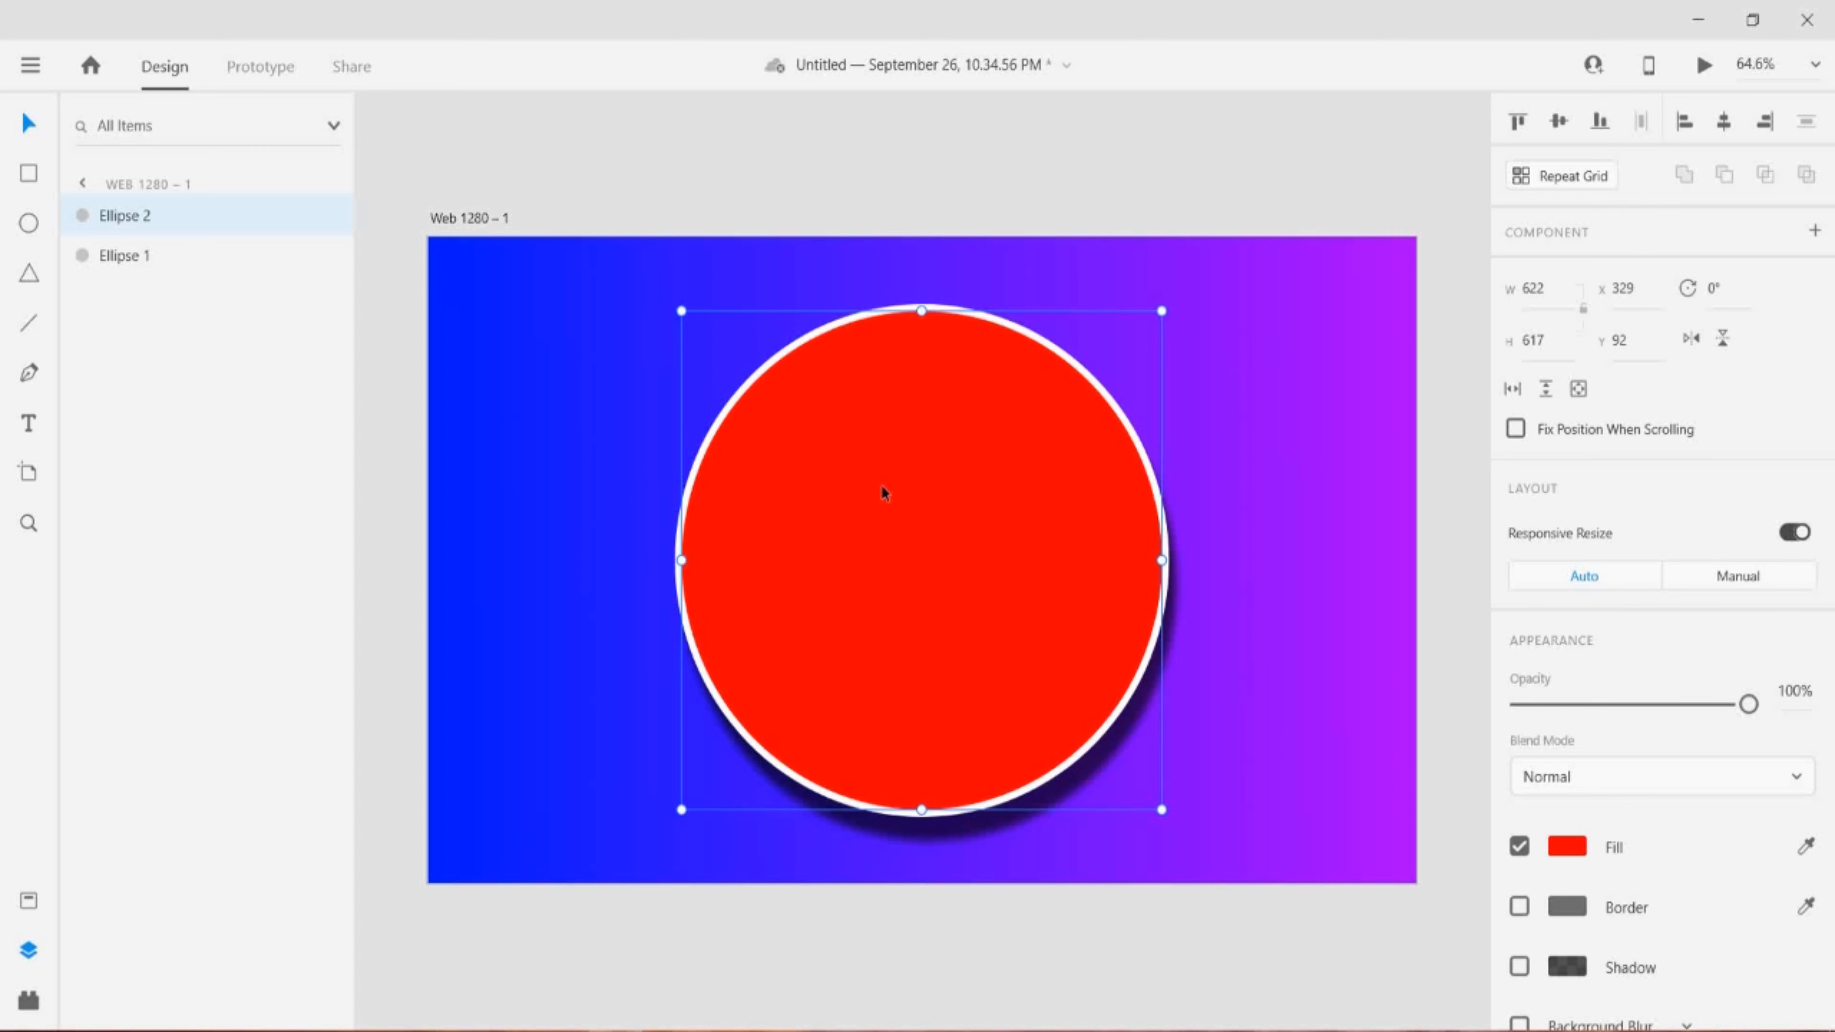
left_click(637, 181)
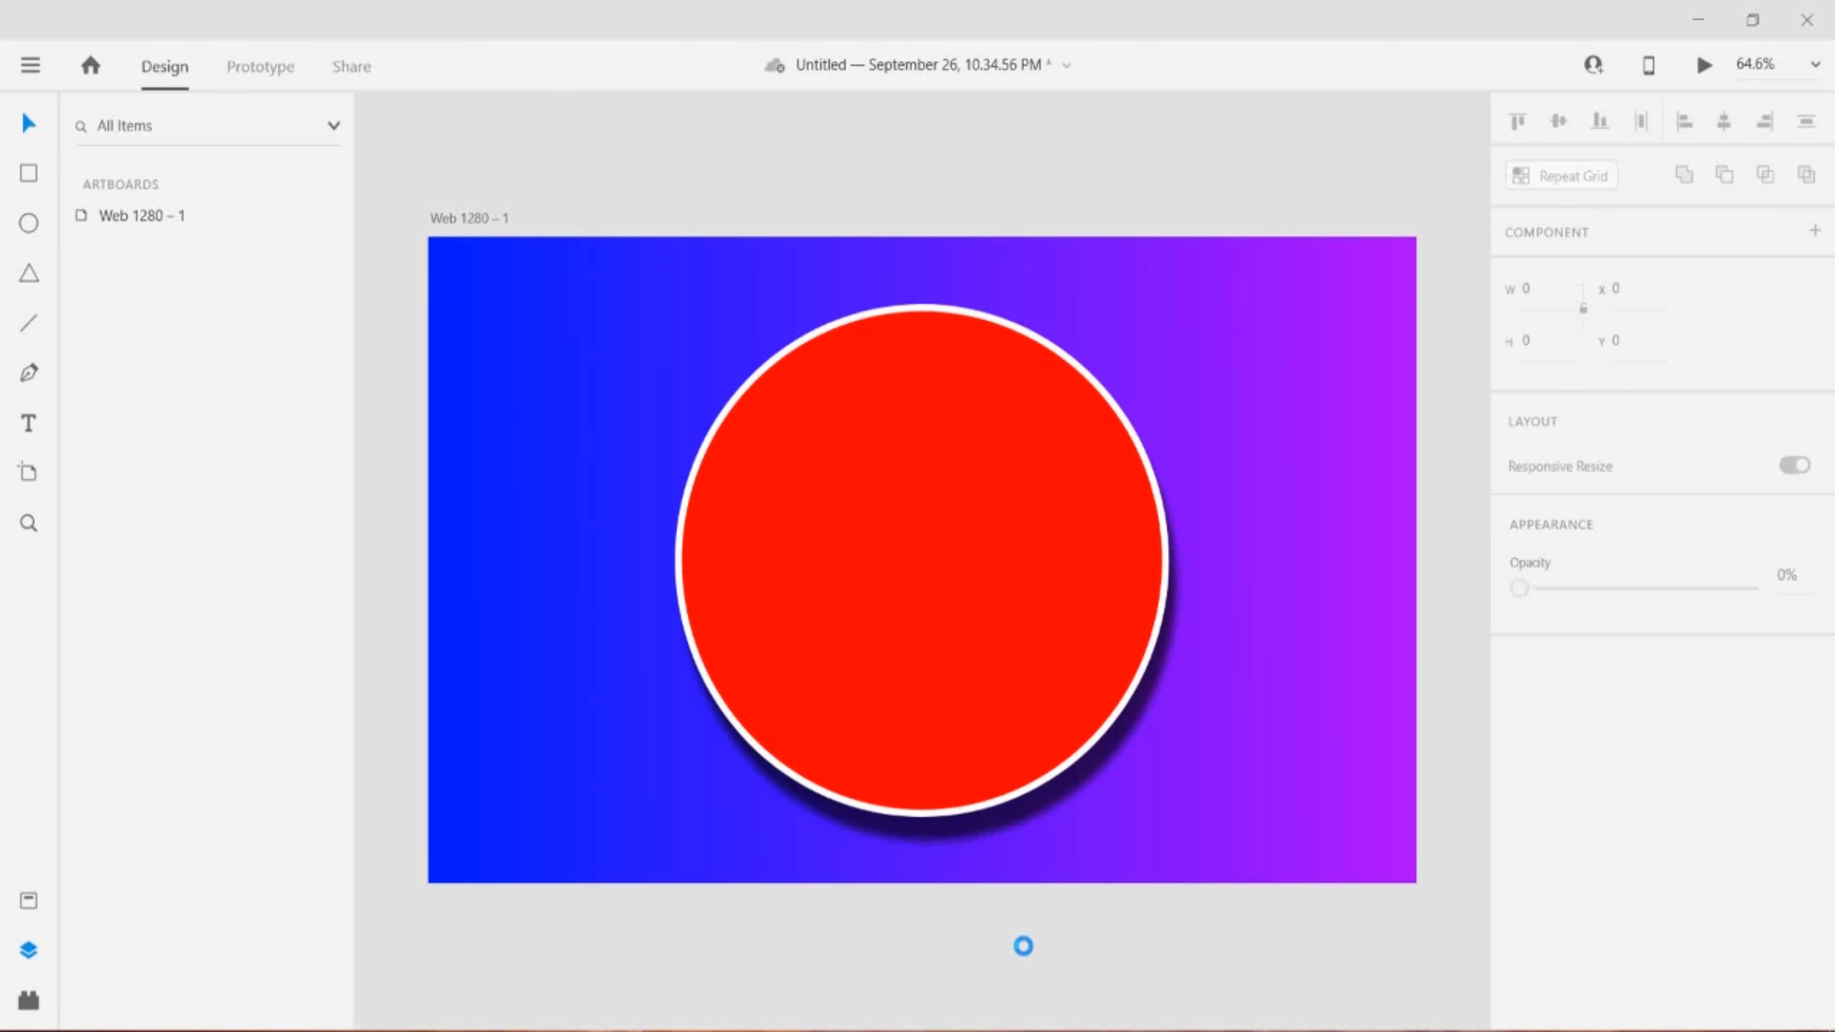
- Switch to File Explorer and bring the PngItem_1175928 image from the Images folder onto the red circle in the Adobe XD artboard
key("alt+Tab")
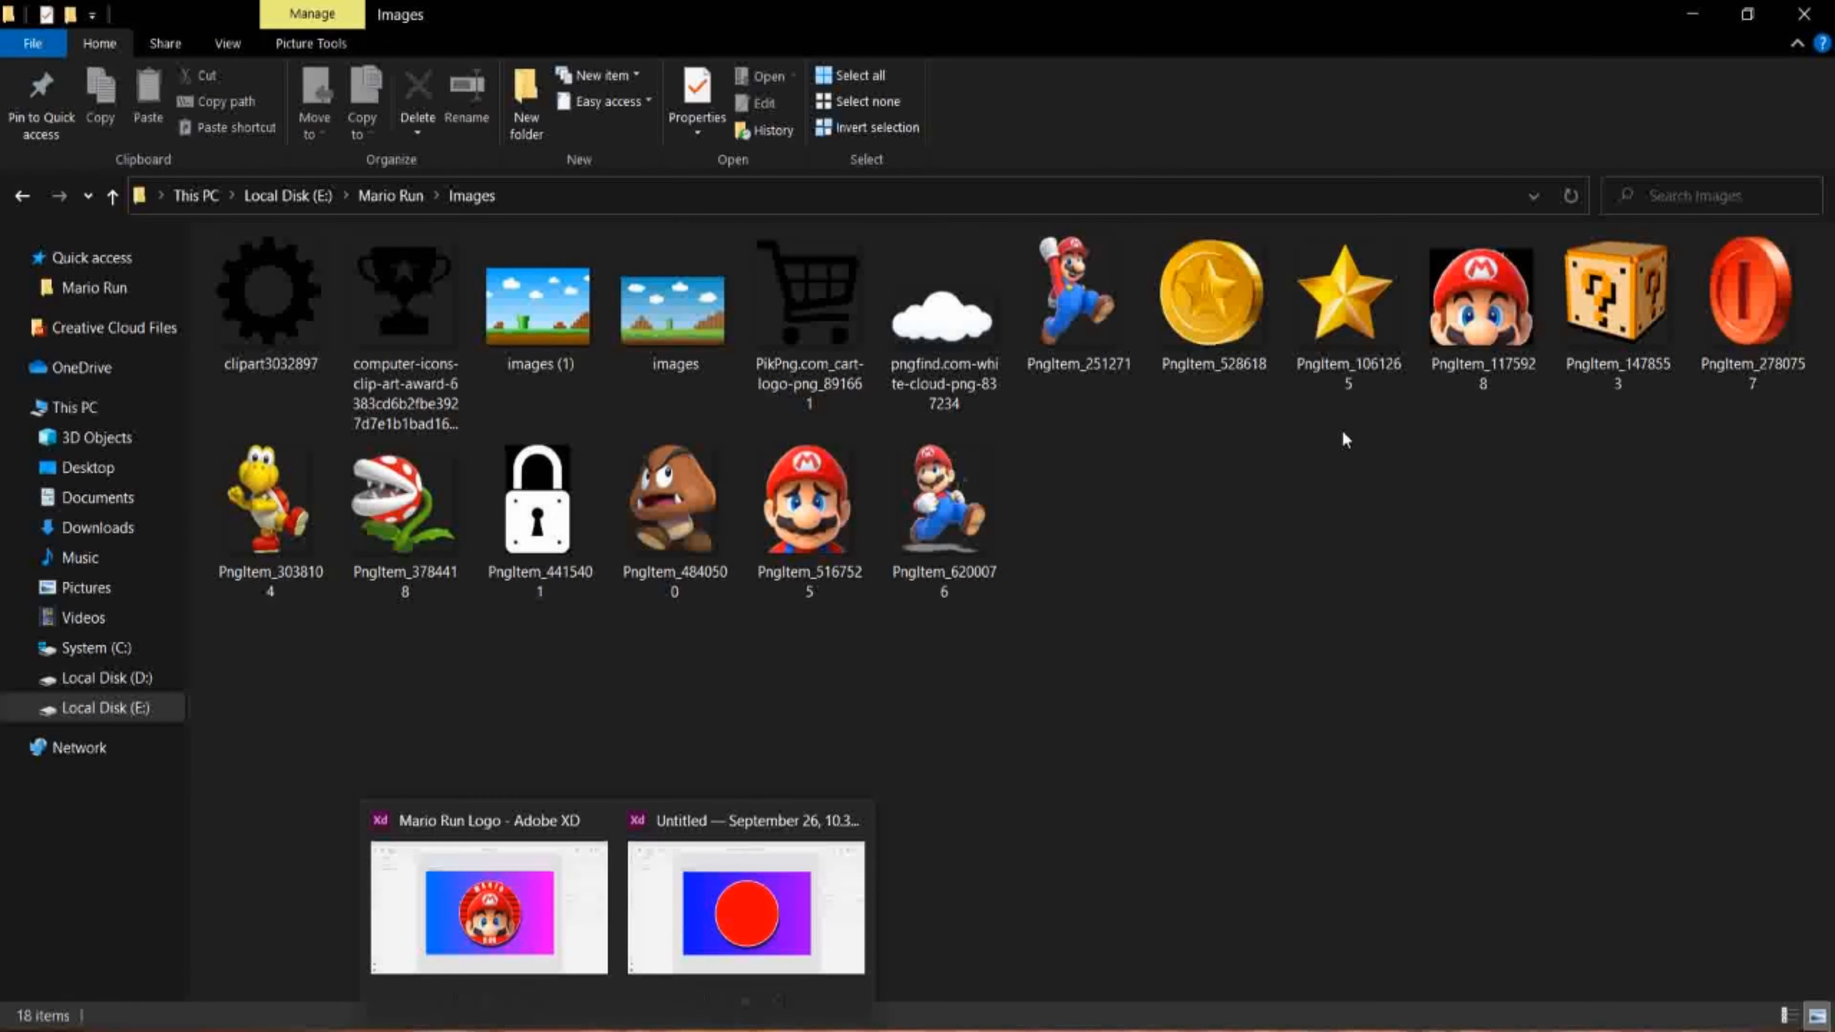
left_click(1465, 309)
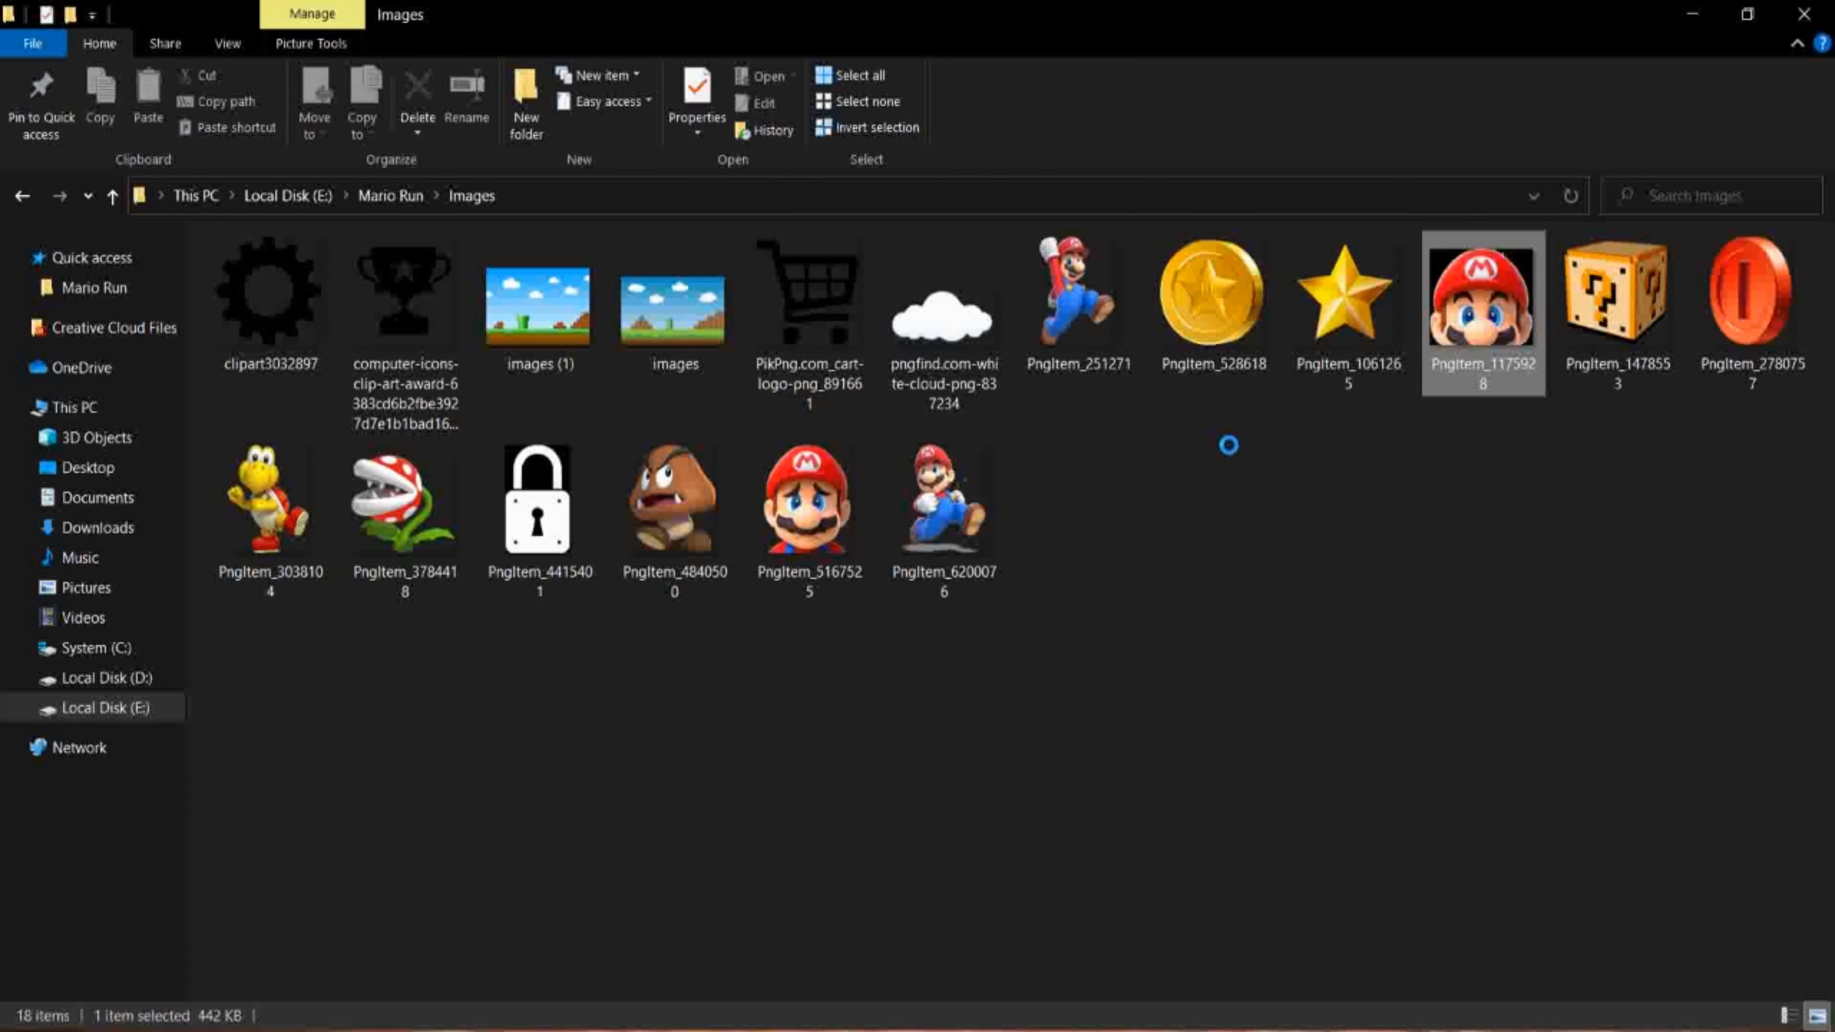
left_click_drag(621, 1030, 934, 556)
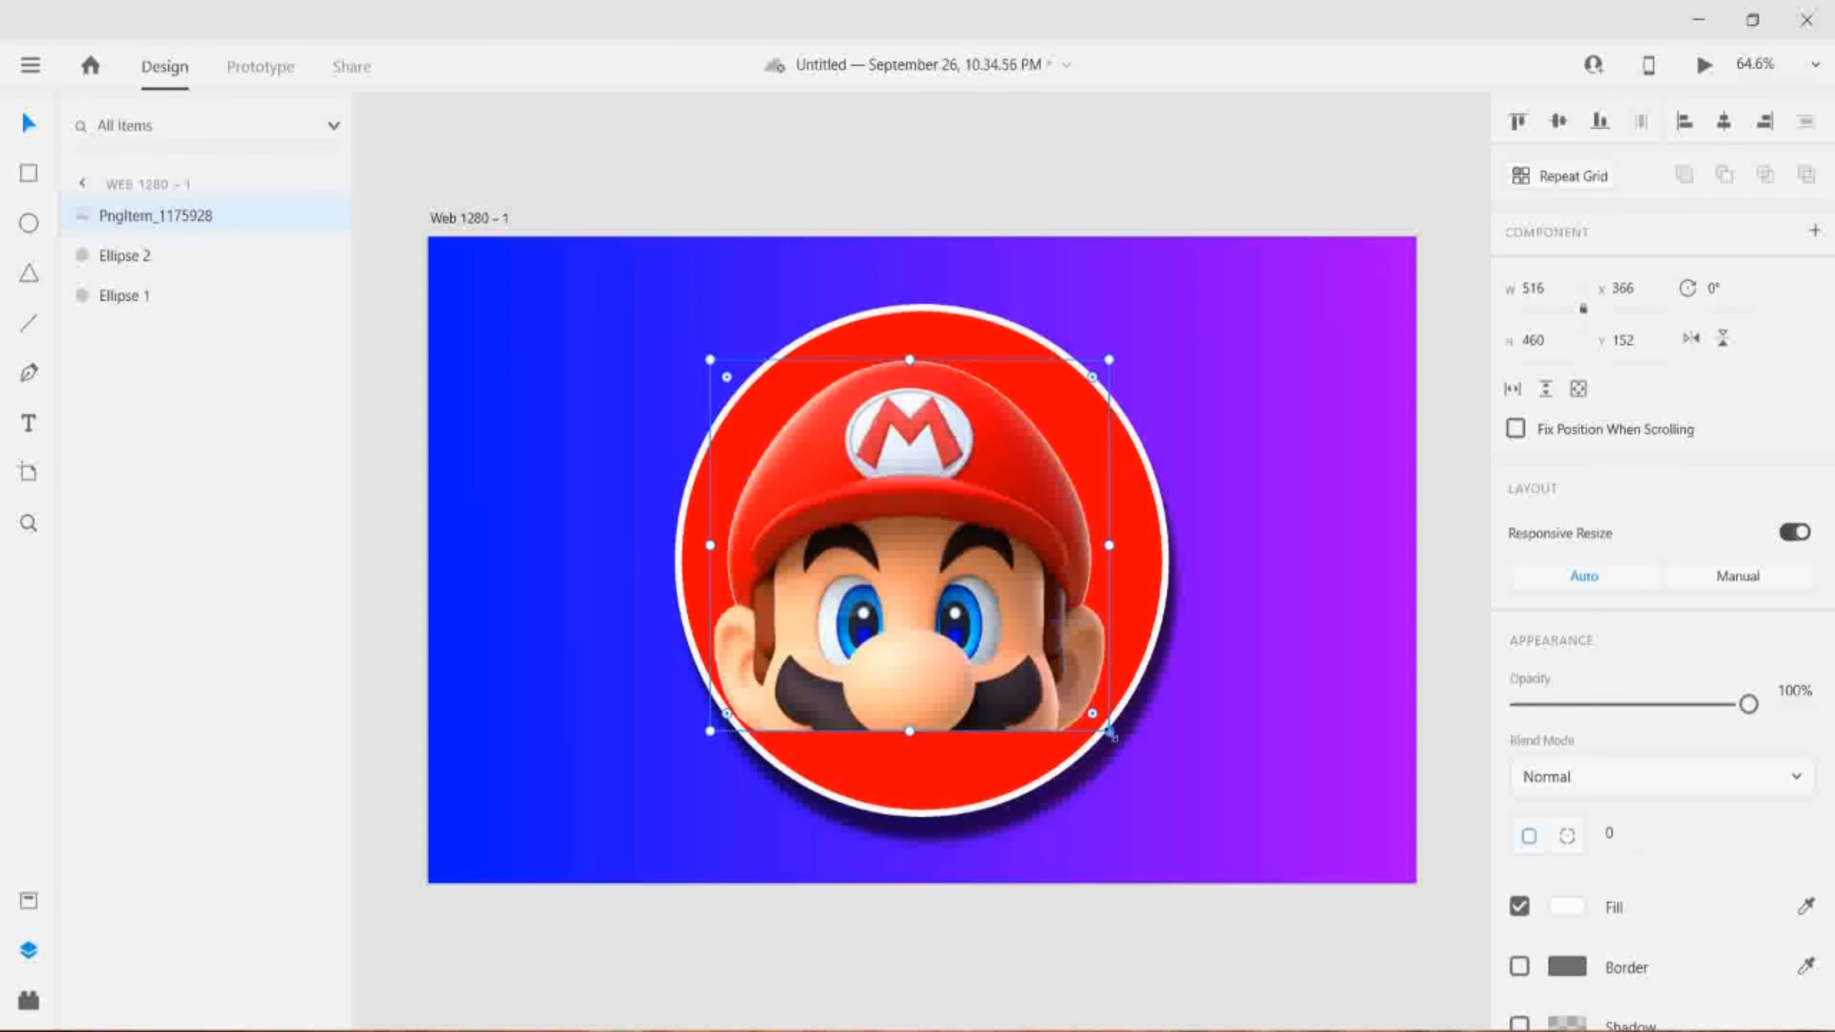
- Resize the Mario face image to about 515 by 459 and centre it horizontally within the red circle
left_click_drag(1114, 736, 1117, 742)
left_click_drag(949, 617, 949, 617)
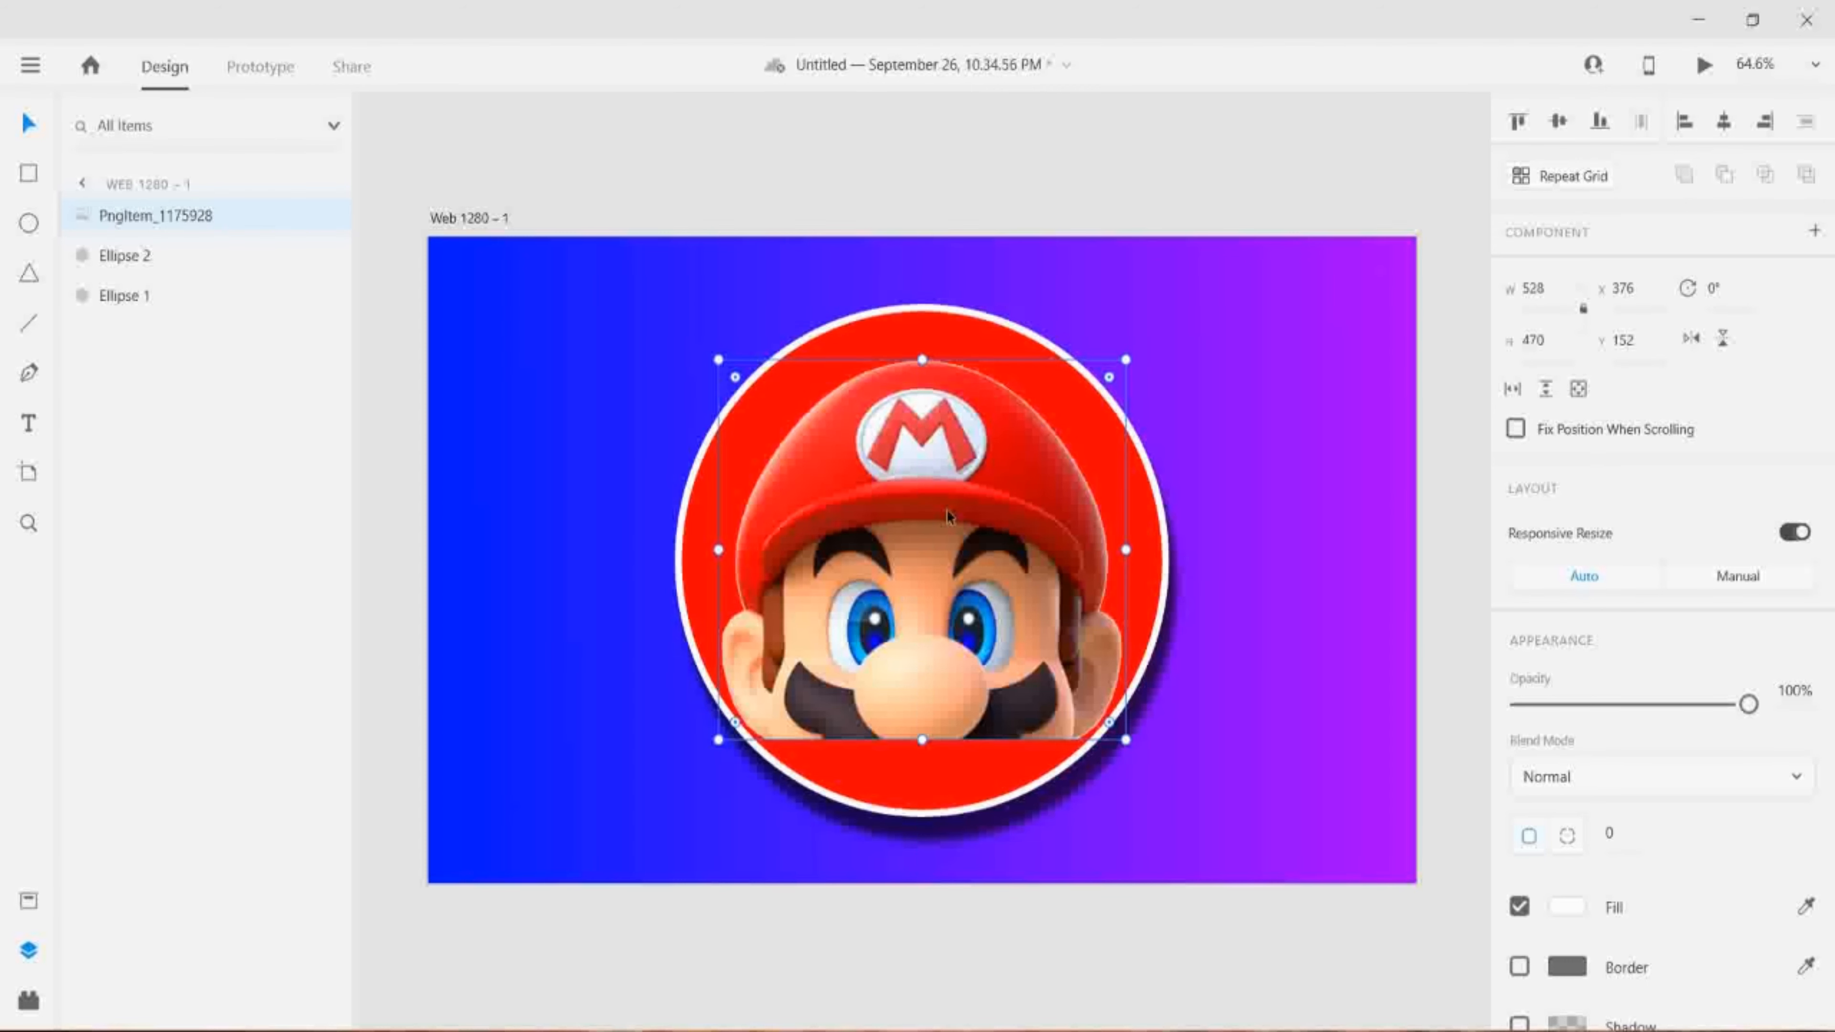
left_click_drag(1123, 360, 1117, 368)
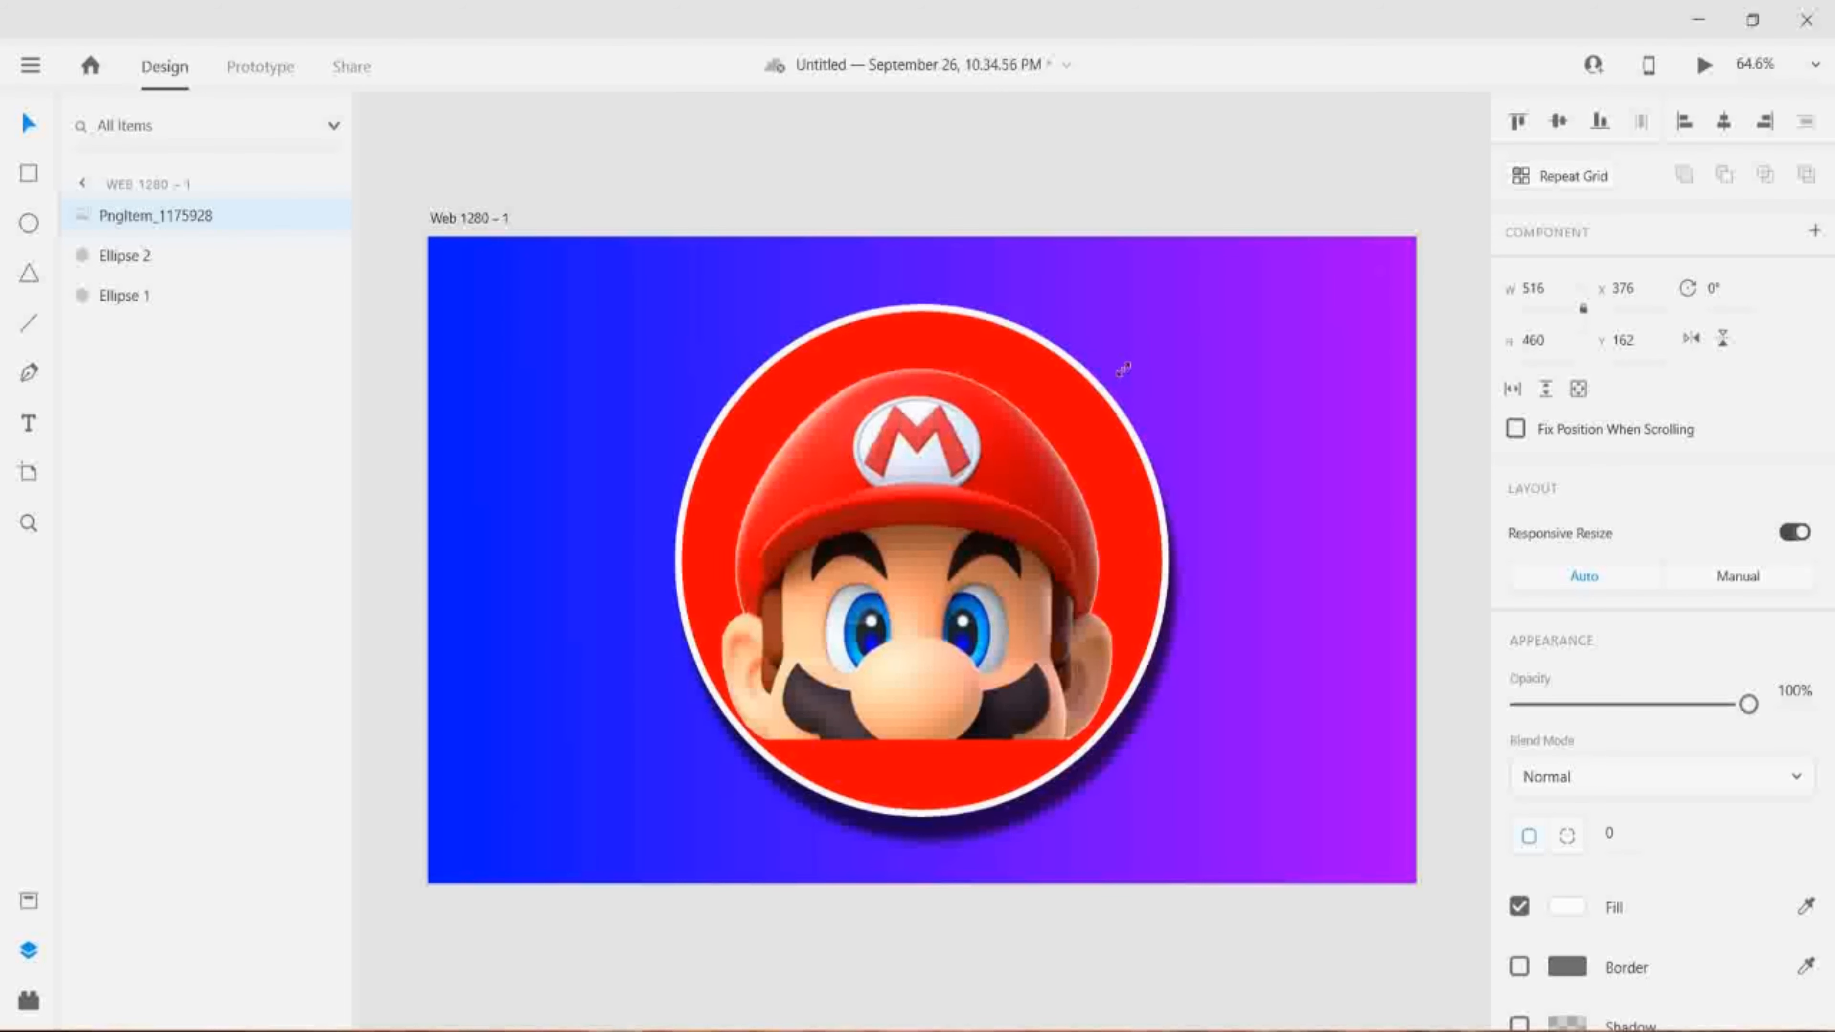
left_click_drag(977, 459, 981, 465)
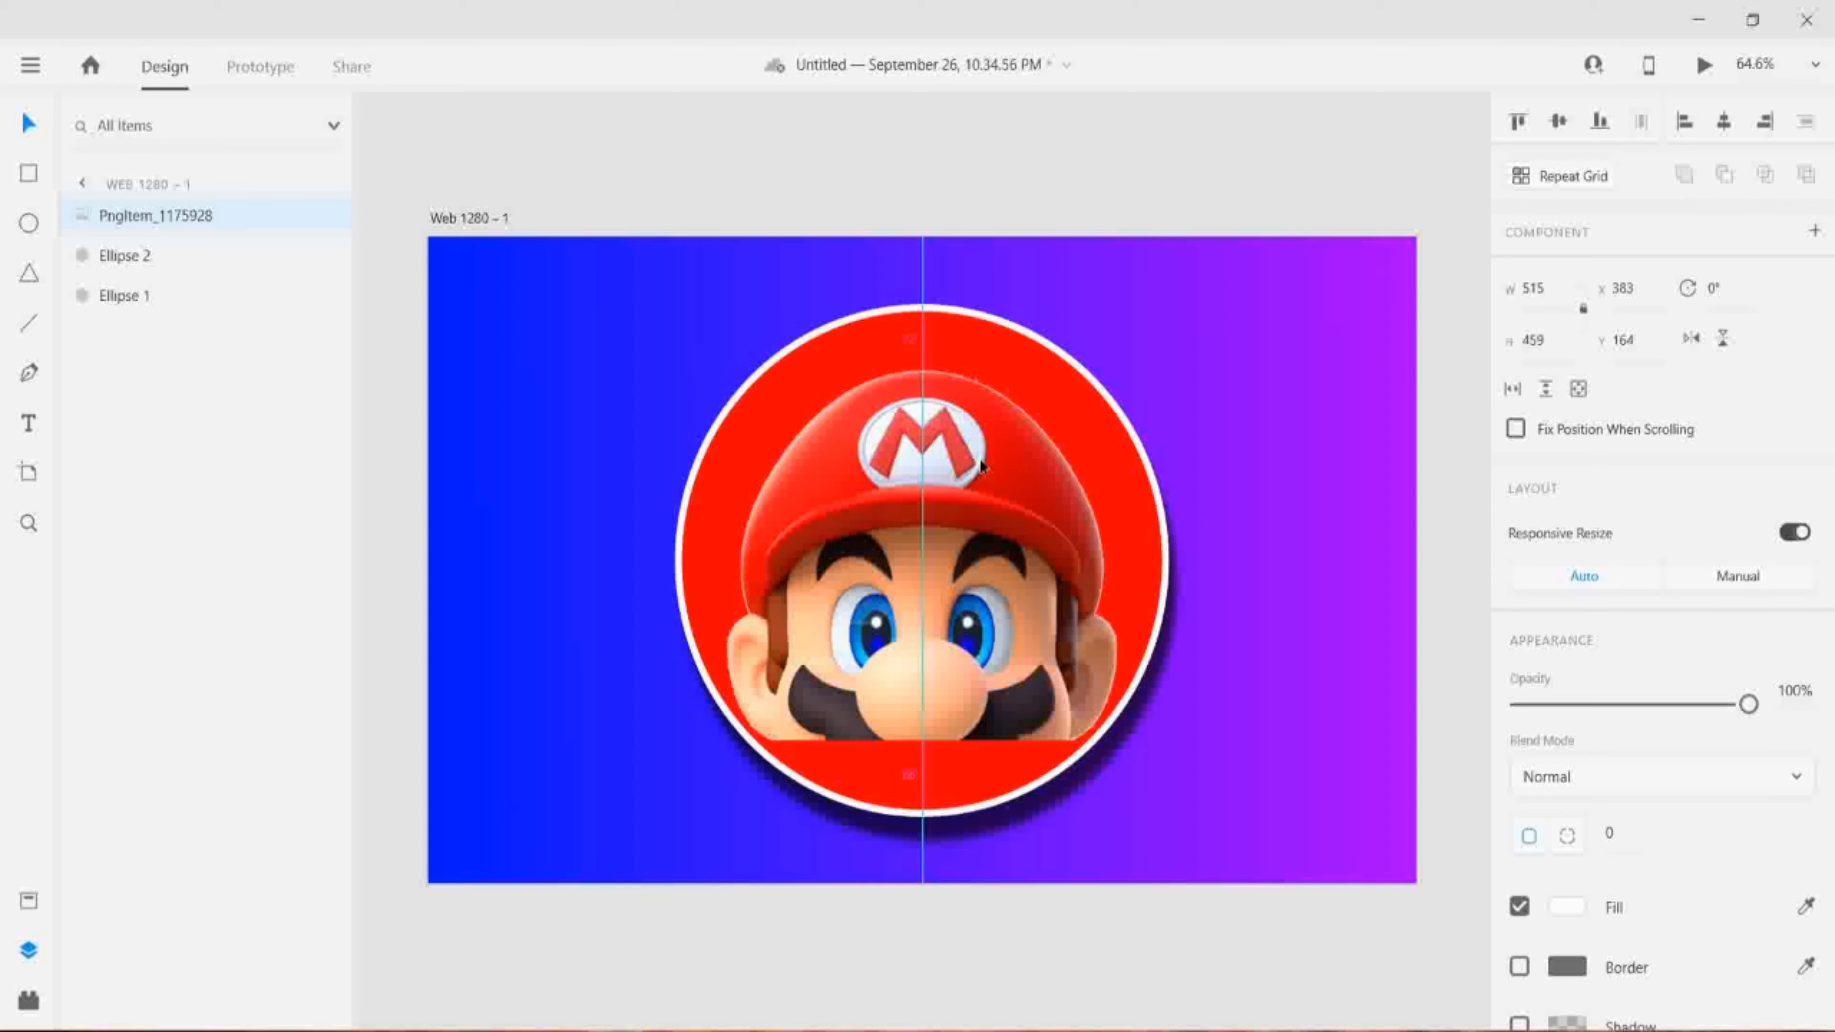
left_click_drag(981, 465, 981, 465)
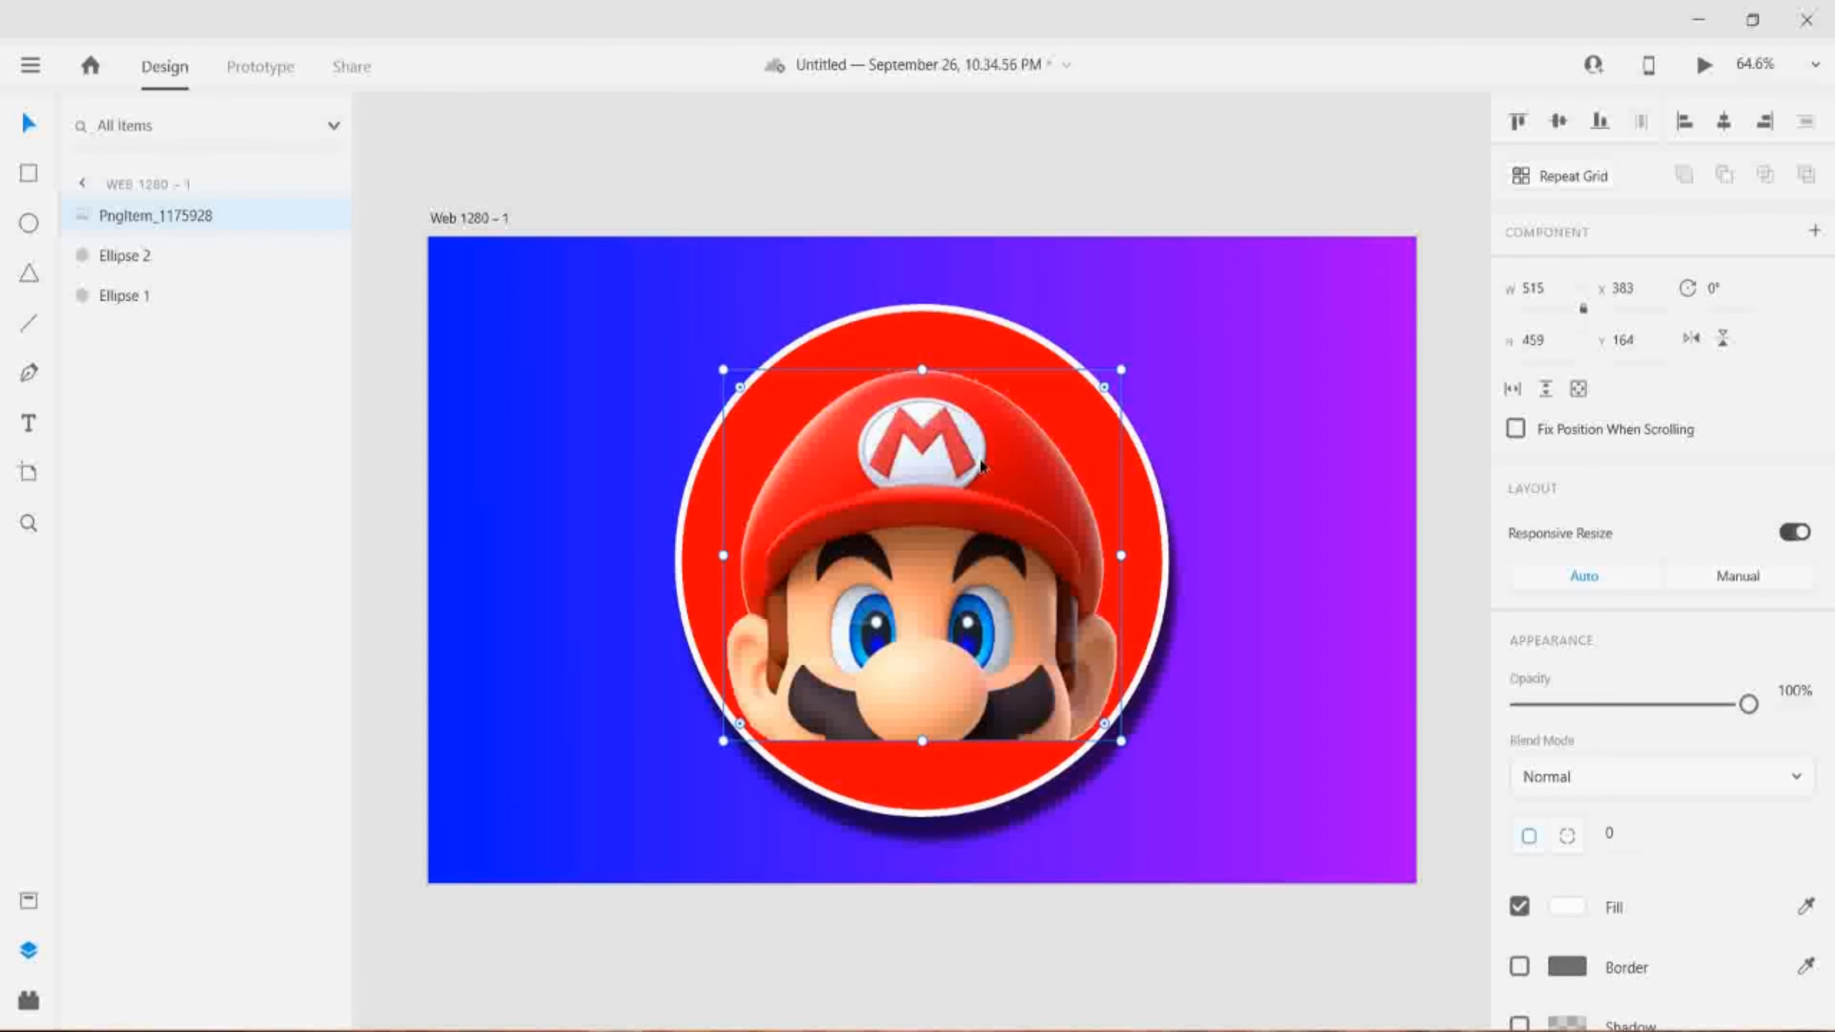
left_click(1079, 212)
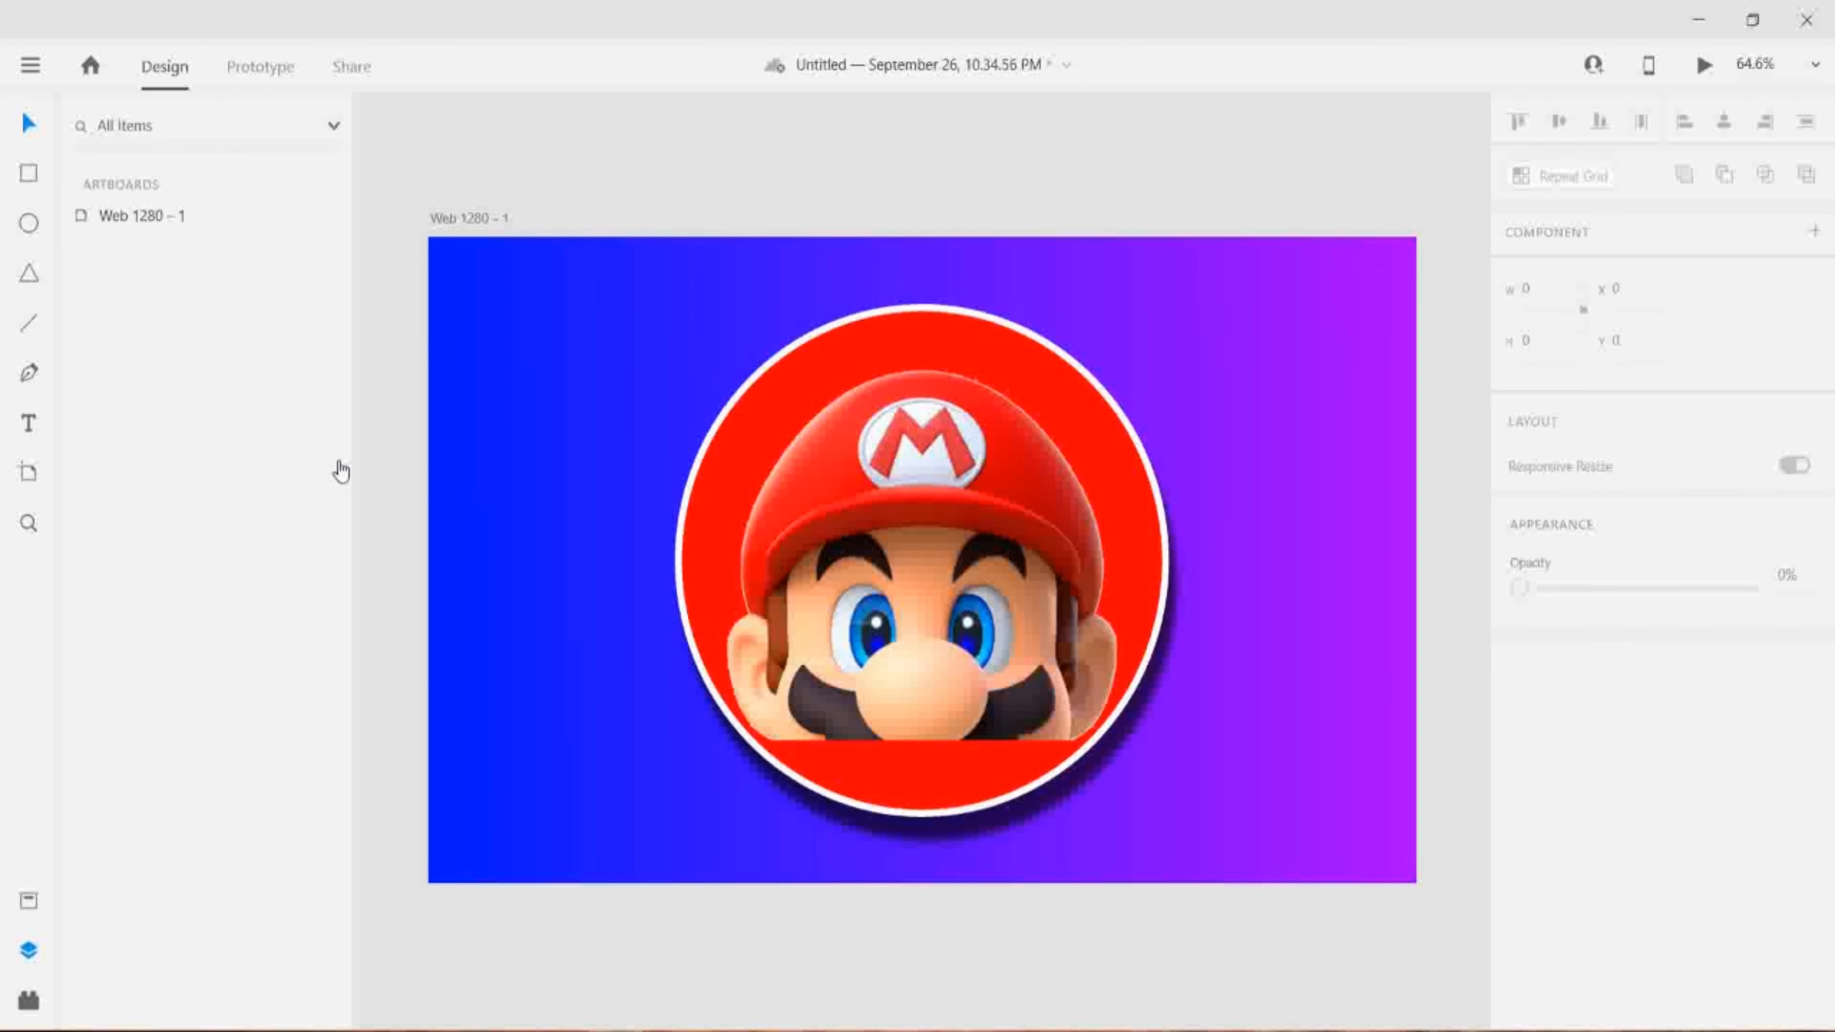
- Add the text "R U N" in the Impact font on the red area below Mario's face
left_click(40, 431)
left_click(864, 770)
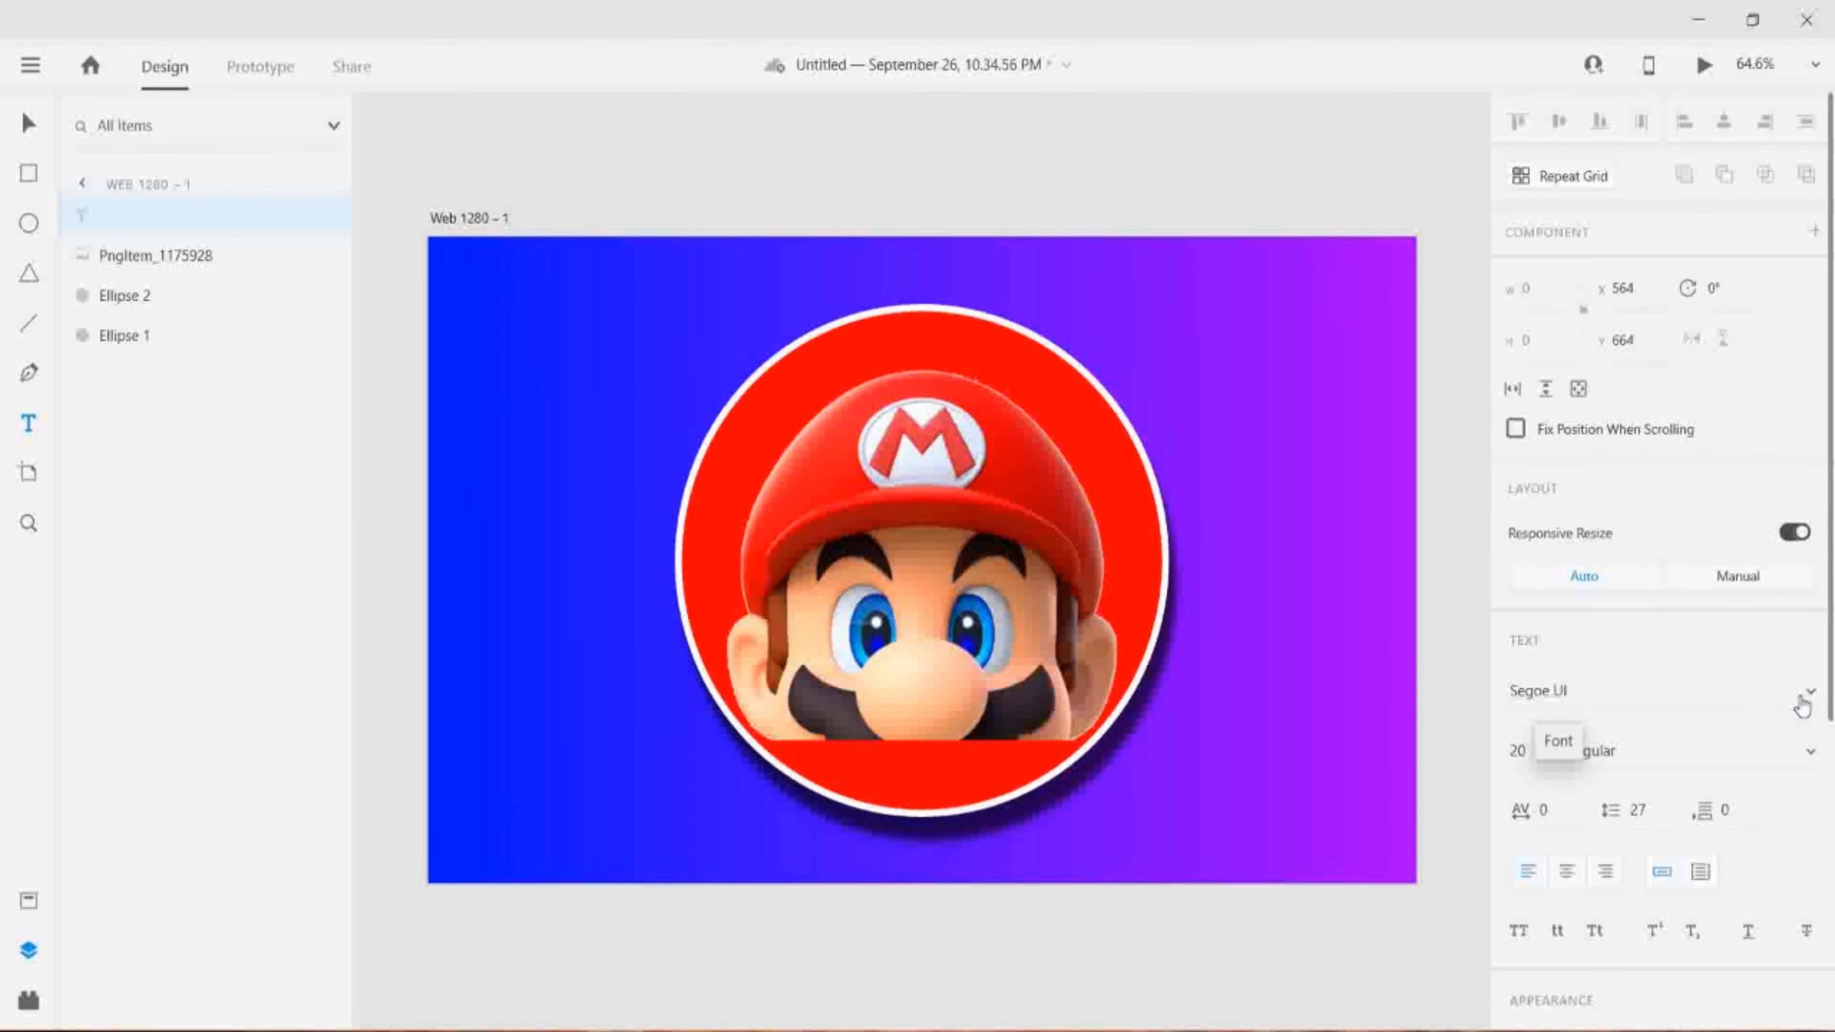
left_click(1802, 707)
scroll(1585, 705, "up", 5)
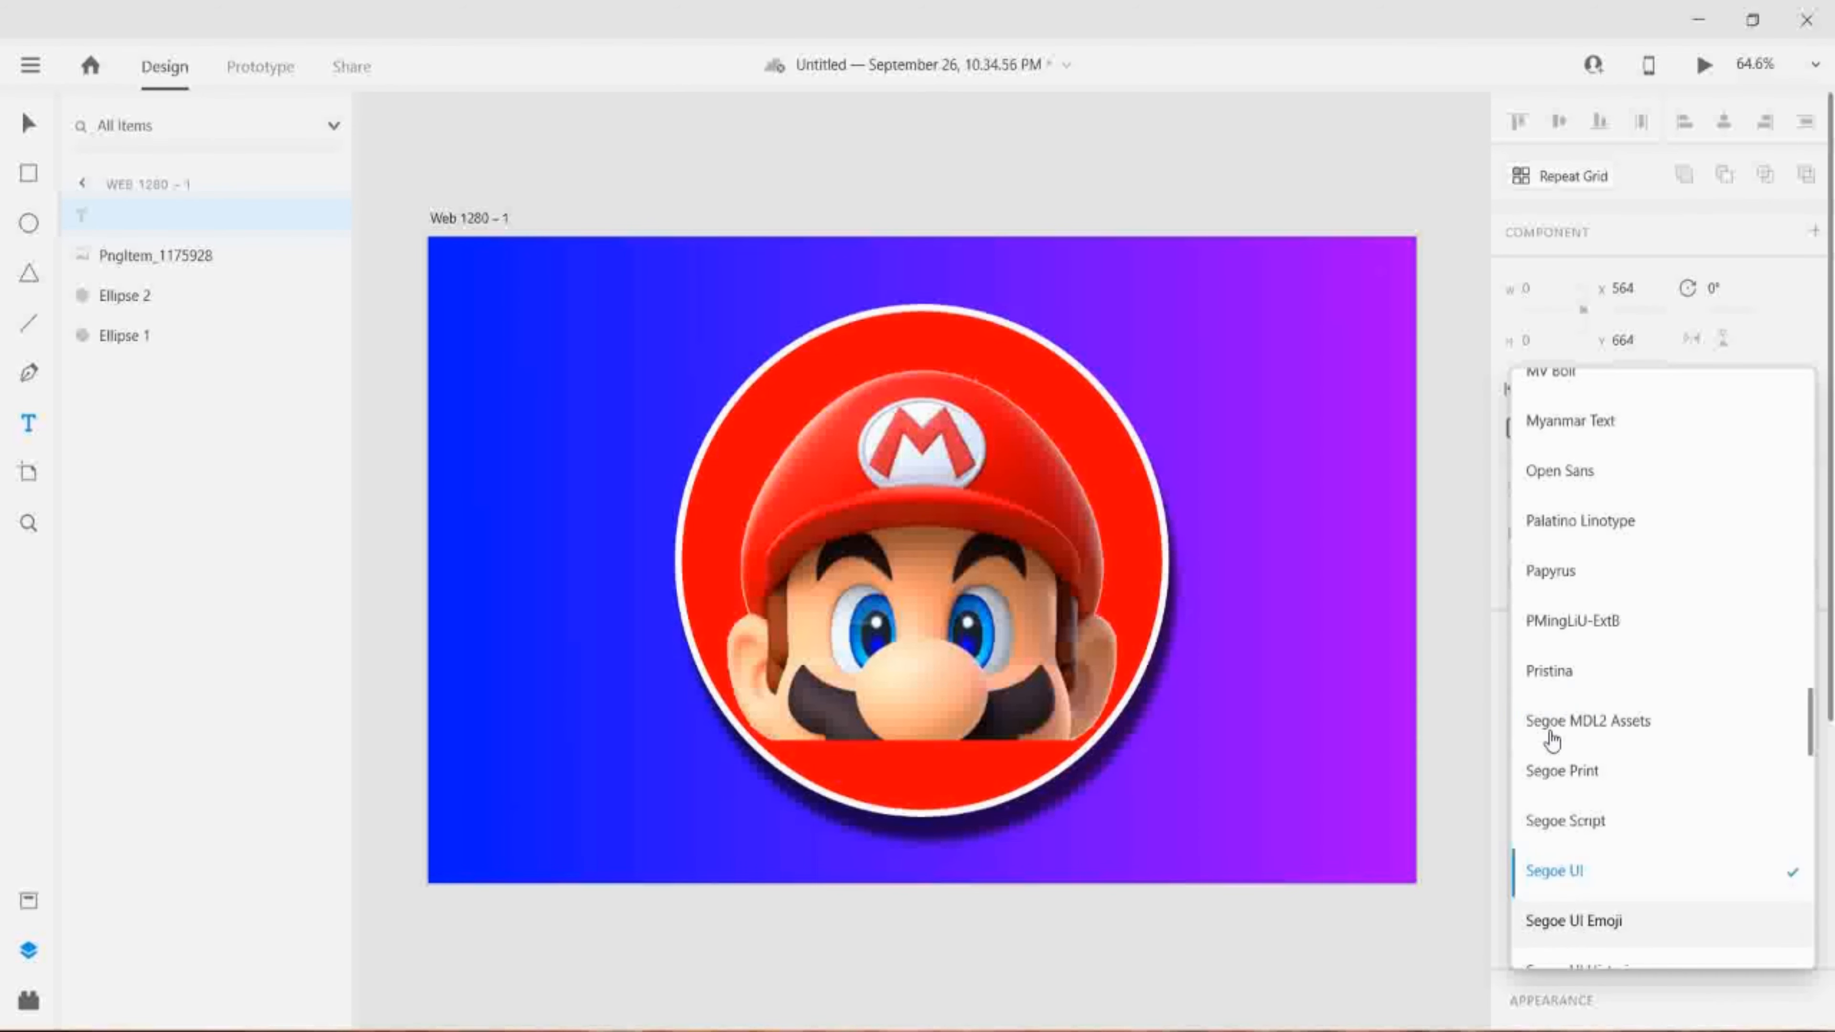
scroll(1552, 740, "up", 15)
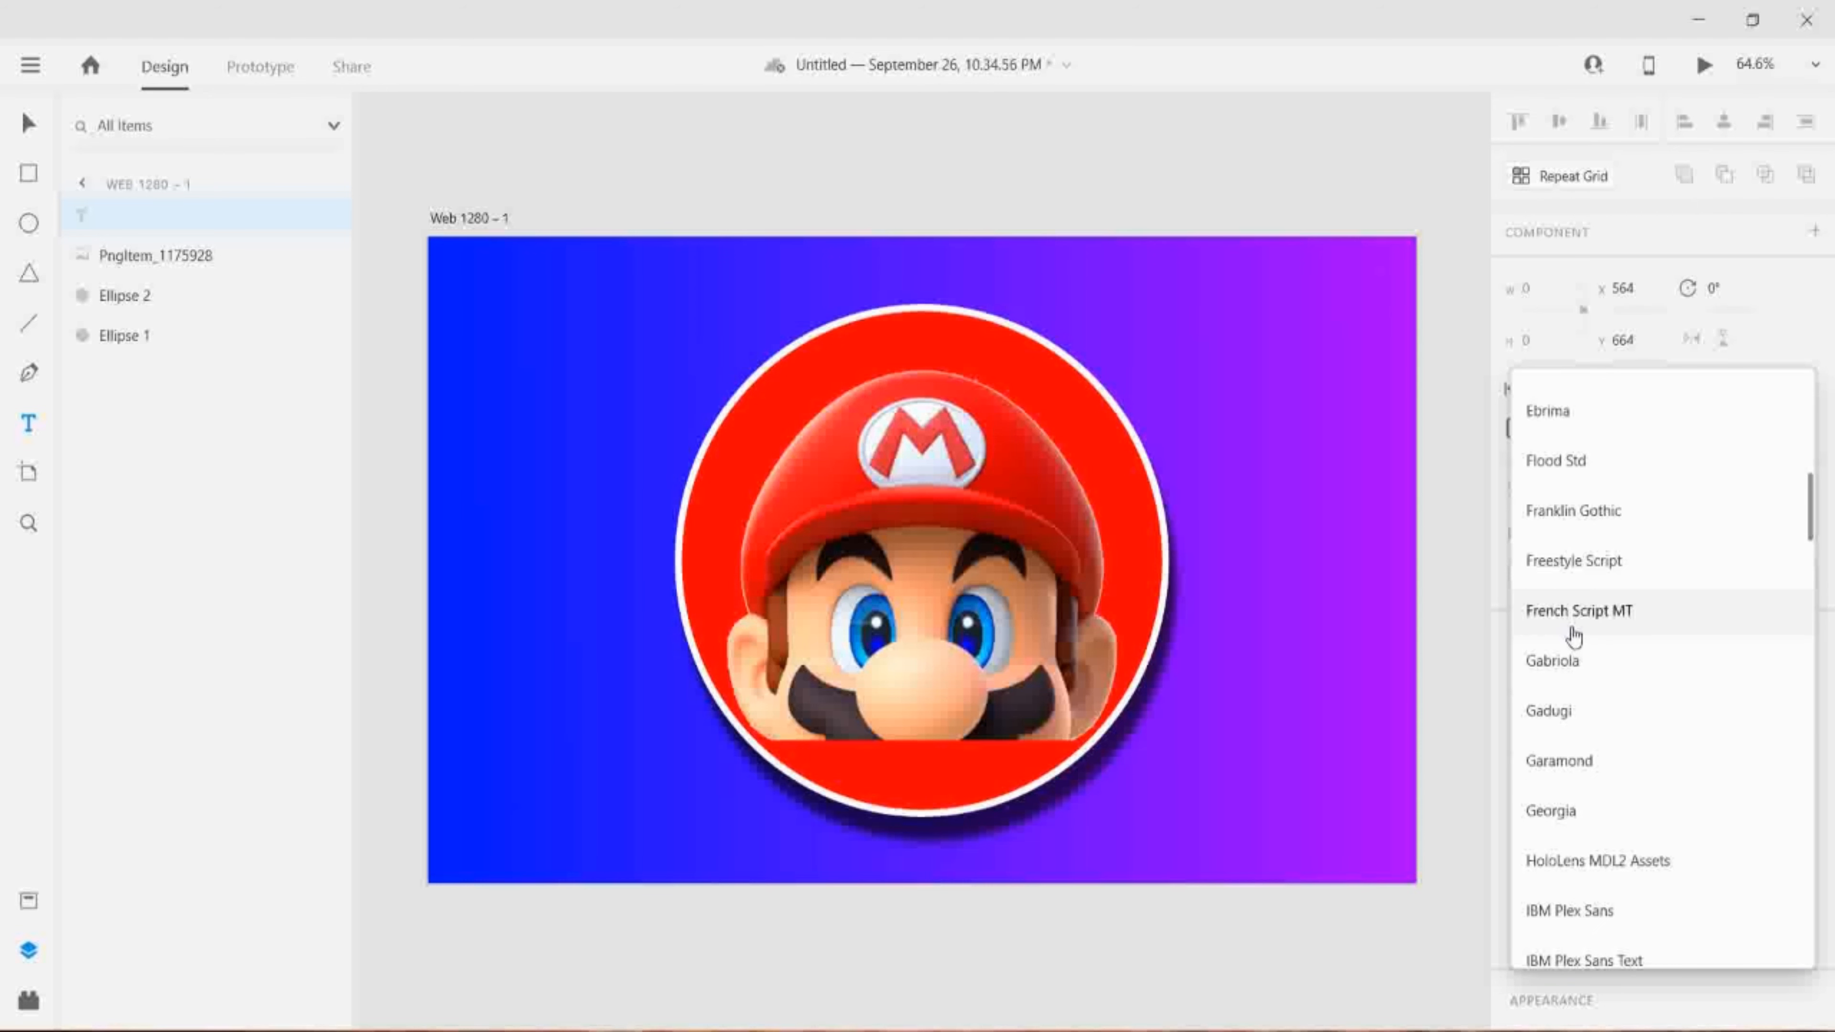
scroll(1579, 759, "up", 5)
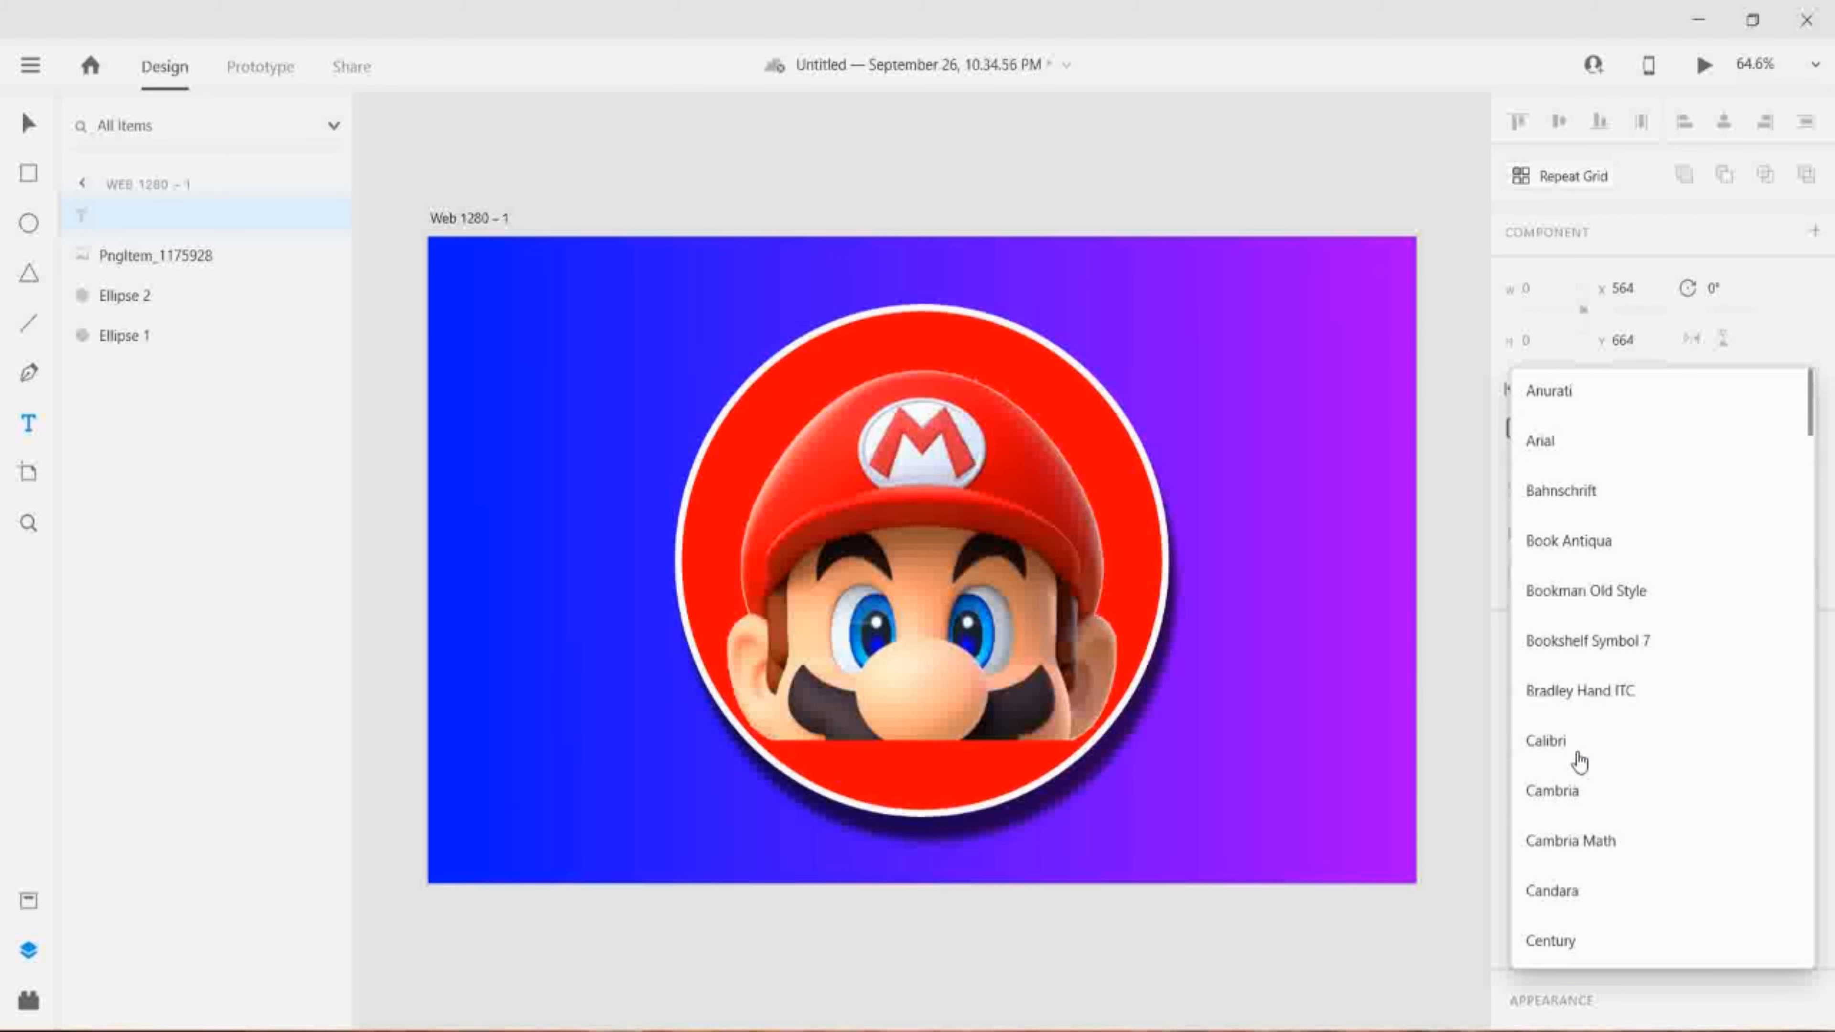
scroll(1579, 771, "down", 8)
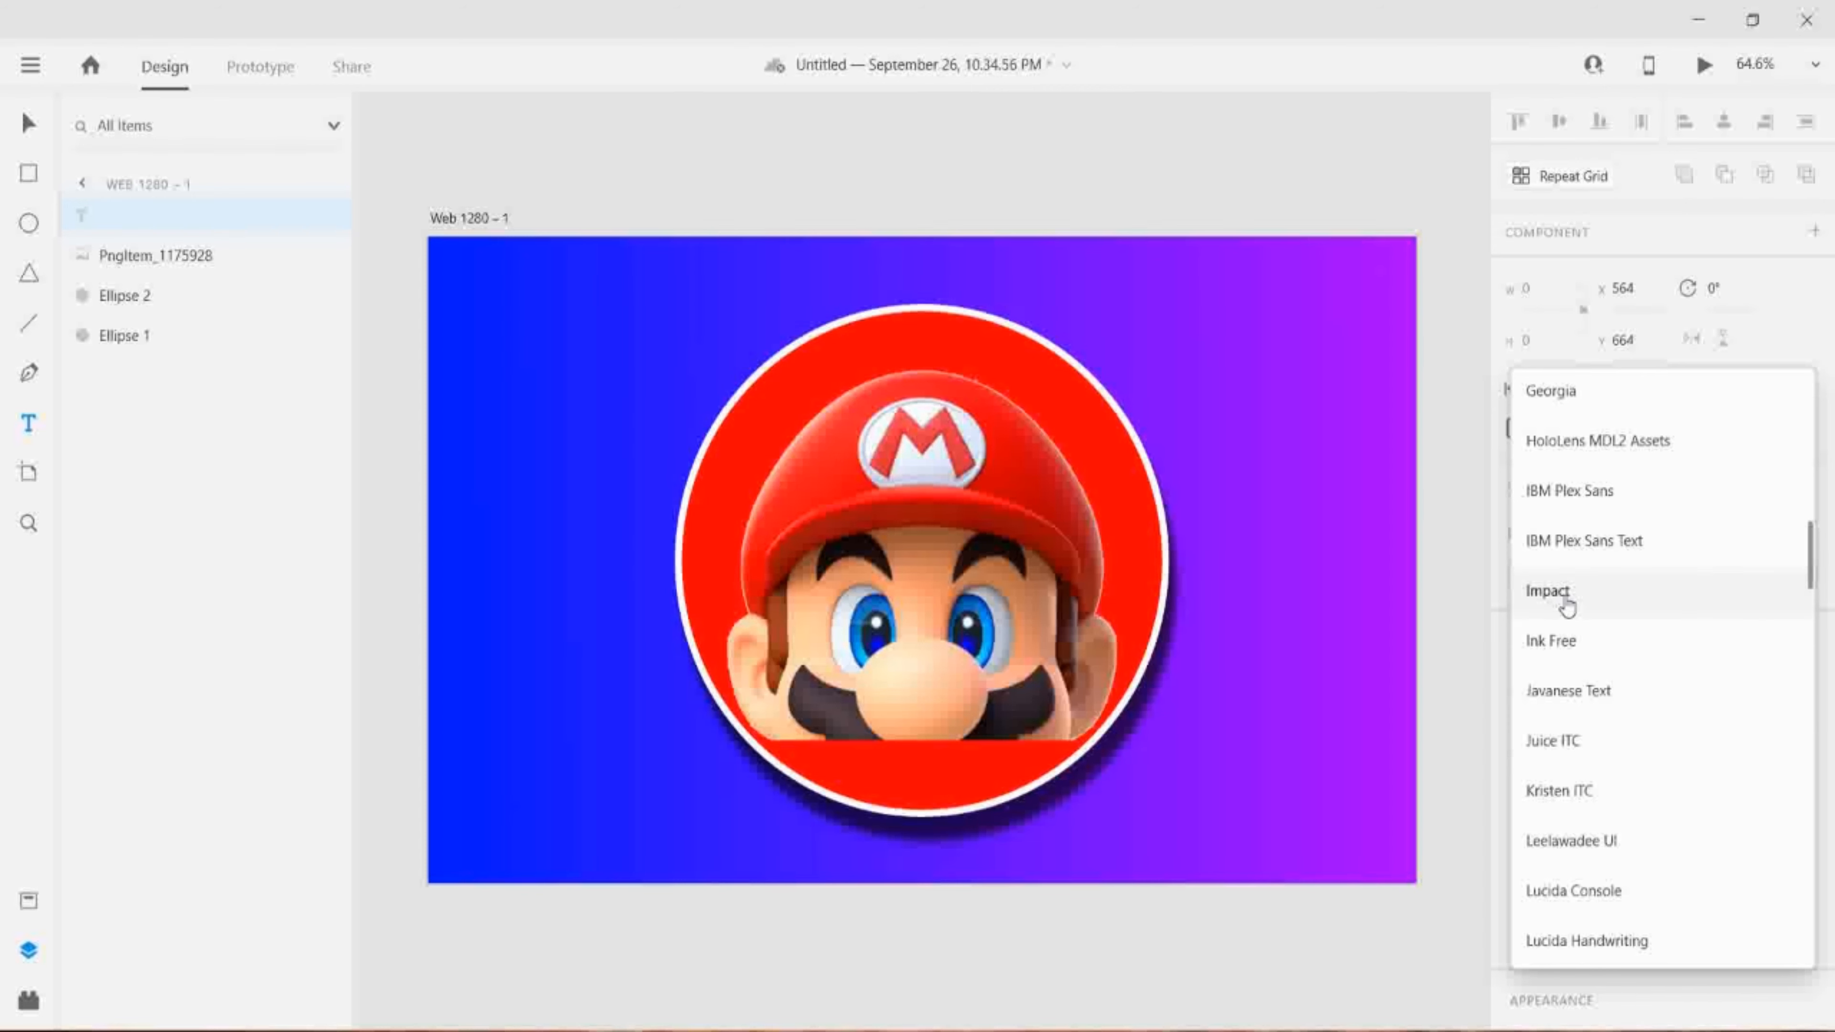
left_click(1565, 606)
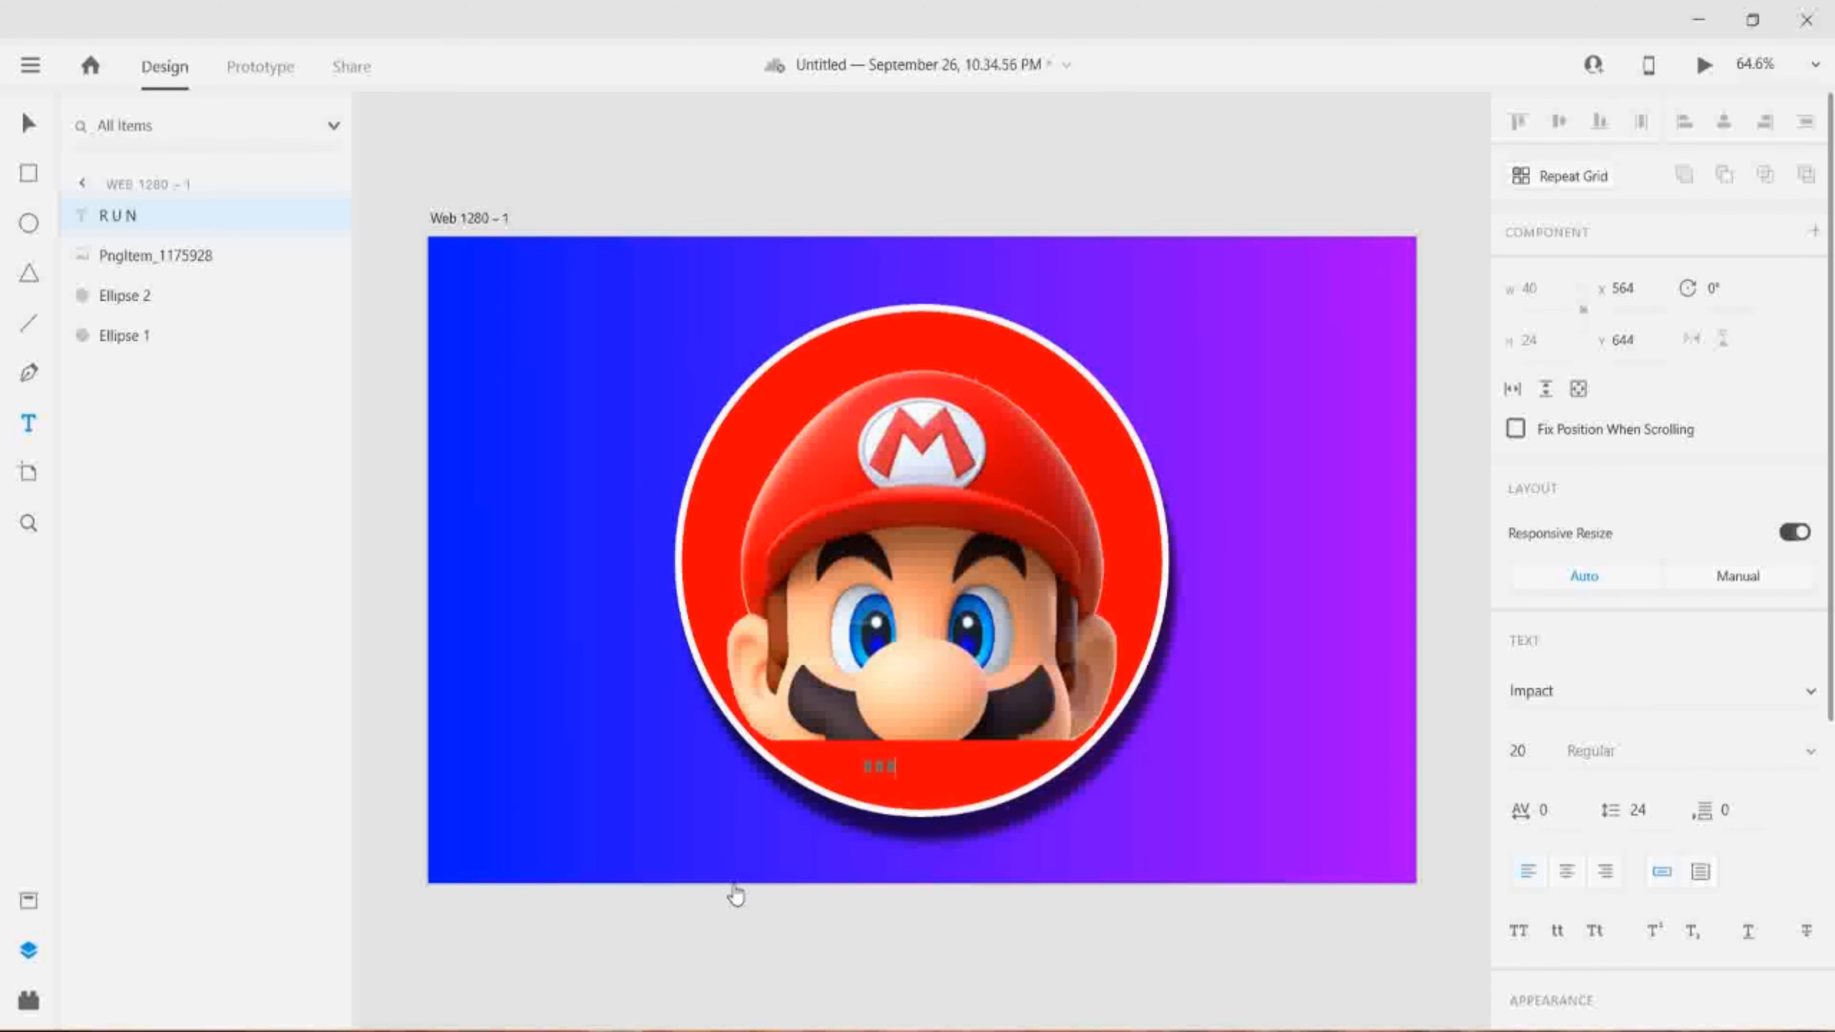
left_click(29, 124)
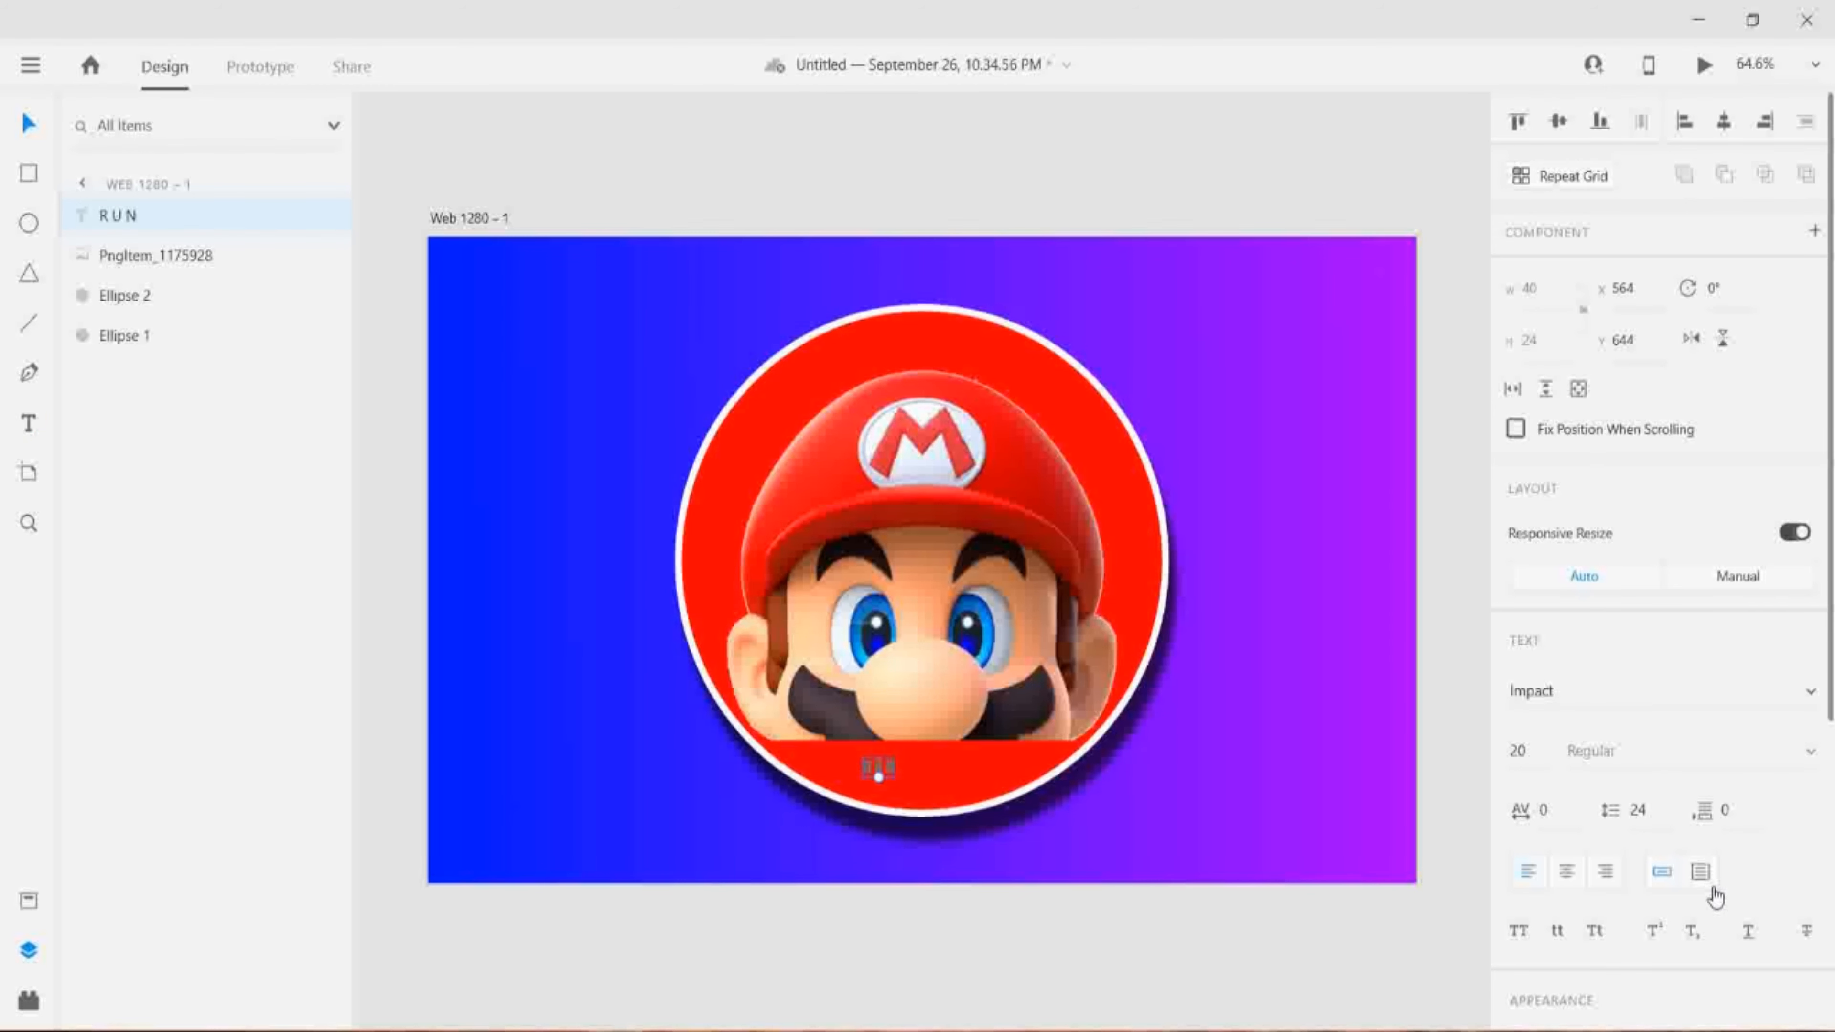
- Fill the "R U N" text with white (#FFFFFF)
scroll(1712, 893, "down", 5)
left_click(1566, 742)
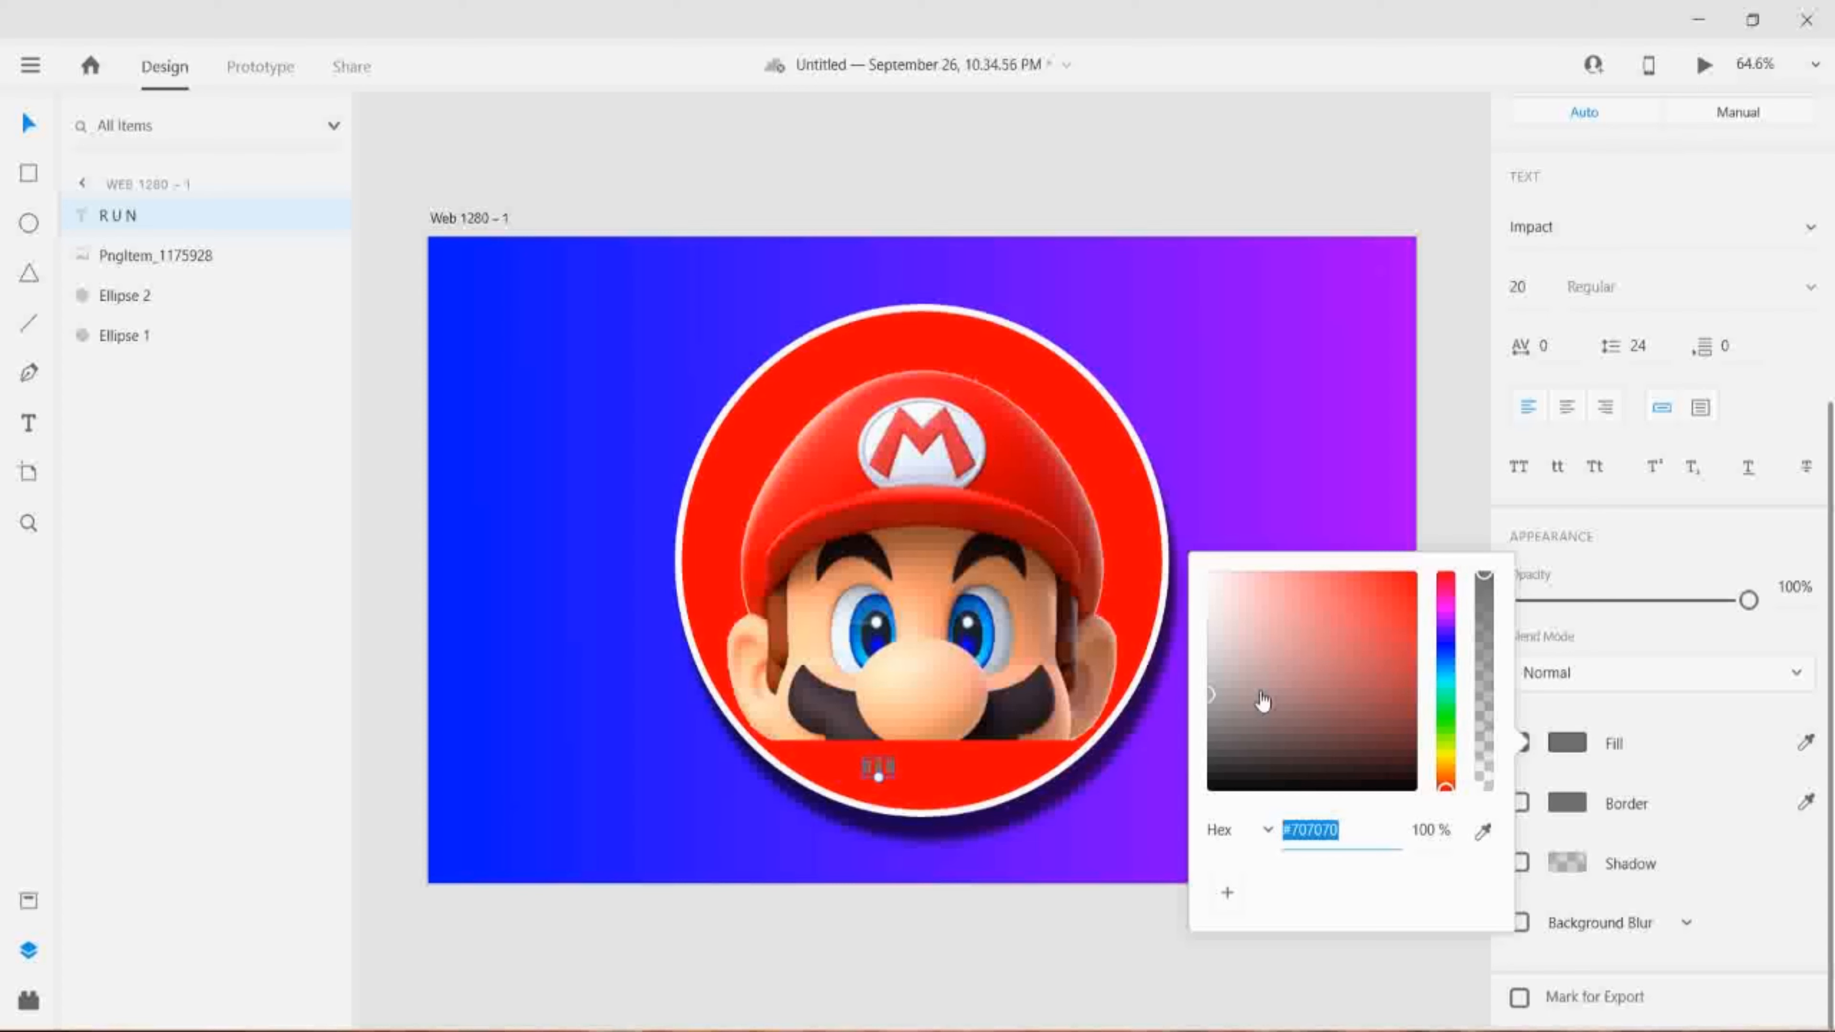
left_click_drag(1209, 694, 1196, 561)
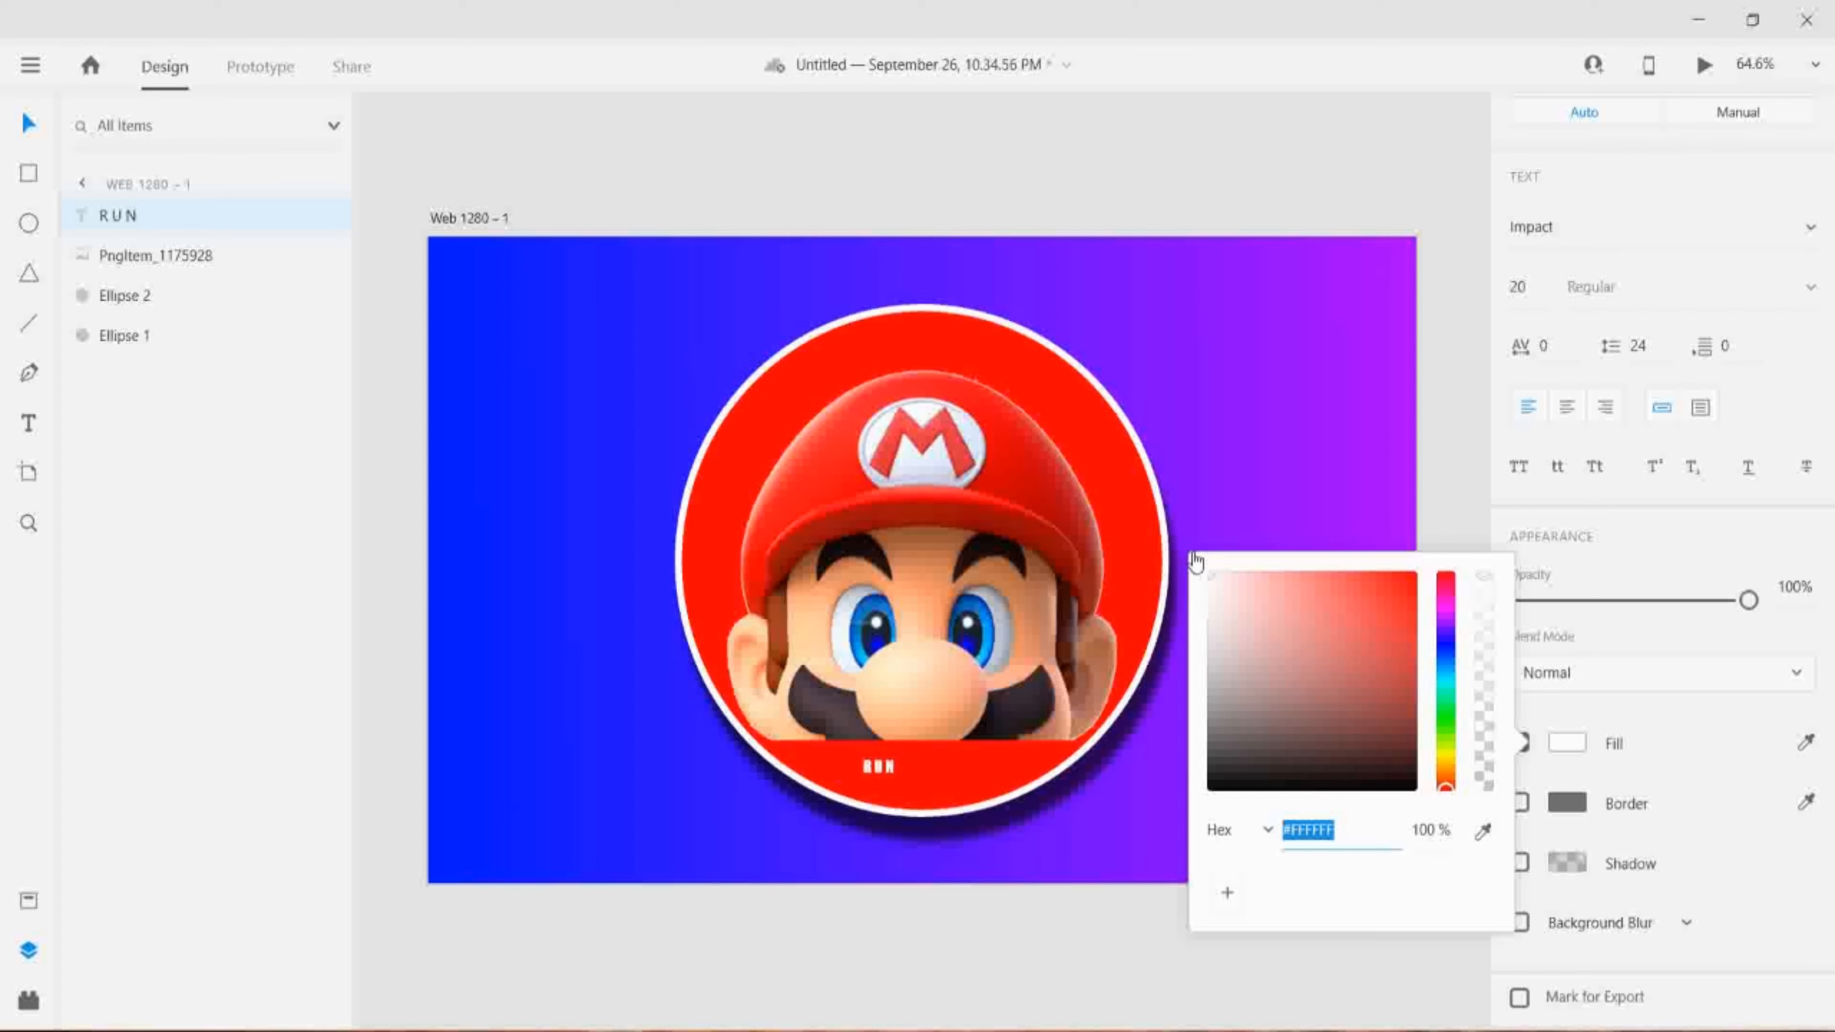
left_click(887, 767)
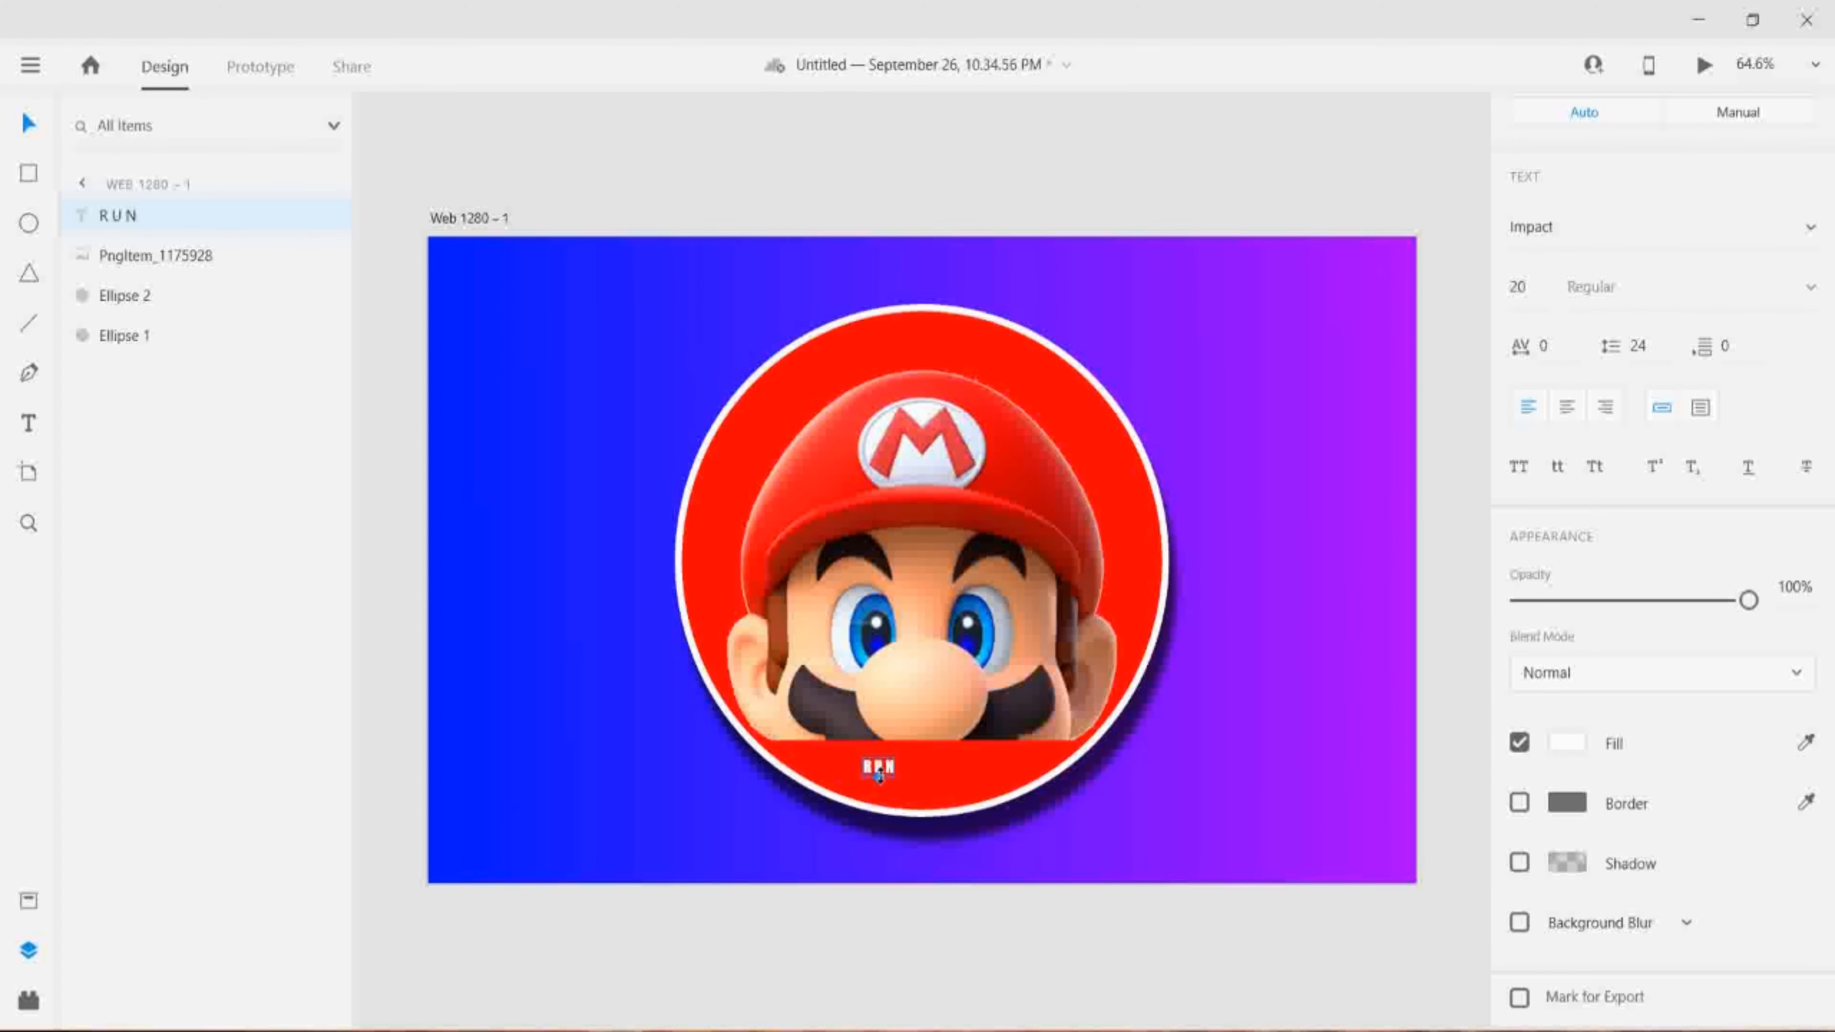
- Enlarge the "R U N" text to about size 77 and centre it horizontally under Mario's face
left_click_drag(879, 775, 879, 832)
left_click_drag(929, 792, 948, 782)
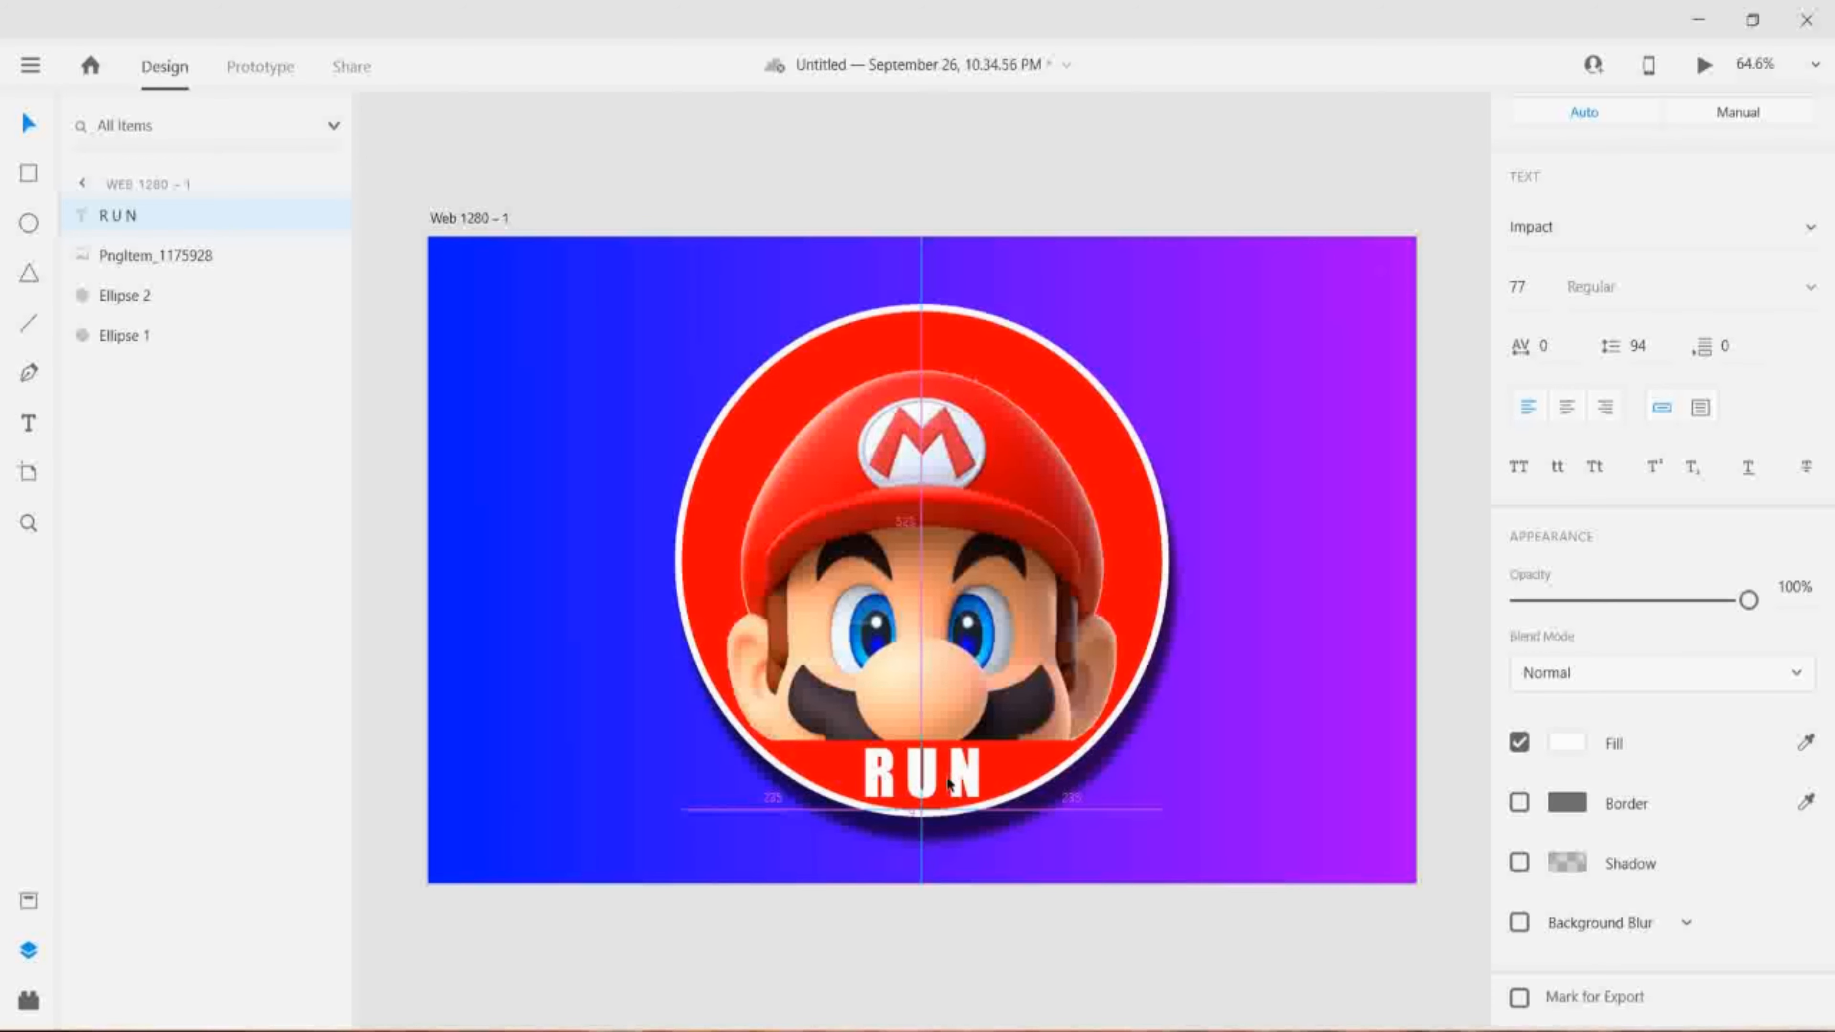
left_click(873, 895)
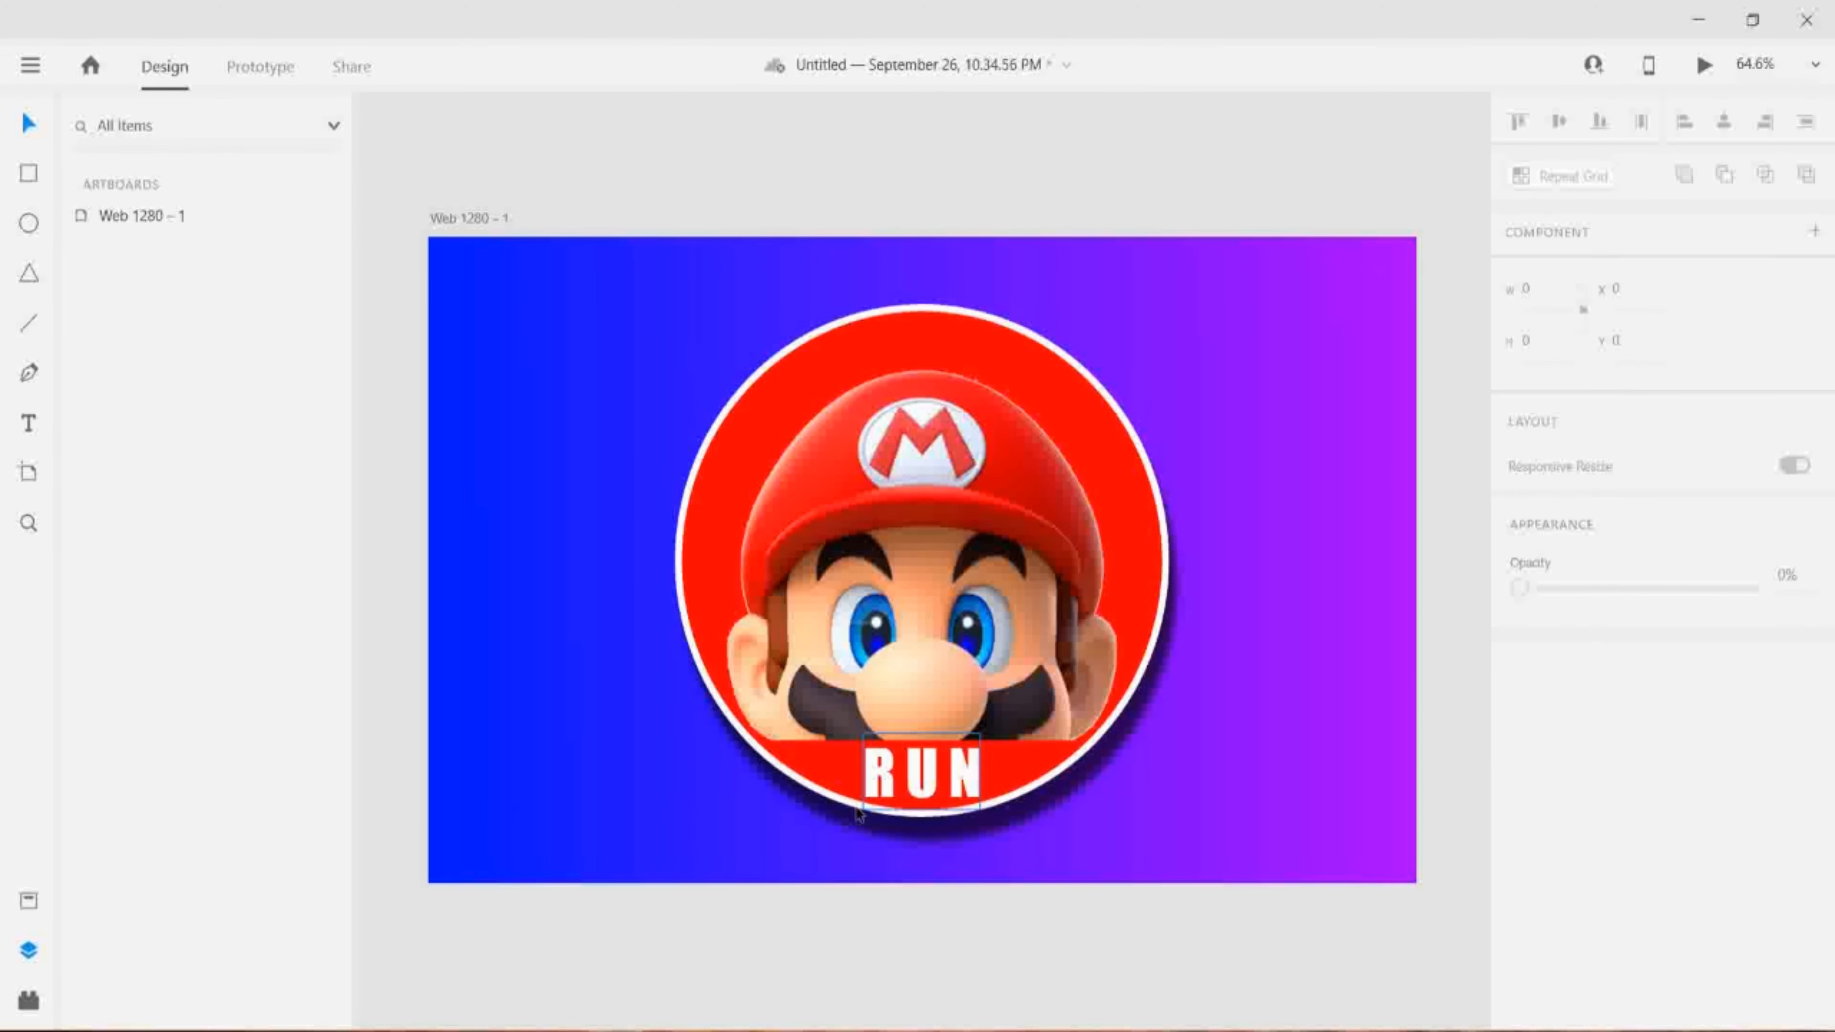
- Compare the "R U N" lettering with the finished Mario Run Logo document and return to the untitled document
mouse_move(673, 1029)
left_click(550, 958)
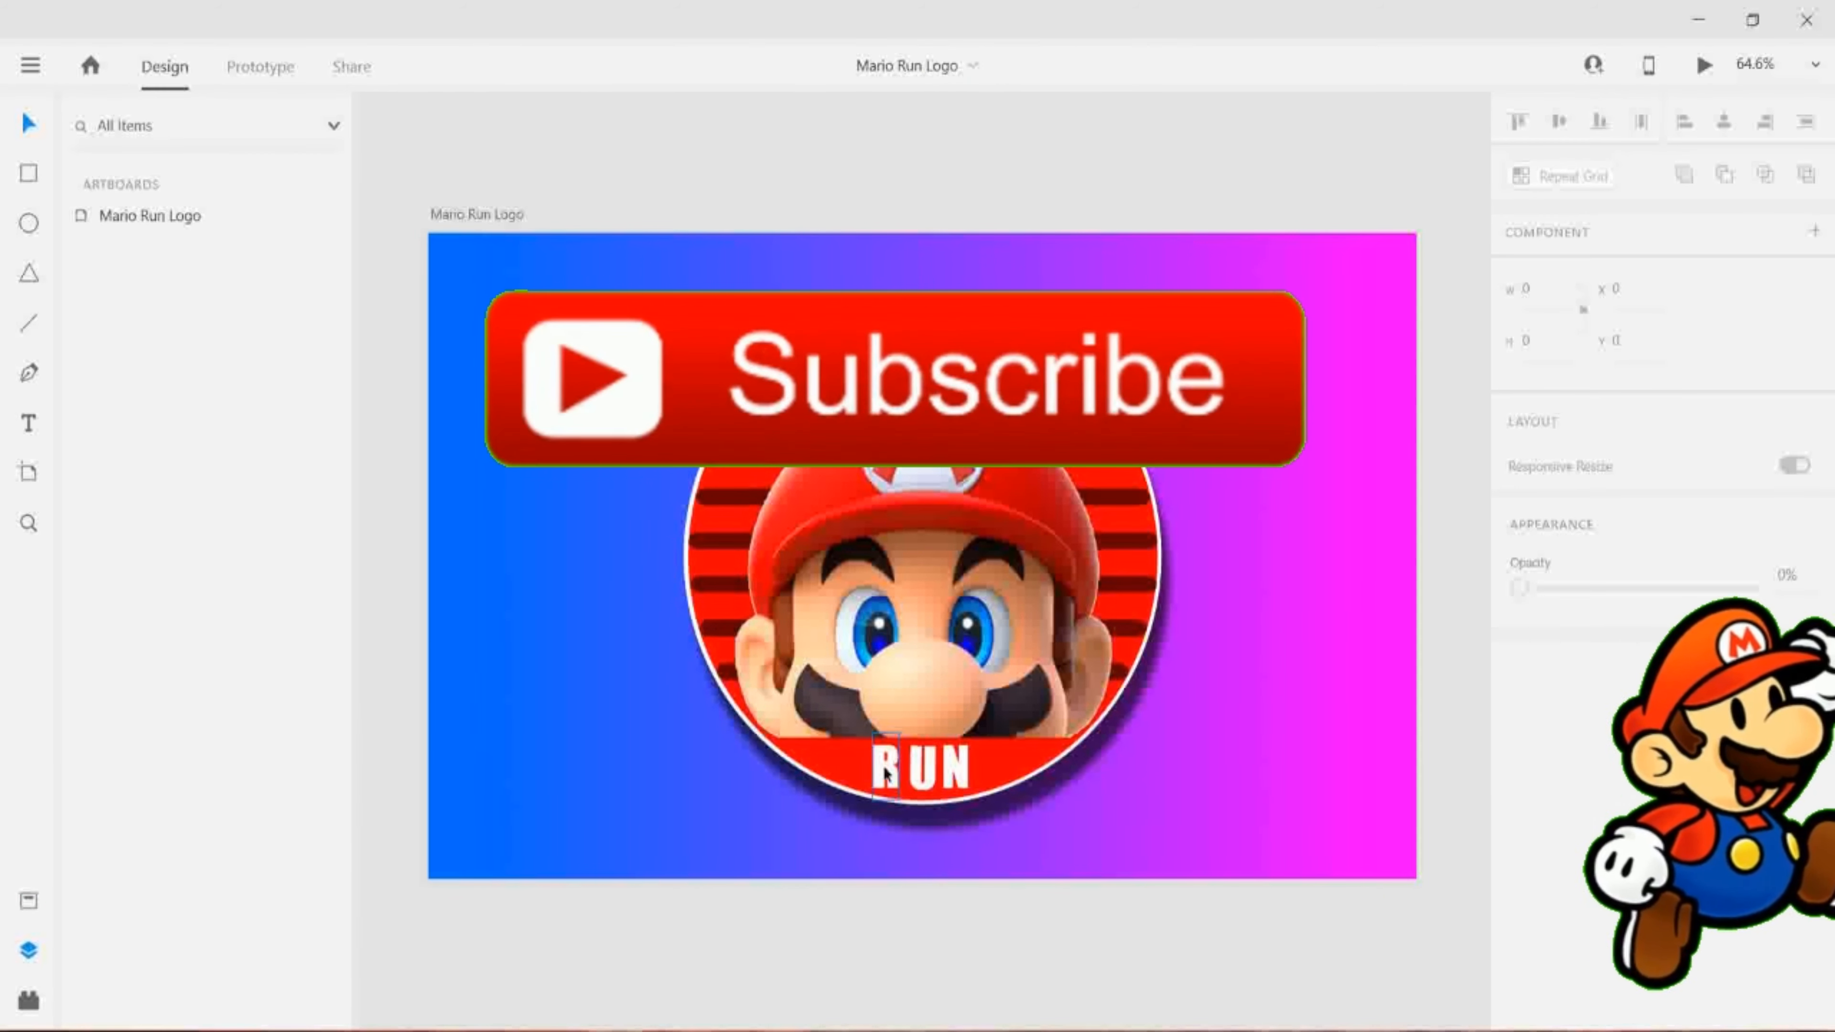
mouse_move(671, 1030)
left_click(728, 943)
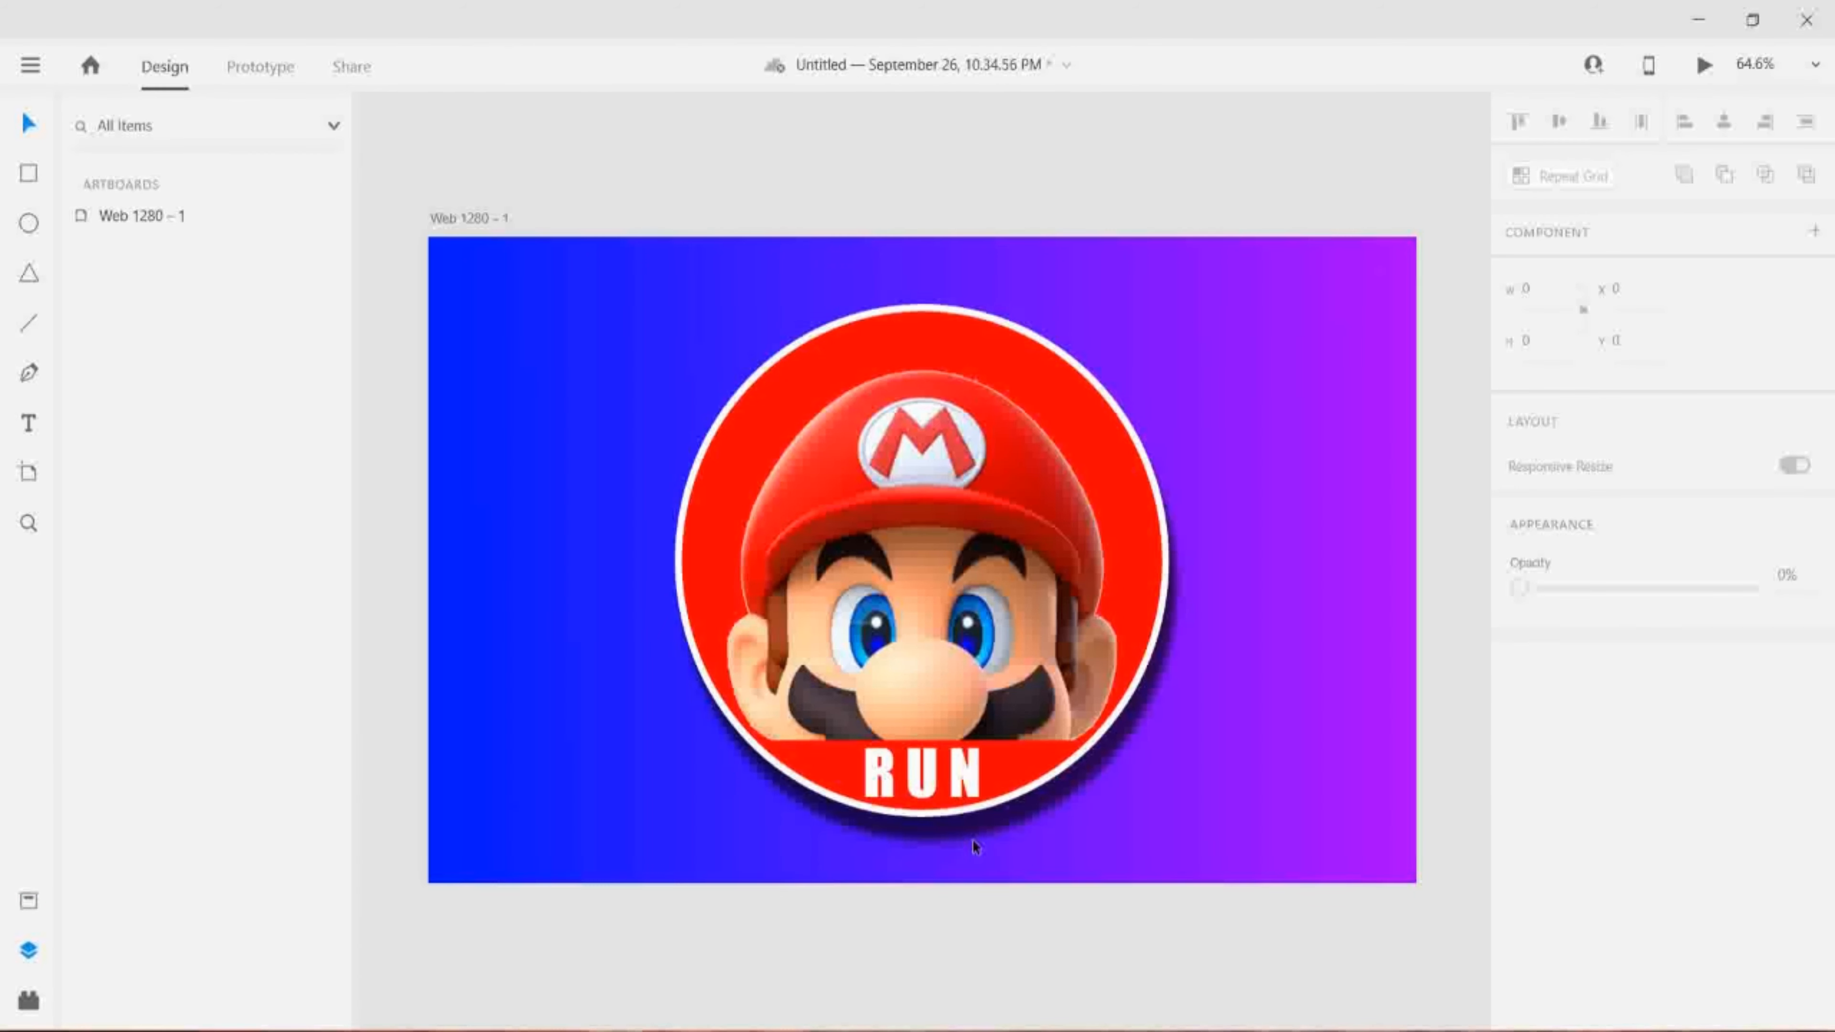
left_click(923, 770)
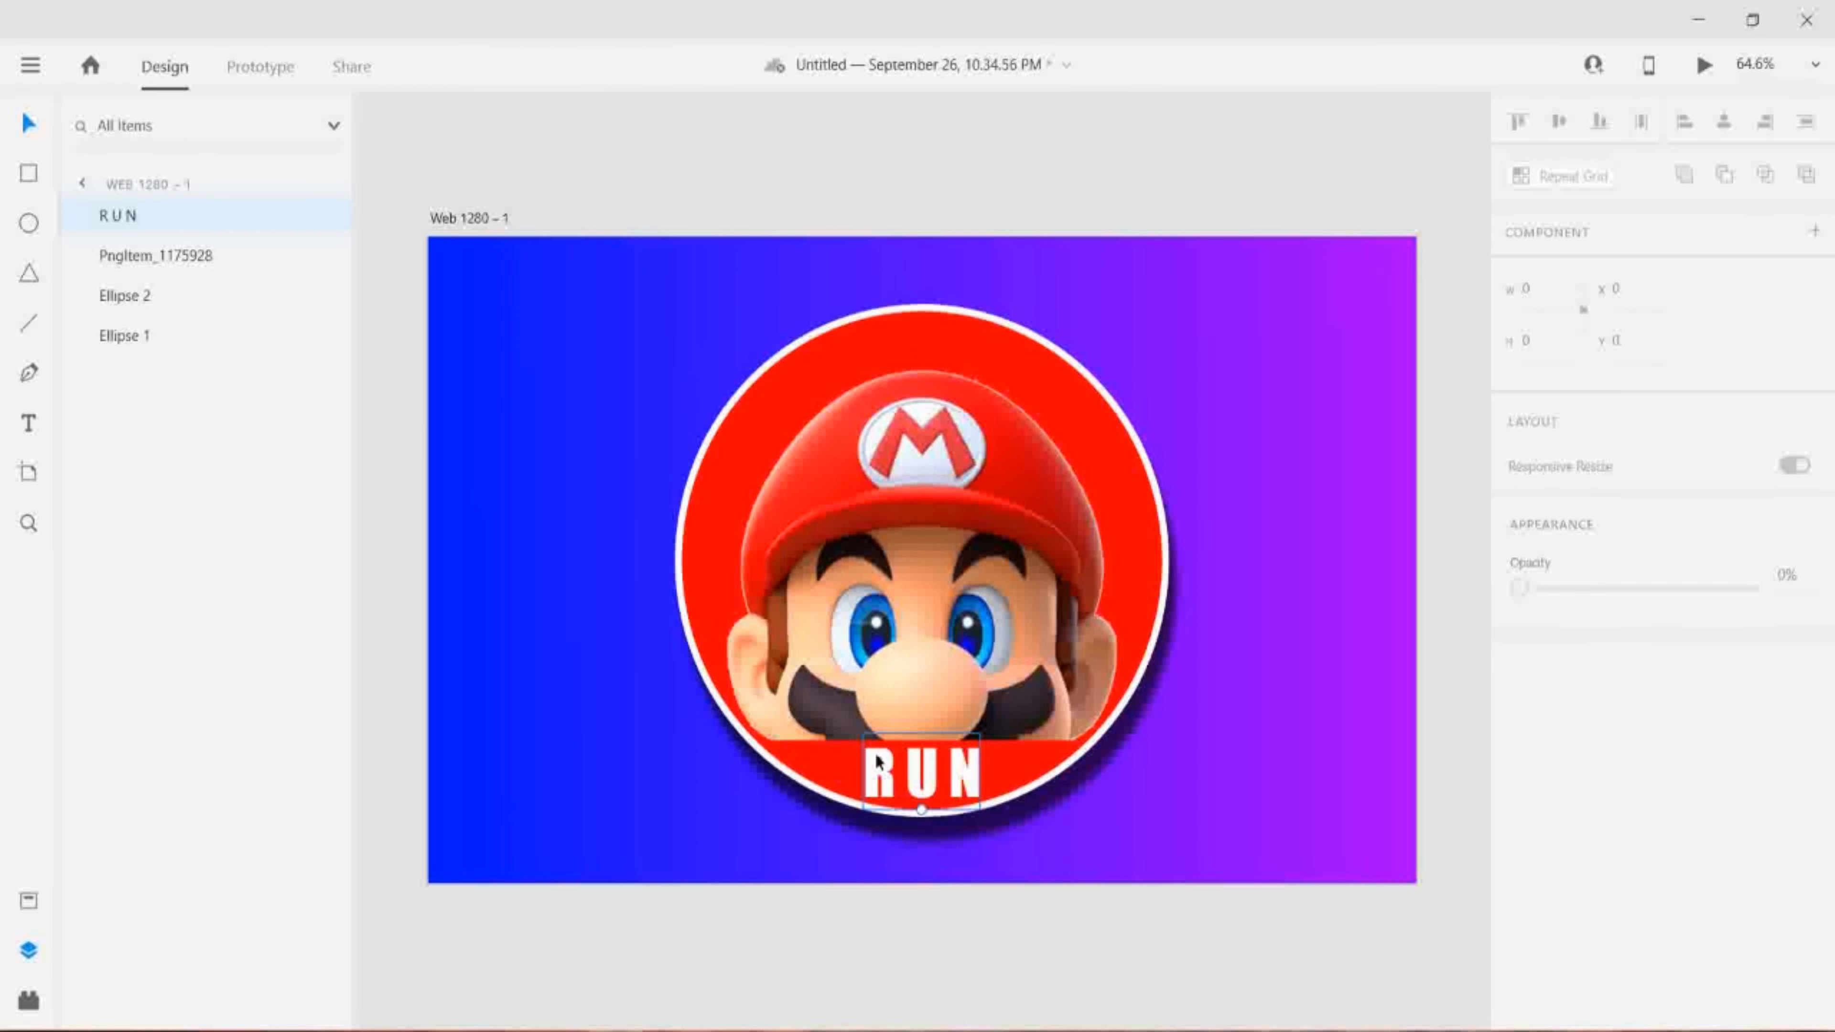
left_click(967, 929)
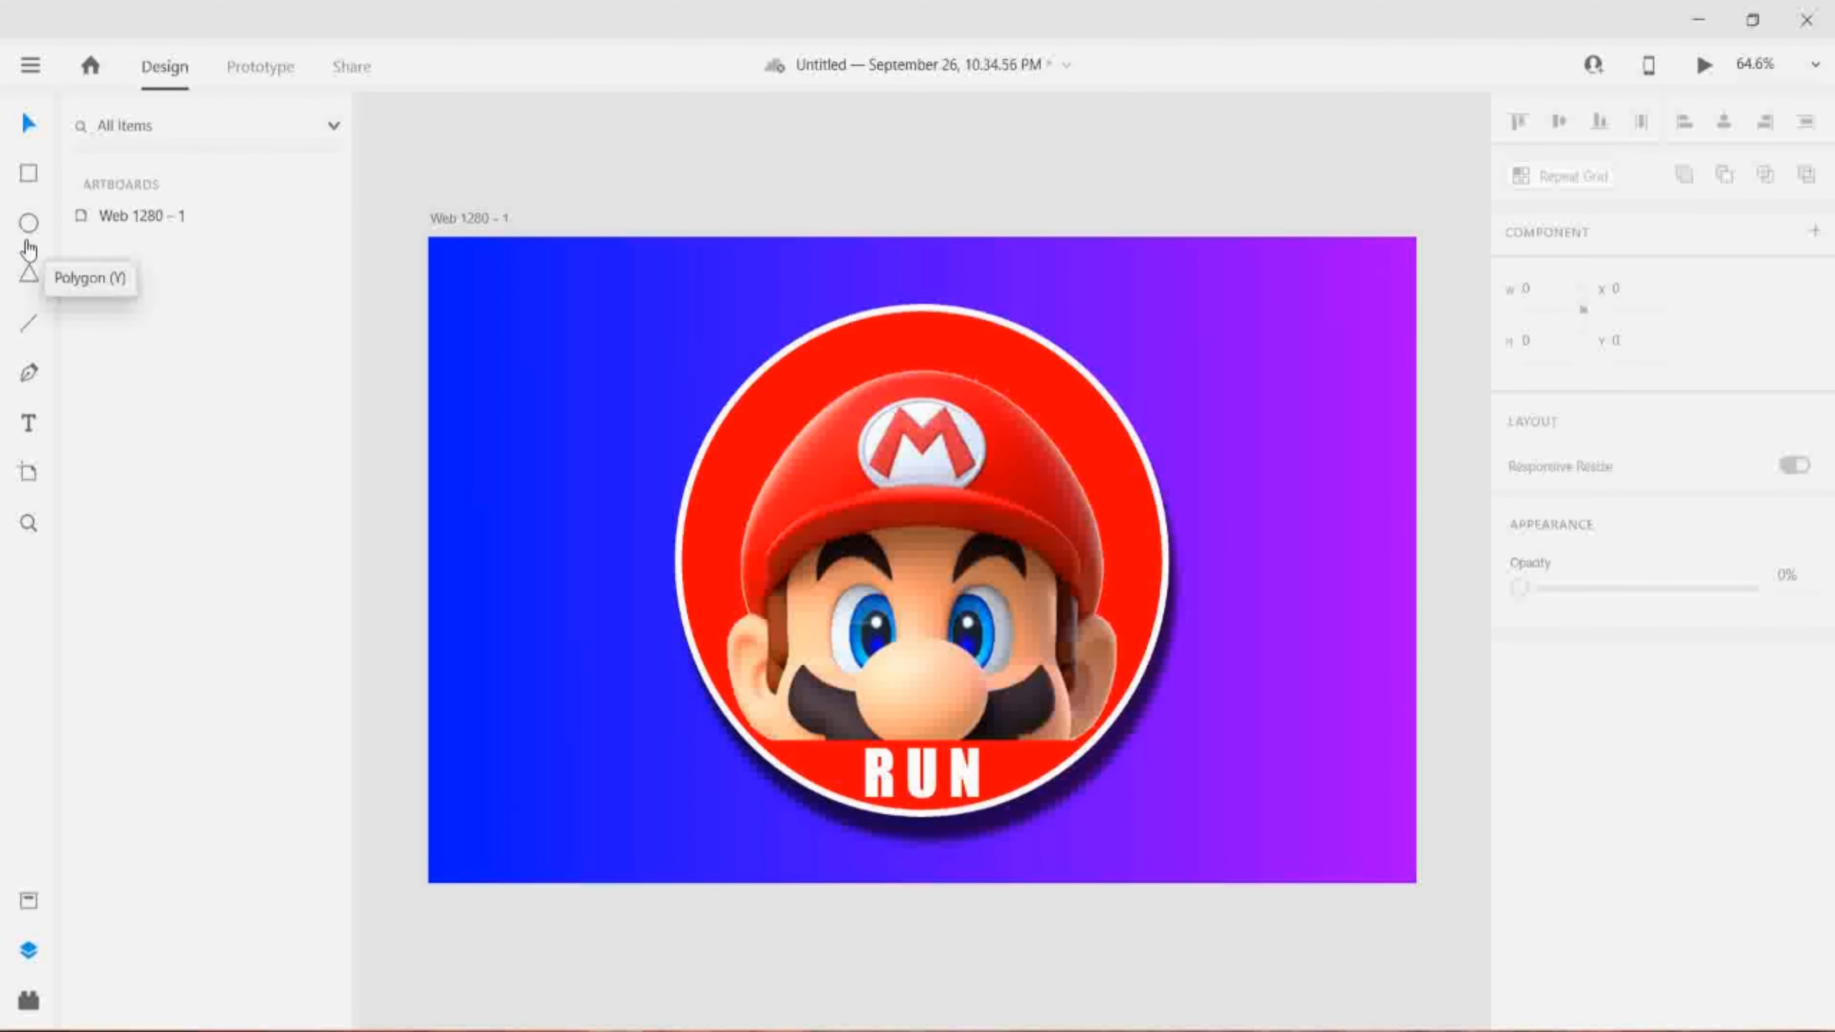
- Add the letter M as its own text above the cap, left of centre, and enlarge it to about size 63
left_click(30, 426)
left_click(850, 356)
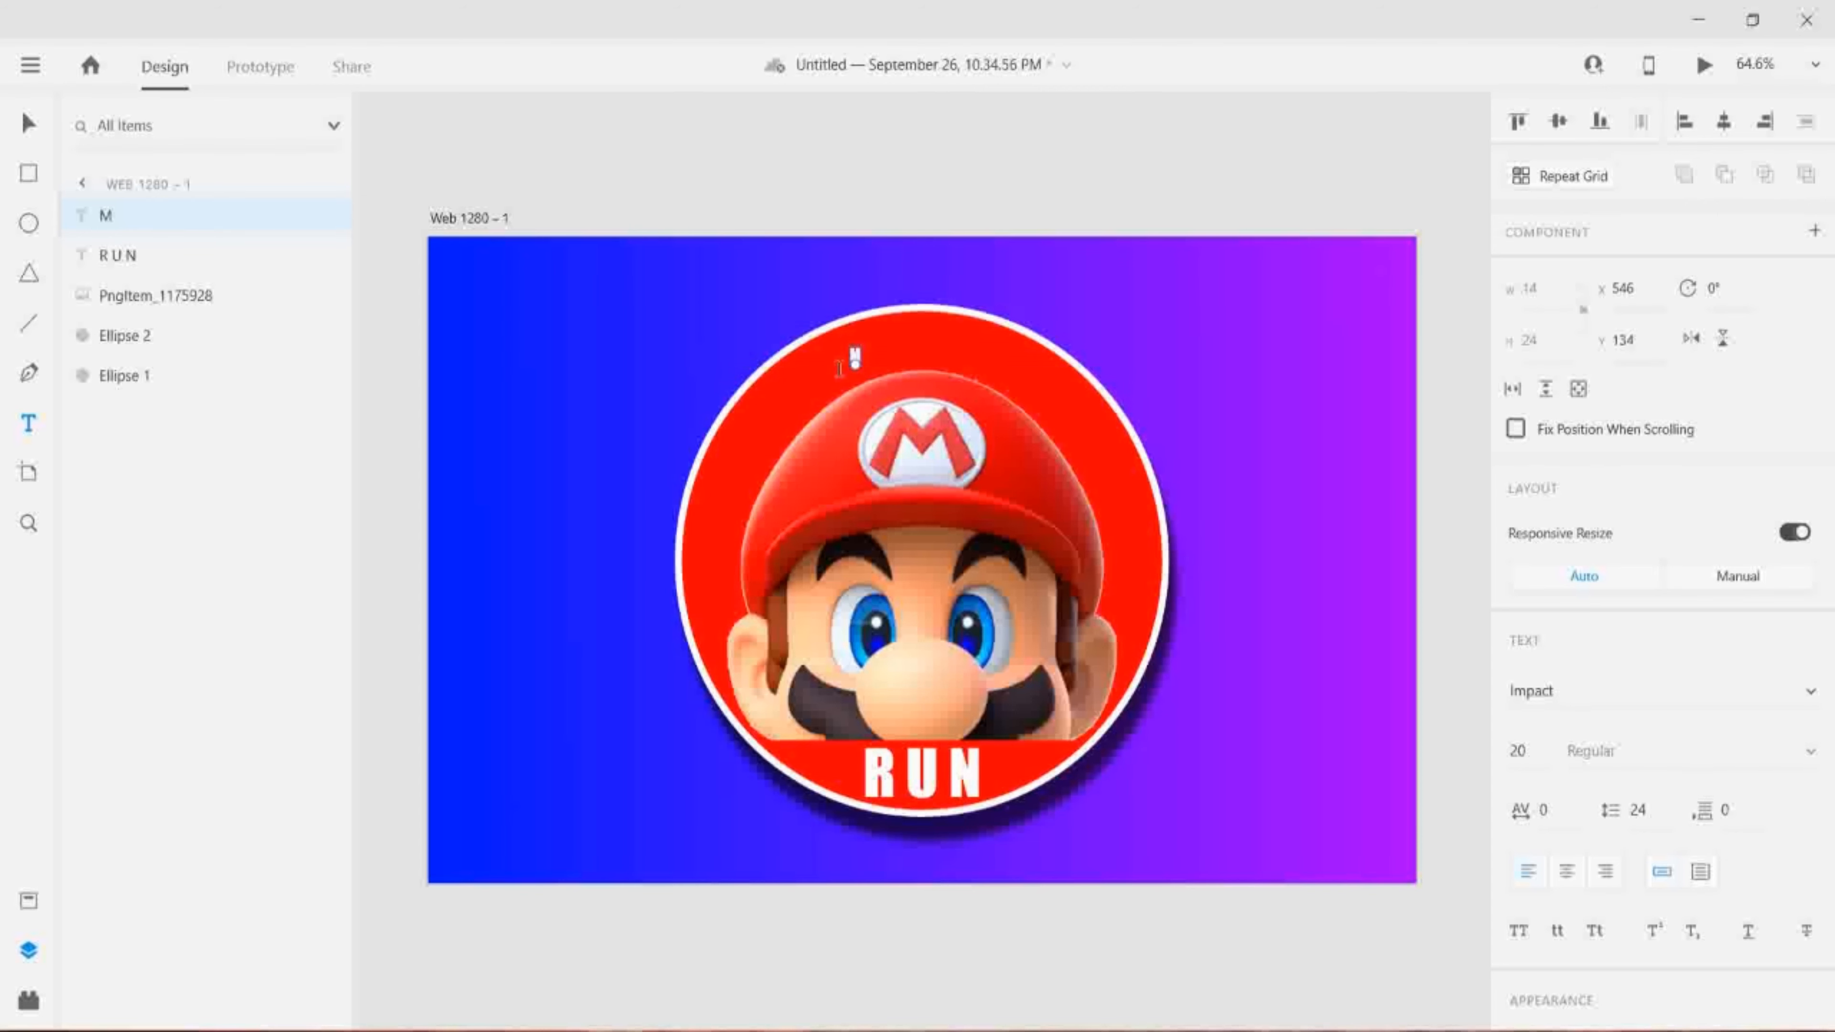
left_click_drag(856, 364, 860, 410)
double_click(865, 375)
key("Escape")
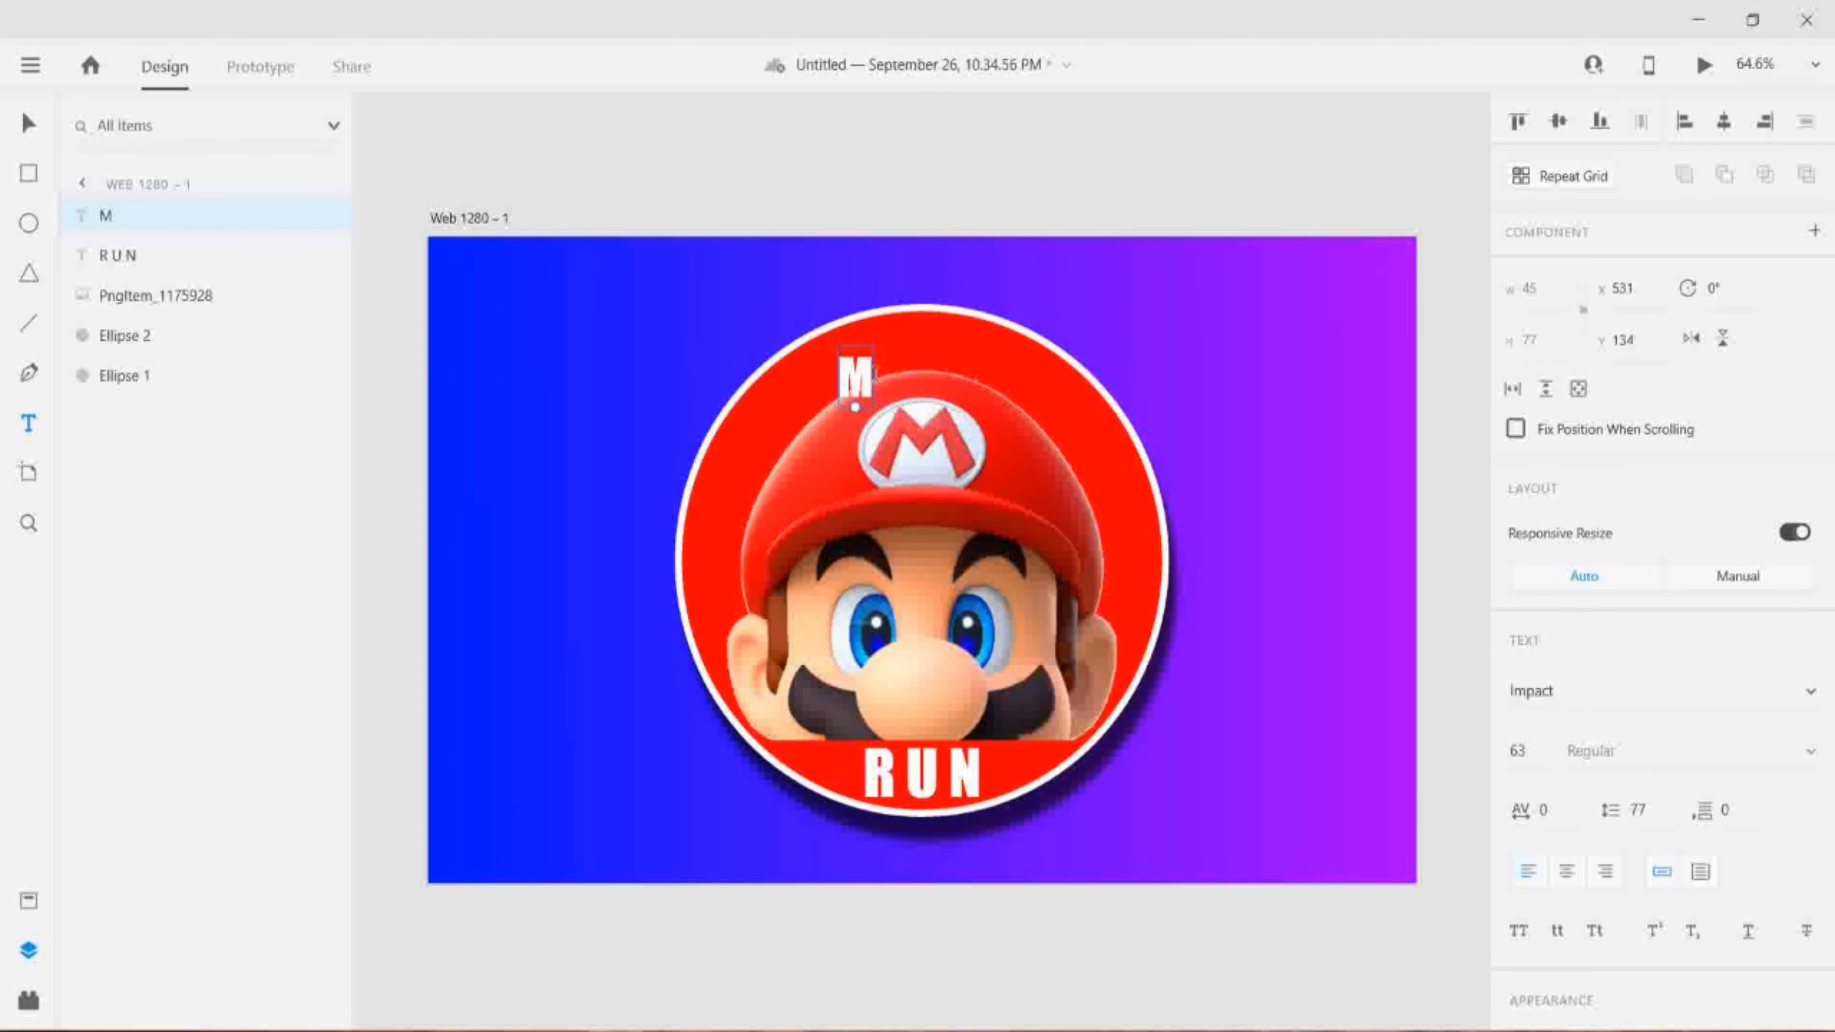
- Add the letter A as its own text over the top of the cap and enlarge it to about size 61
left_click(922, 388)
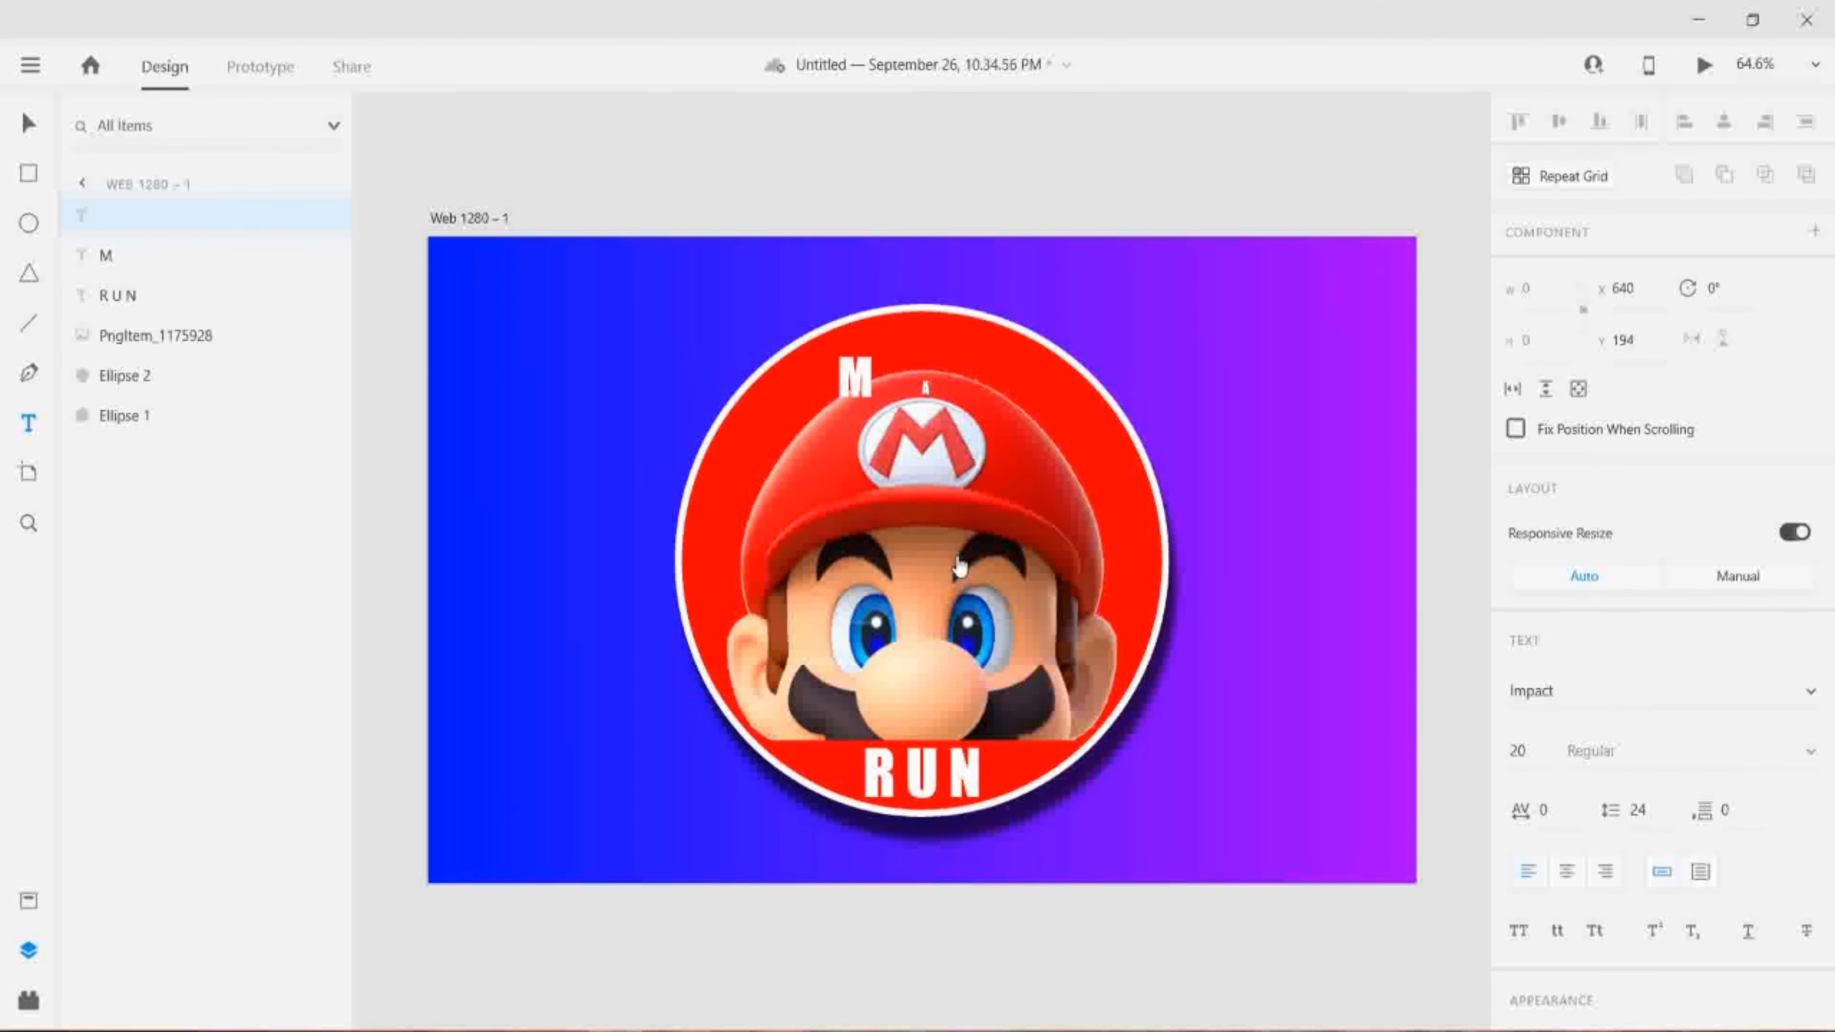
type("A")
key("Escape")
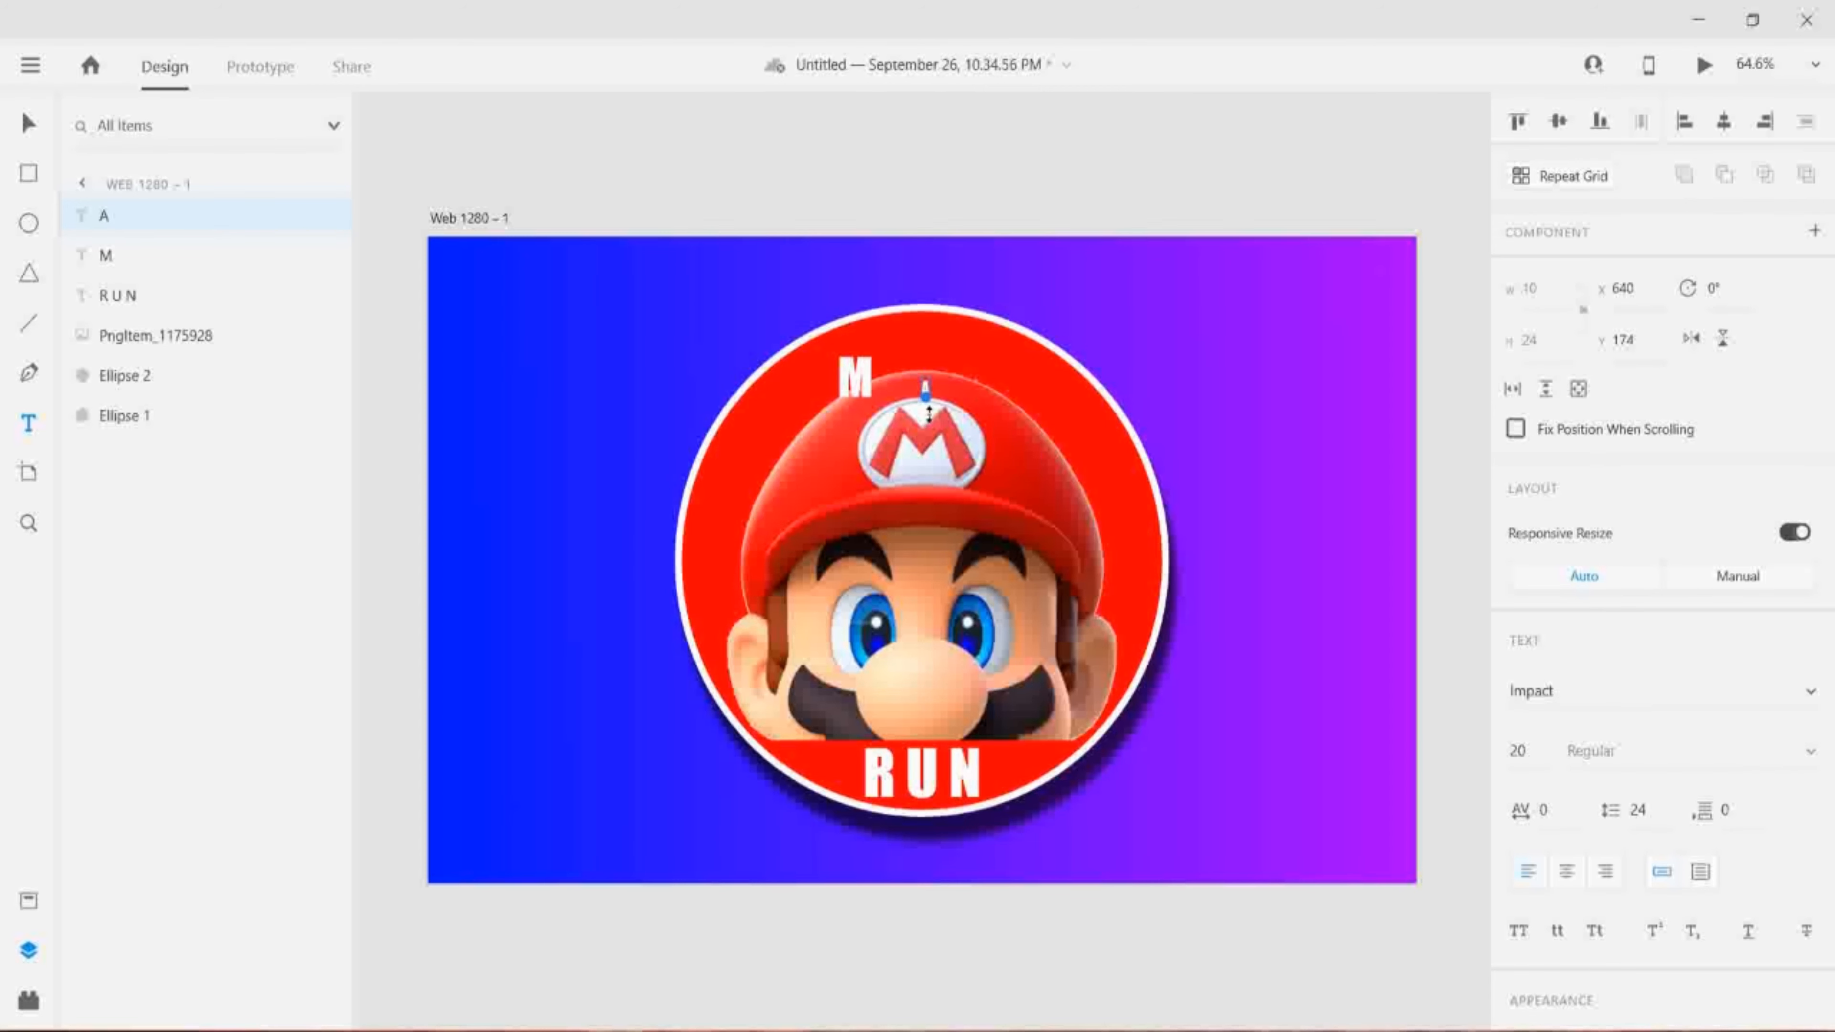
left_click_drag(929, 412, 928, 454)
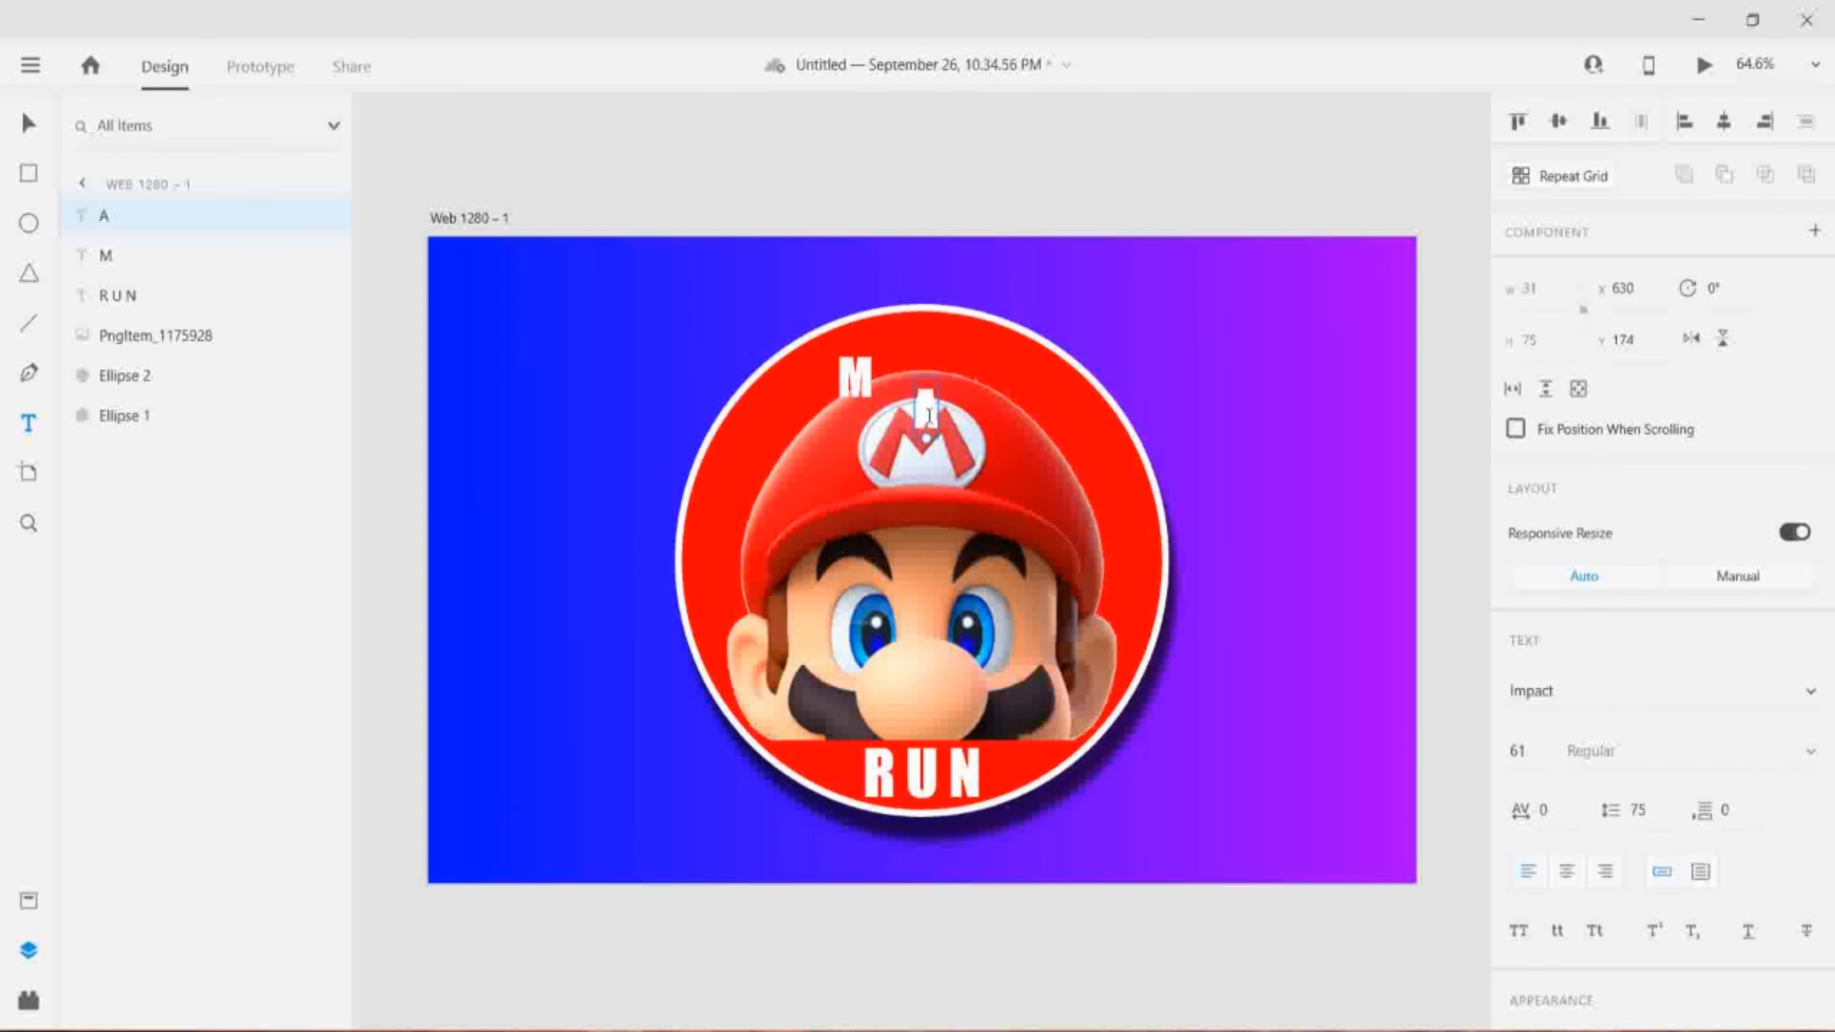
- Add the letters R, I and O as three separate texts down the red area beside the cap's left edge
left_click(781, 414)
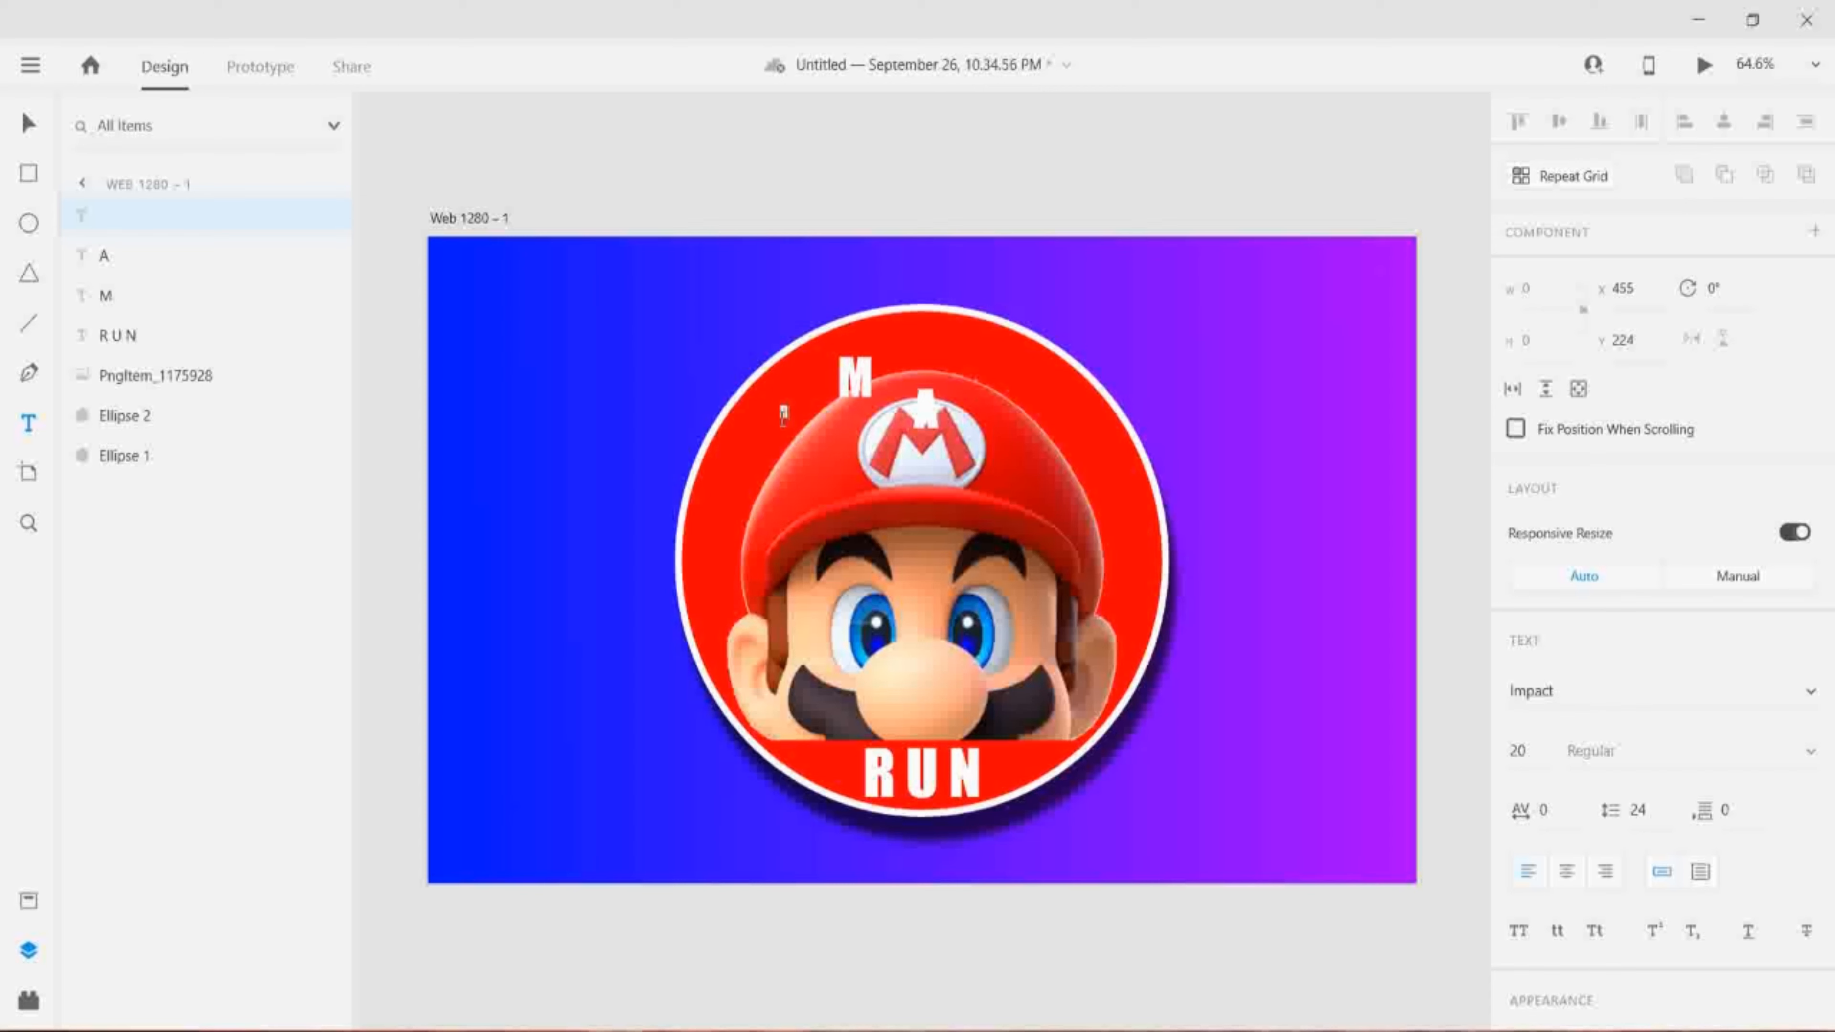
type("R")
key("Escape")
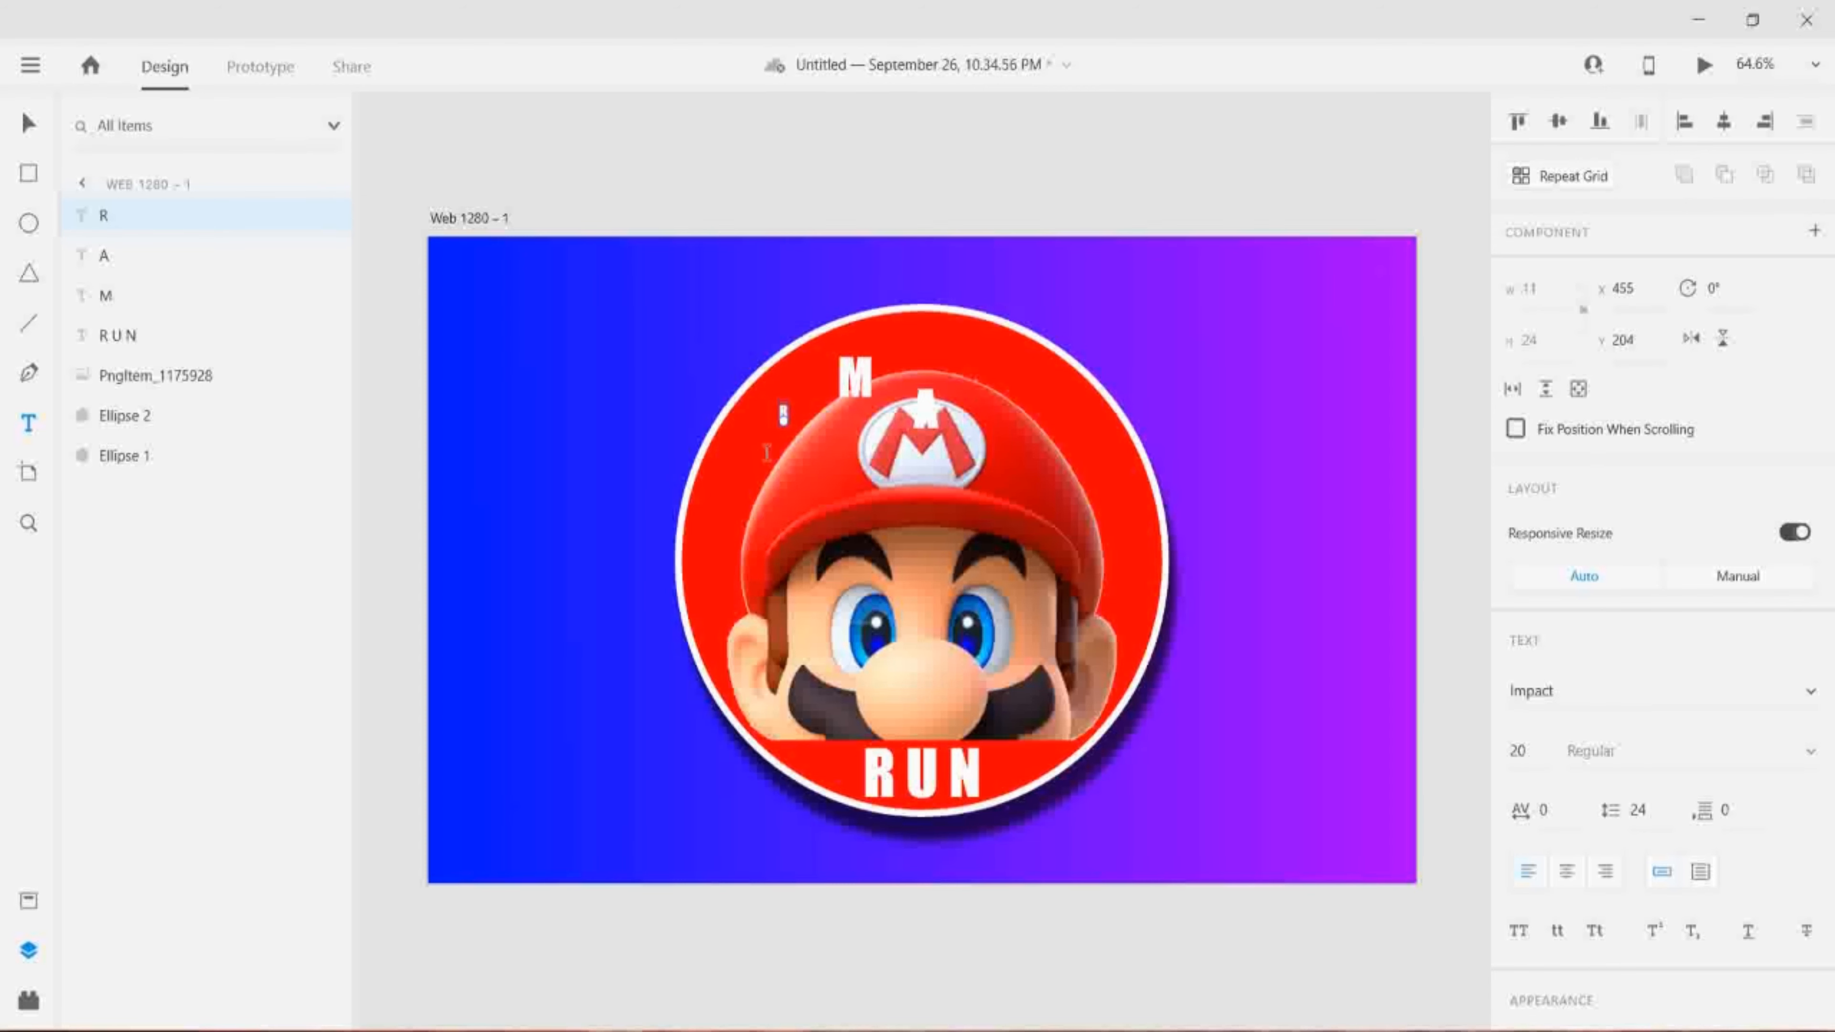
left_click(736, 468)
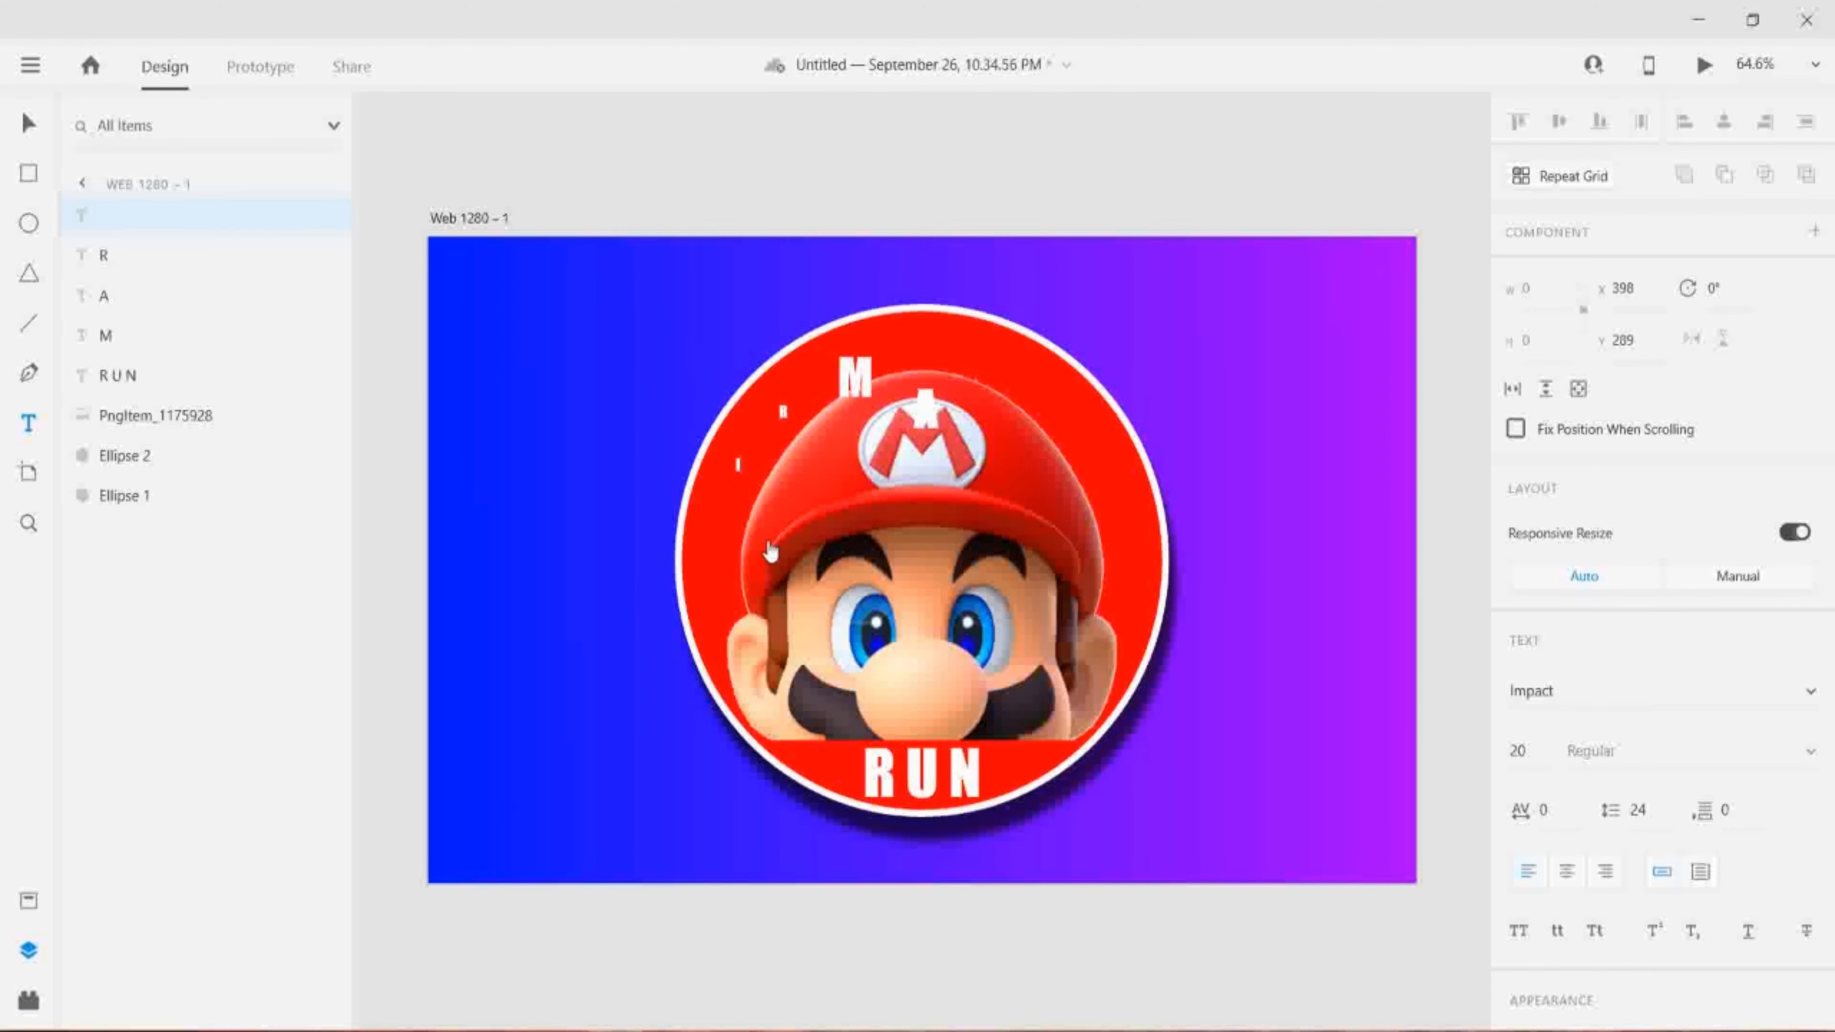
type("I")
key("Escape")
left_click(727, 515)
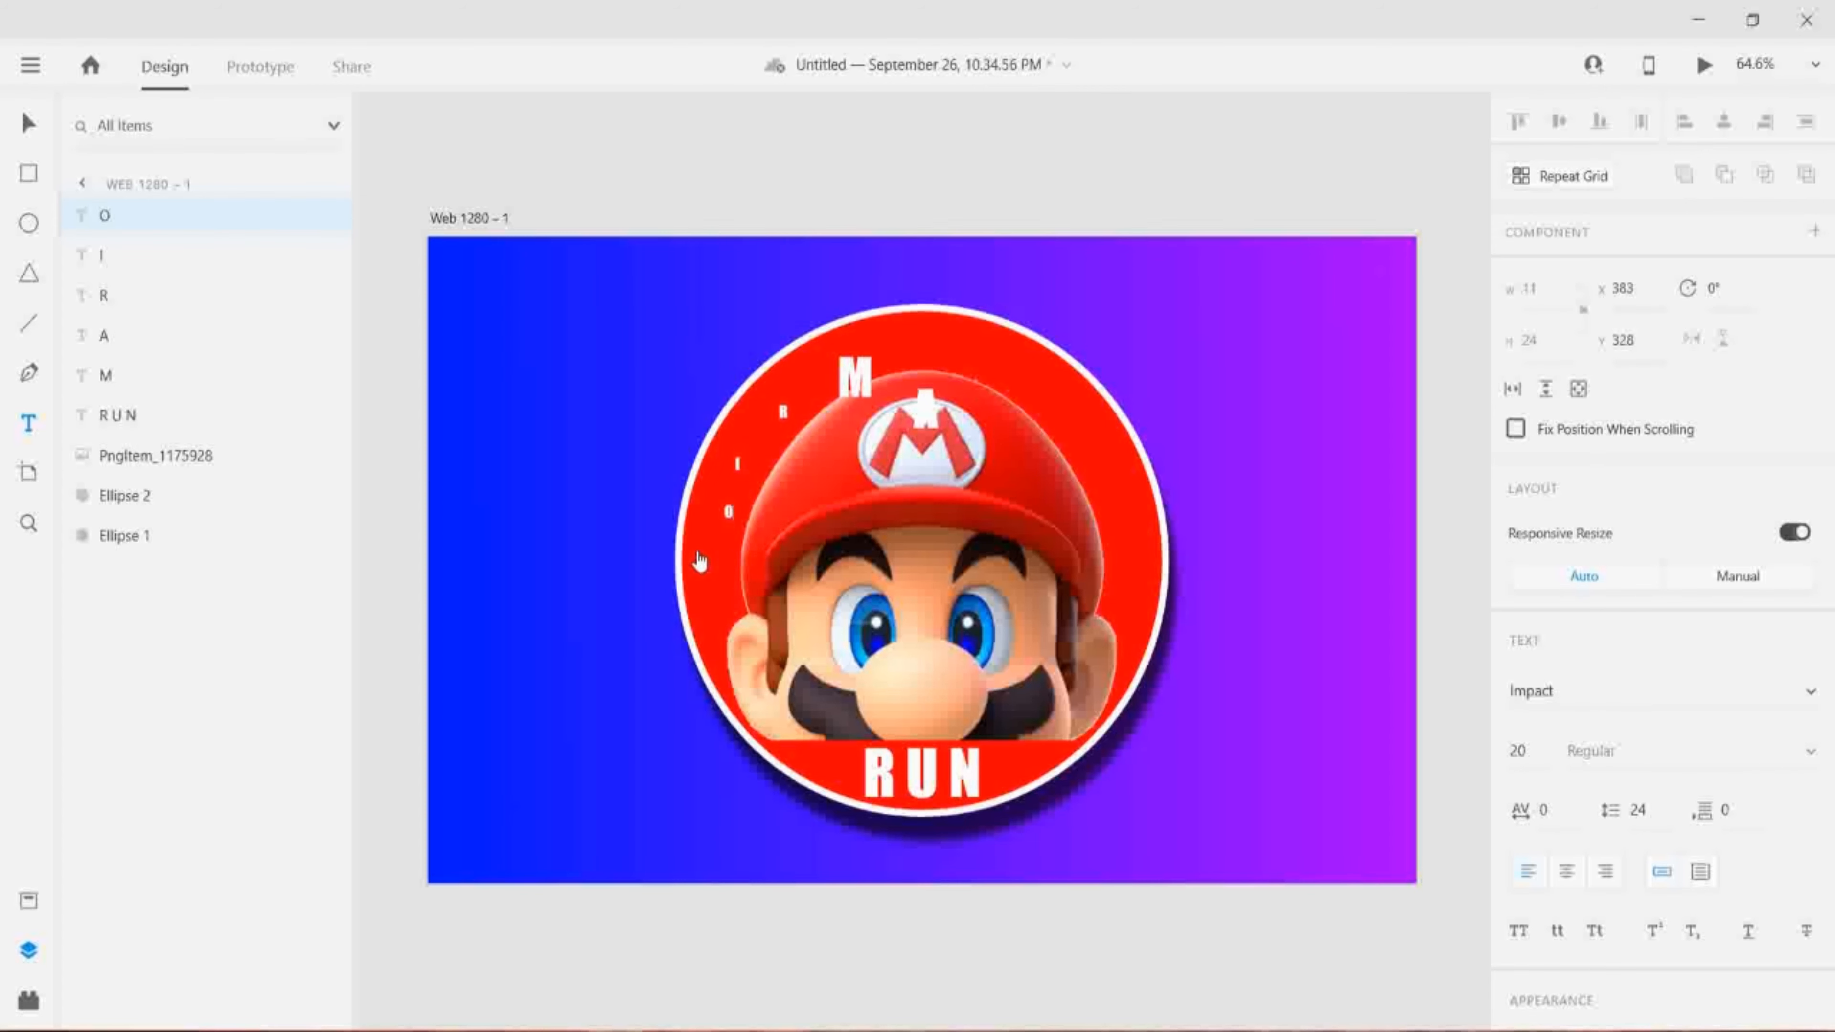
type("O")
- Enlarge the separate R, I and O letters, bringing the O to about size 63
left_click(29, 127)
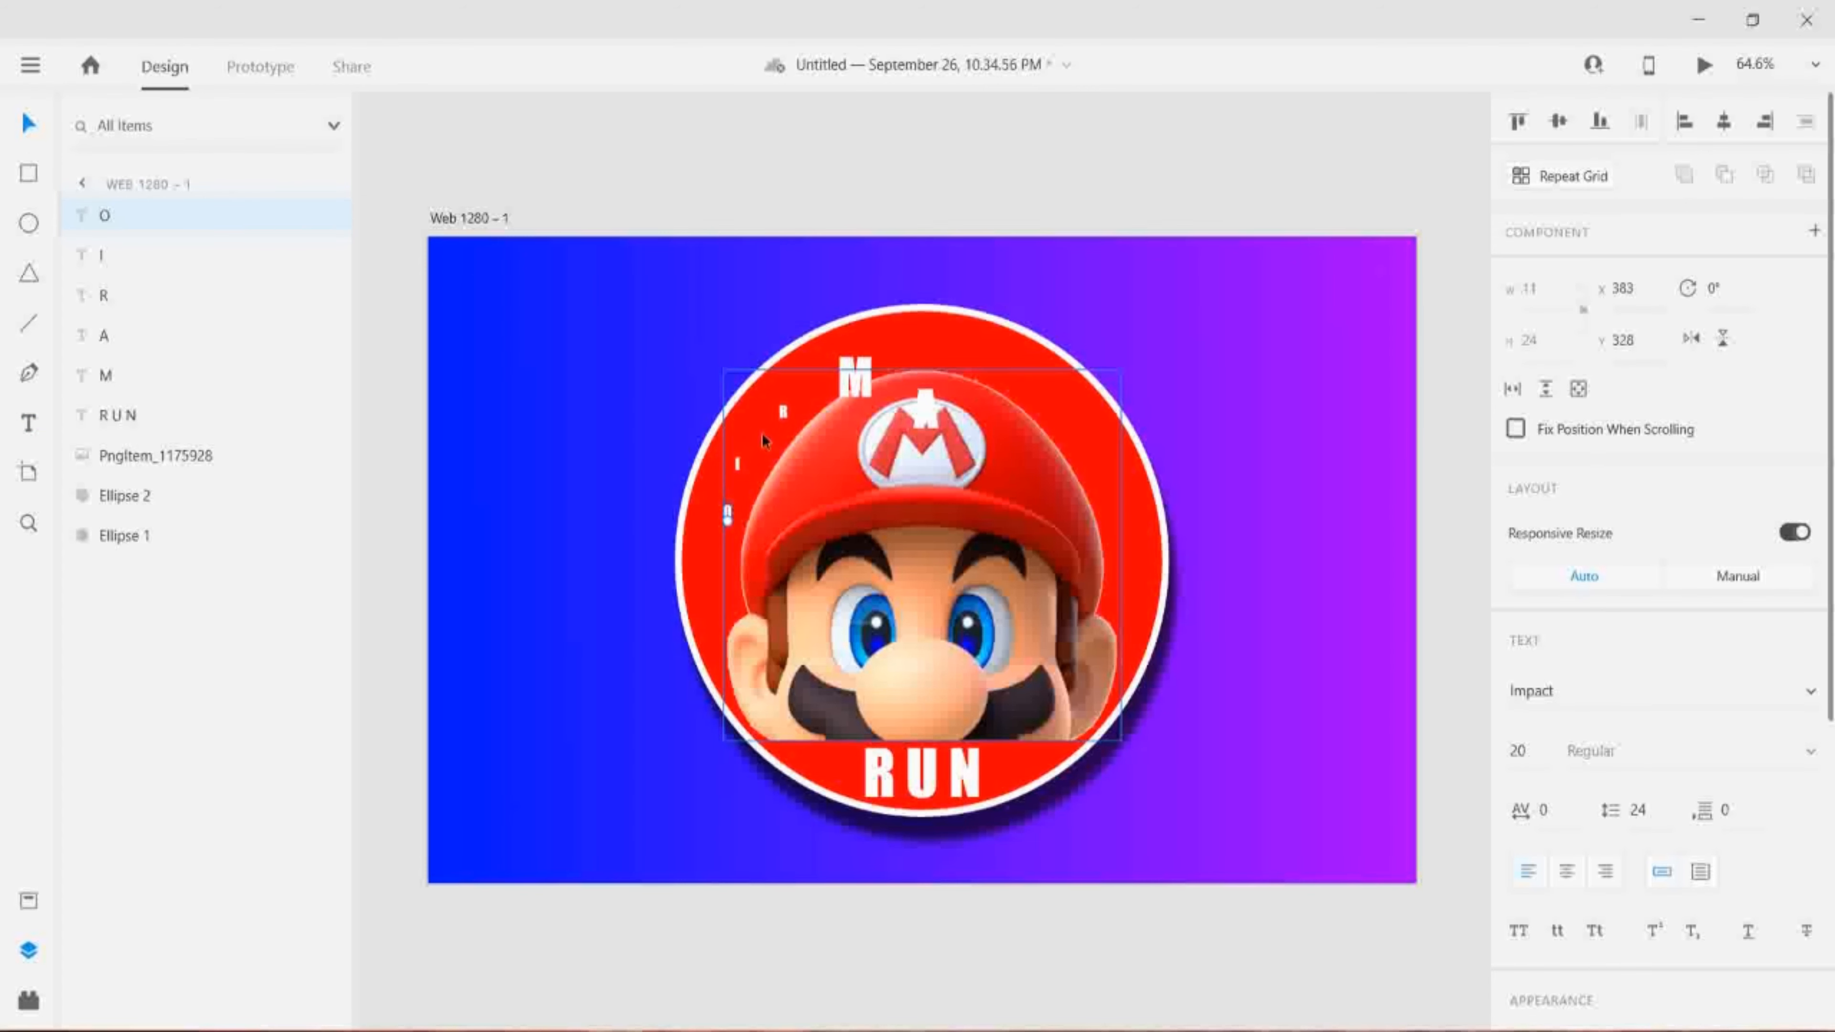
left_click(784, 414)
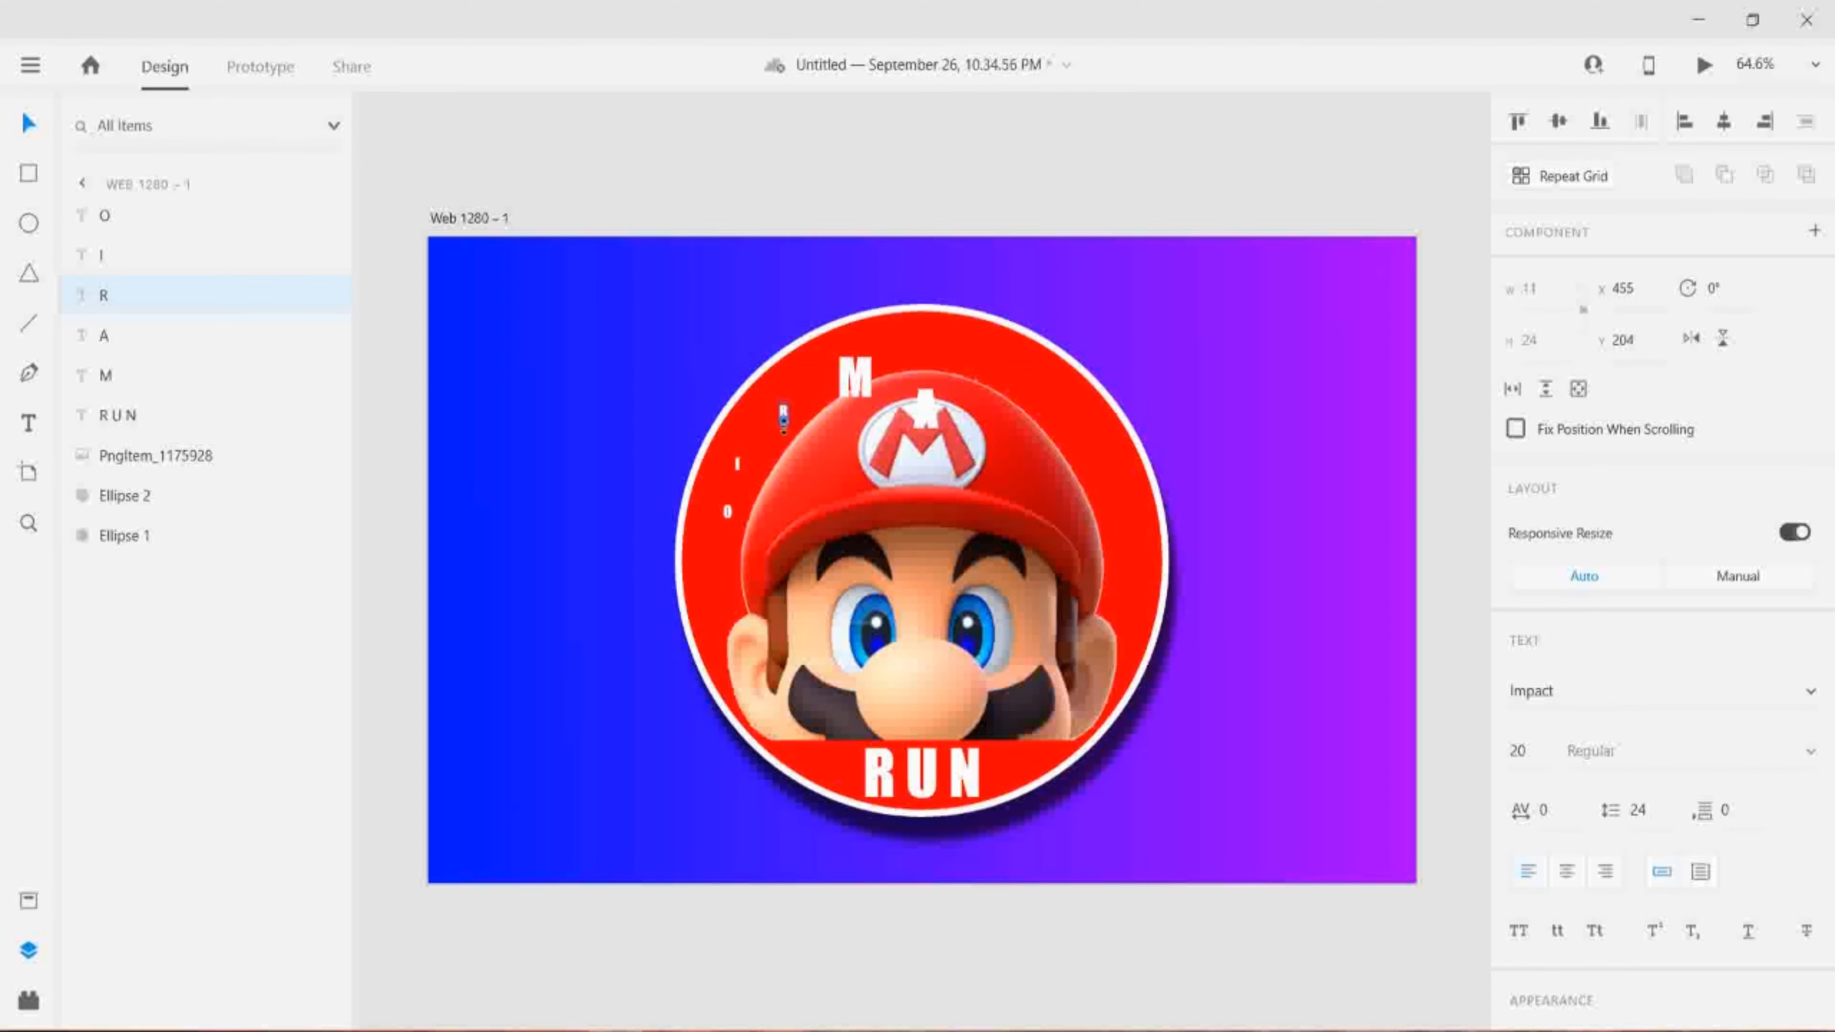
left_click(739, 463)
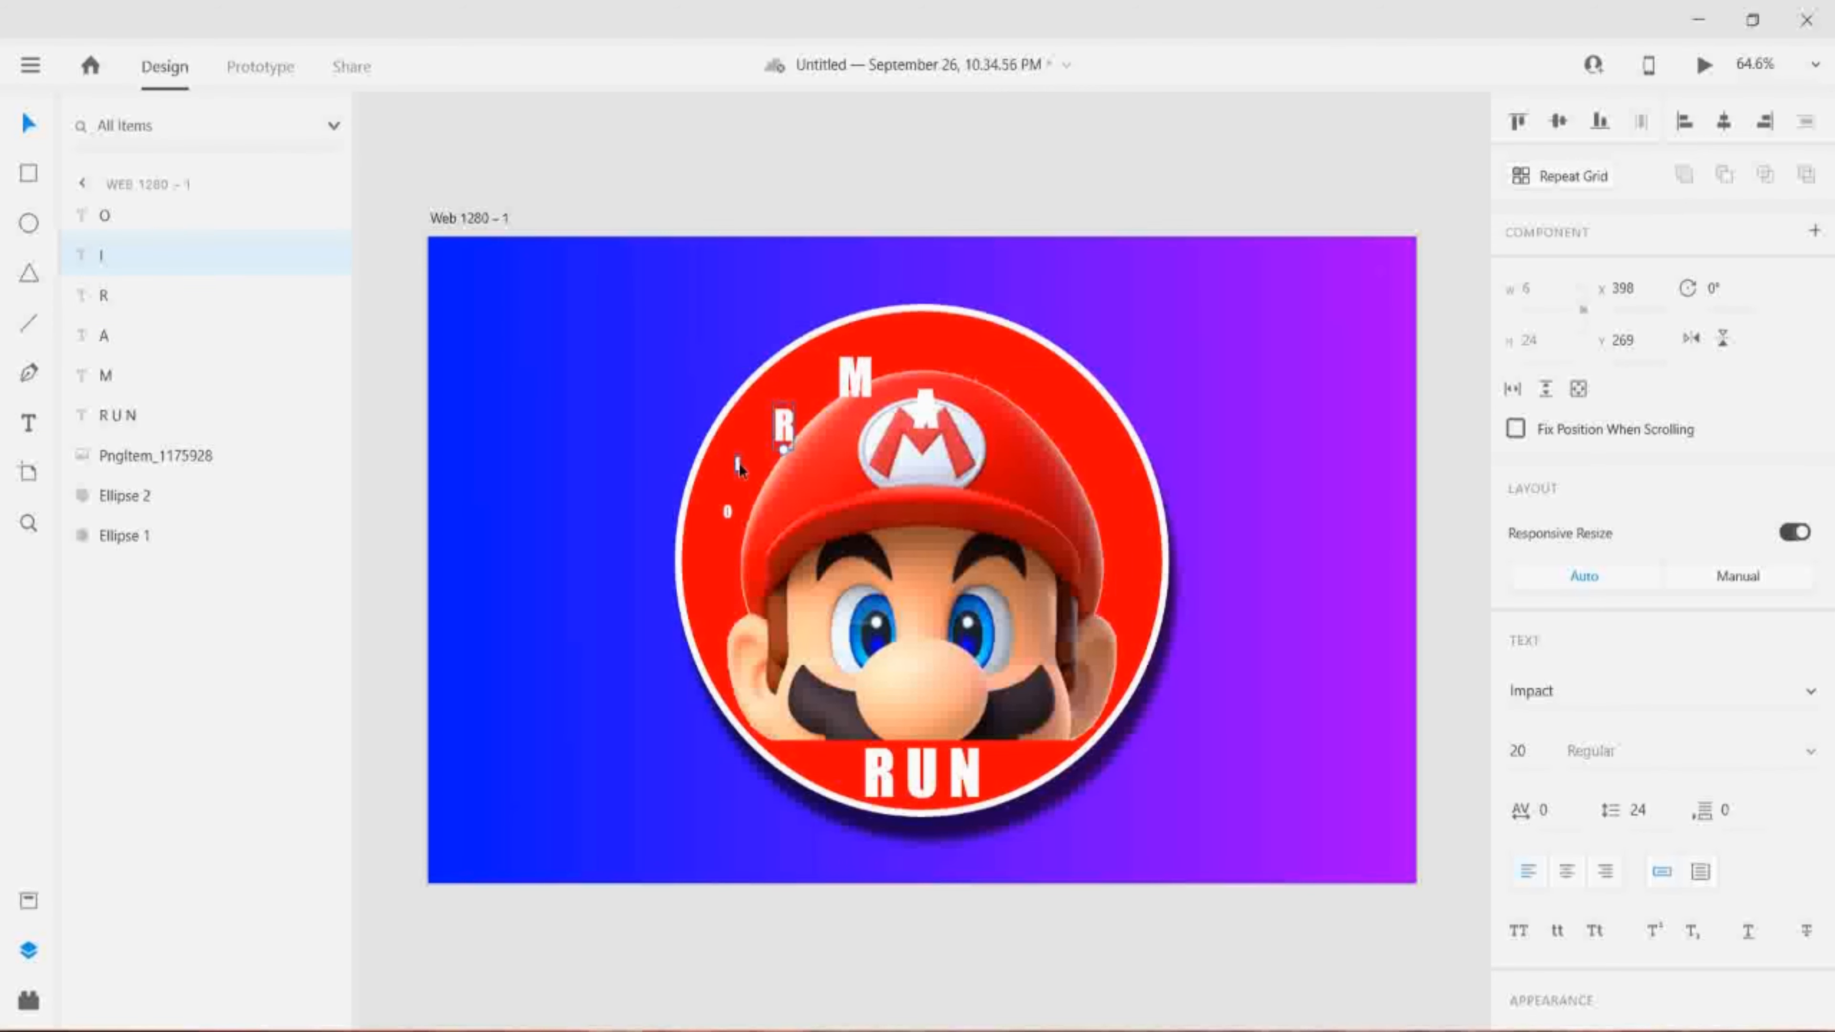
mouse_move(738, 474)
left_mouse_down()
mouse_move(737, 502)
mouse_move(735, 455)
left_mouse_up()
left_click(728, 515)
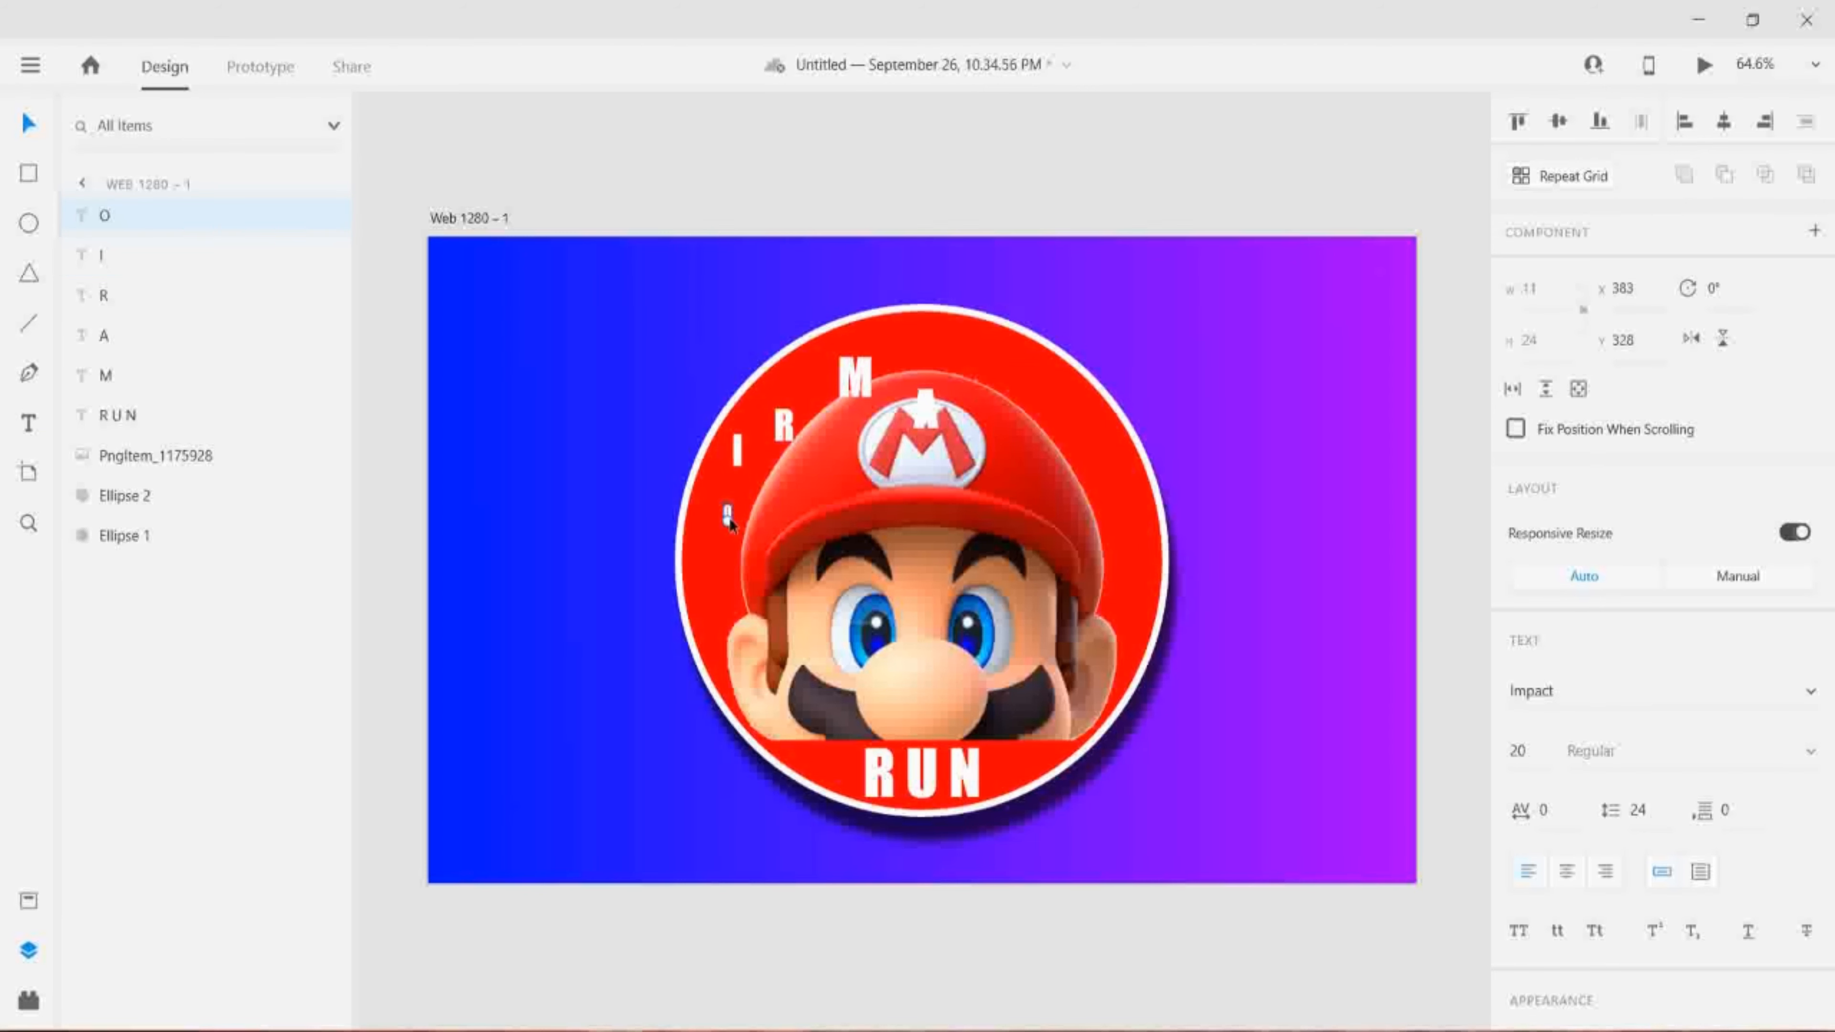
left_click_drag(728, 530, 729, 572)
- Move the letters M and A onto the red band above the cap's left side, with the M at about X 490, Y 126
left_click(854, 374)
left_click_drag(854, 373, 823, 360)
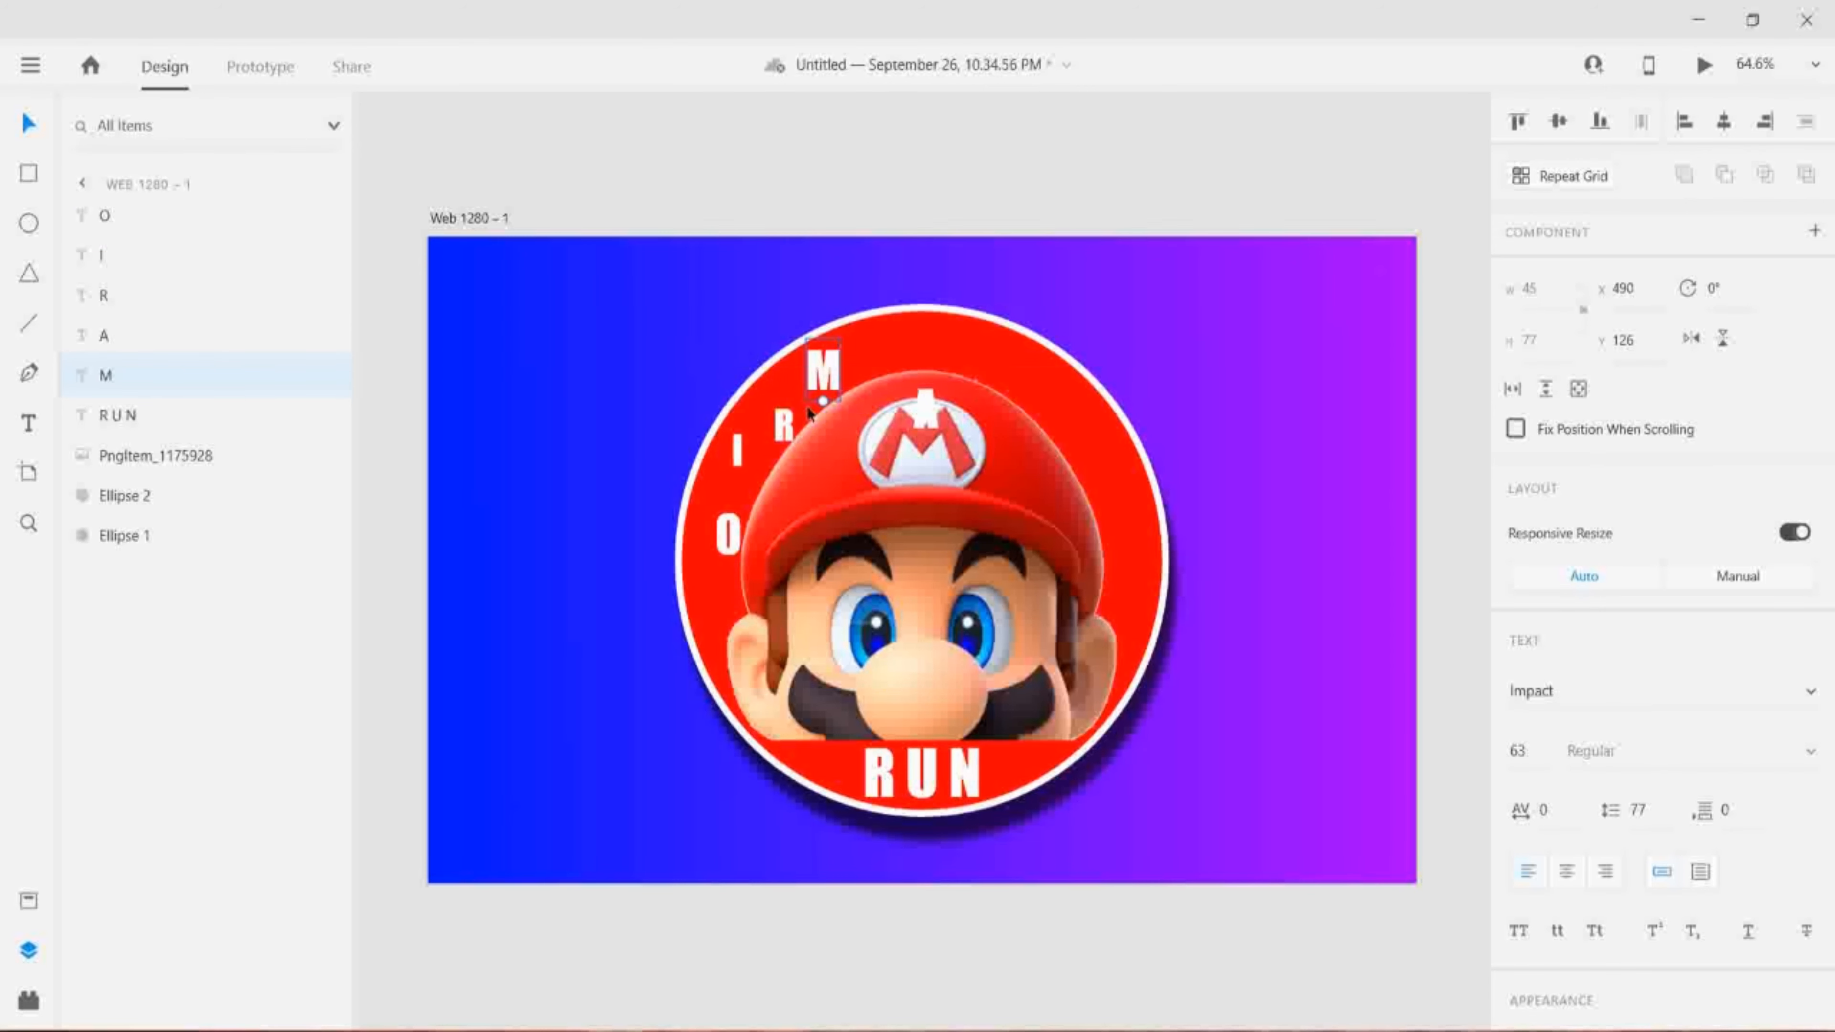
left_click_drag(923, 410, 855, 317)
- Place the single letter R at the top centre of the red band beside the A and enlarge it to about size 78
left_click(786, 427)
left_click_drag(788, 432, 917, 348)
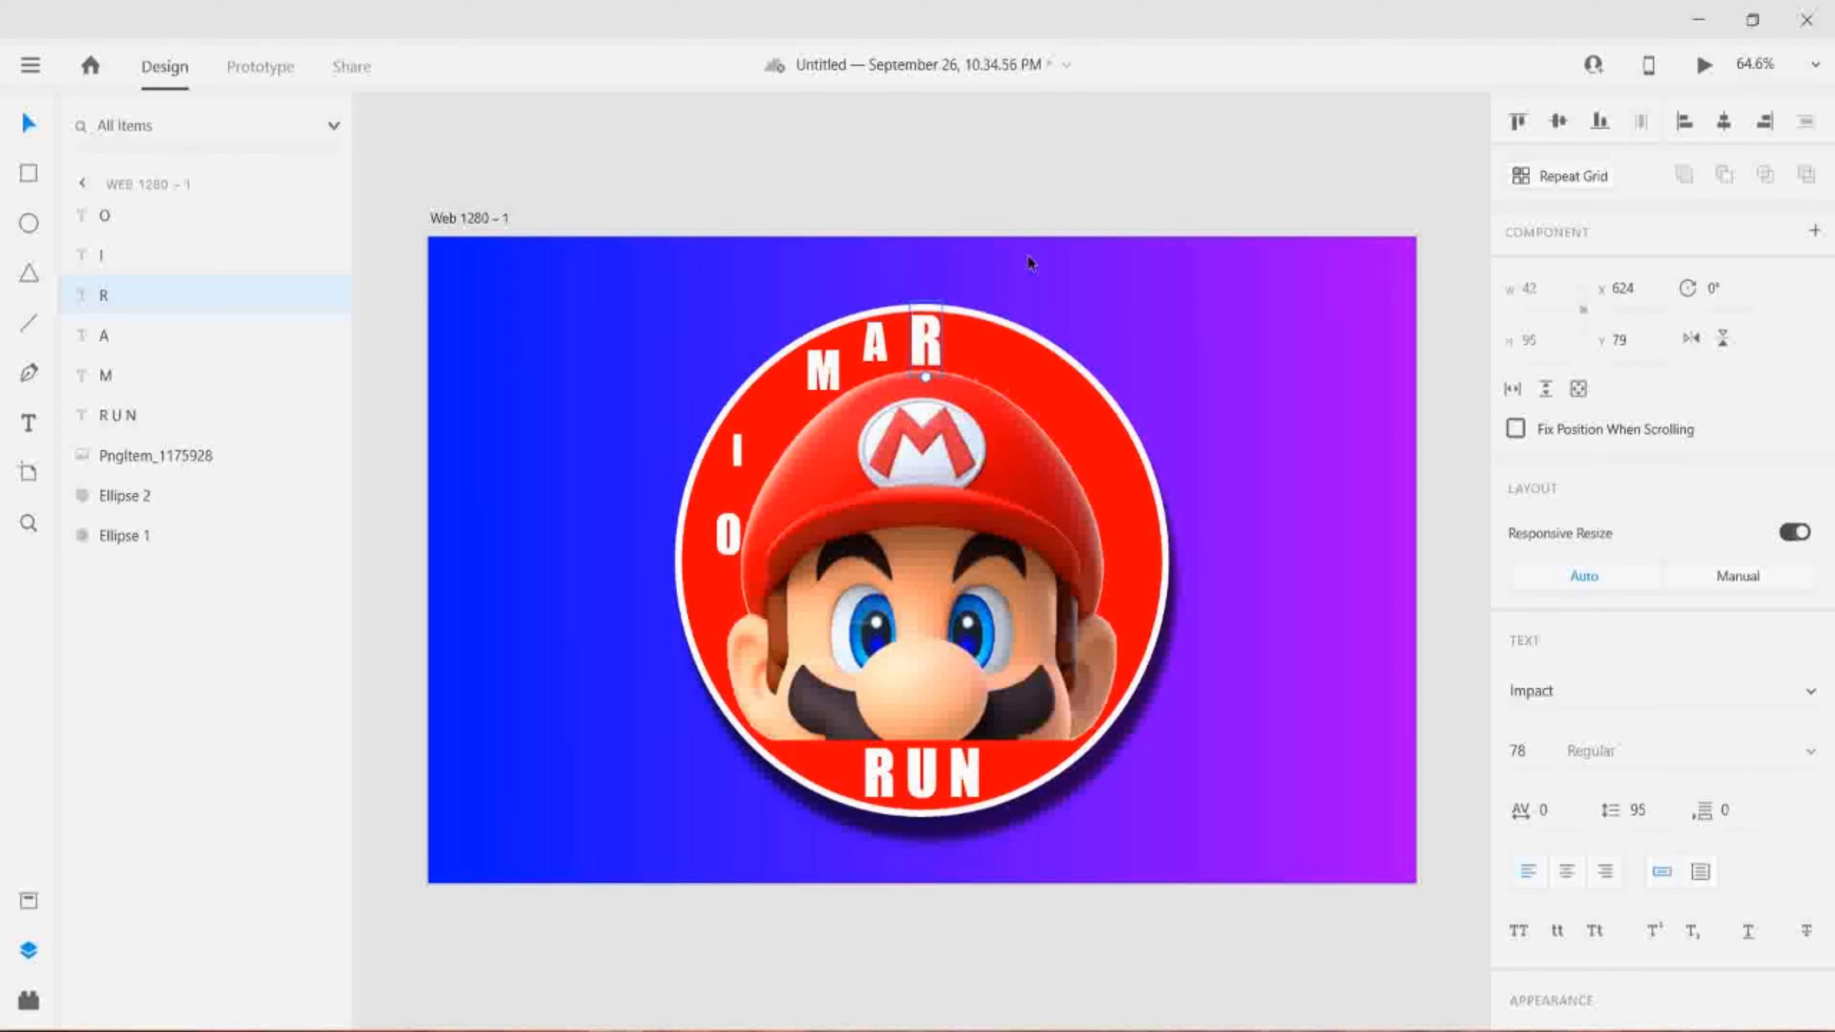
left_click(1031, 263)
left_click(927, 345)
left_click_drag(929, 345, 931, 348)
- Place the I right of the R, and enlarge the I and A to about size 73 and the M to about size 70
left_click_drag(737, 449, 875, 384)
left_click(874, 352)
left_click(820, 383)
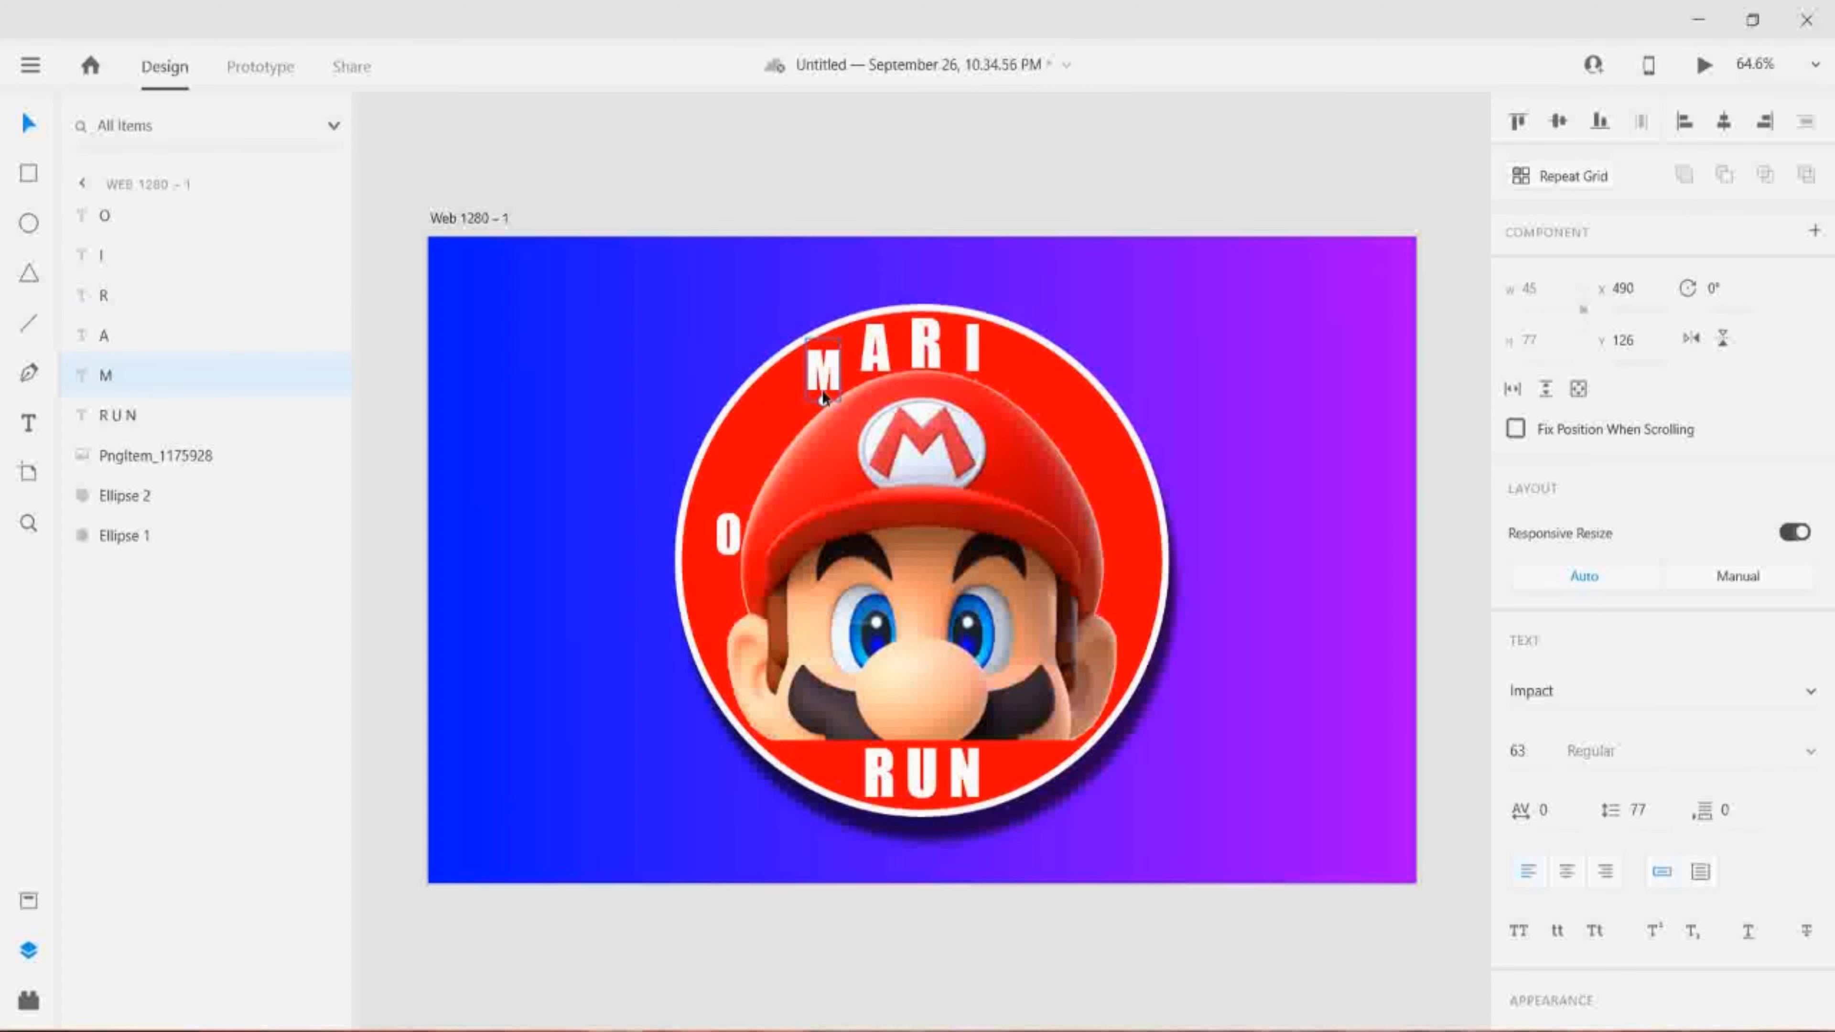
left_click_drag(825, 400, 824, 410)
- Place the O after the I level with the M, completing MARIO, and enlarge it to about size 78
left_click(727, 542)
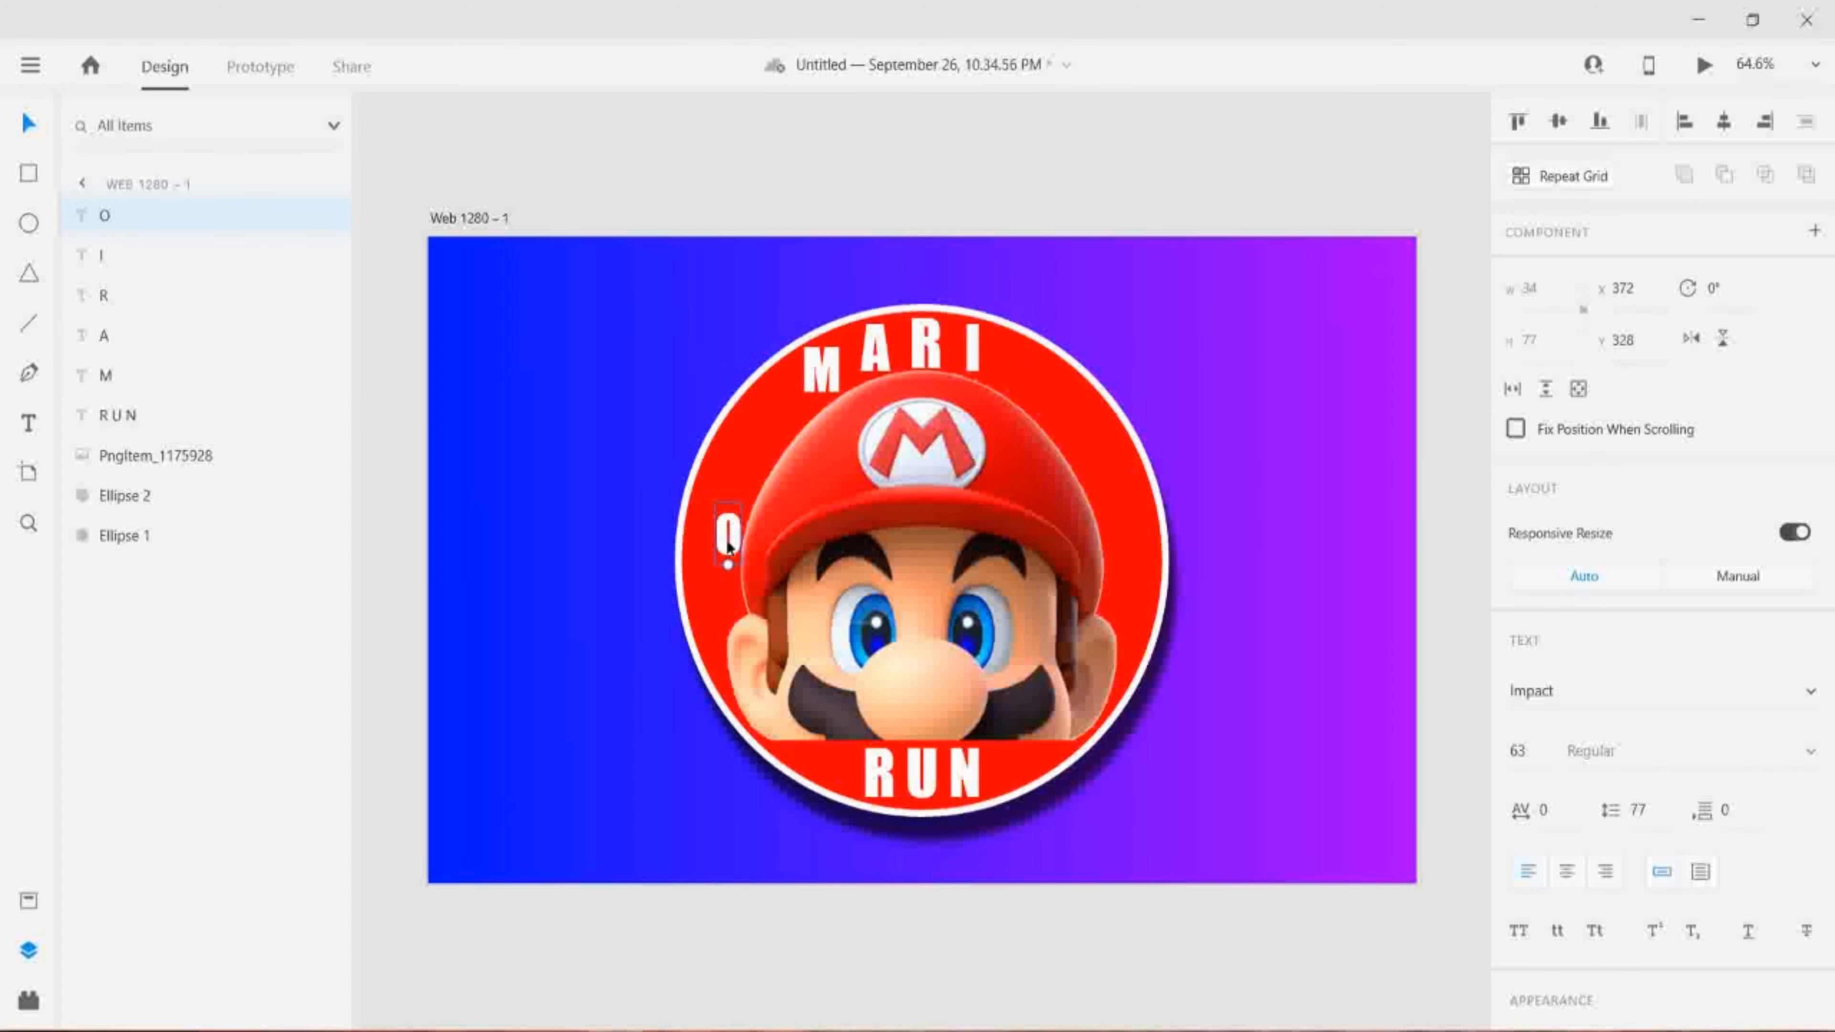
left_click_drag(728, 546, 1021, 383)
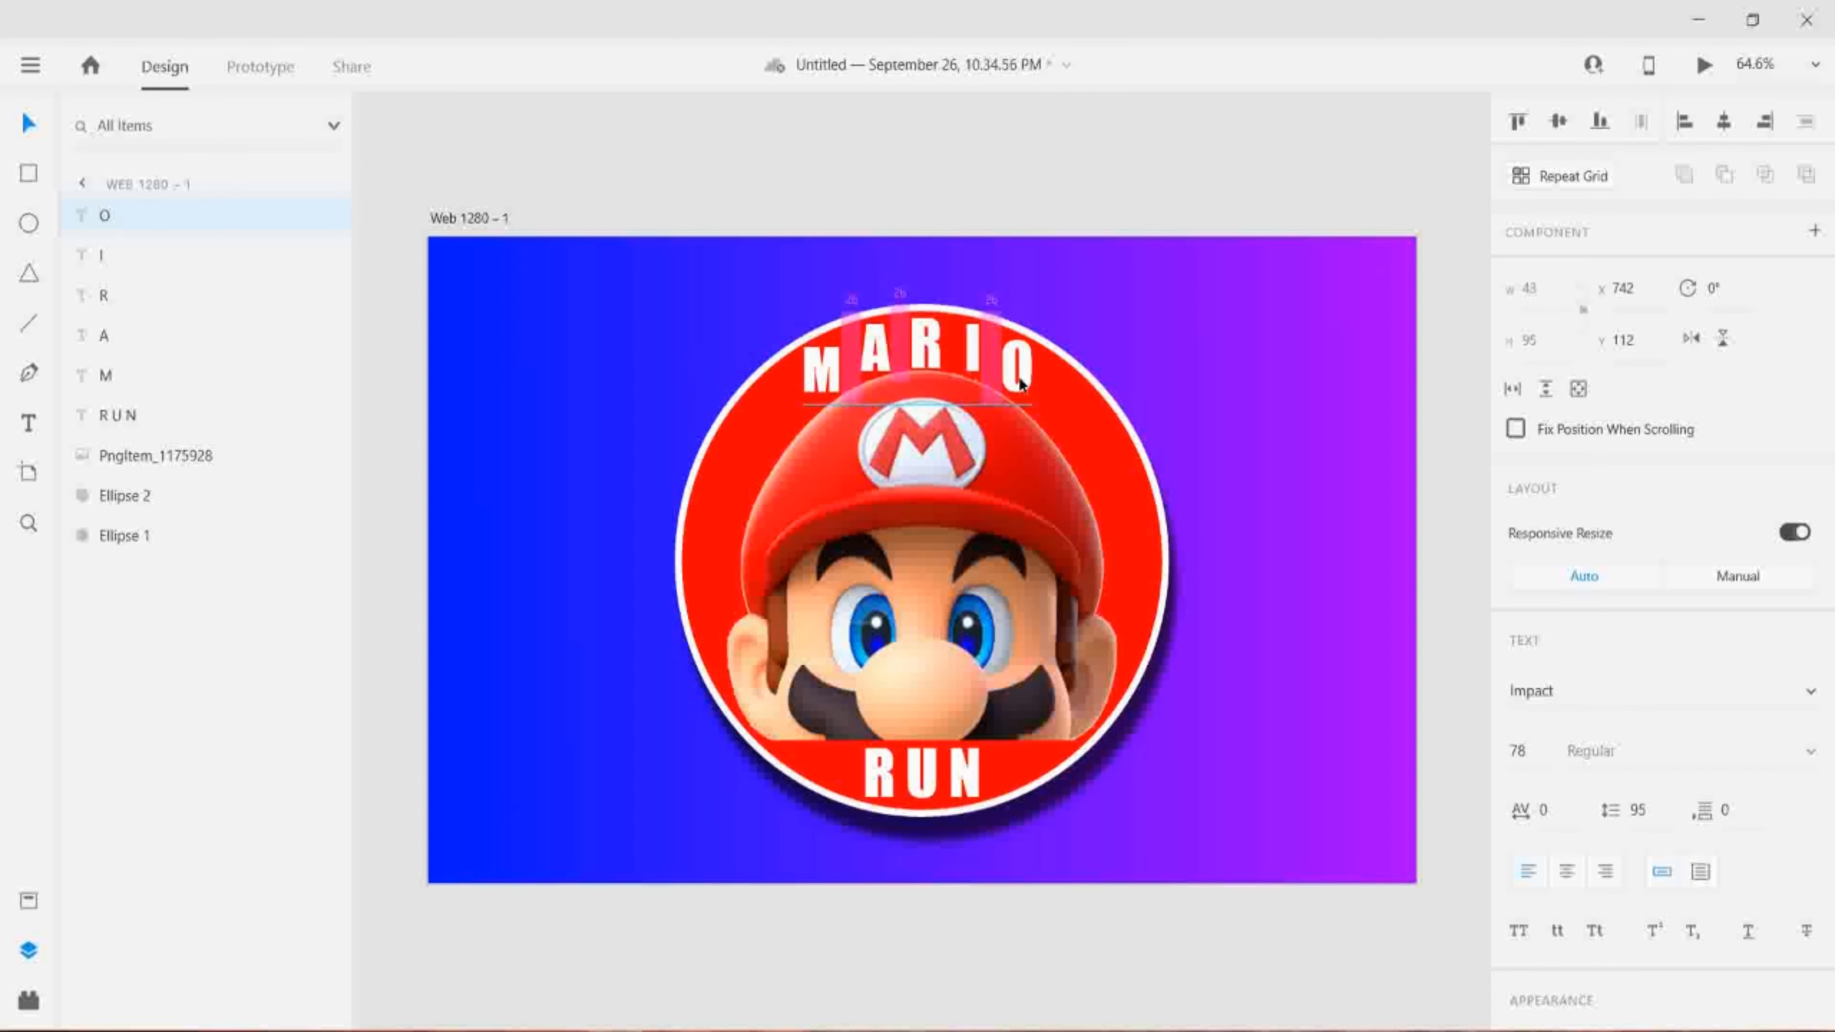
left_click(1010, 180)
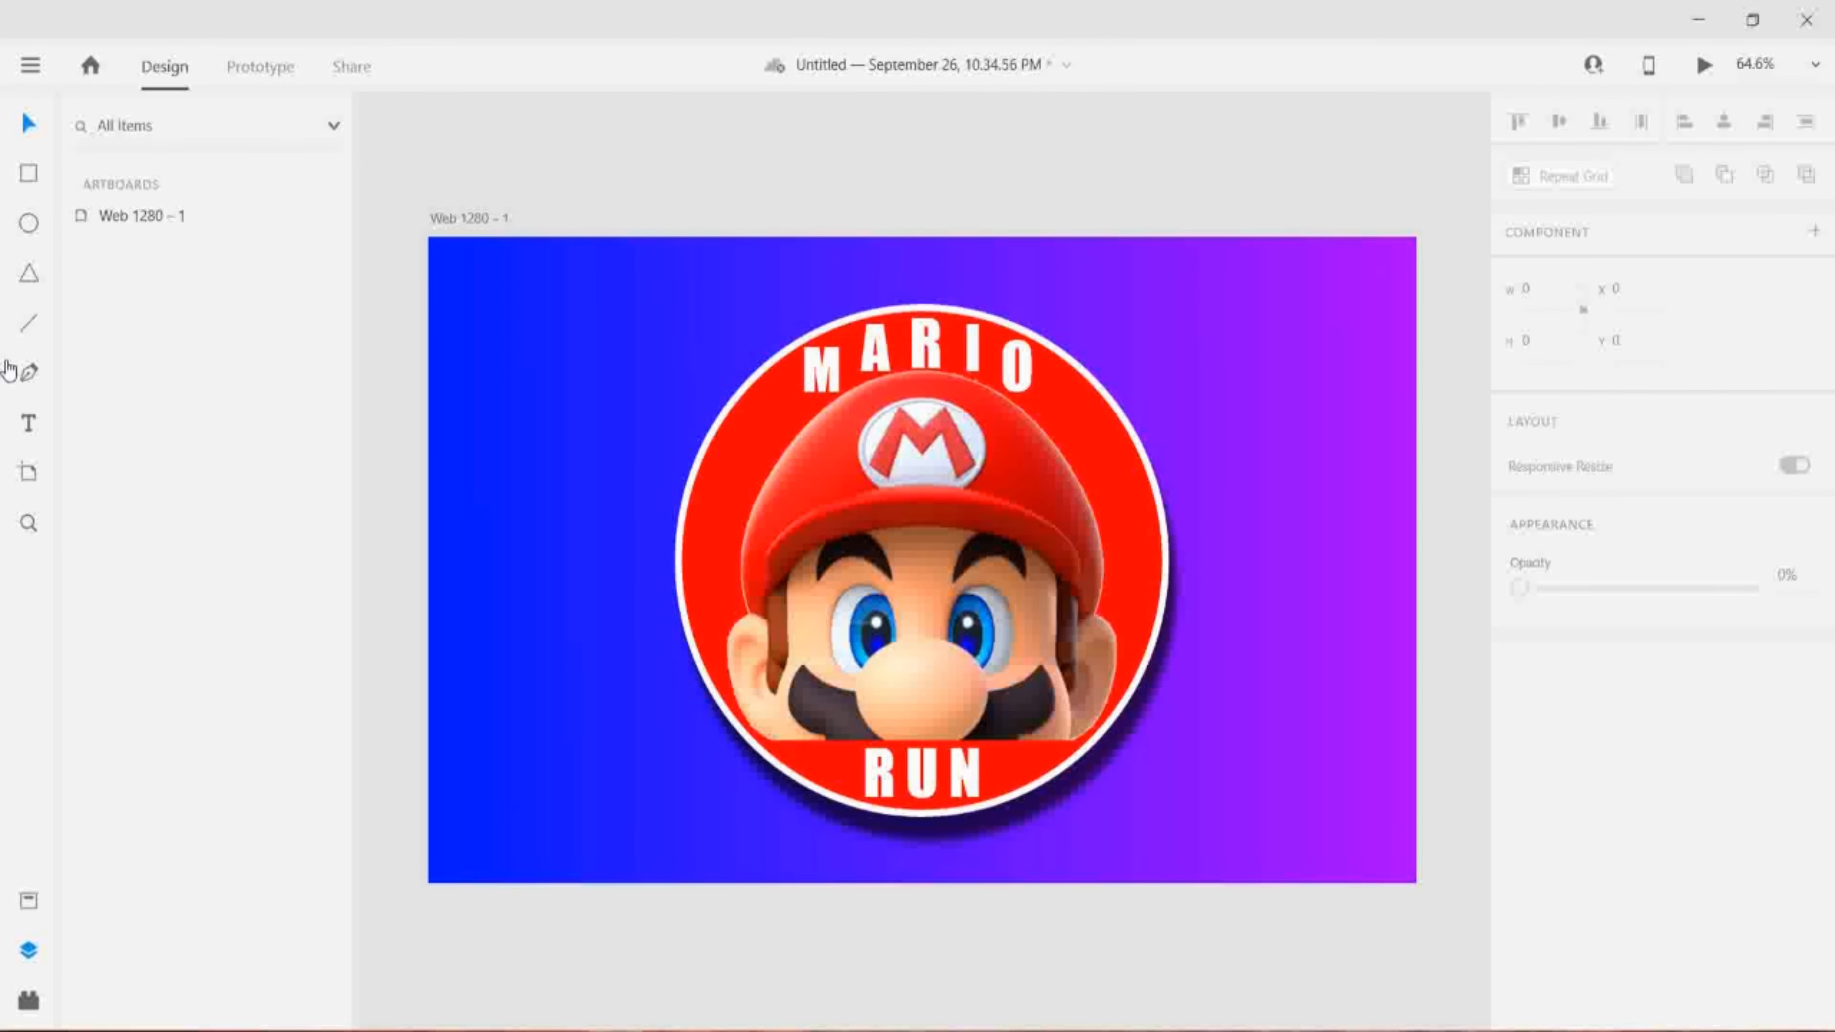
- Draw a vertical centre line about 264 px long at X 640.5, from above the artboard down to the cap badge
left_click(22, 327)
left_click_drag(923, 187, 922, 881)
left_click_drag(920, 264, 923, 399)
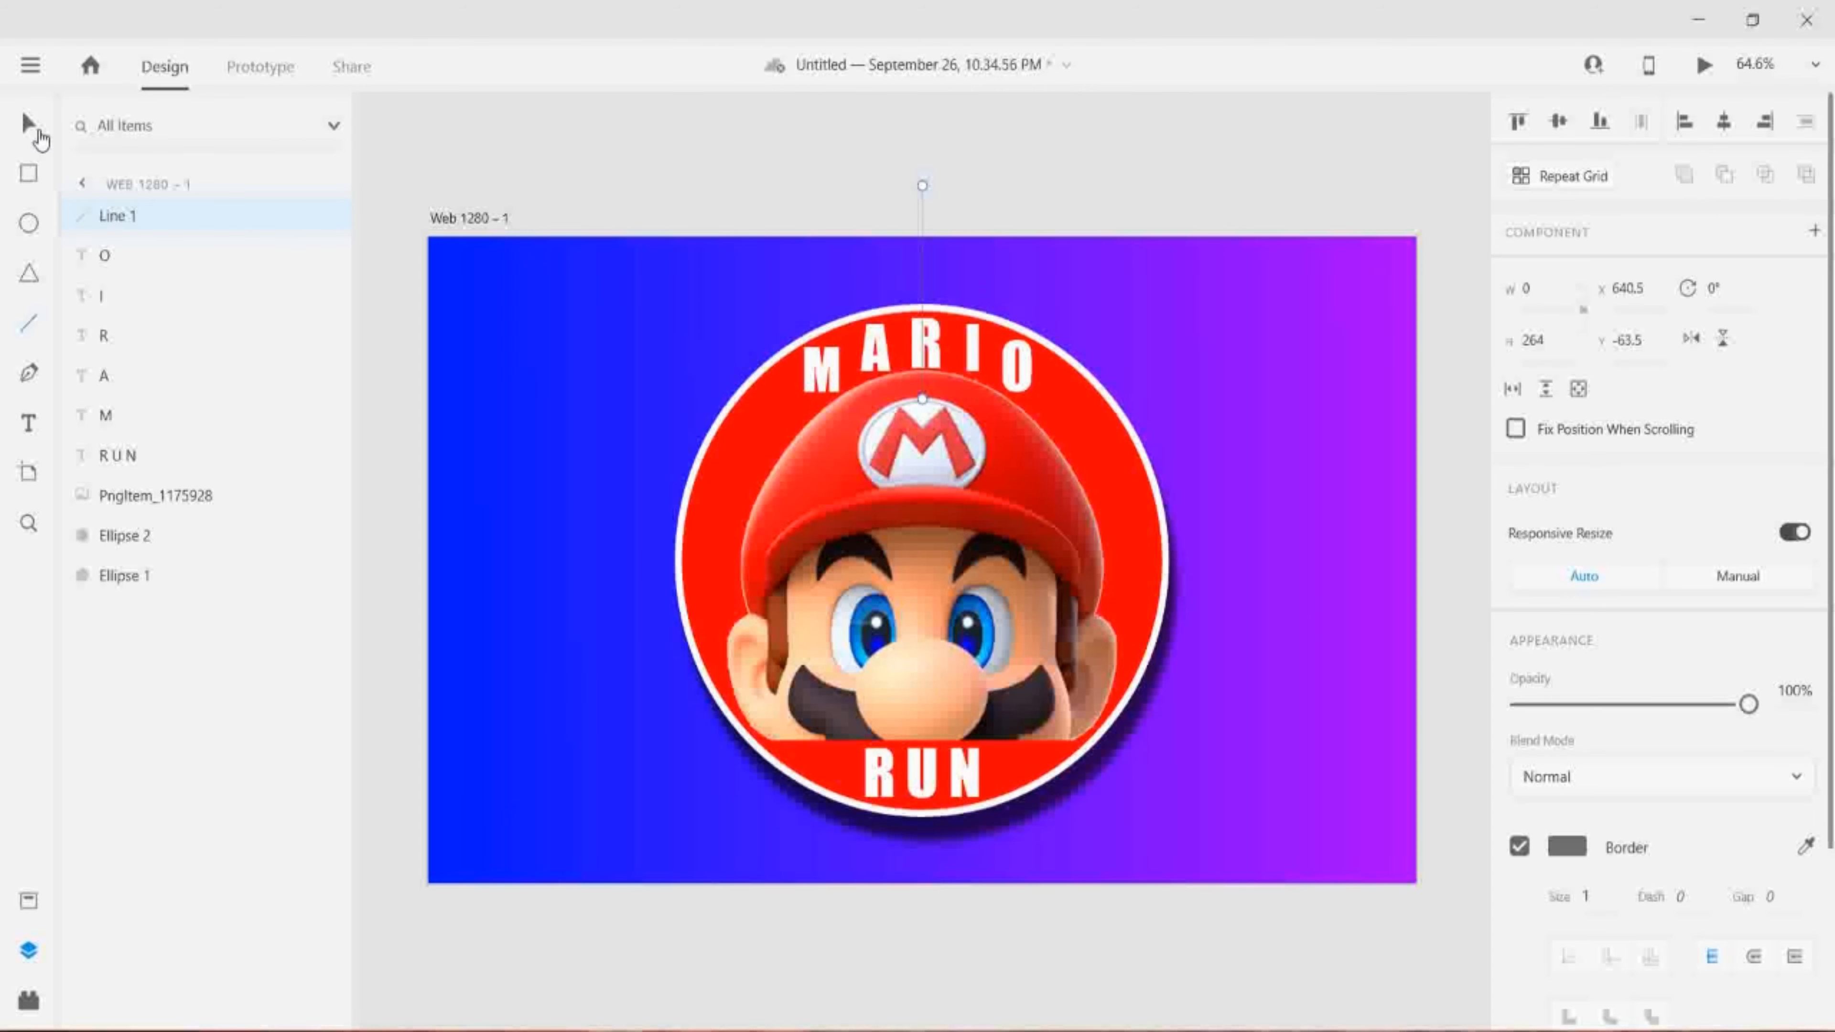
left_click(28, 124)
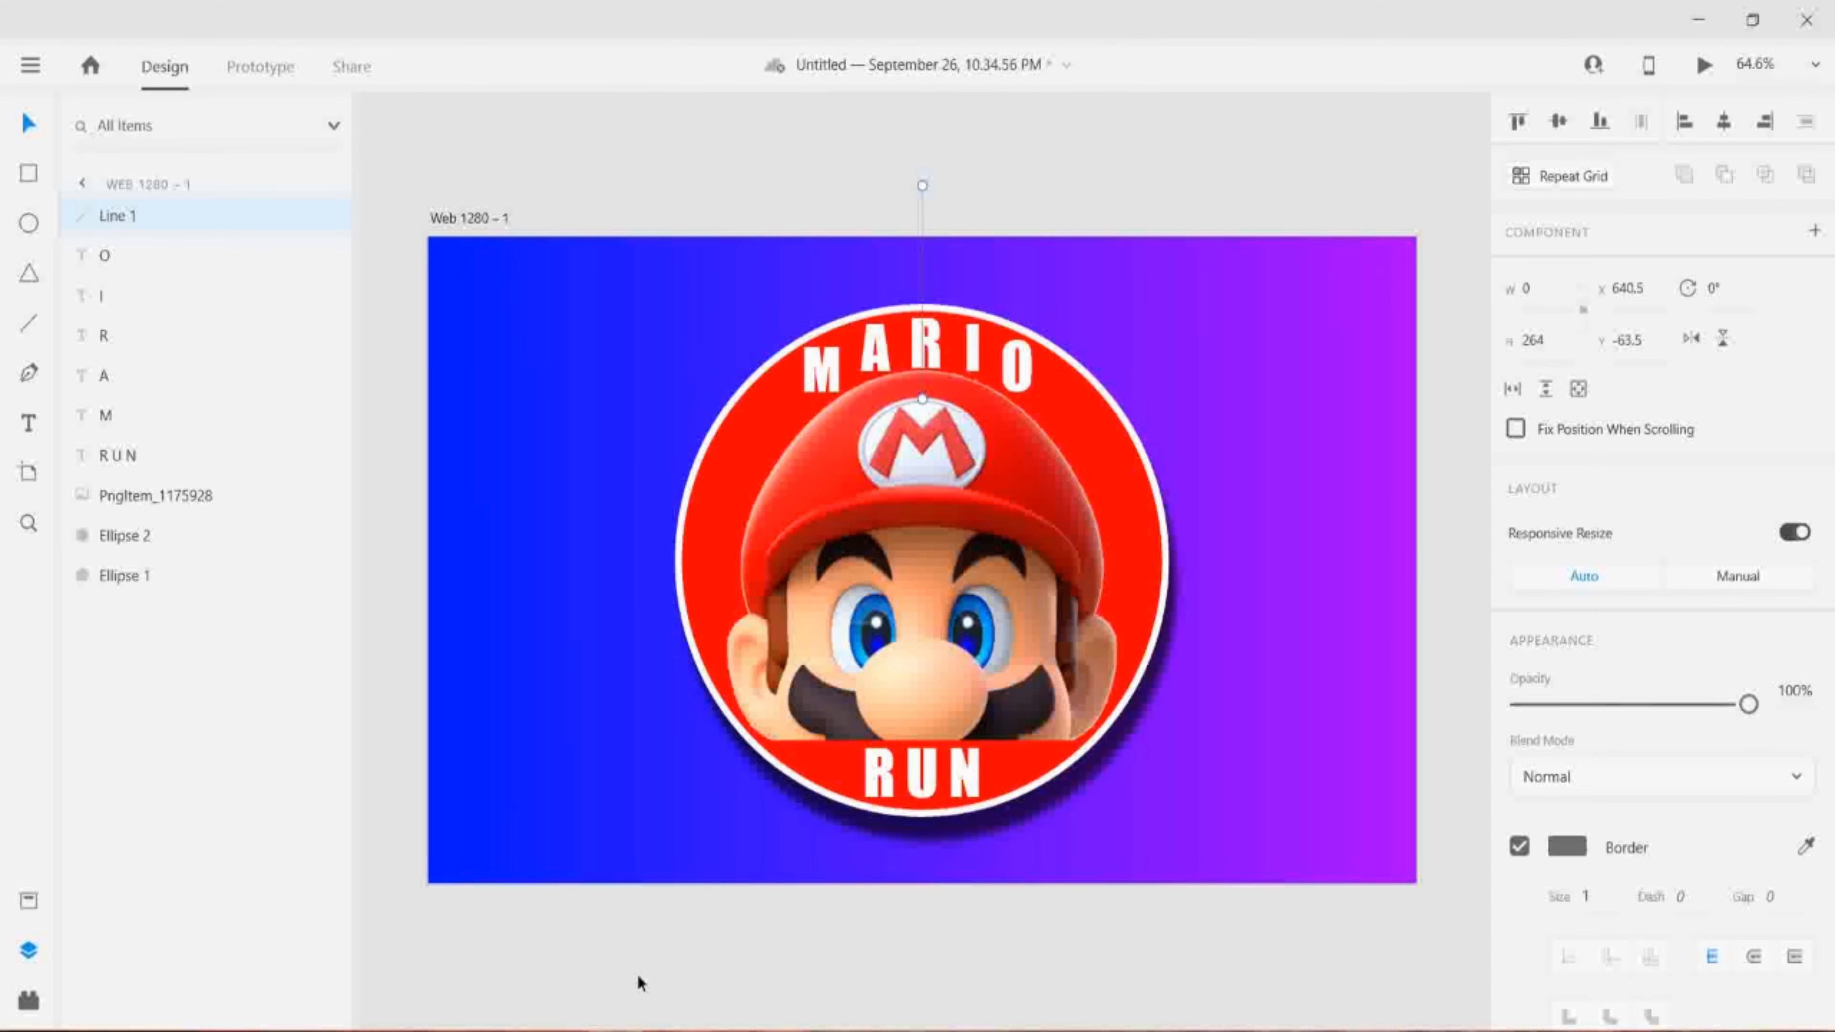
- Check the finished Mario Run Logo document, and shift the first M outward, enlarge it to about size 78 and rotate it to about -37°
mouse_move(621, 1025)
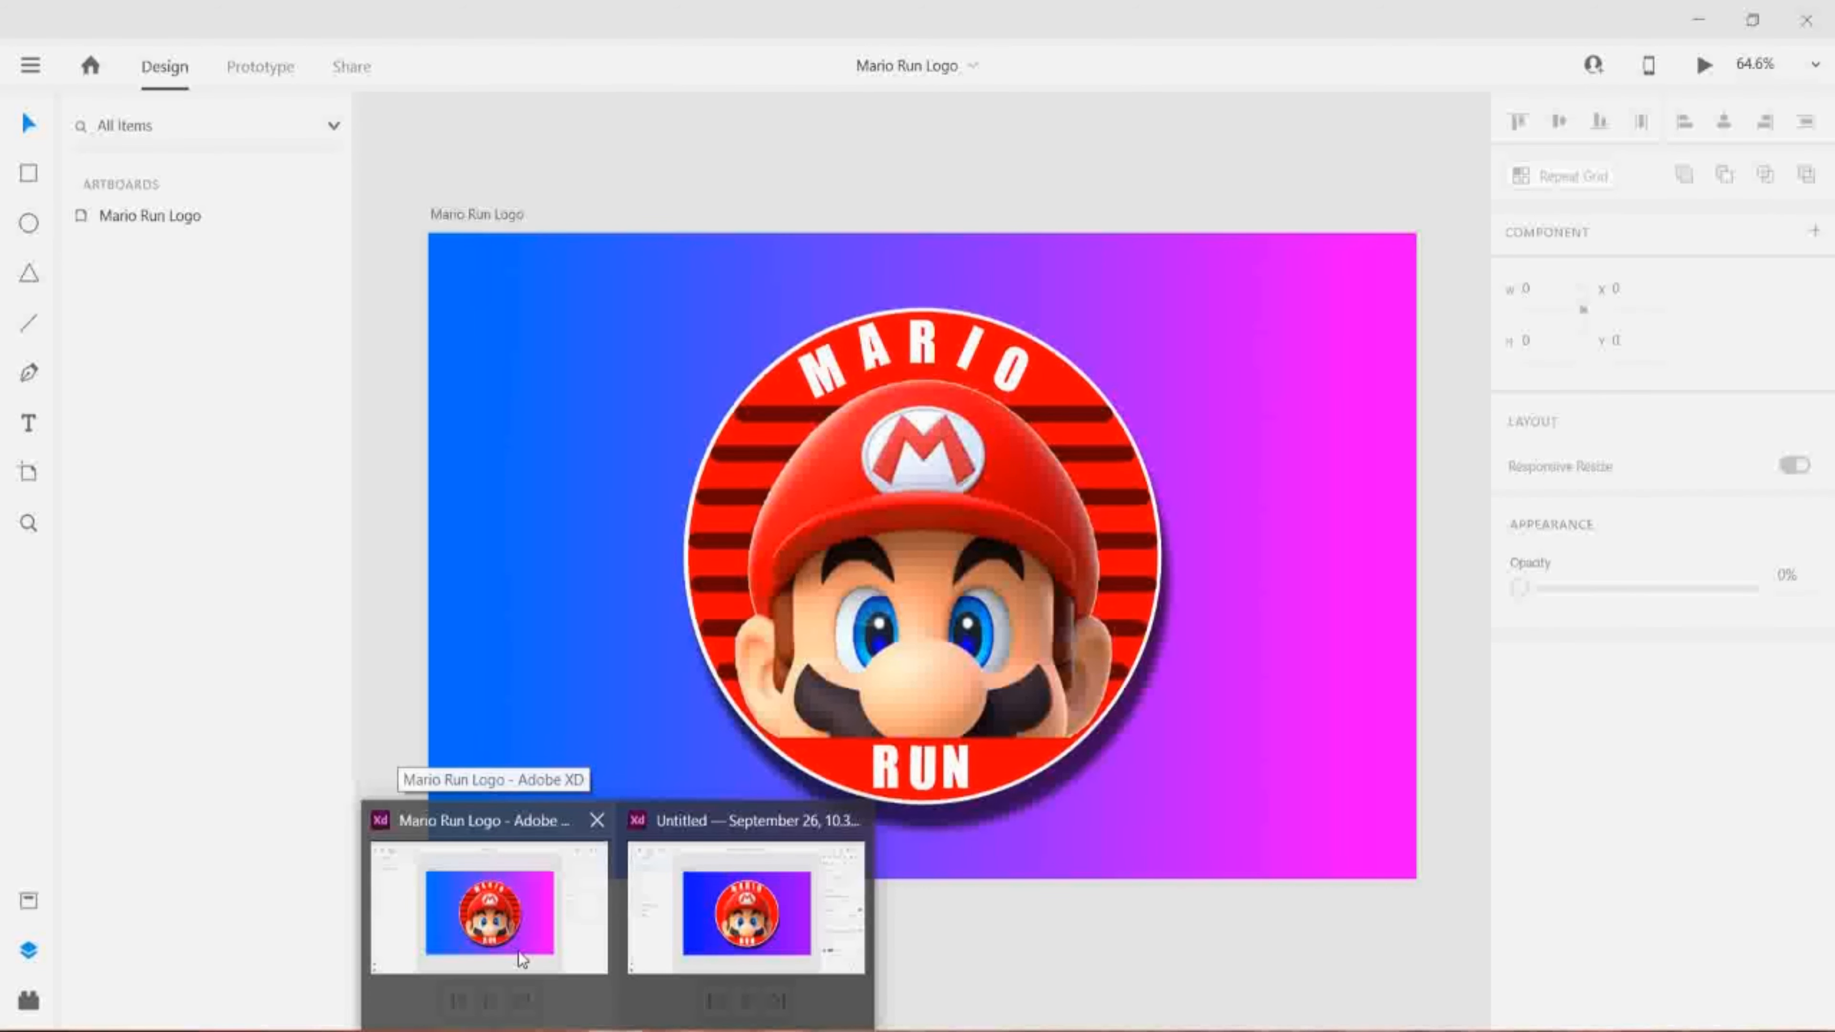
left_click_drag(823, 370, 816, 371)
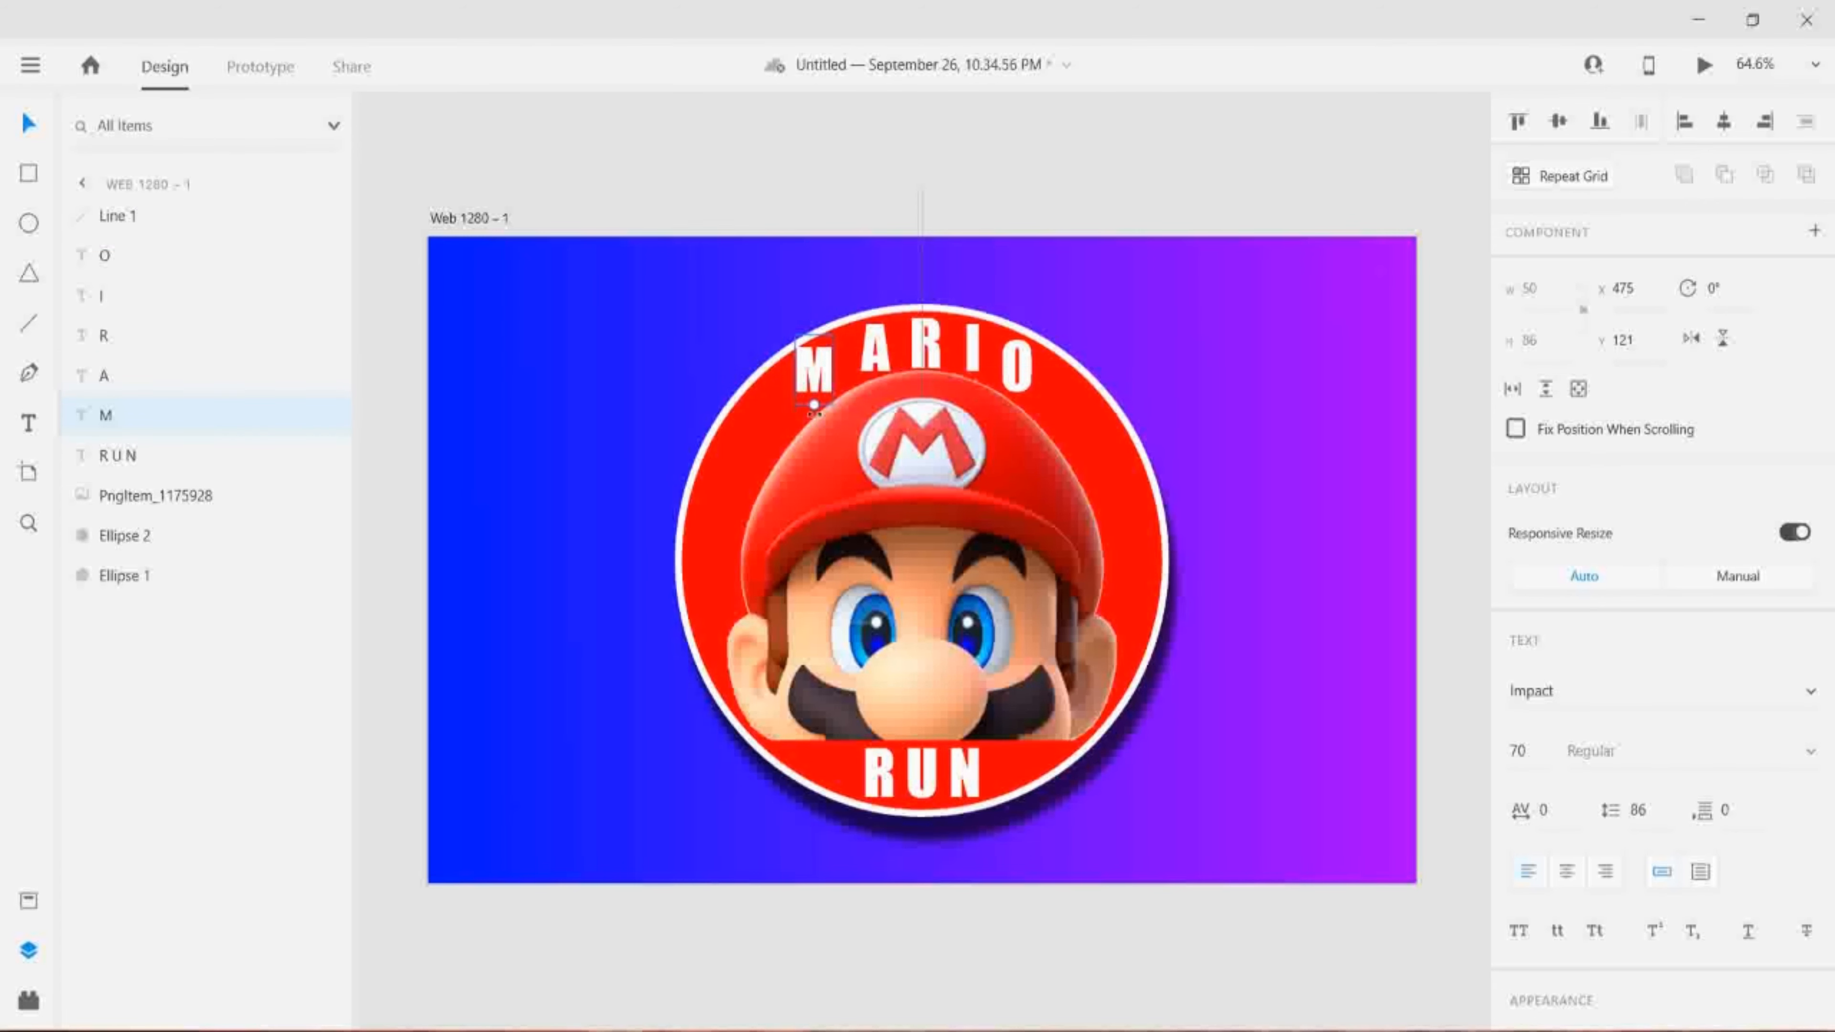
mouse_move(814, 413)
left_mouse_down()
mouse_move(838, 406)
mouse_move(821, 365)
mouse_move(837, 412)
left_mouse_up()
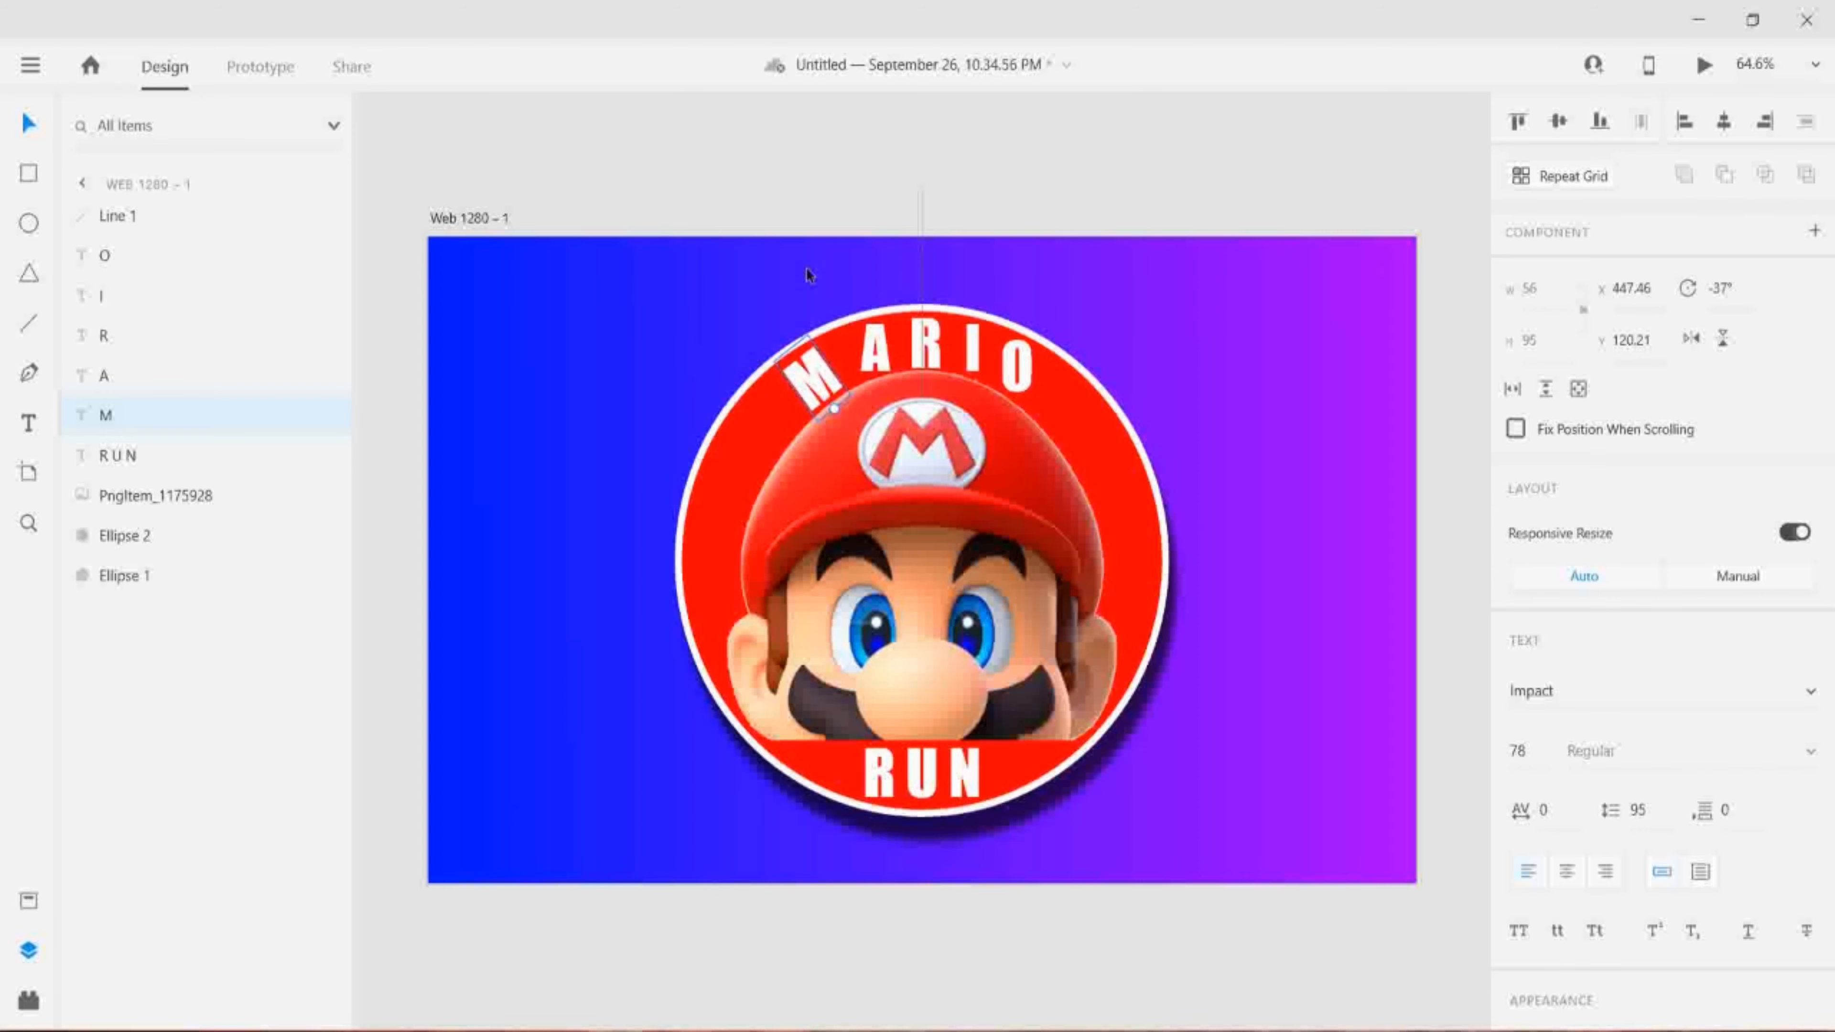
scroll(1625, 788, "down", 5)
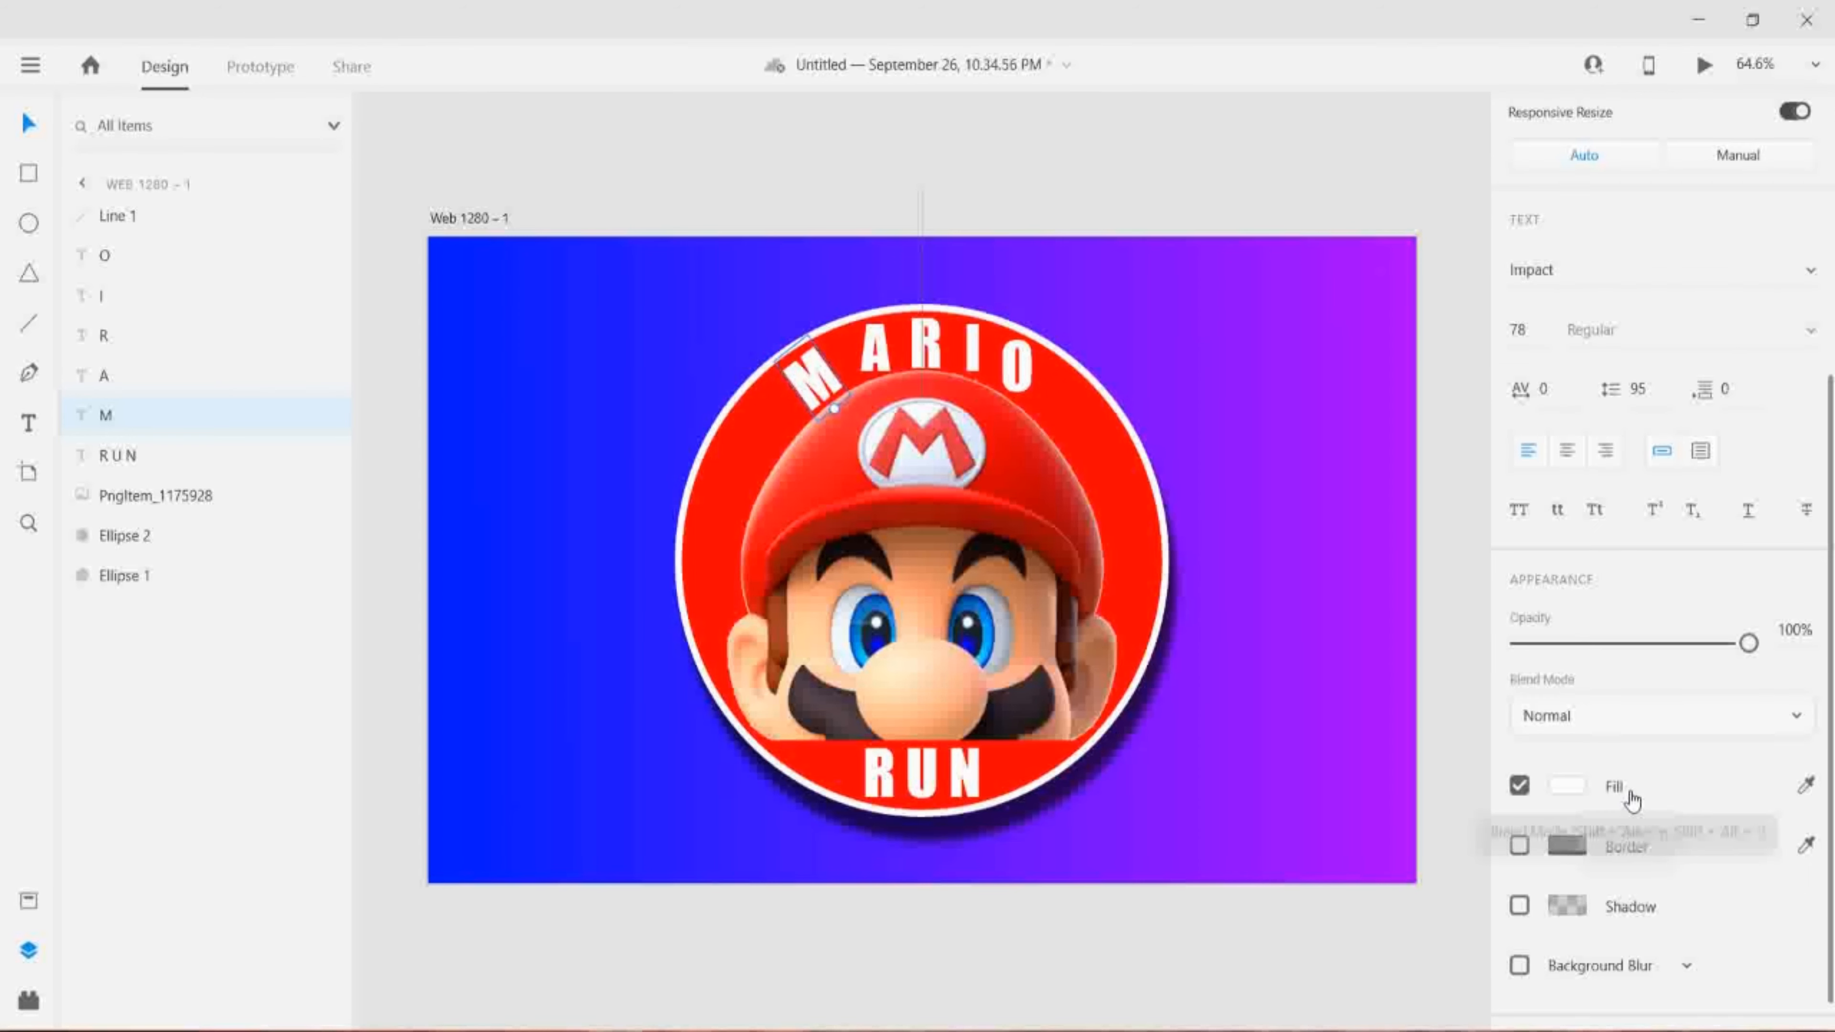
left_click(1076, 216)
- Rotate the O at the end of MARIO to about 42° and reposition it along the circle's curve
left_click(1024, 390)
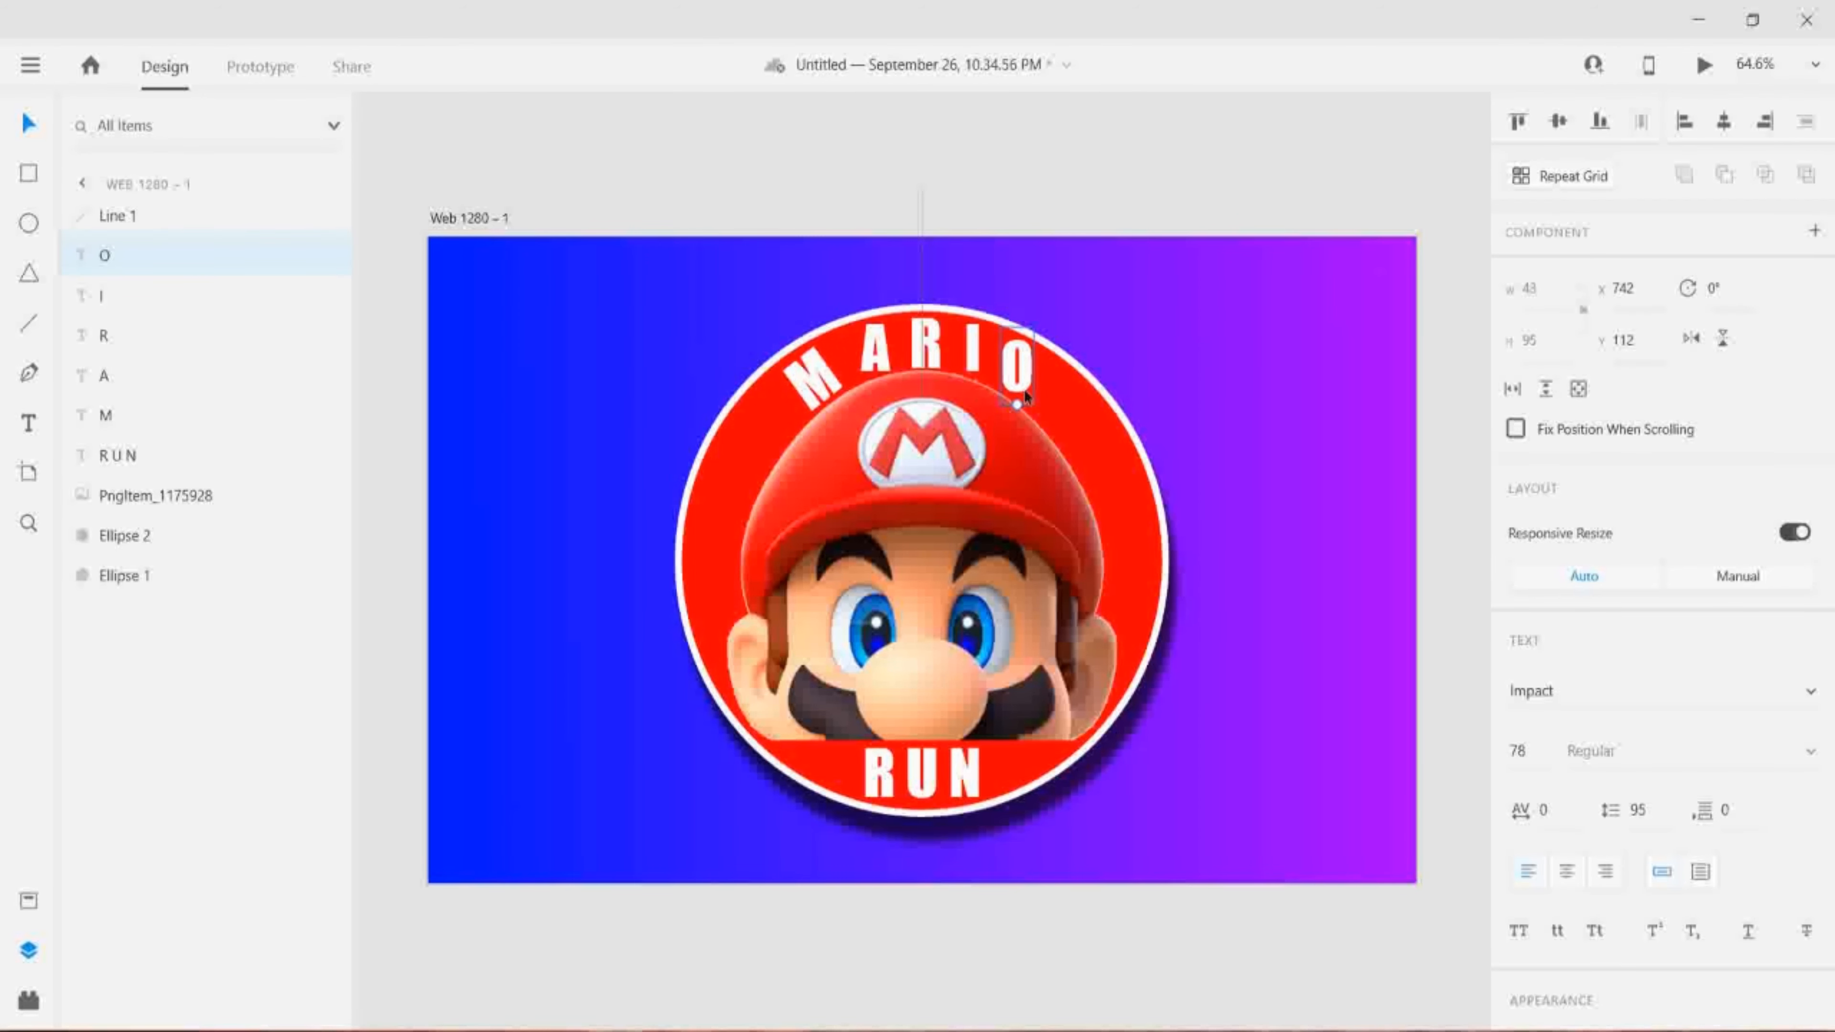
left_click_drag(1014, 412, 996, 407)
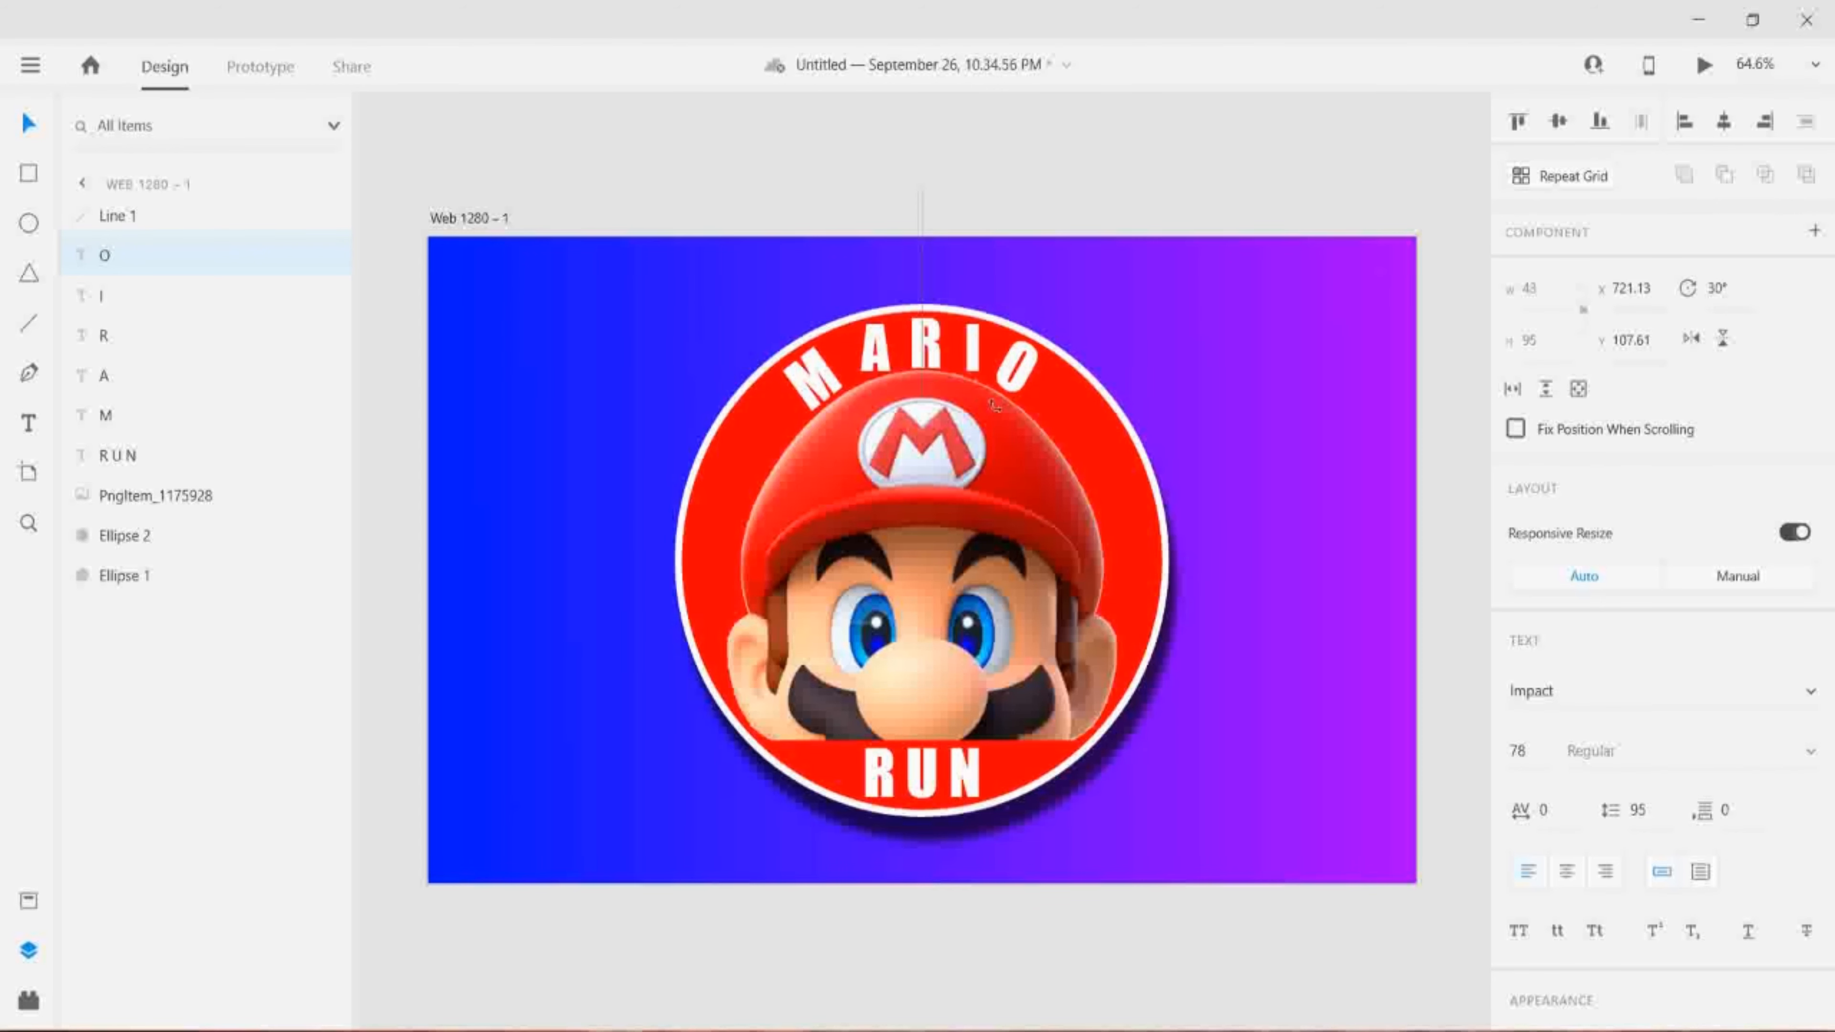
left_click_drag(1018, 366, 1002, 416)
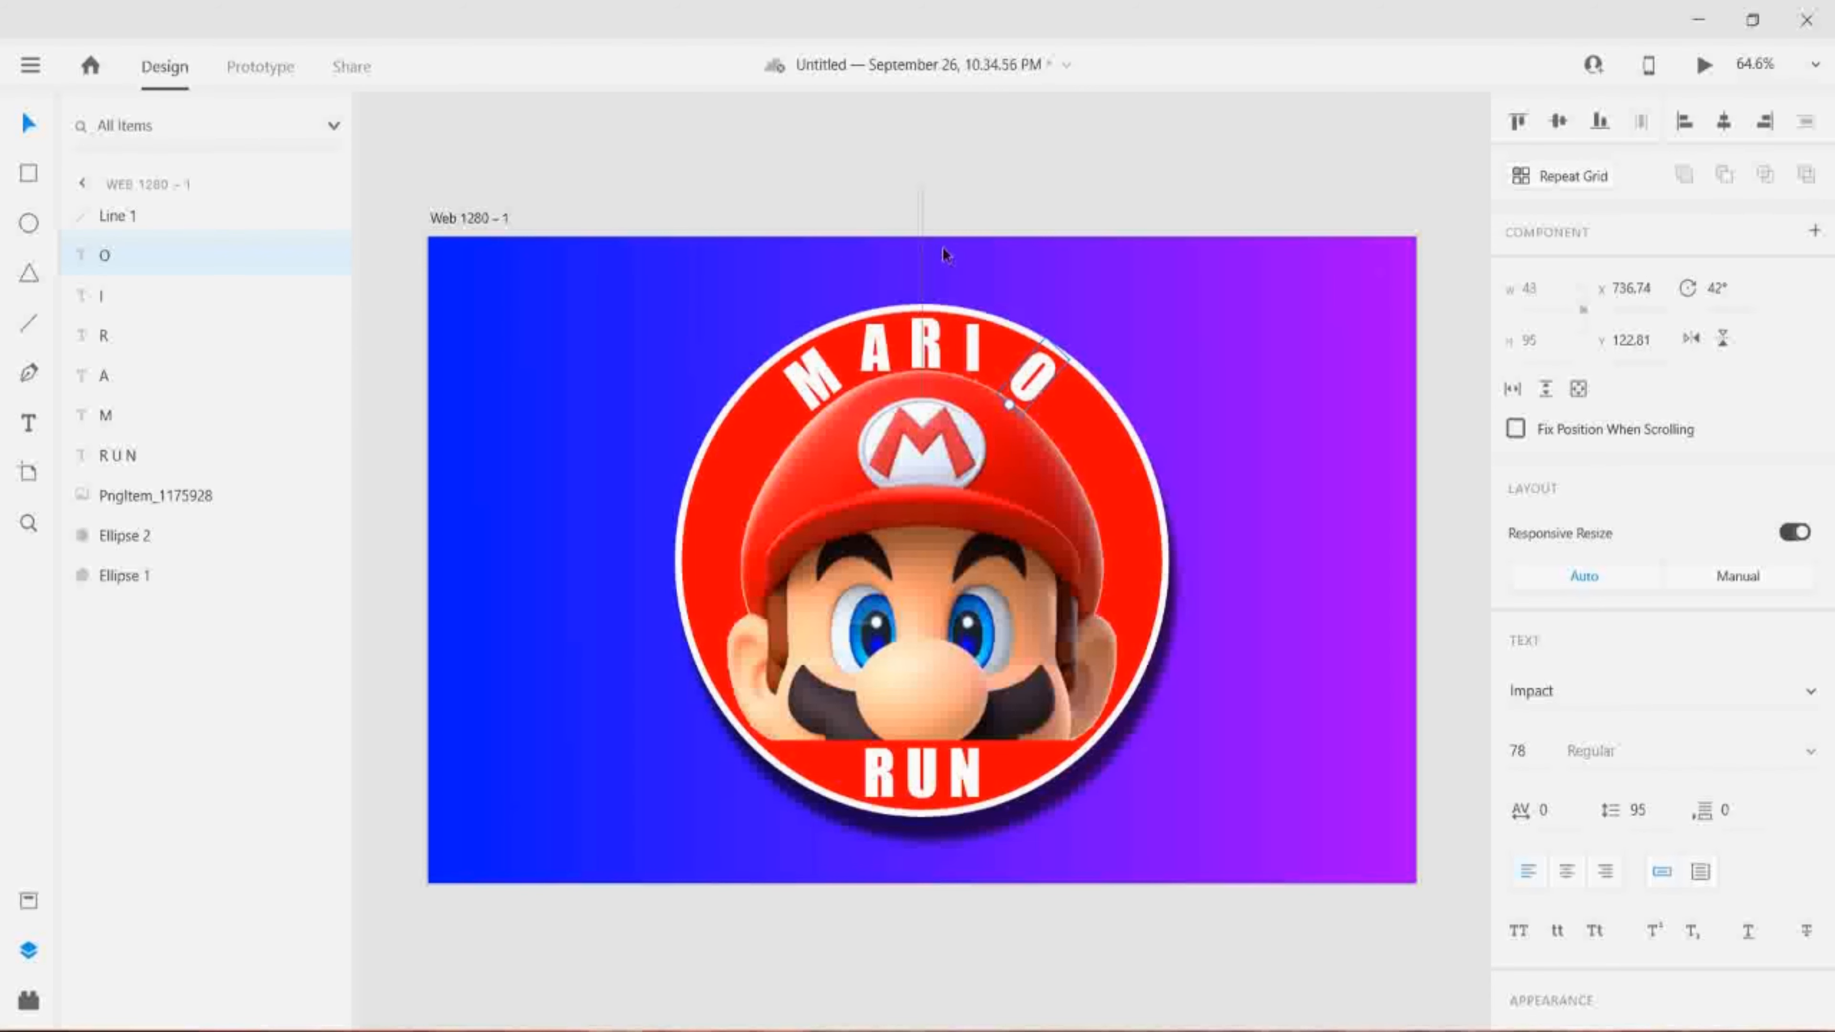
- Rotate the I to about 21° and the A to about -21°, positioning both along the circle's curve
left_click_drag(967, 354, 969, 394)
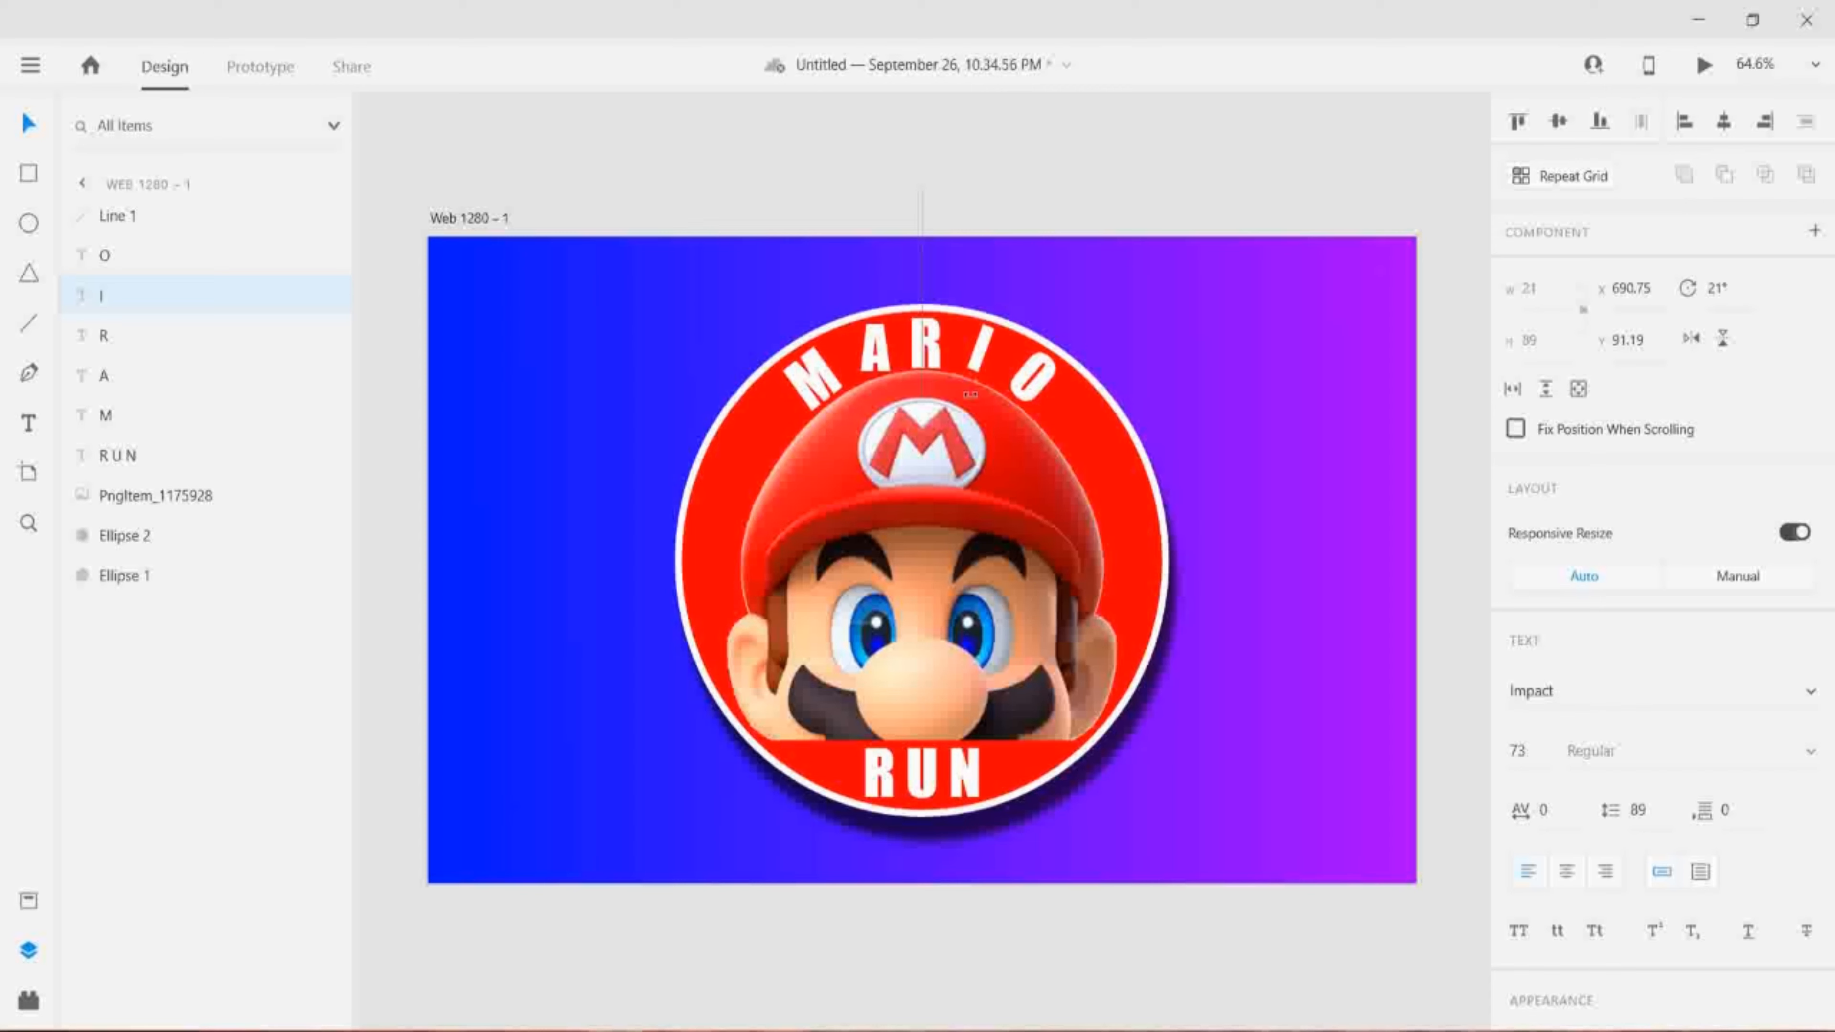
left_click(878, 359)
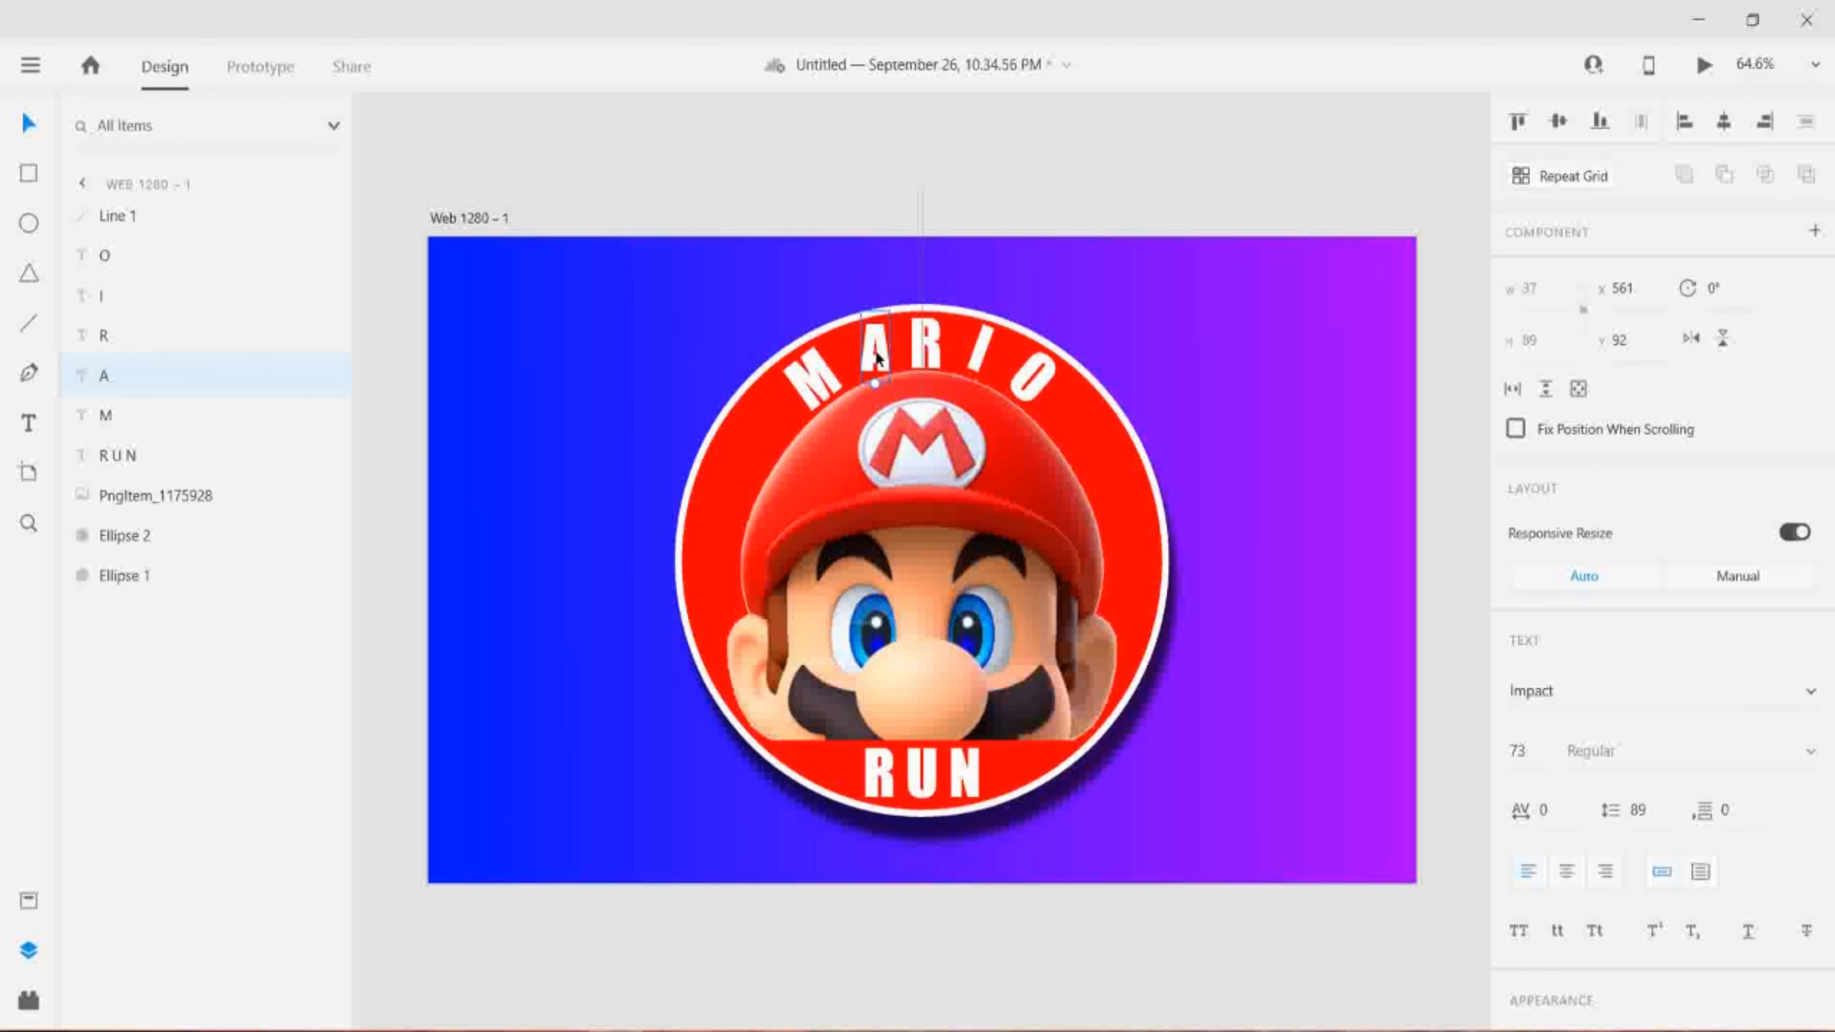
left_click_drag(876, 357, 886, 393)
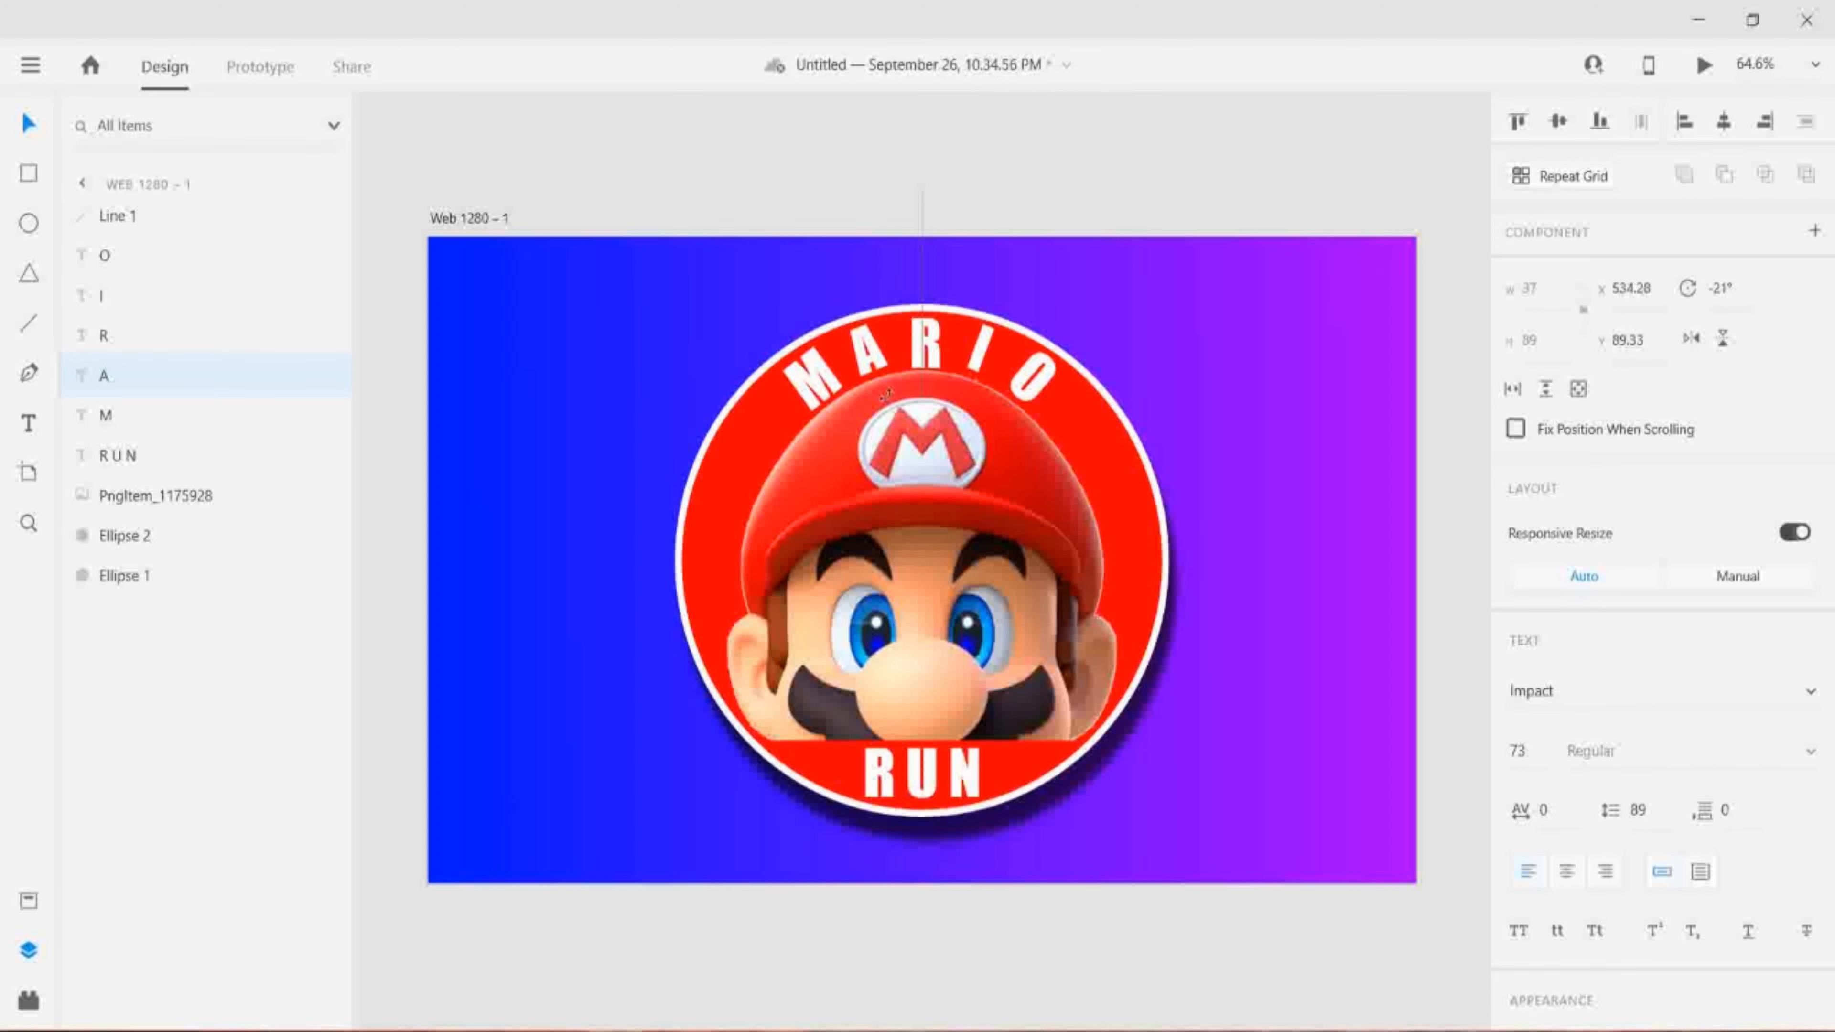
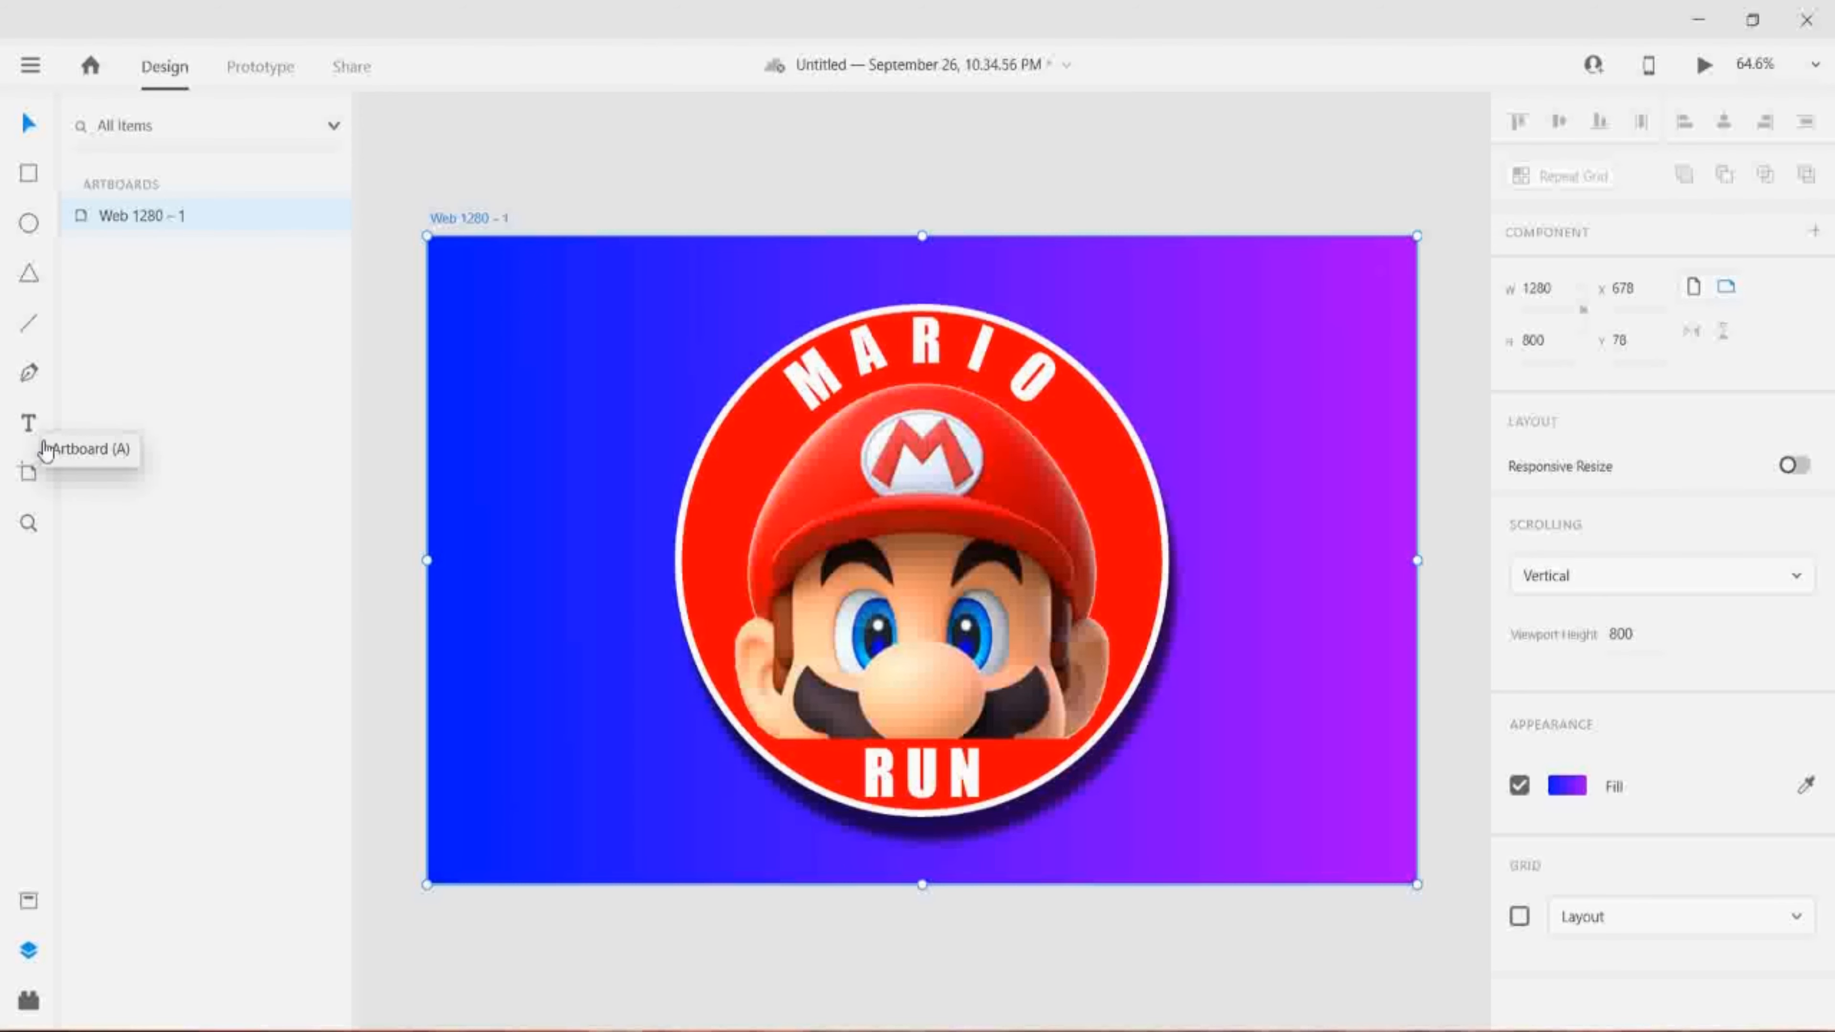
- Draw a horizontal rectangle about 533 × 37 px across the red circle over the cap's badge
left_click(30, 179)
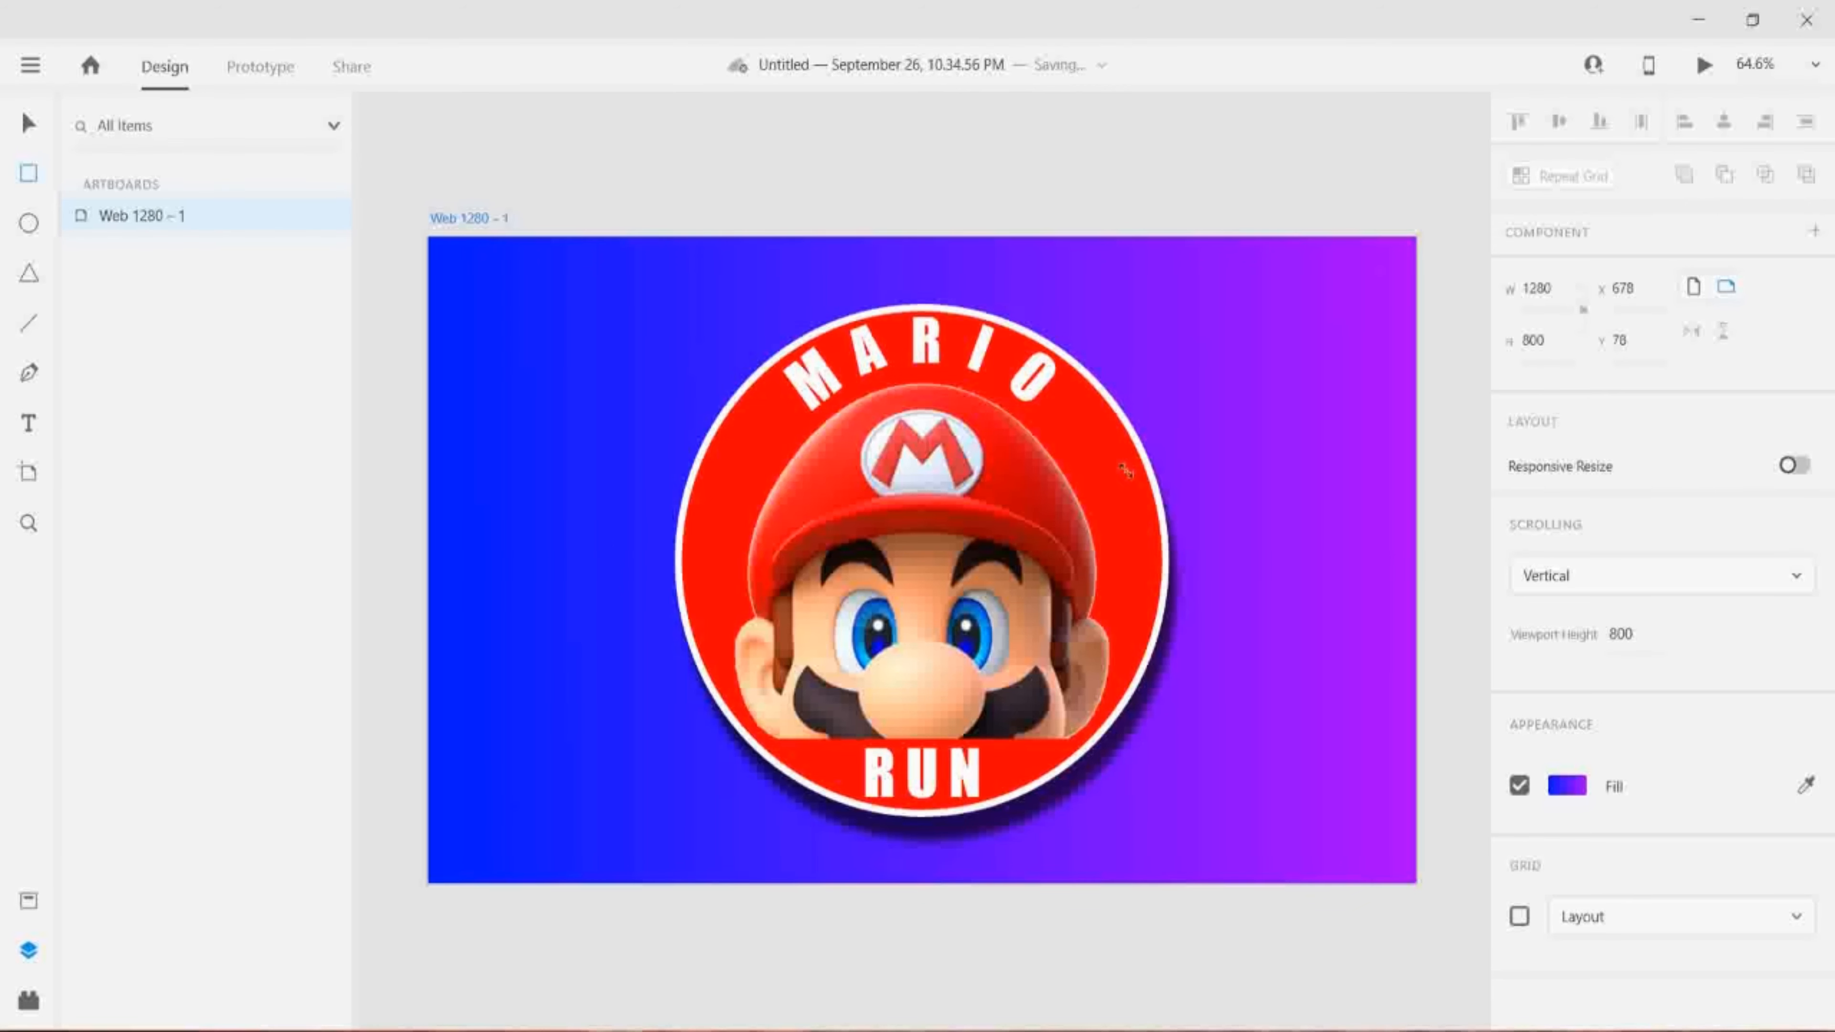
left_click_drag(1125, 469, 714, 438)
left_click(22, 123)
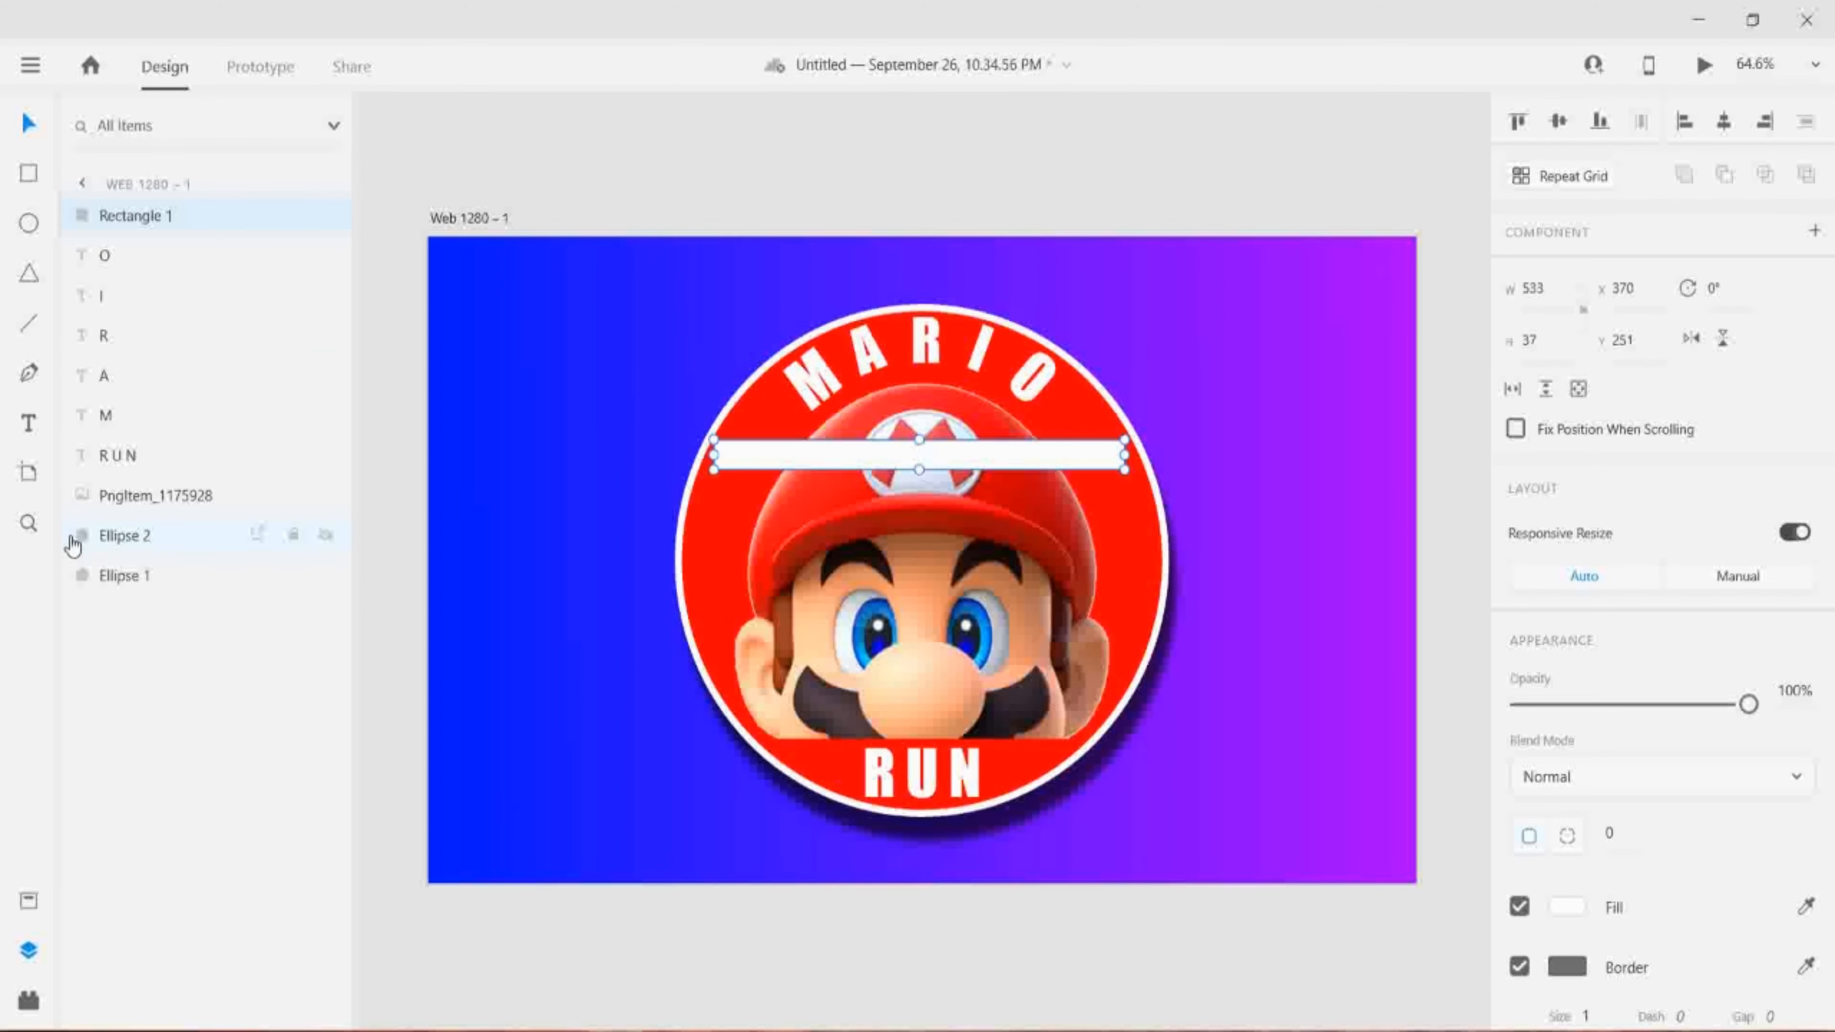
left_click(28, 522)
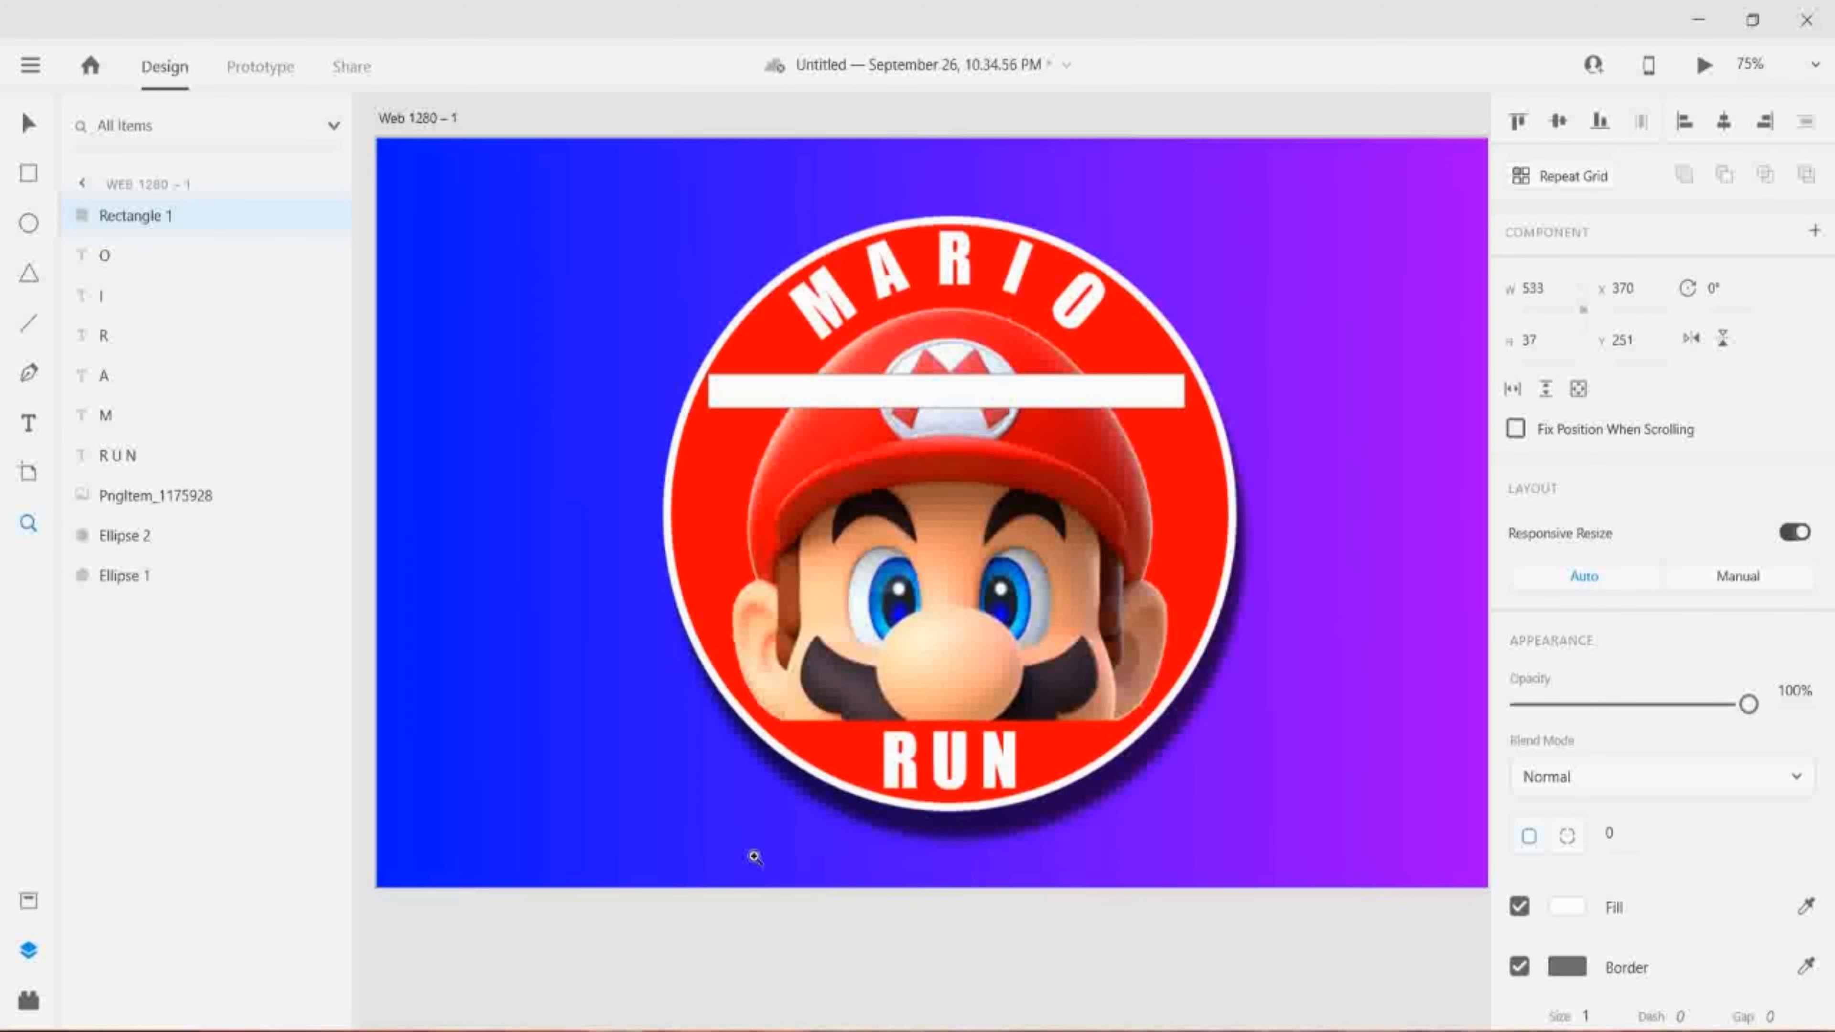
left_click(753, 854)
scroll(1272, 872, "up", 3)
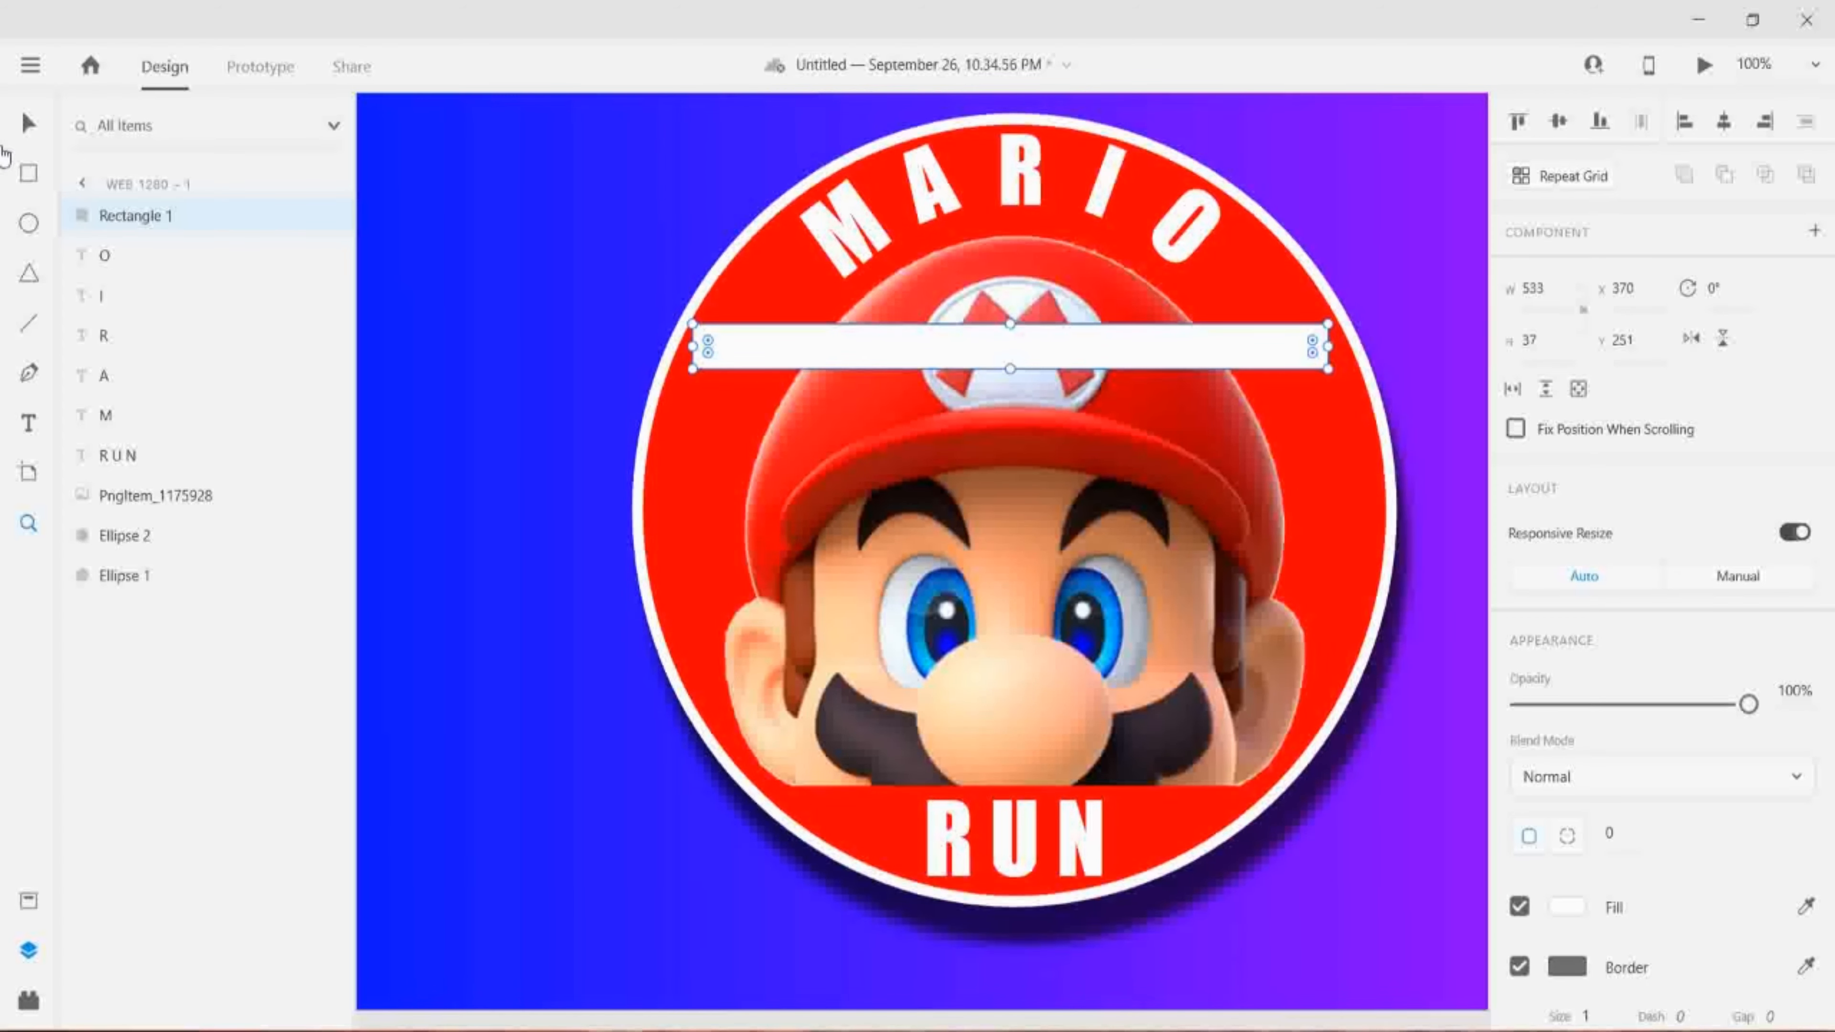
left_click(1460, 686)
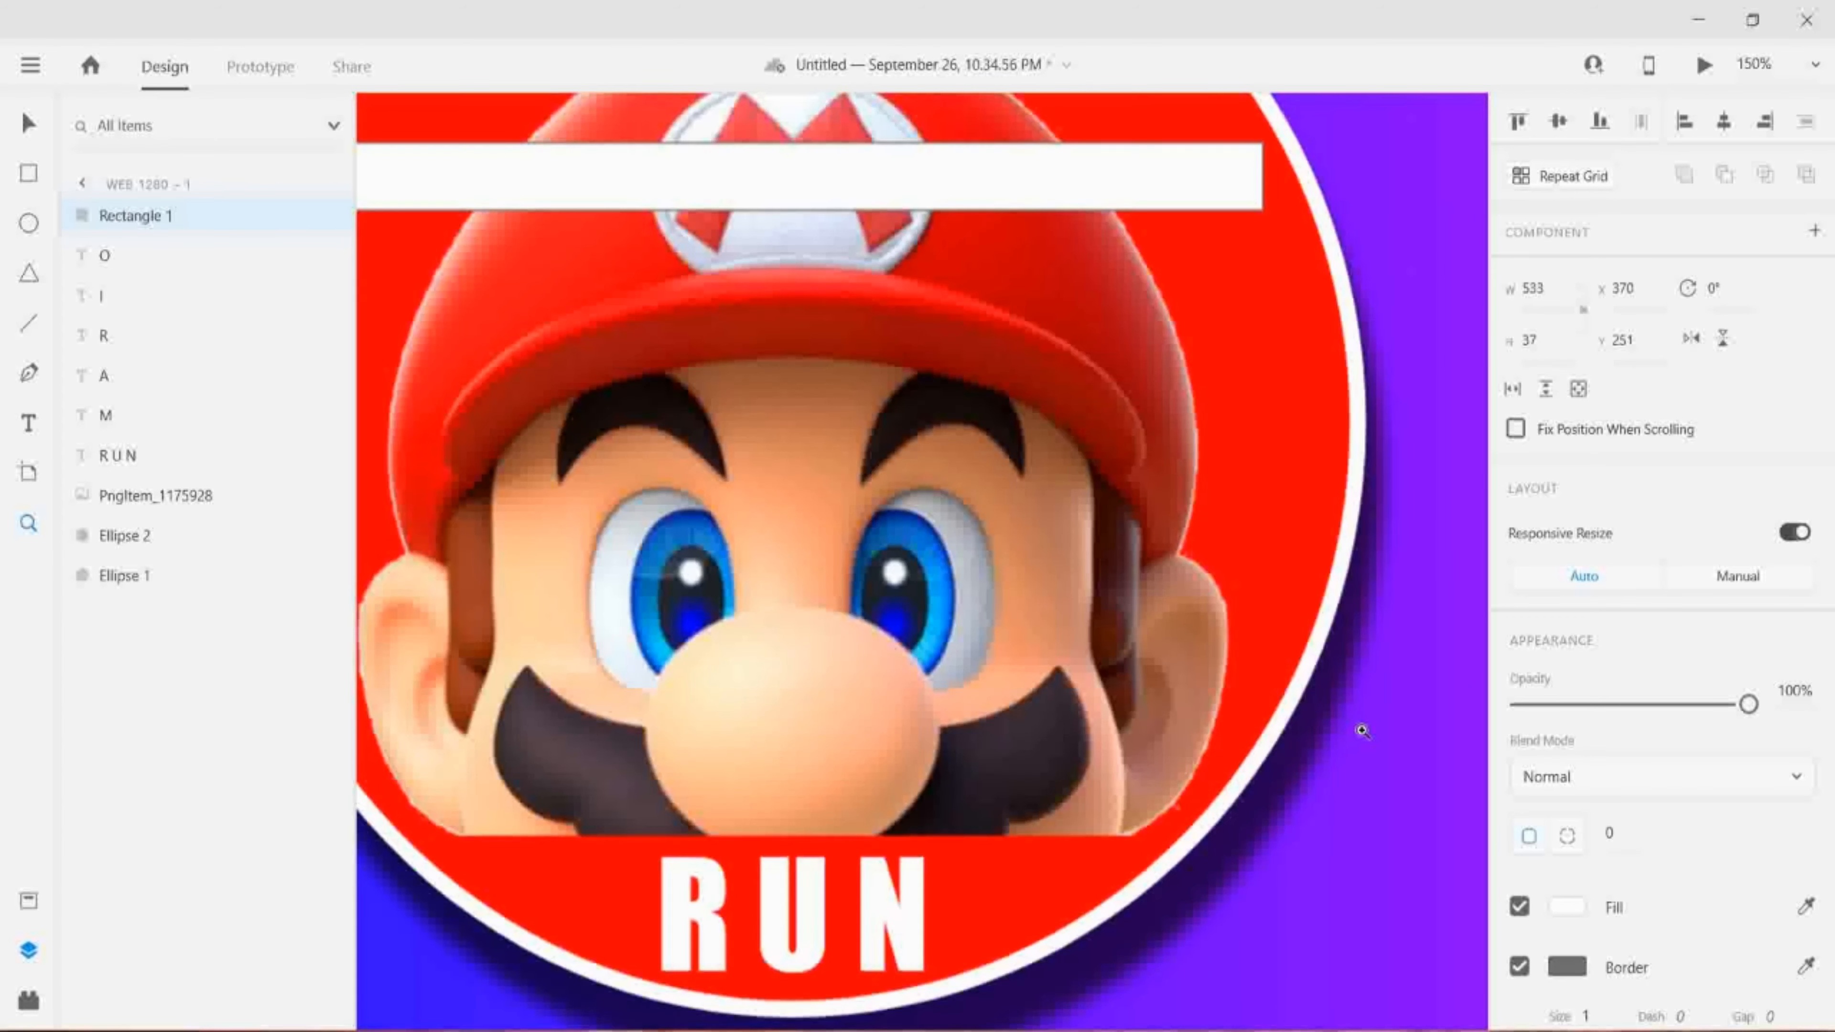
left_click(1815, 67)
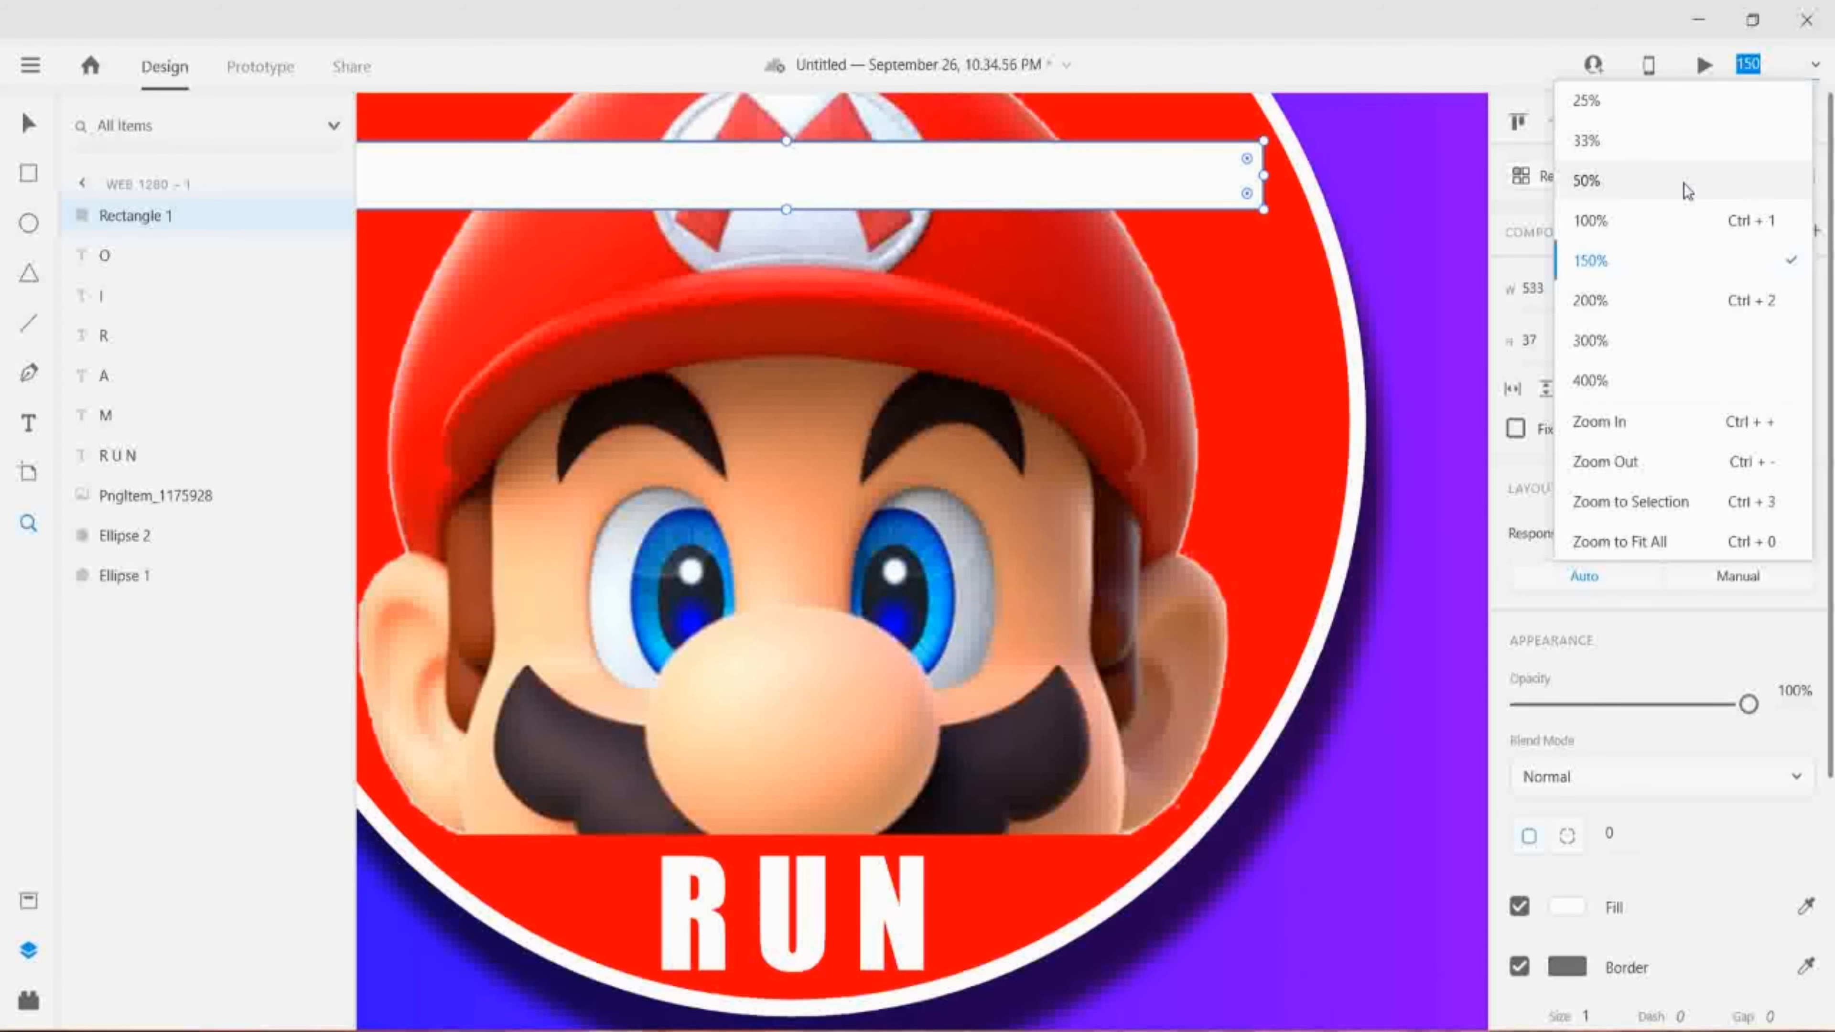
left_click(1642, 221)
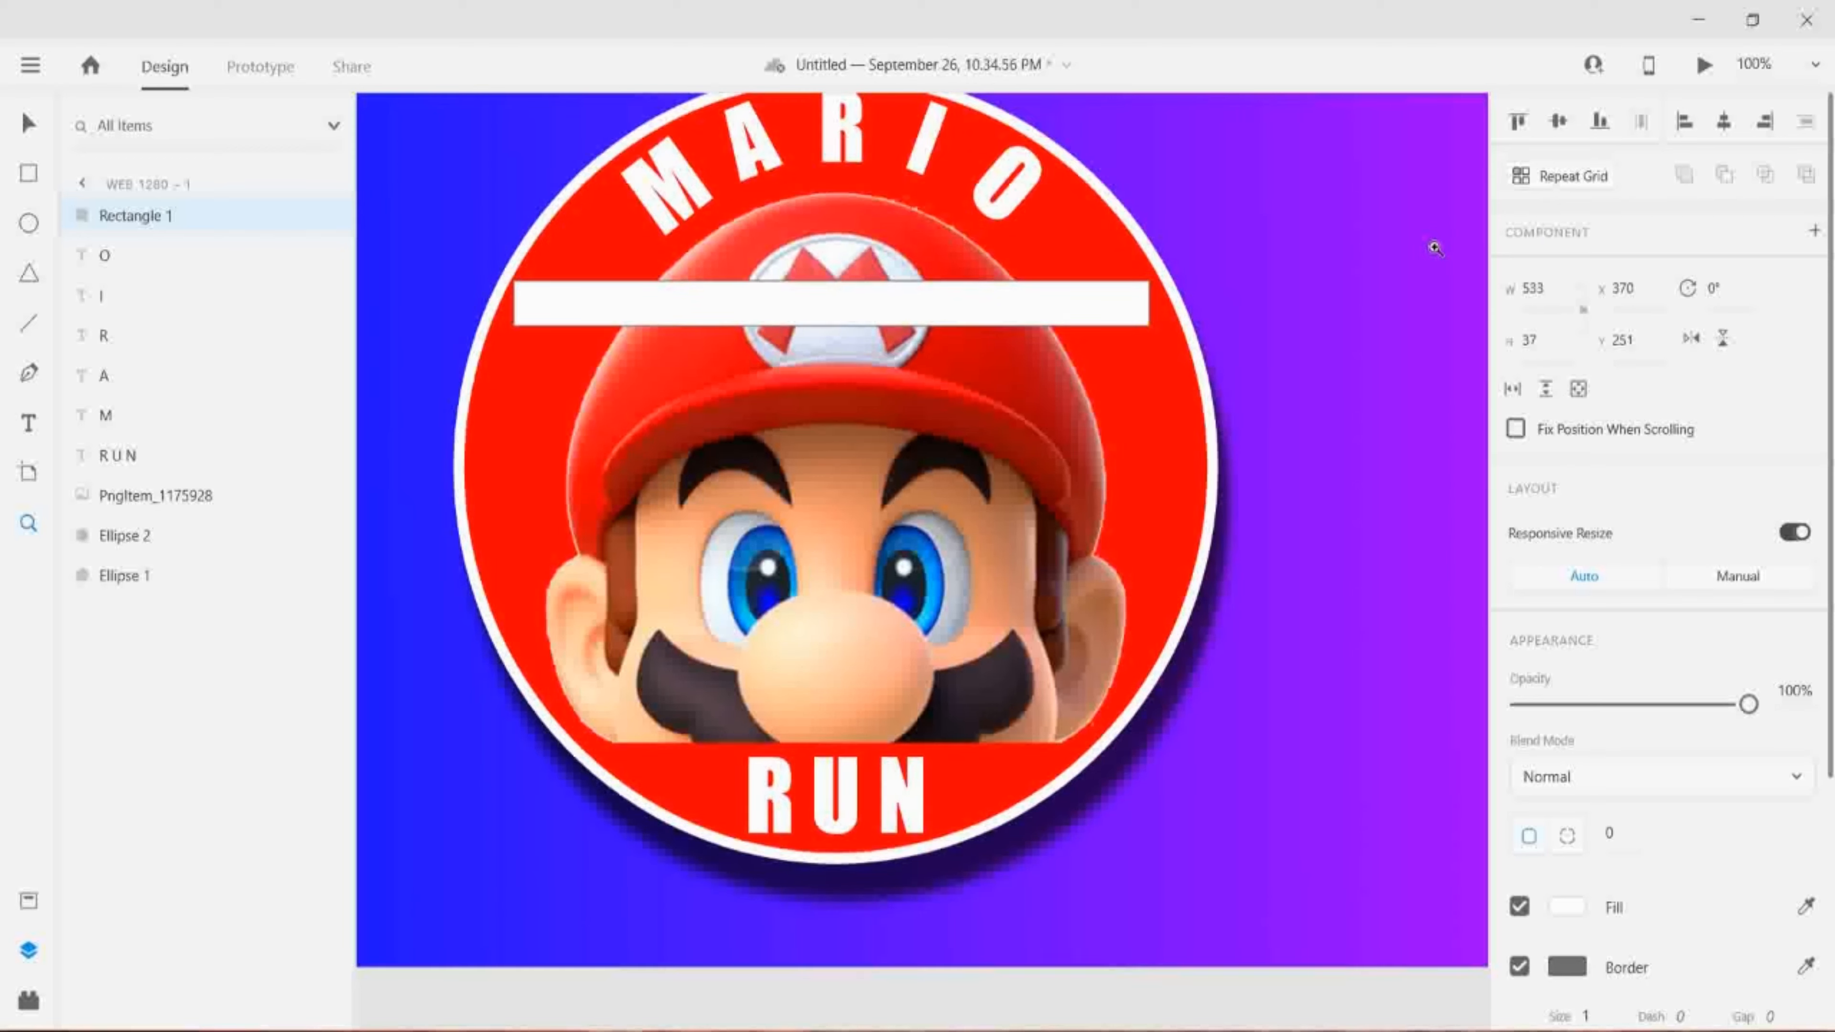
left_click(520, 872)
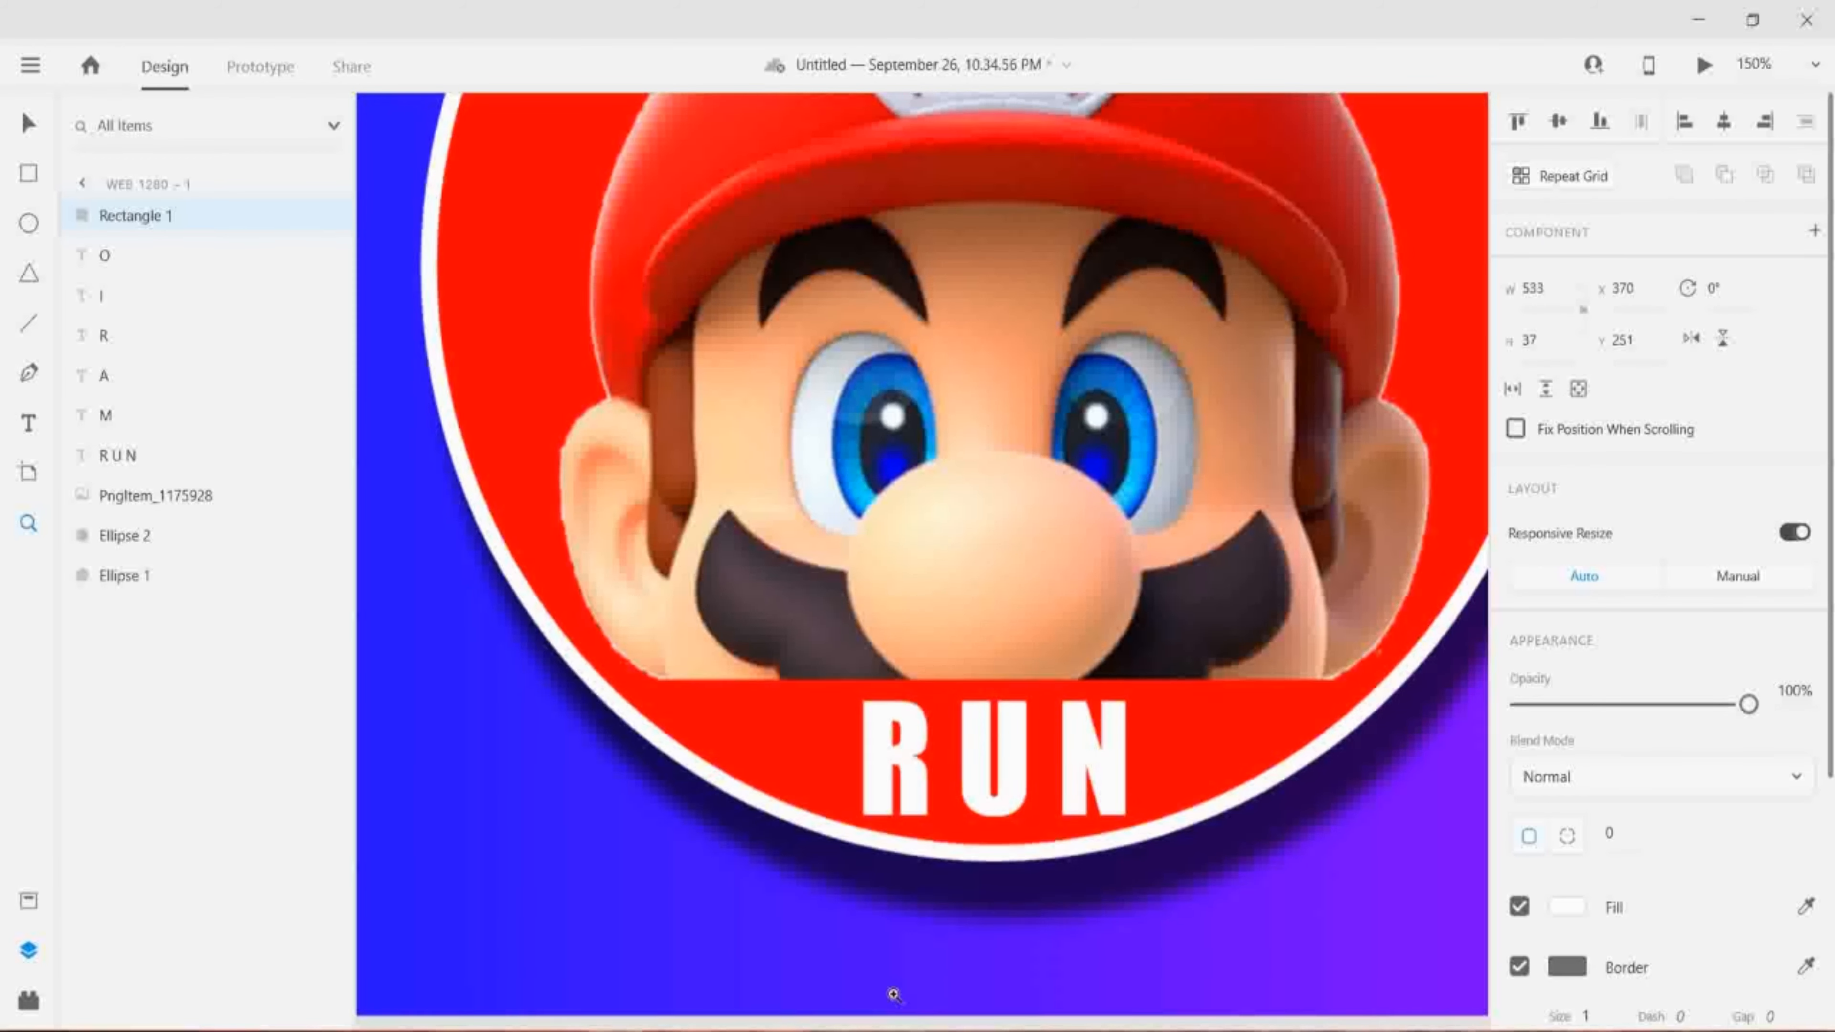
- Round the ends of the white rectangle across the cap to a corner radius of 19
left_click(1814, 67)
left_click(1629, 222)
scroll(1309, 484, "up", 3)
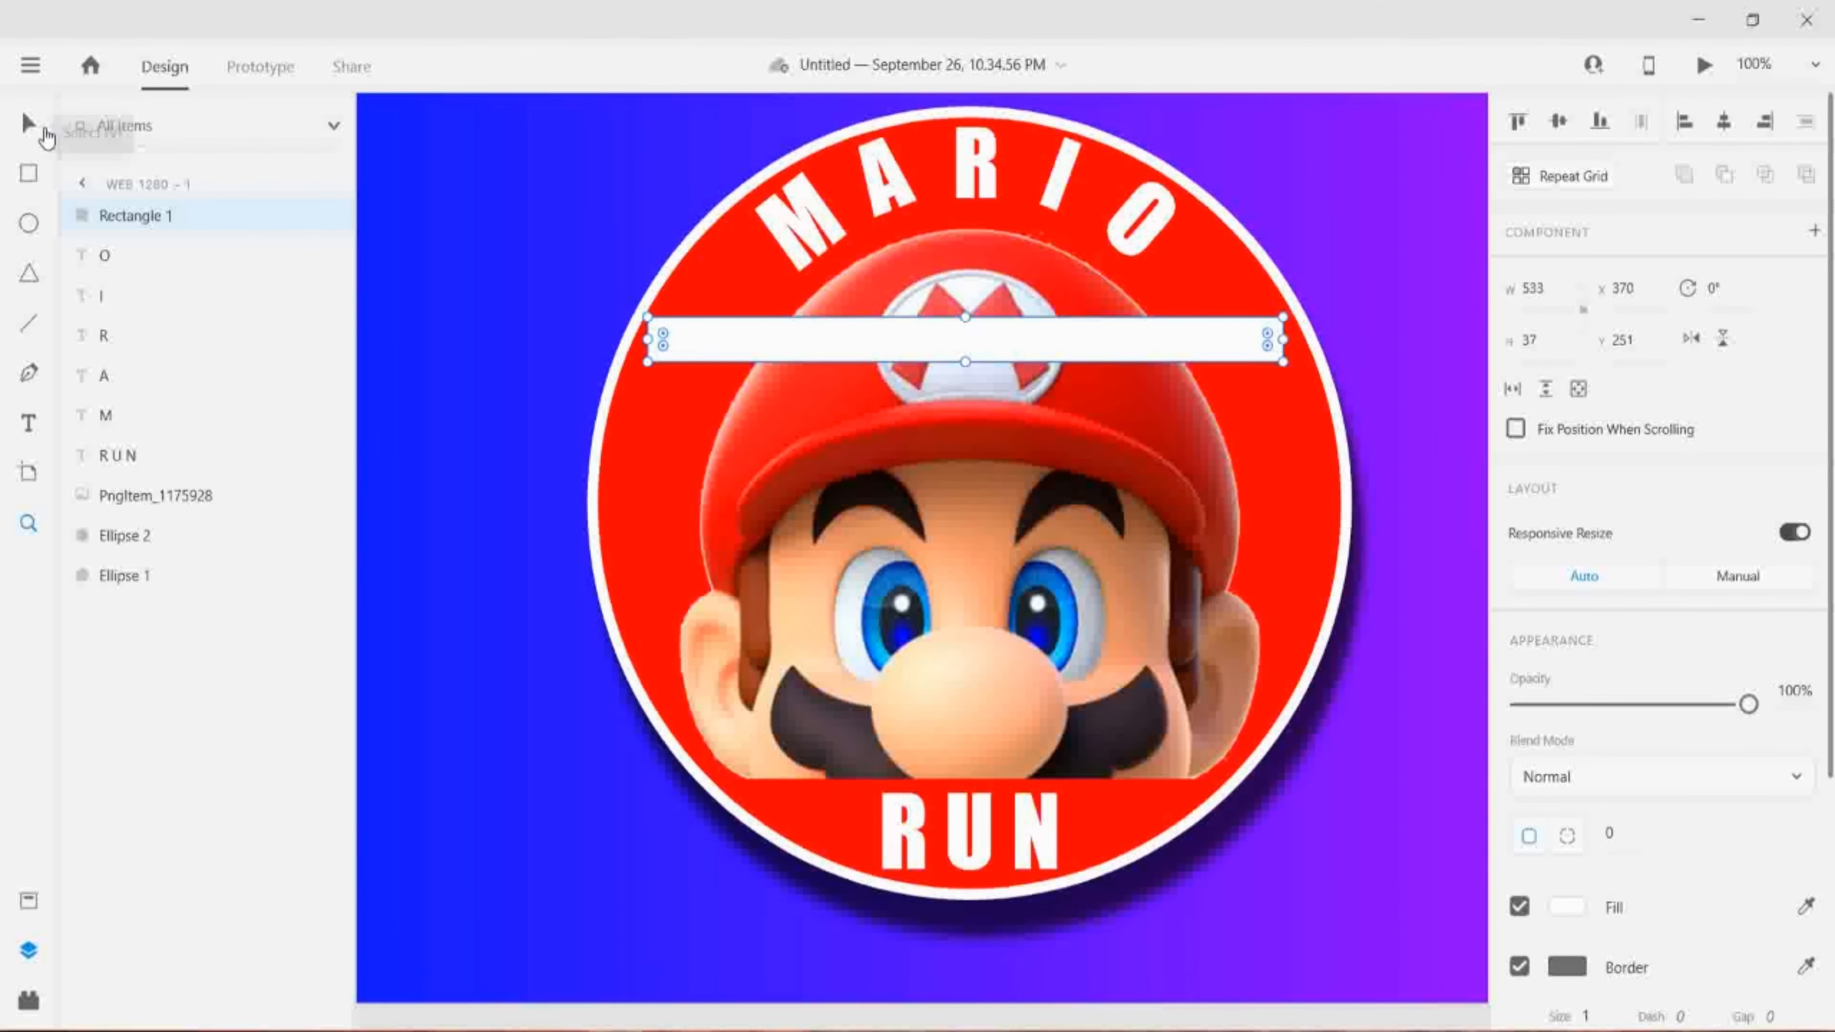
left_click(42, 128)
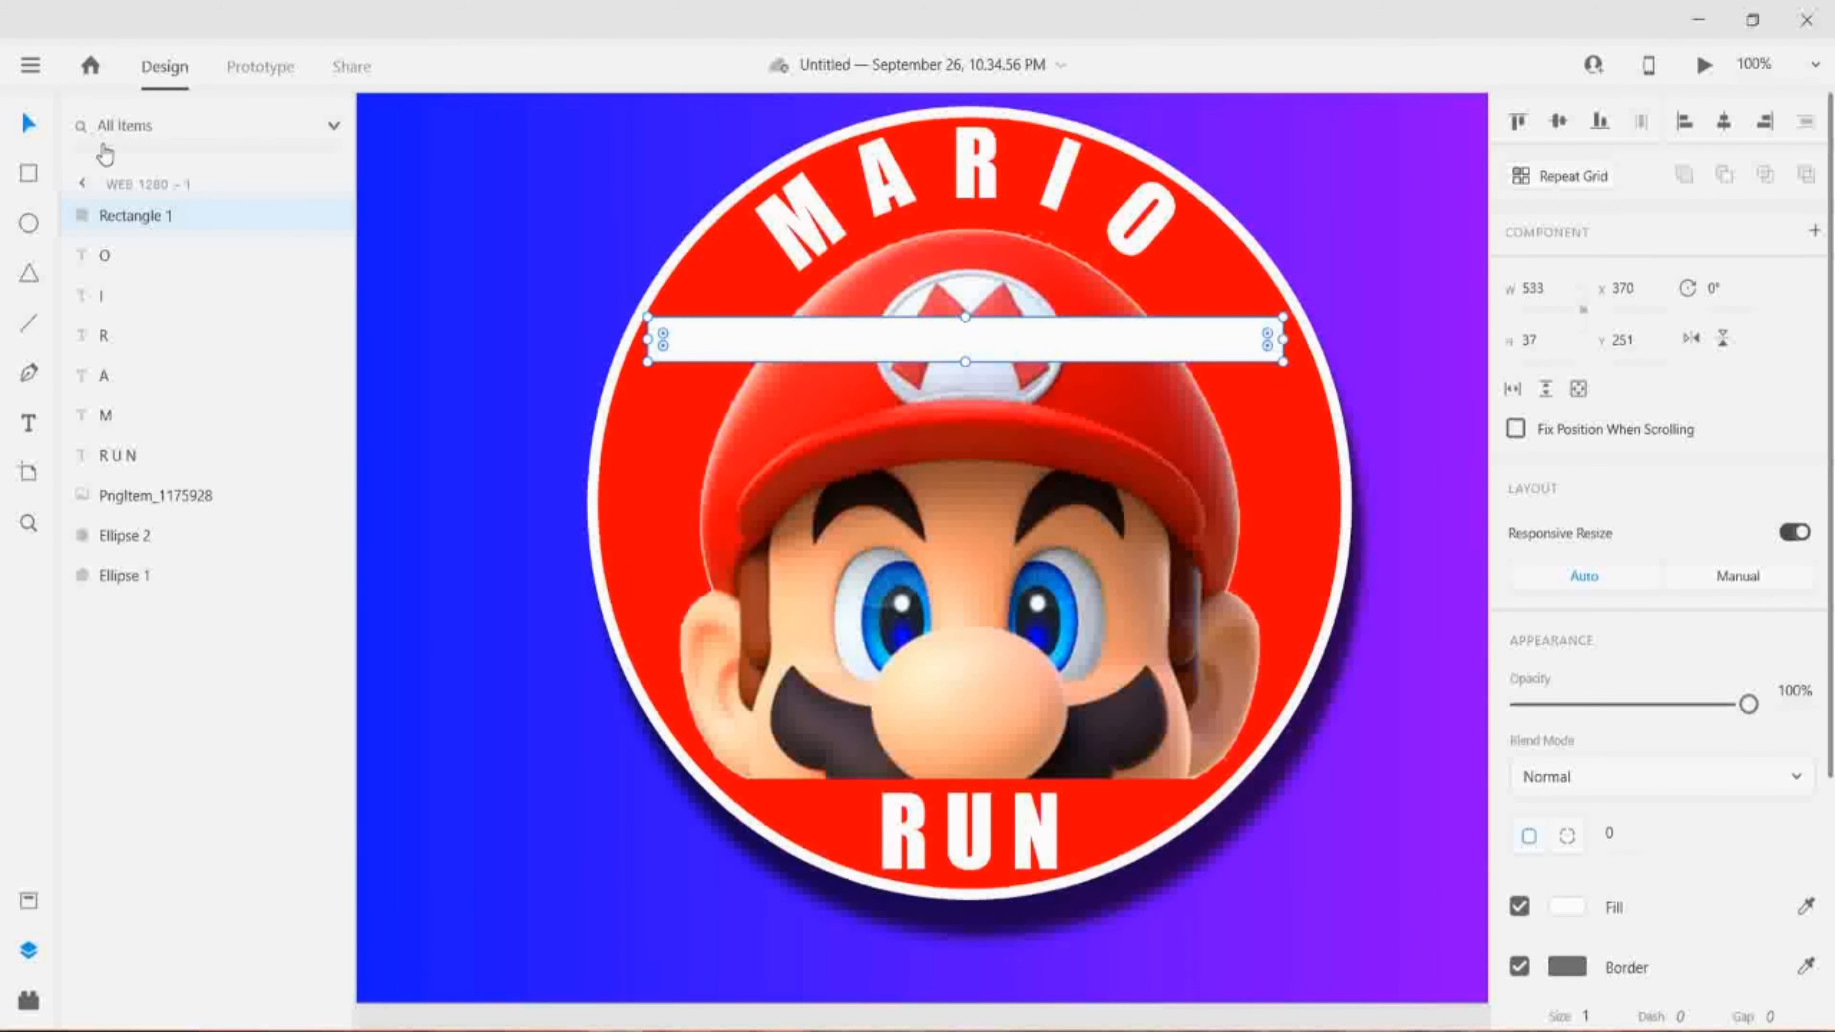
left_click_drag(665, 337, 683, 341)
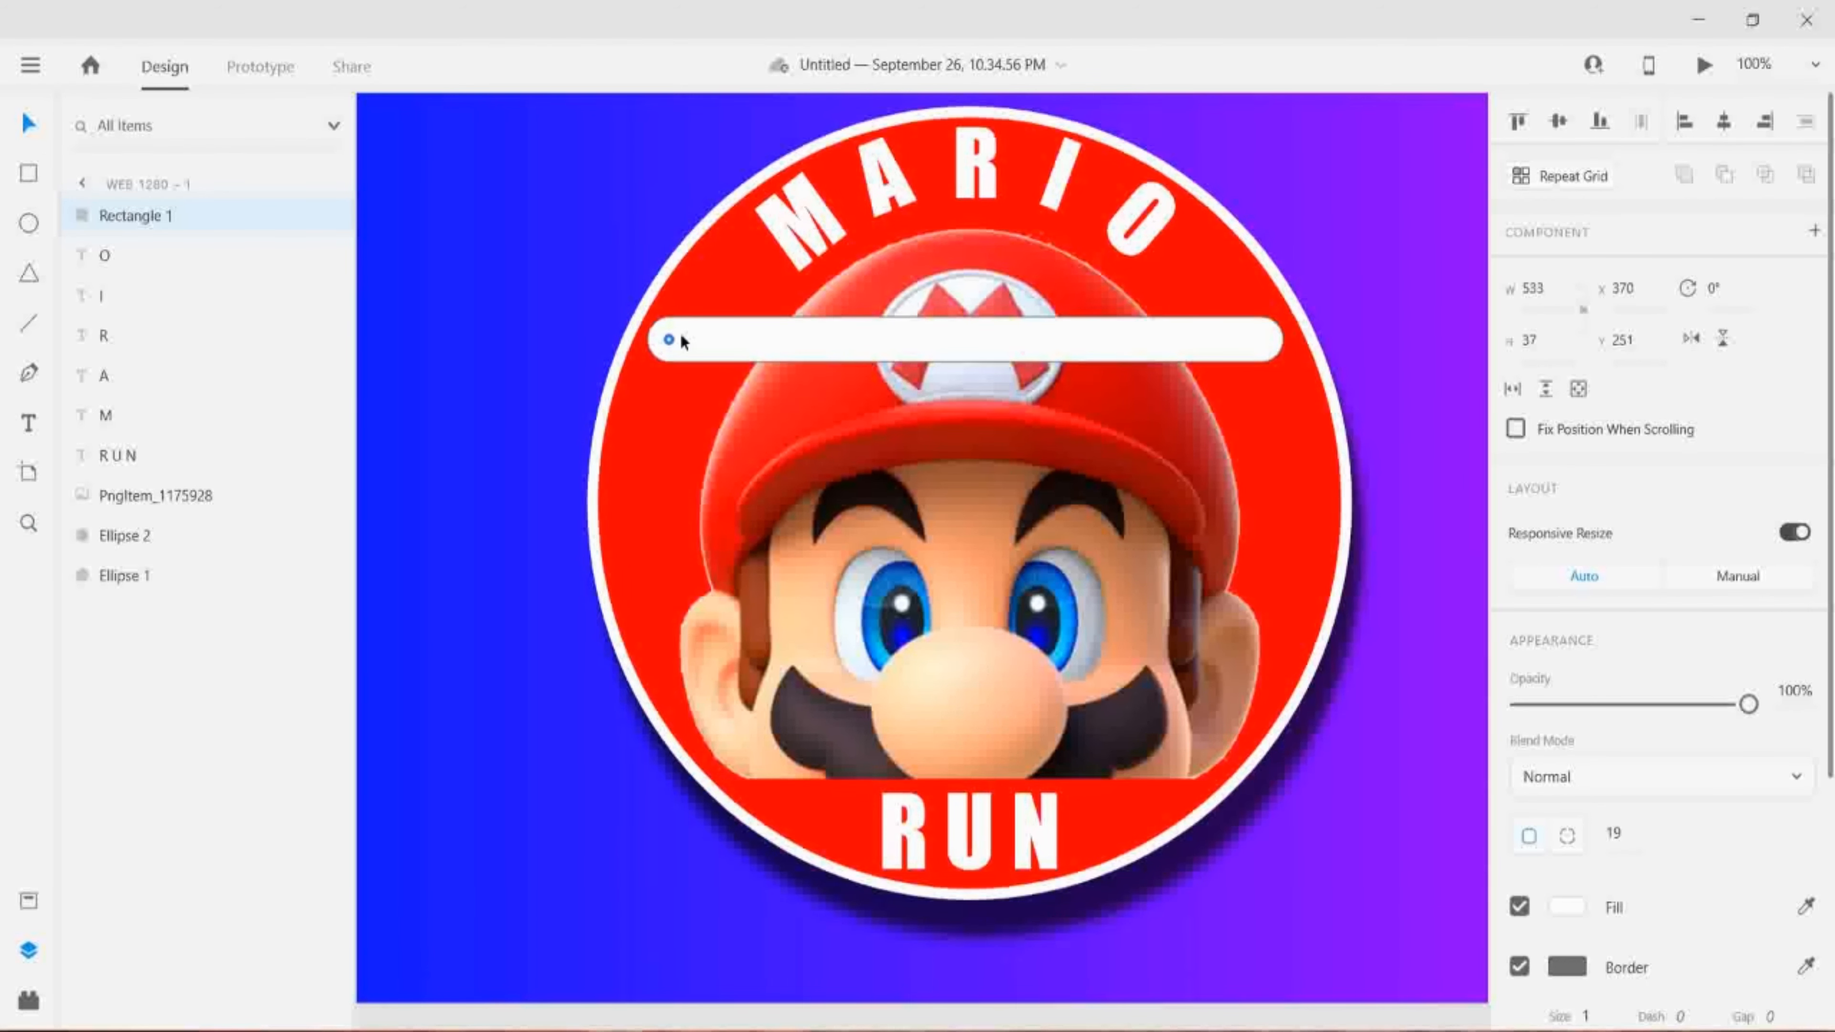
- Remove the rounded bar's border, fill it with black and lower its opacity to 60%
left_click(1519, 966)
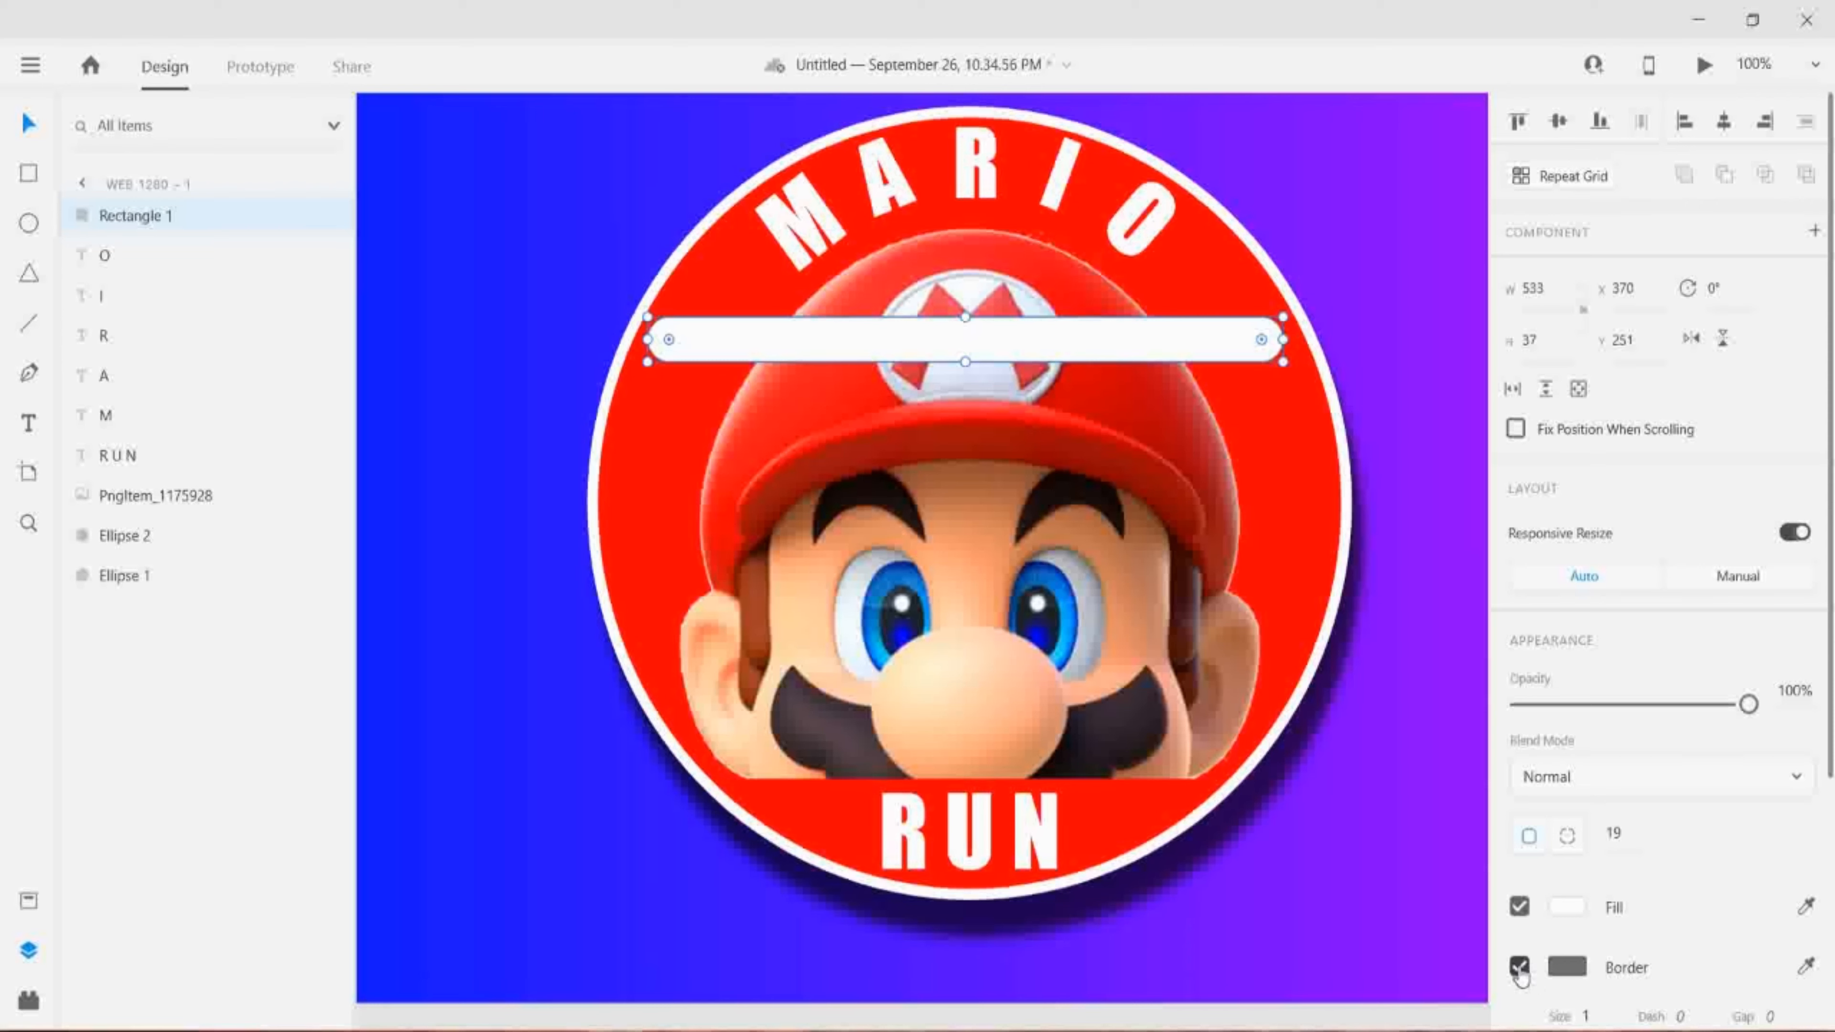
left_click(1567, 908)
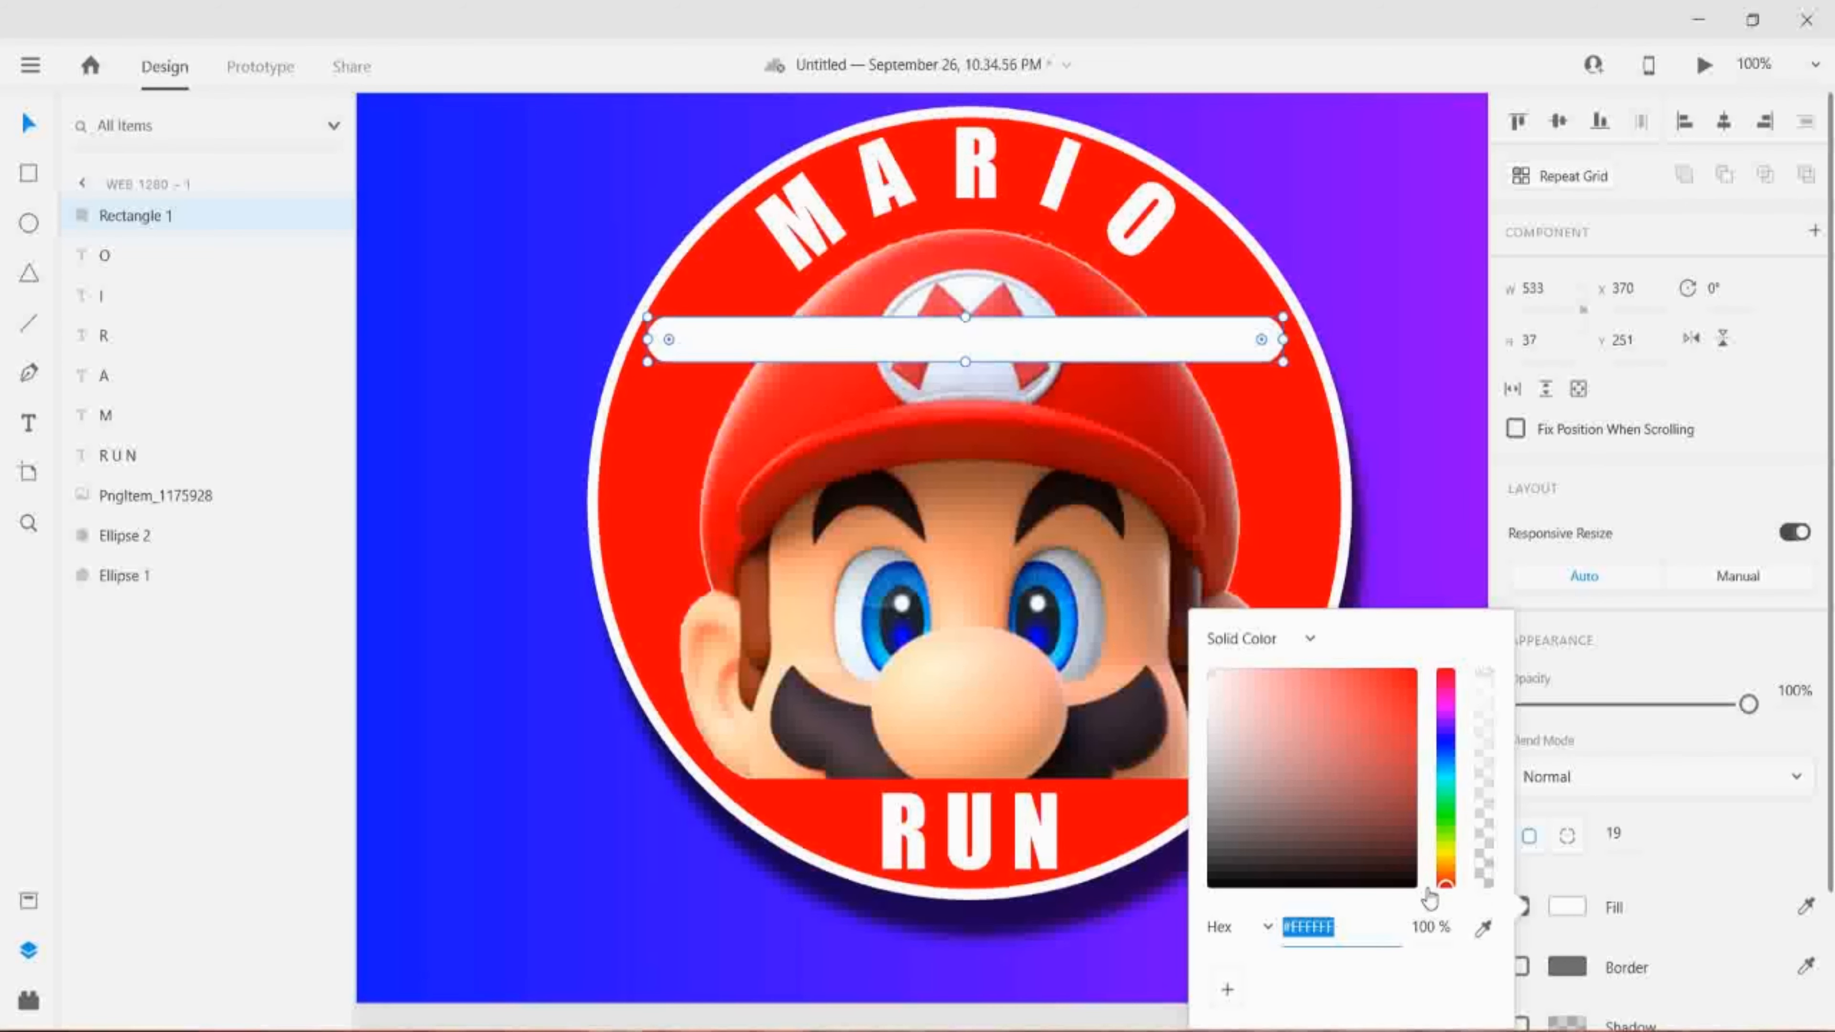
left_click(1407, 879)
left_click(1748, 704)
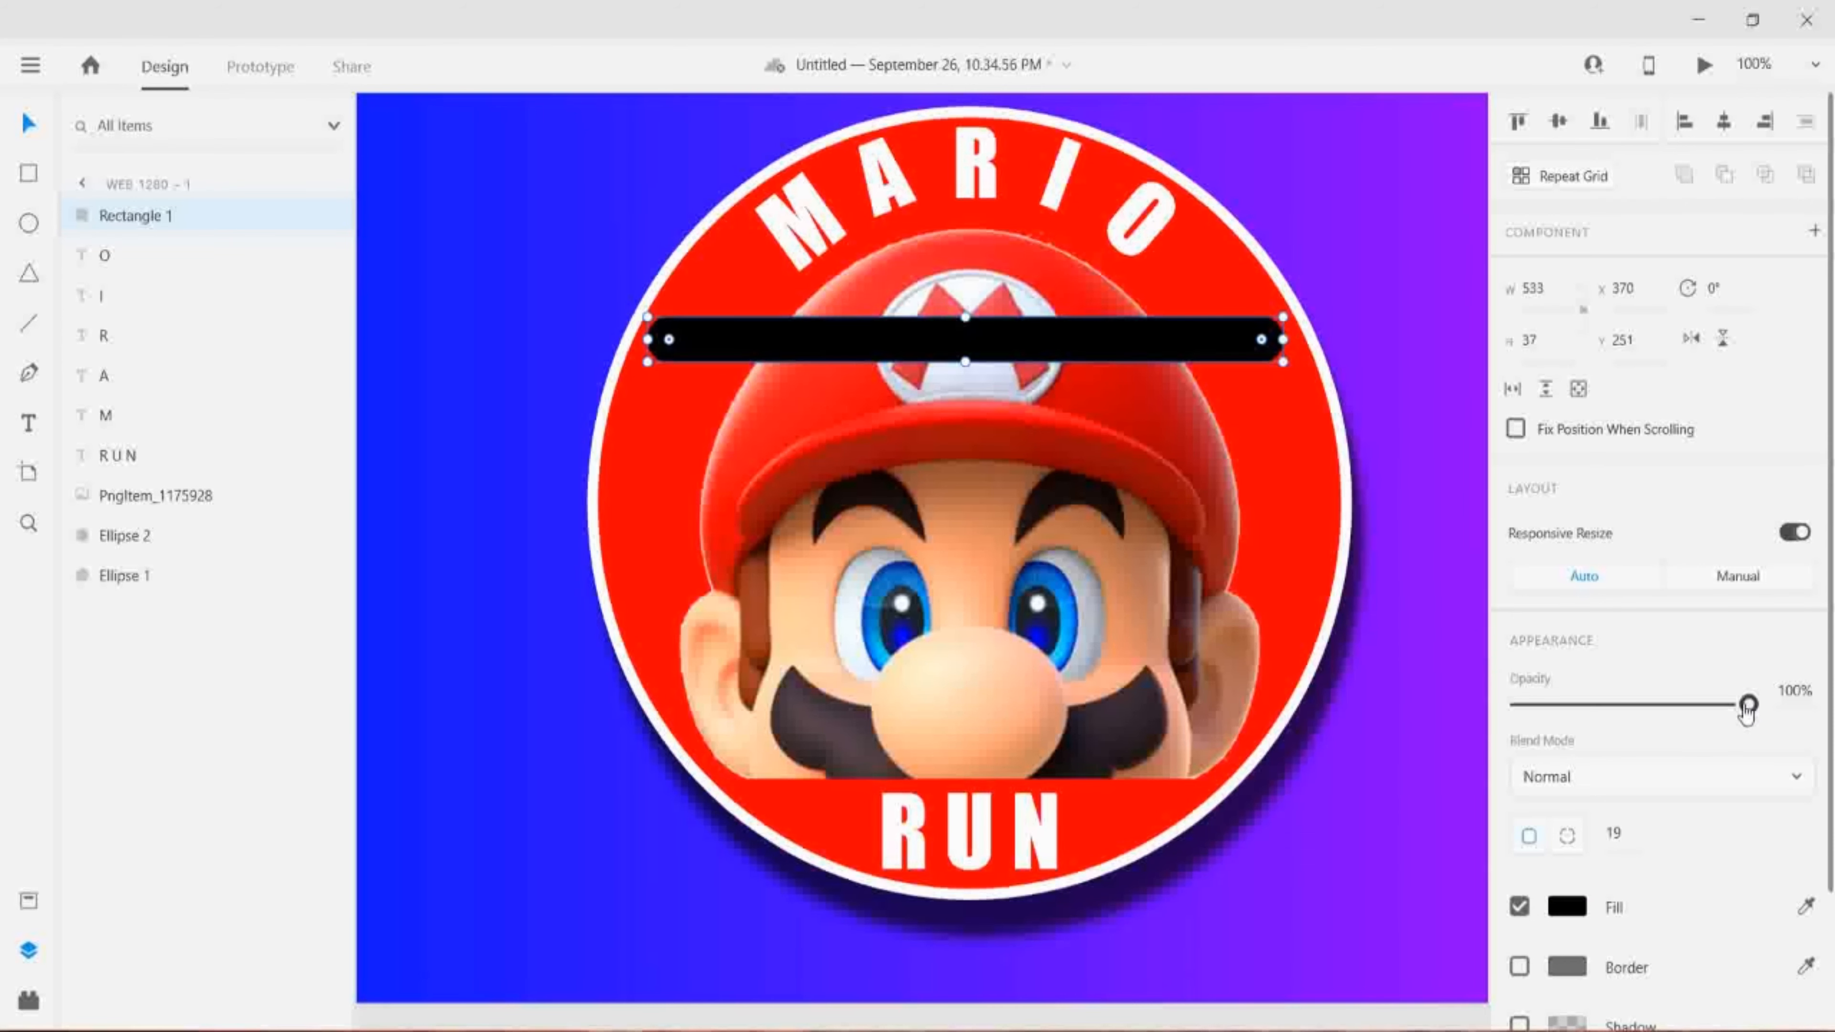
left_click_drag(1748, 703, 1654, 709)
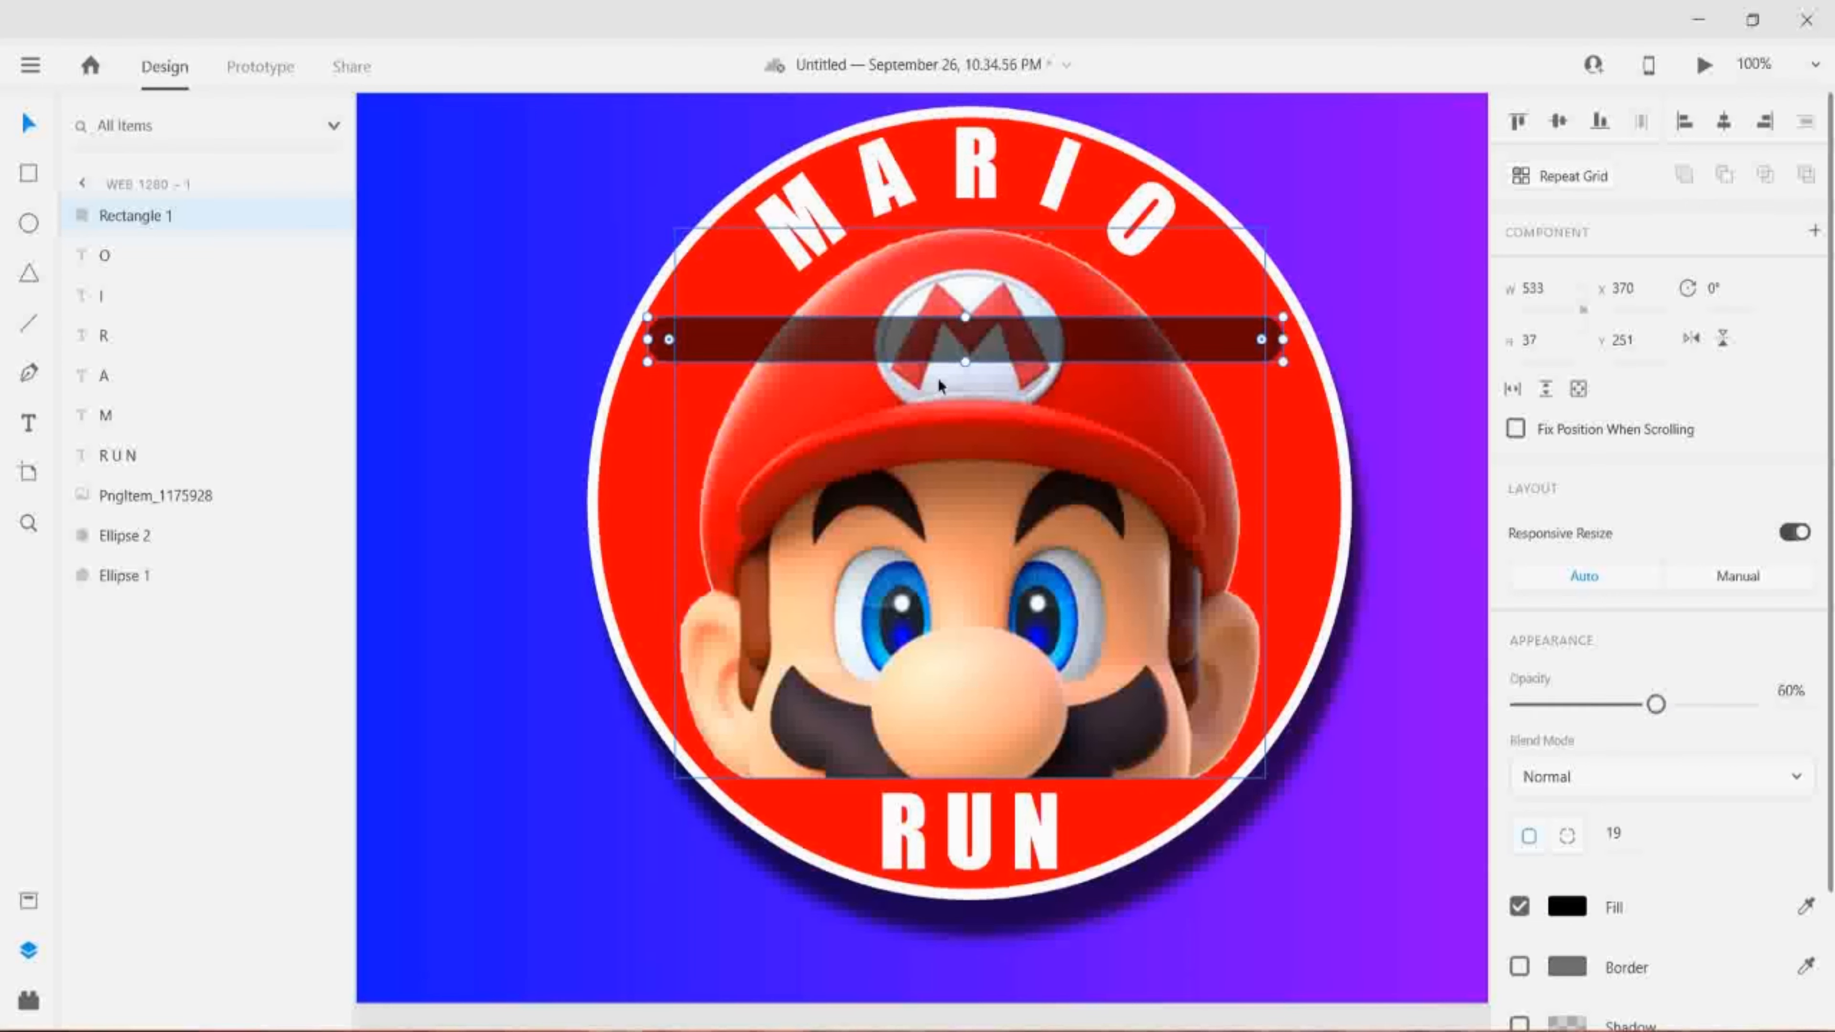
- Shift the dark bar up to about X 376, Y 222 and trim both ends to about 526 px wide within the circle
left_click_drag(1168, 356, 1170, 333)
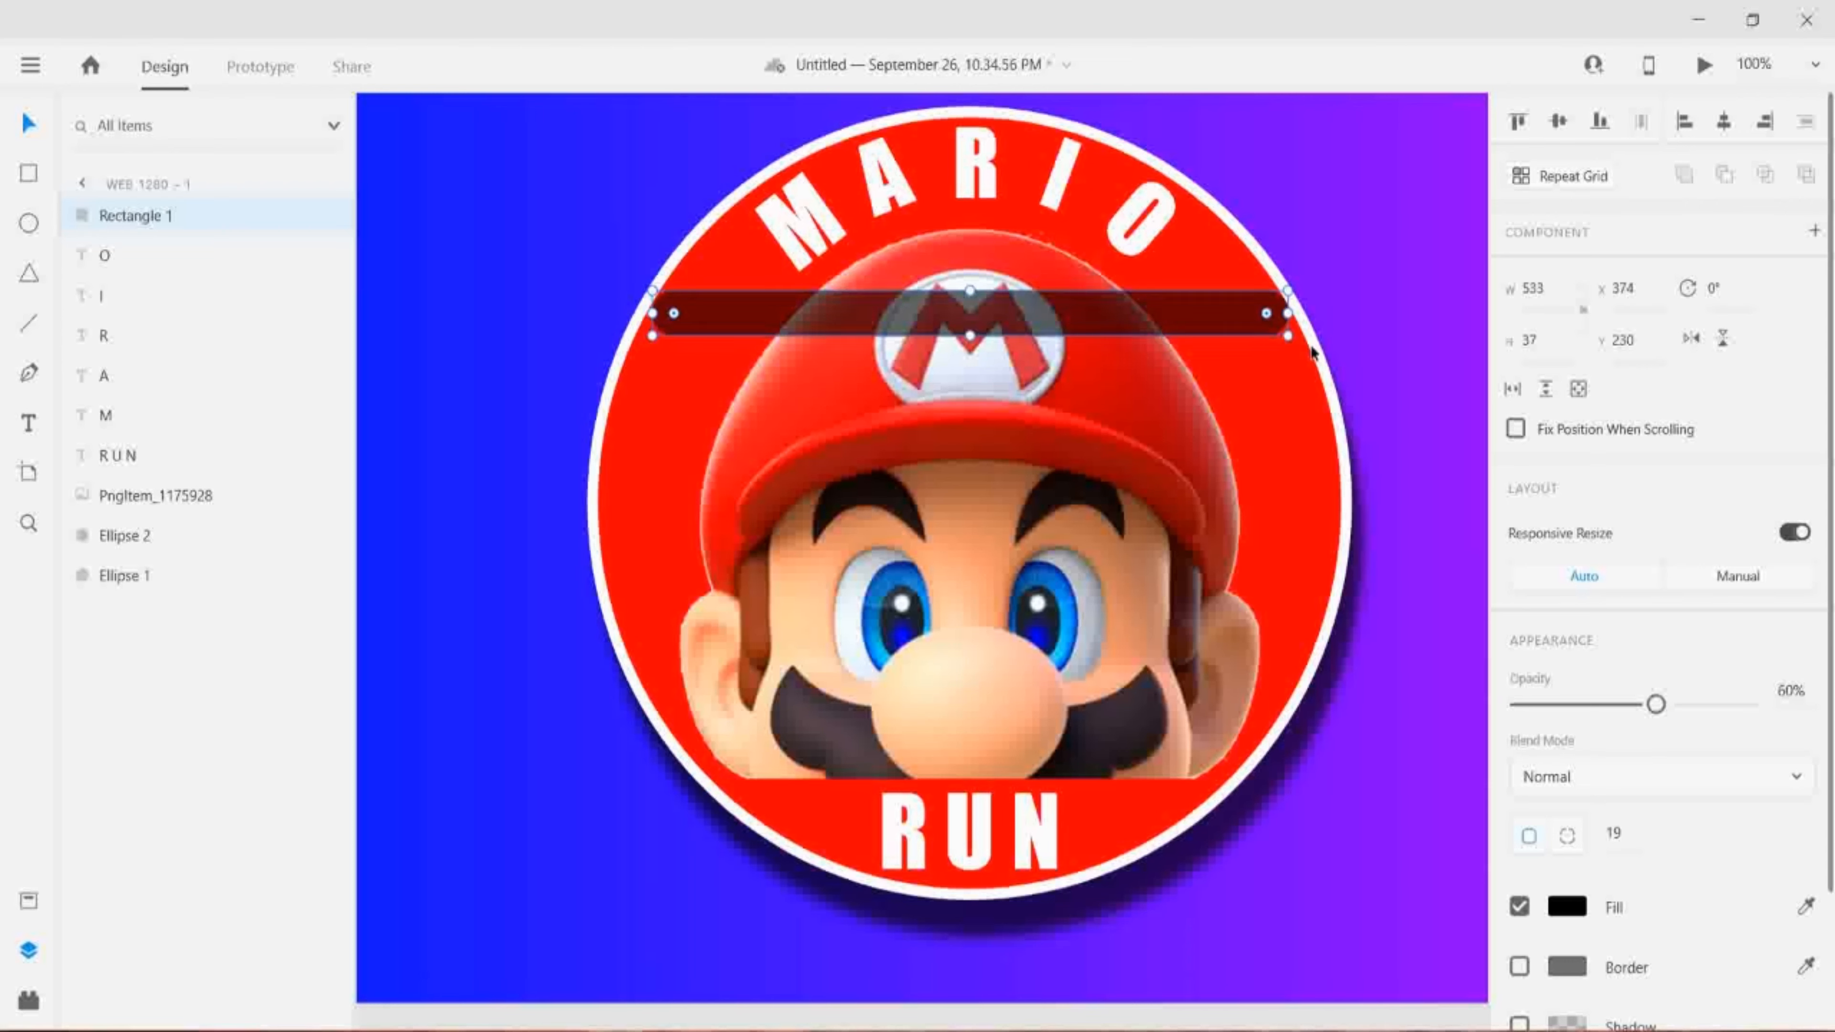
left_click(1393, 290)
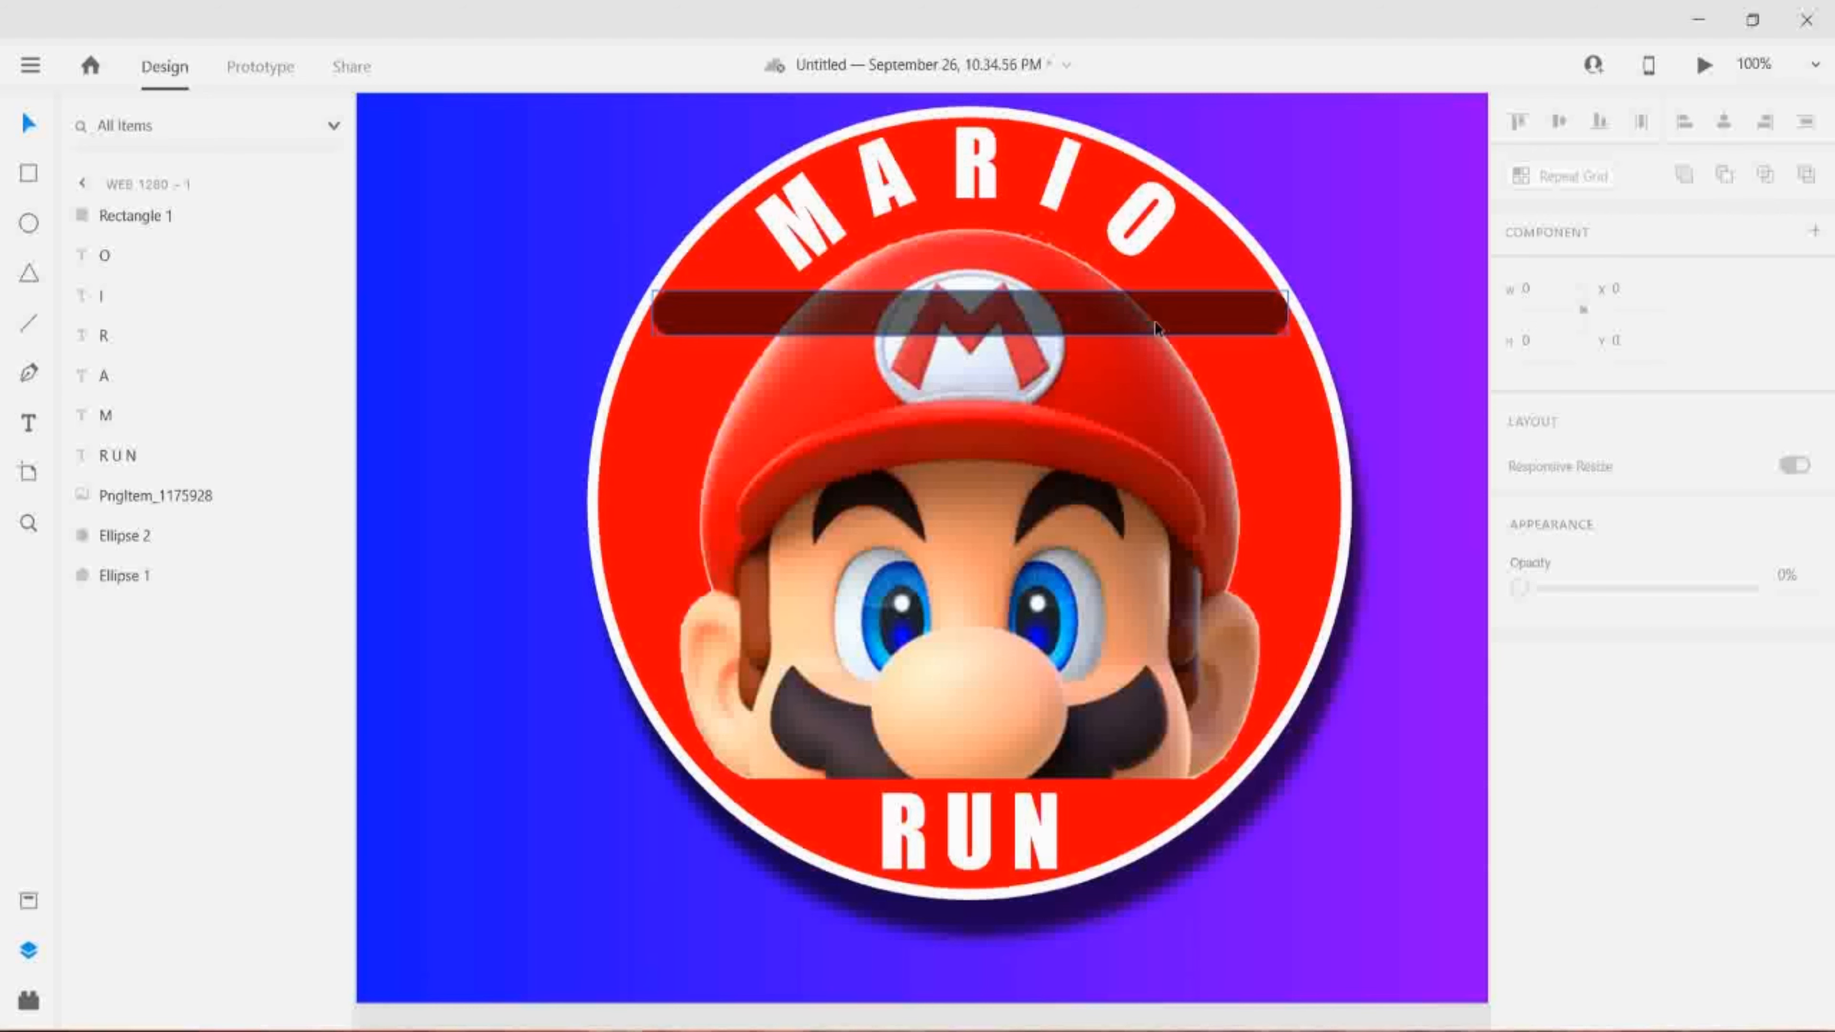
left_click_drag(1154, 329, 1155, 318)
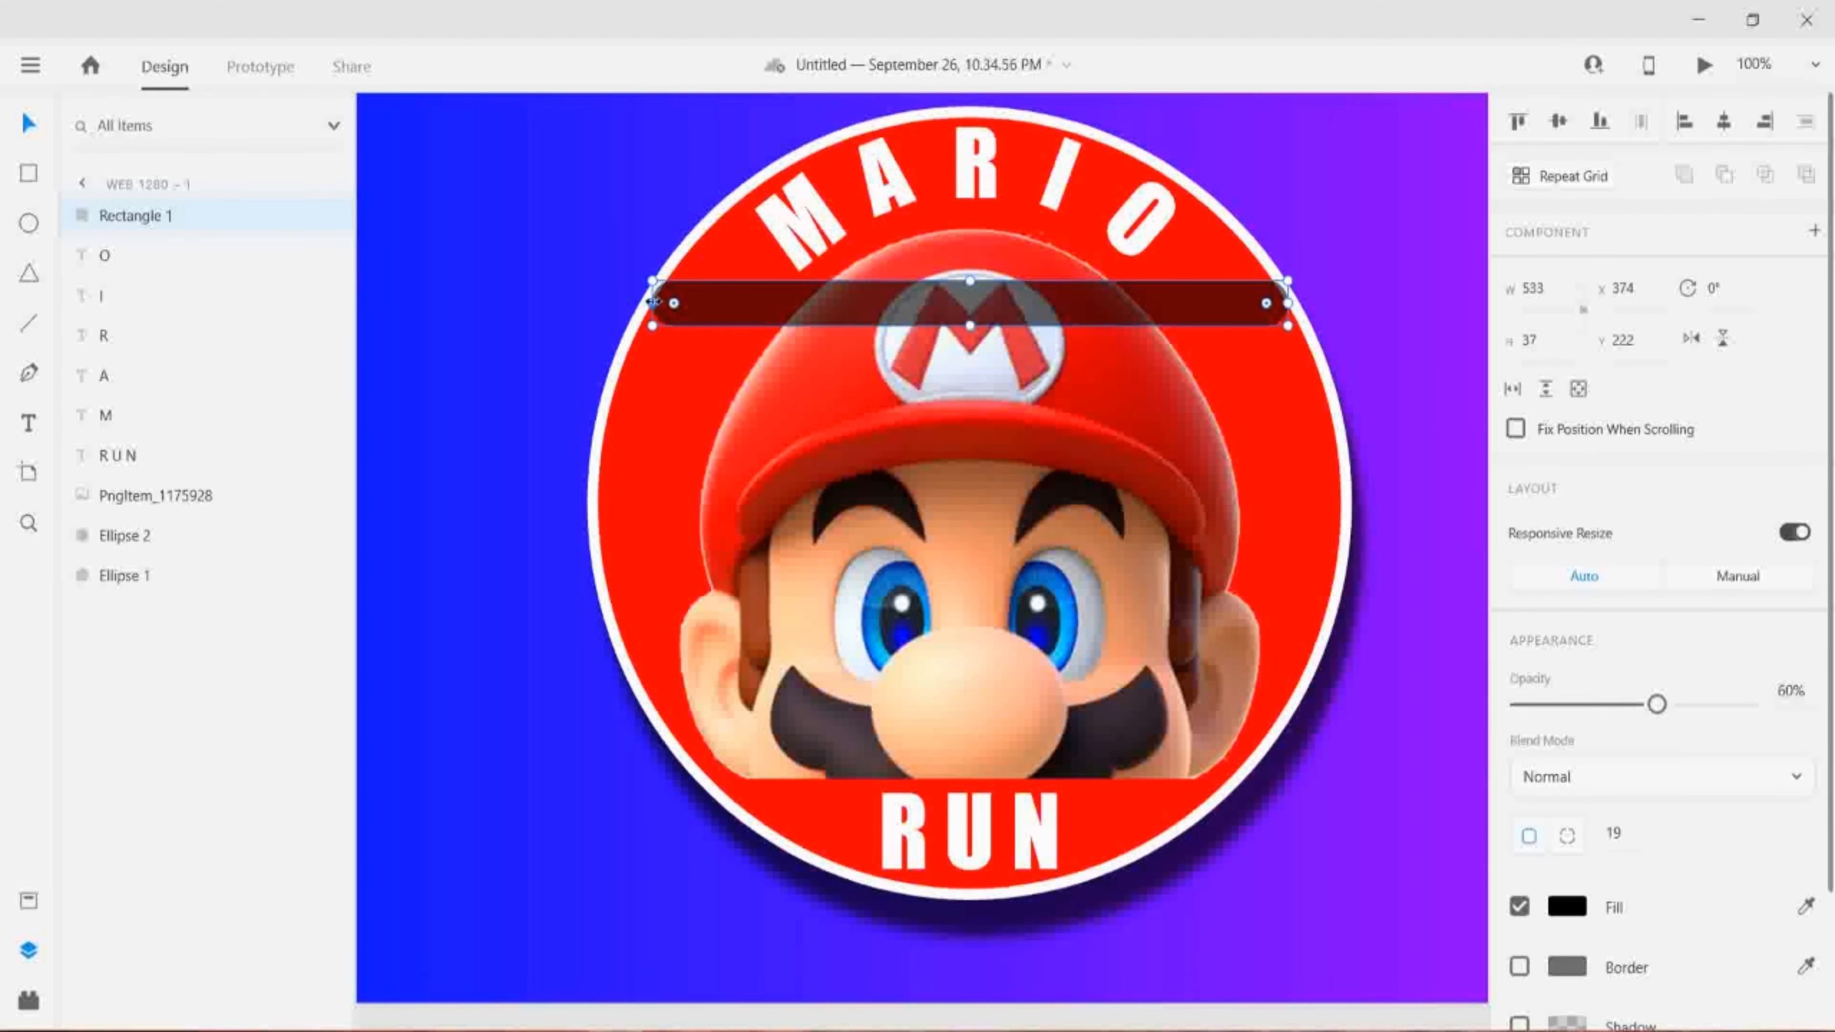
left_click_drag(653, 303, 656, 303)
left_click_drag(1286, 303, 1279, 303)
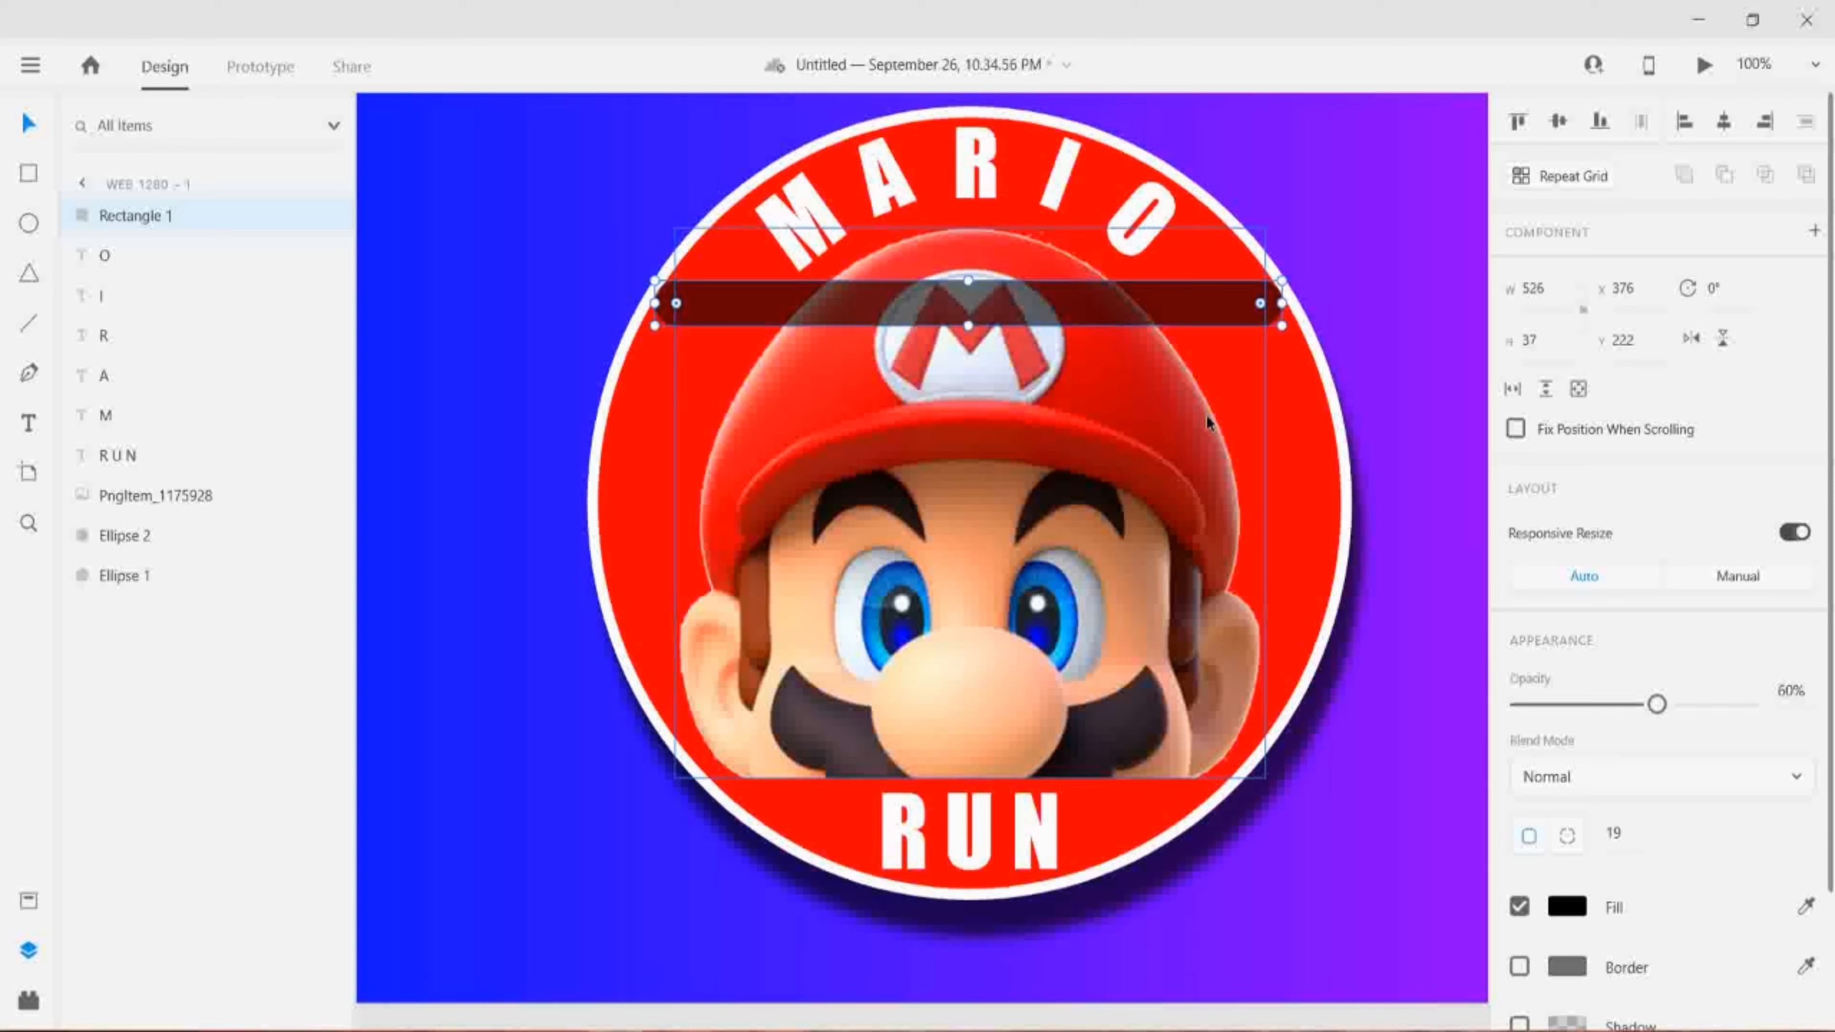
- Duplicate the bar, place the copy below it at about X 347, Y 284, and widen it to about 586 px
key("ctrl+d")
left_click_drag(1058, 305, 1024, 376)
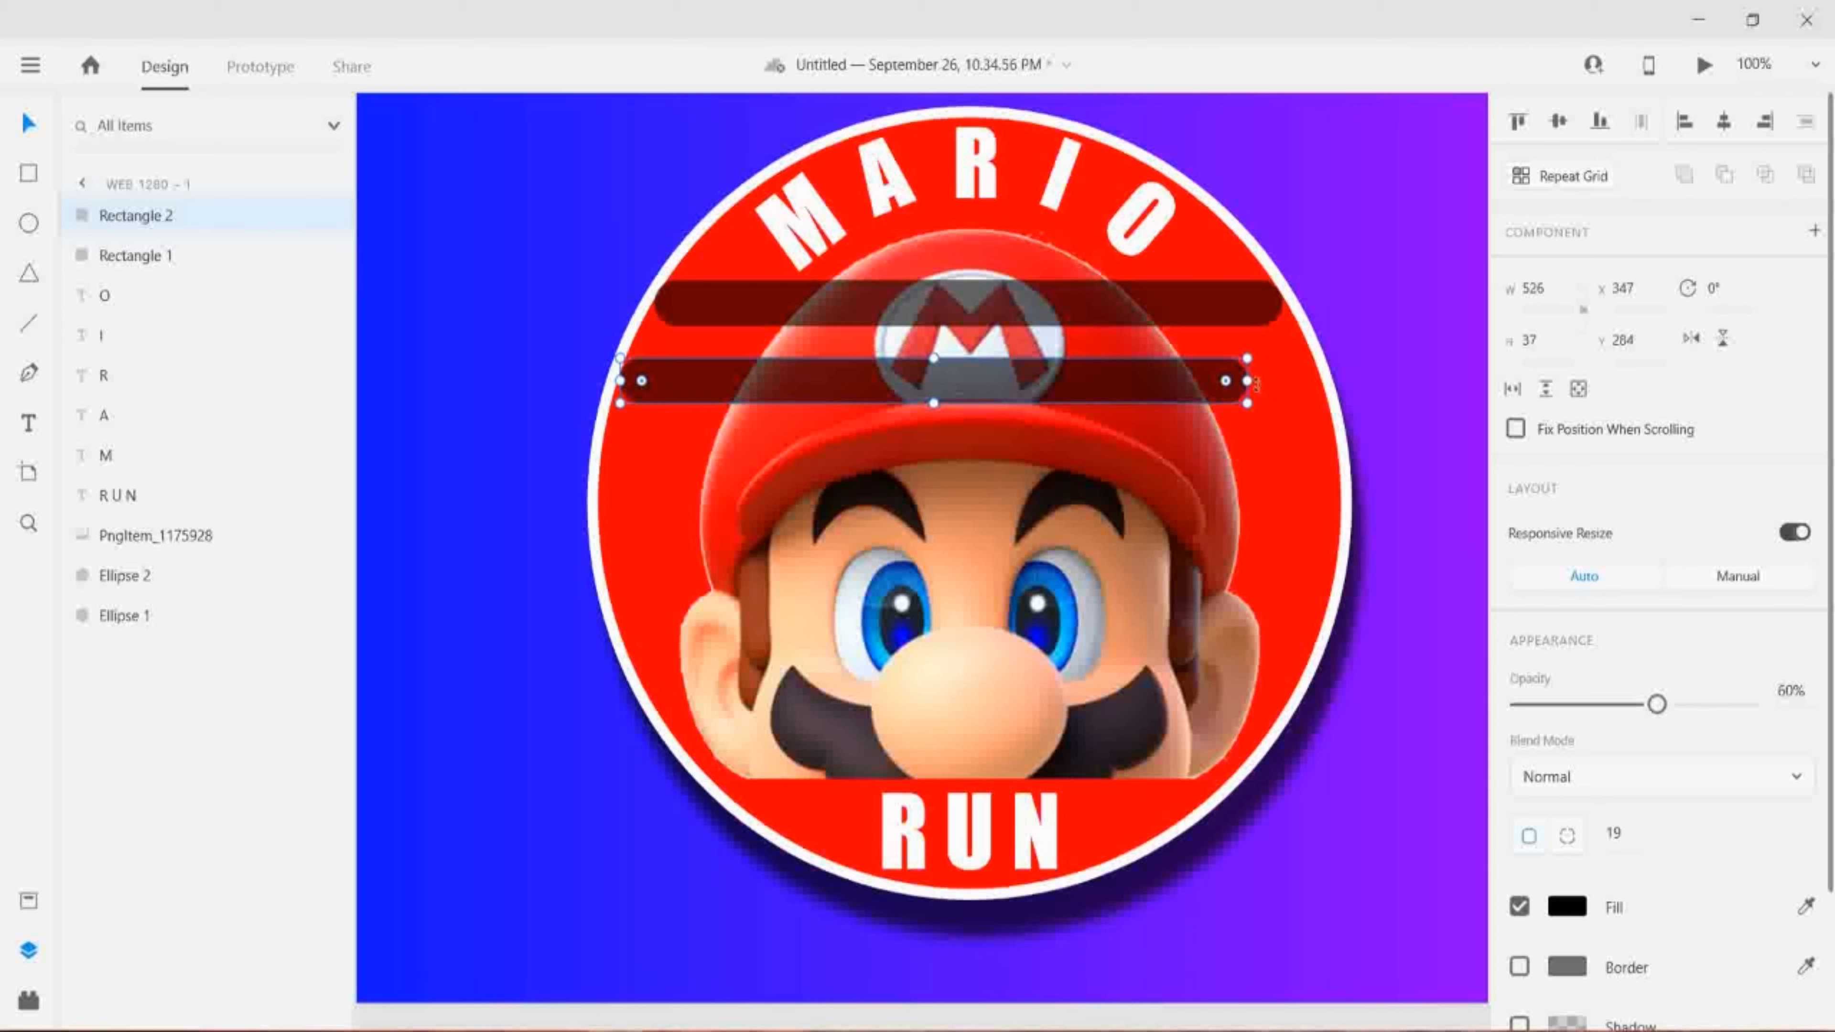
left_click_drag(1248, 380, 1318, 385)
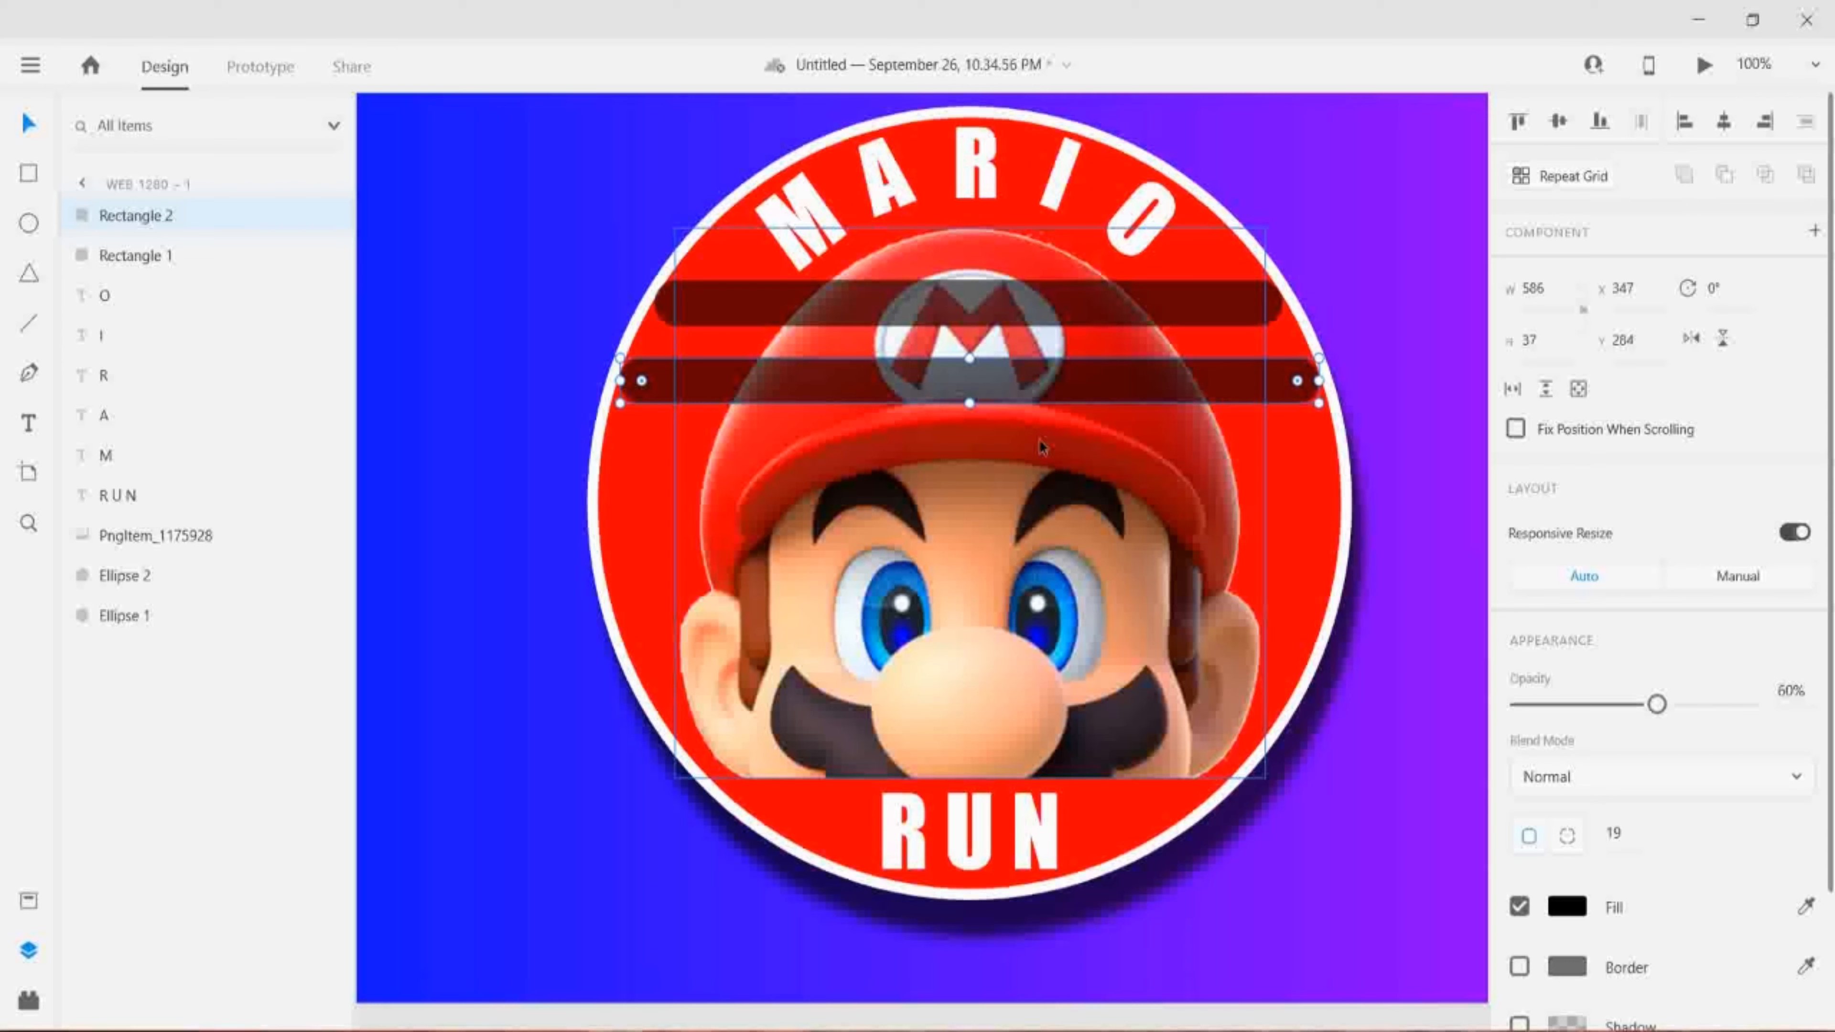
- Duplicate the second stripe, place the third at about X 329, Y 356 over the cap's brim, and widen it to about 622 px
key("ctrl+d")
left_click_drag(1033, 393, 1011, 480)
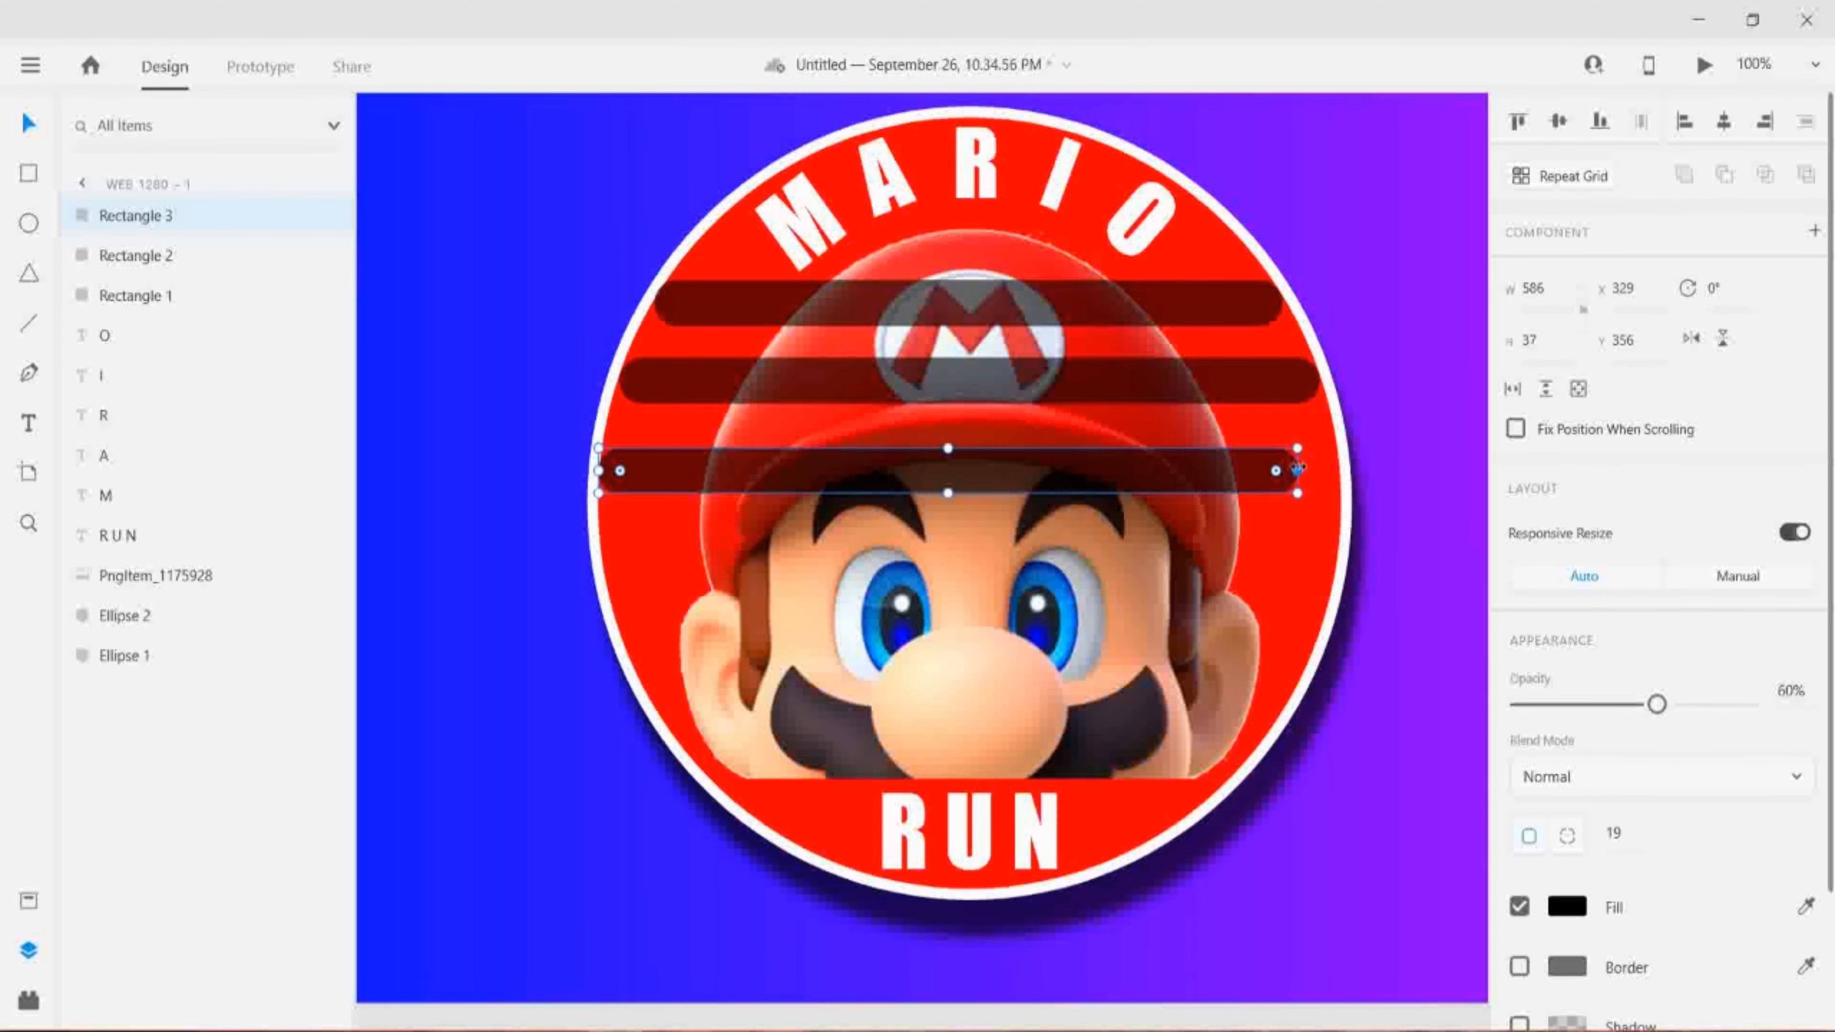
left_click_drag(1300, 470, 1342, 469)
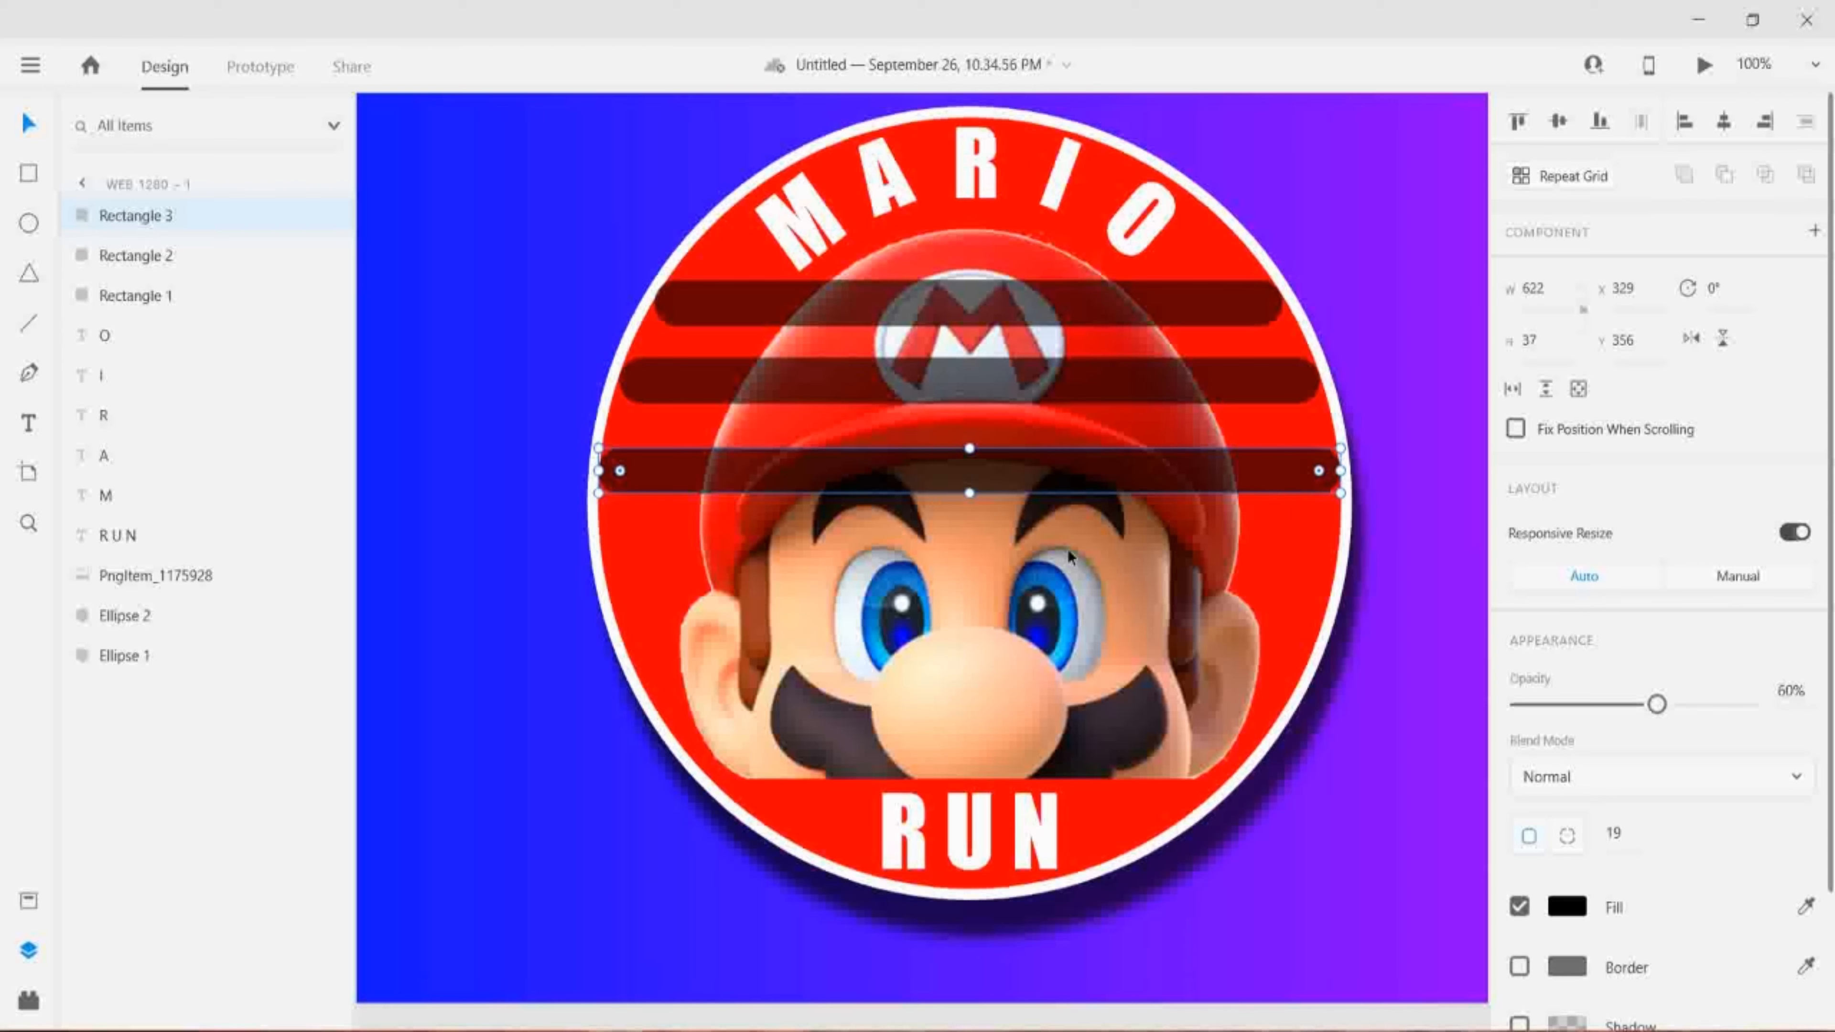
- Duplicate the third stripe, place the fourth at about X 335, Y 435 above the eyes, and narrow it to about 612 px
key("ctrl+d")
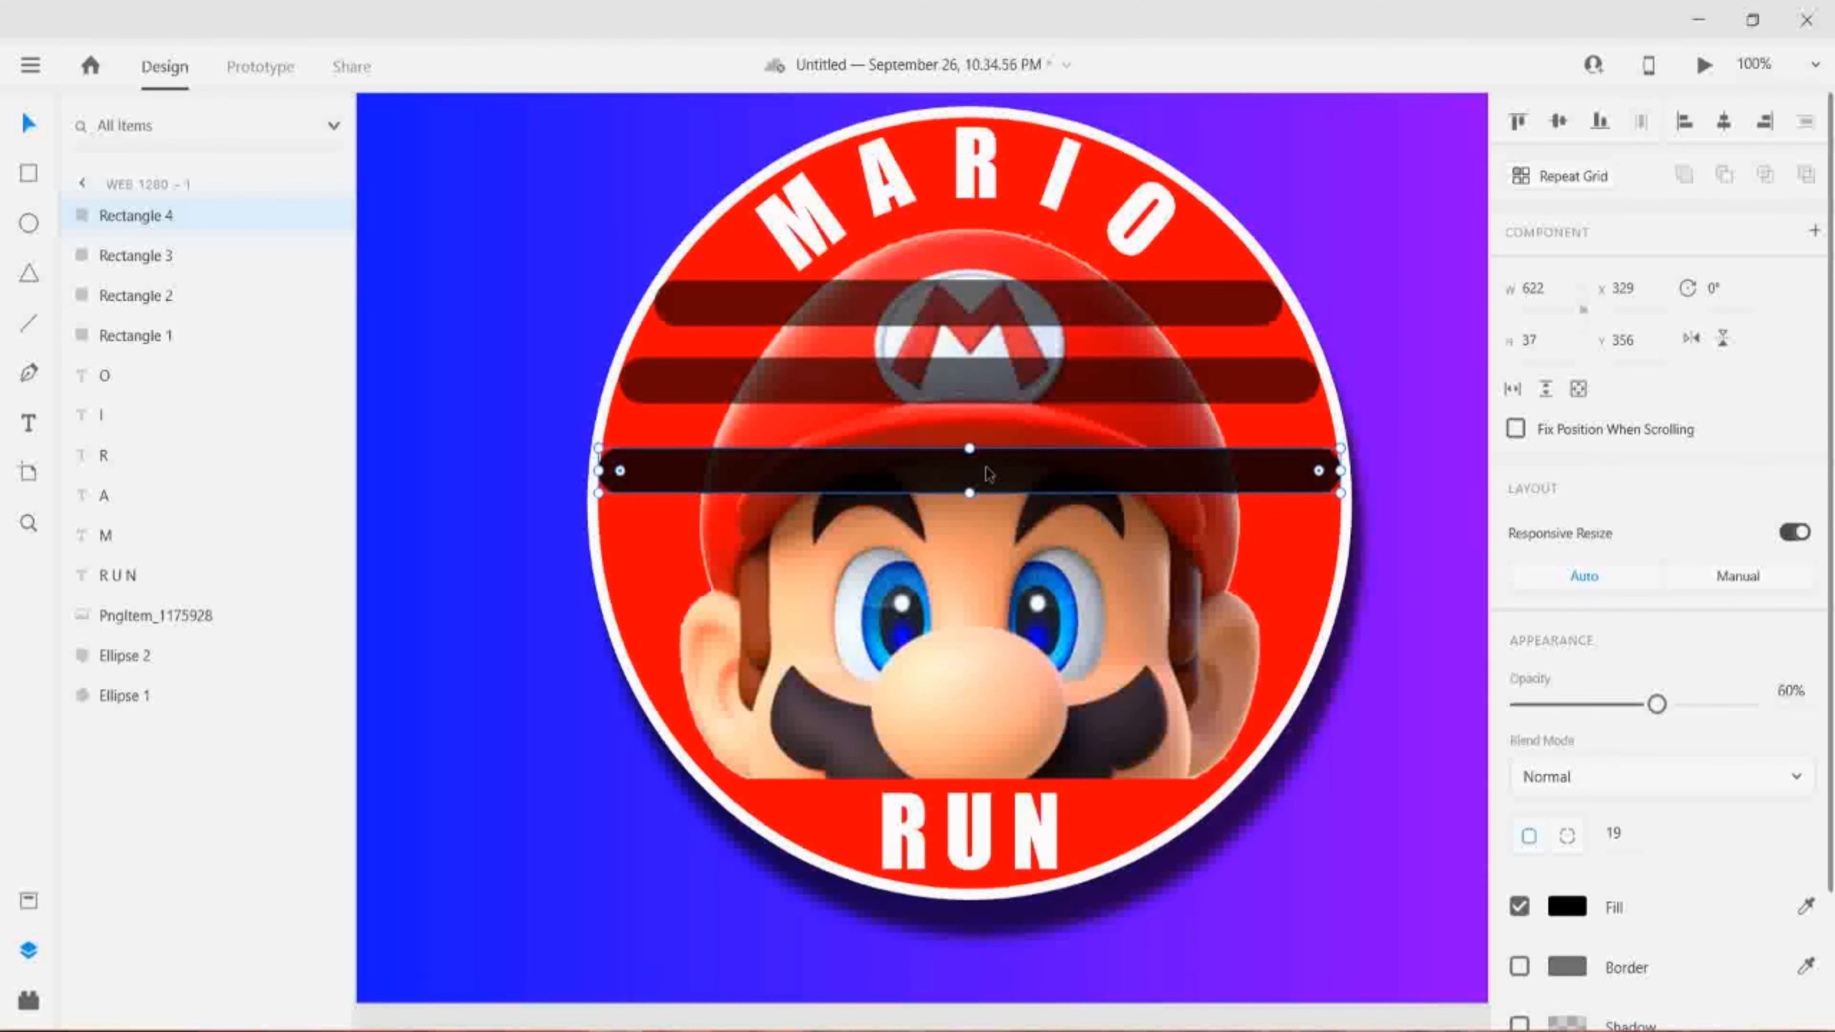
left_click_drag(984, 492, 992, 565)
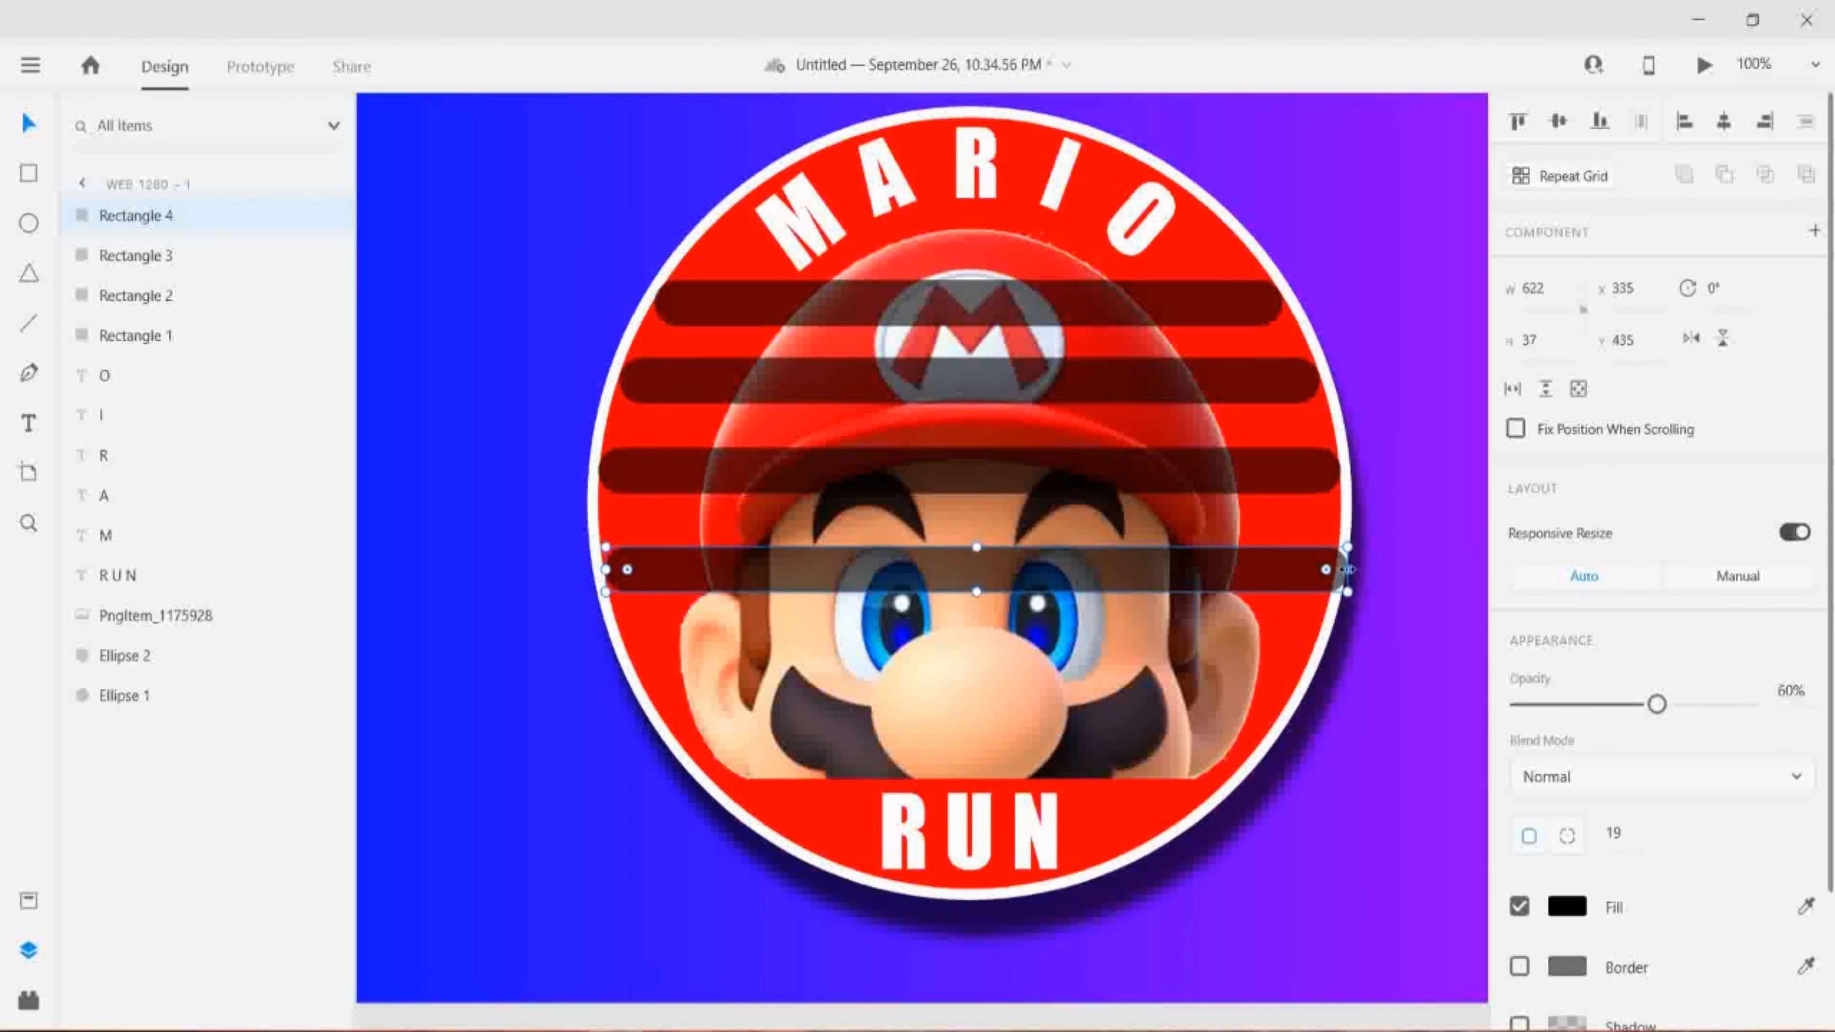
left_click_drag(1349, 569, 1334, 566)
left_click(1375, 400)
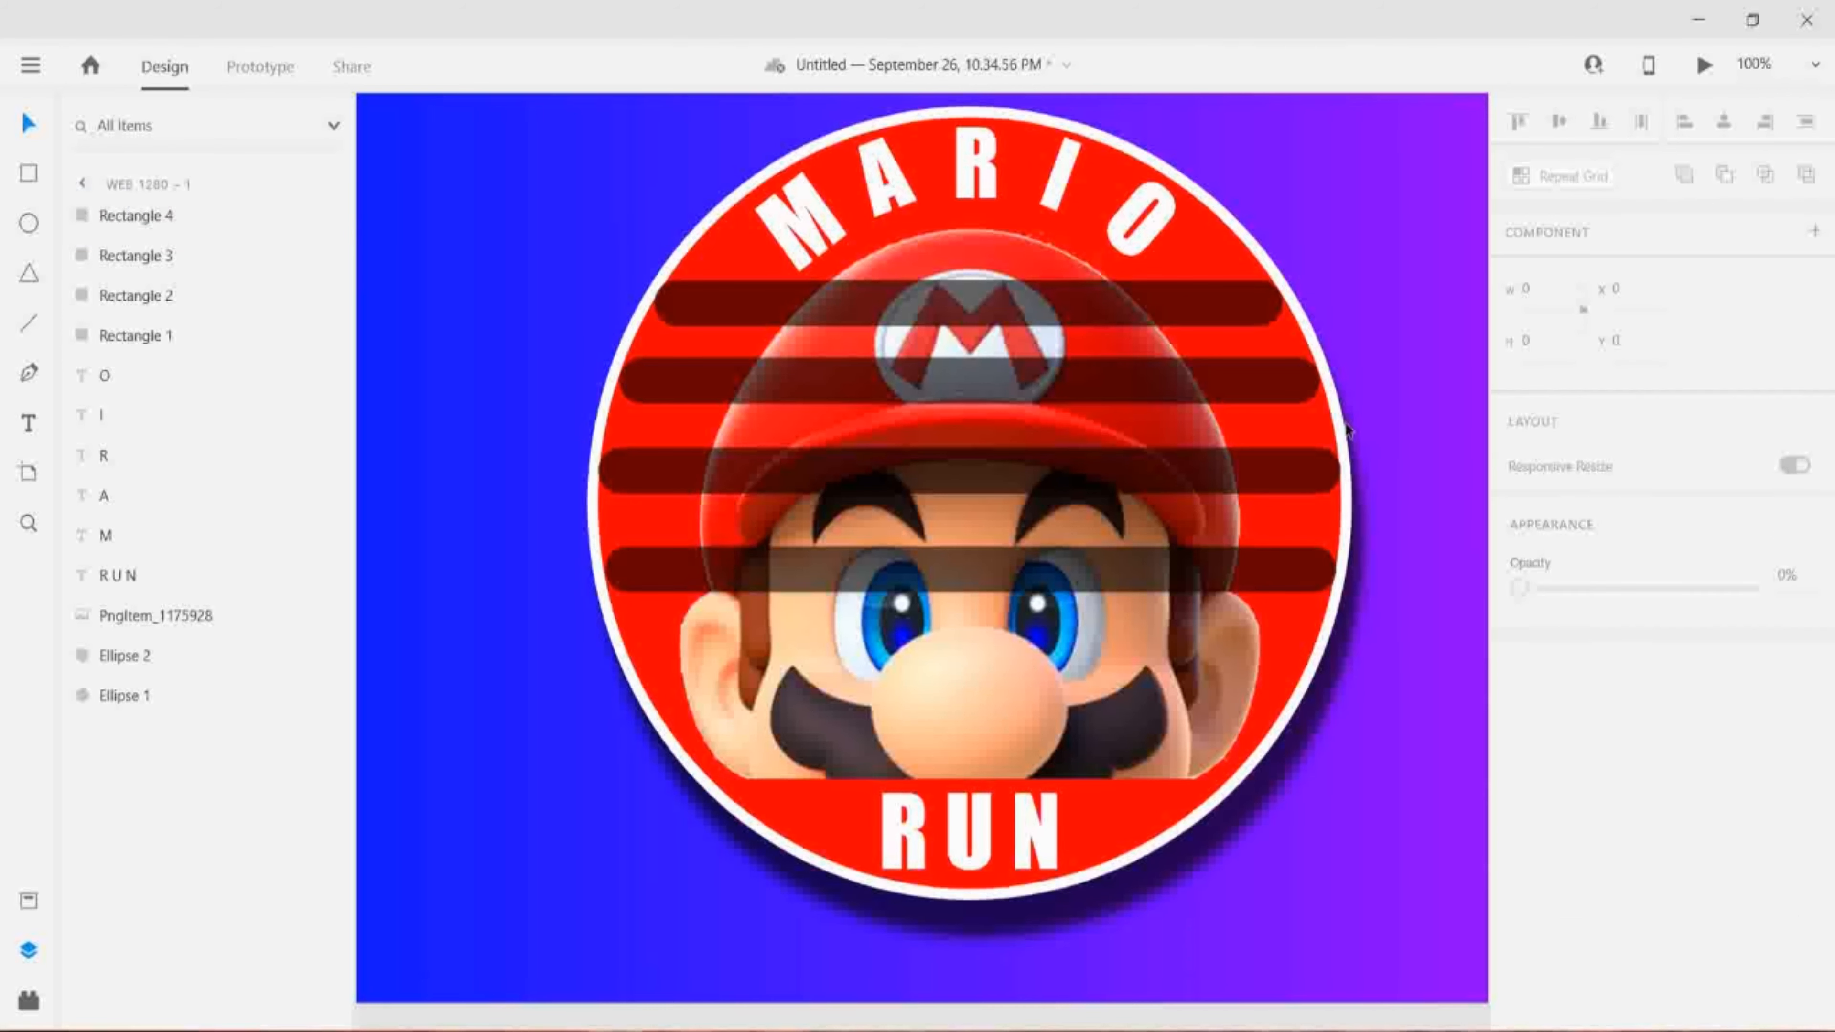
- Duplicate the fourth stripe, place the fifth at about X 359, Y 507 over the nose, and narrow it to about 563 px
left_click(1162, 591)
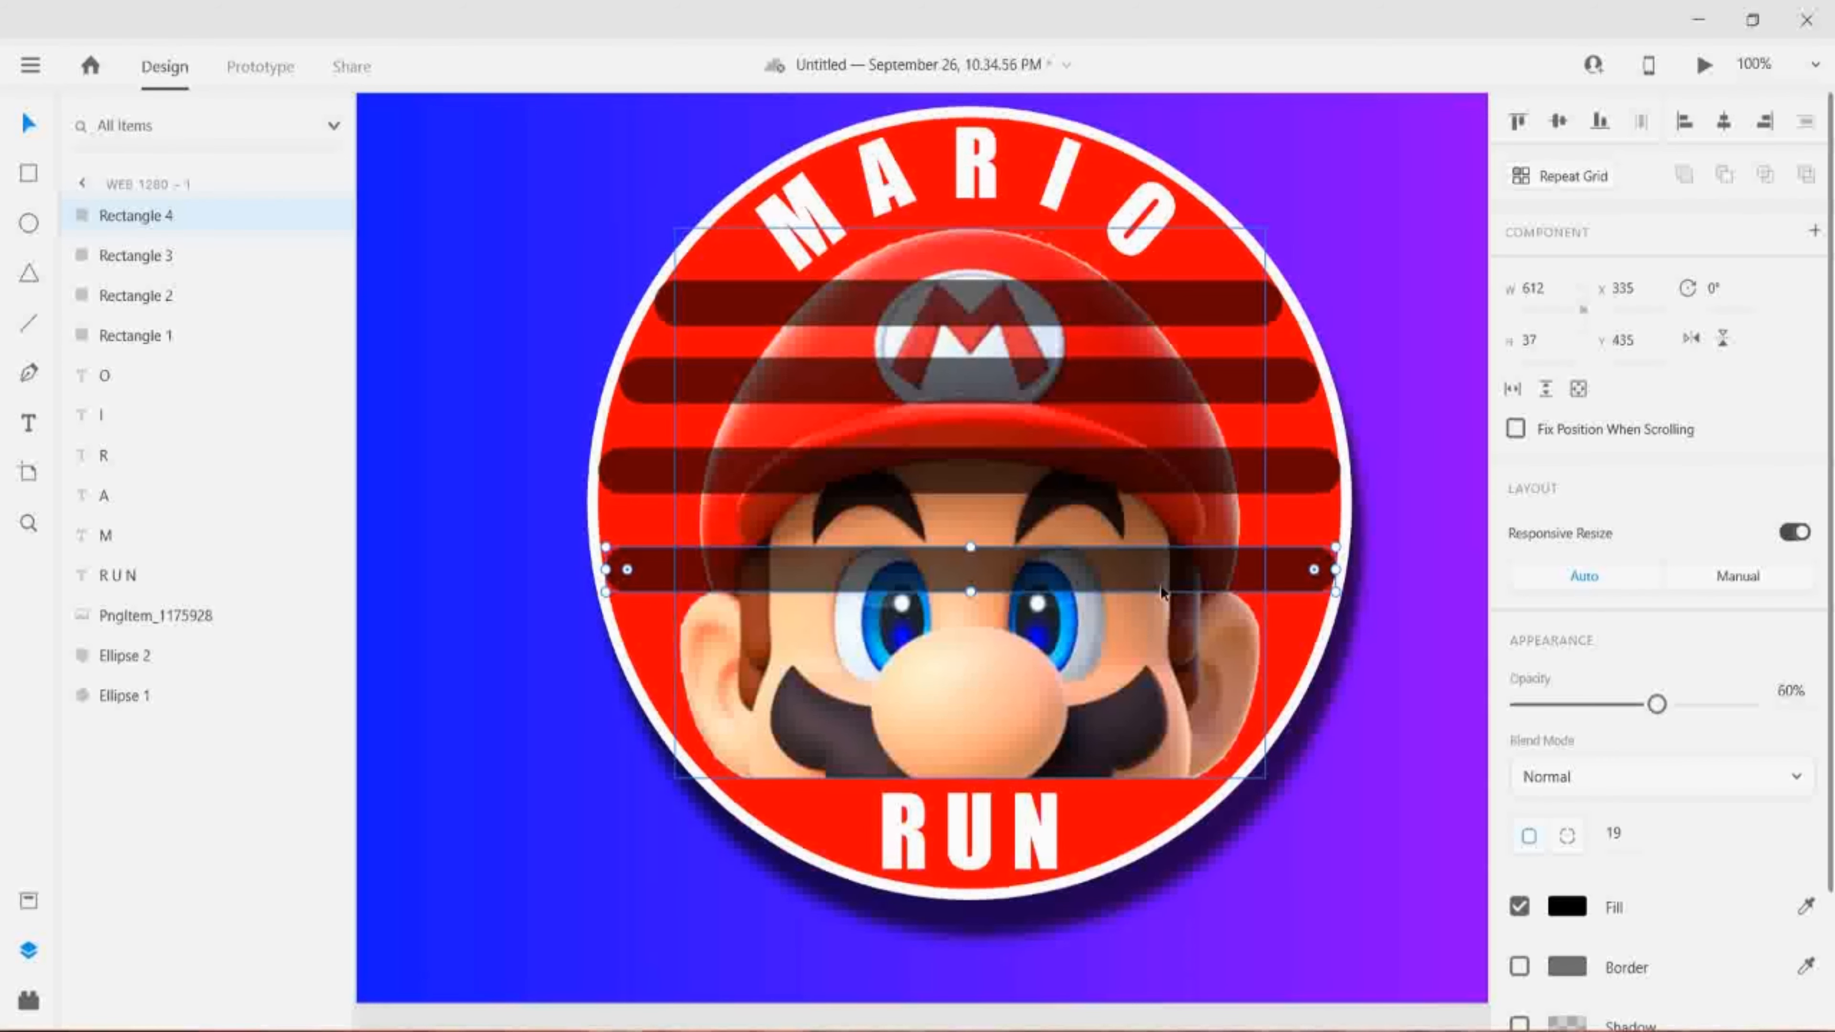
key("ctrl+d")
left_click_drag(1161, 591, 1191, 680)
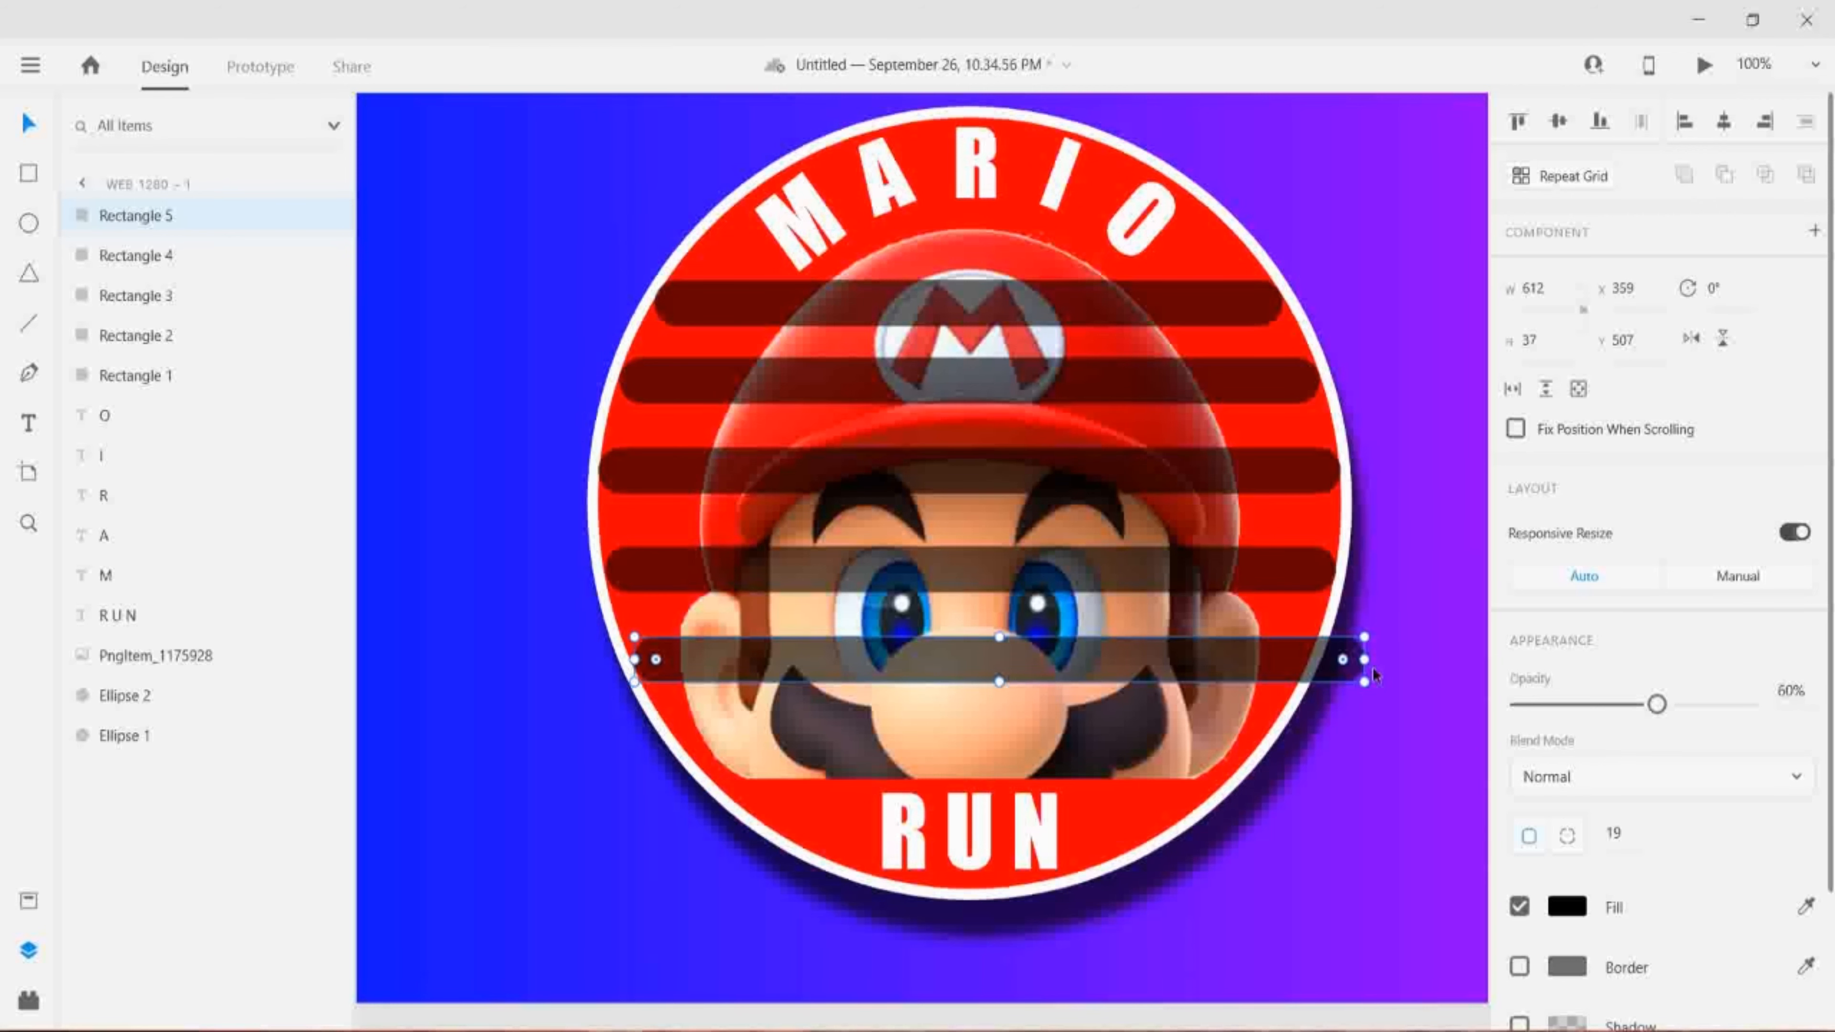
left_click_drag(1362, 660, 1306, 657)
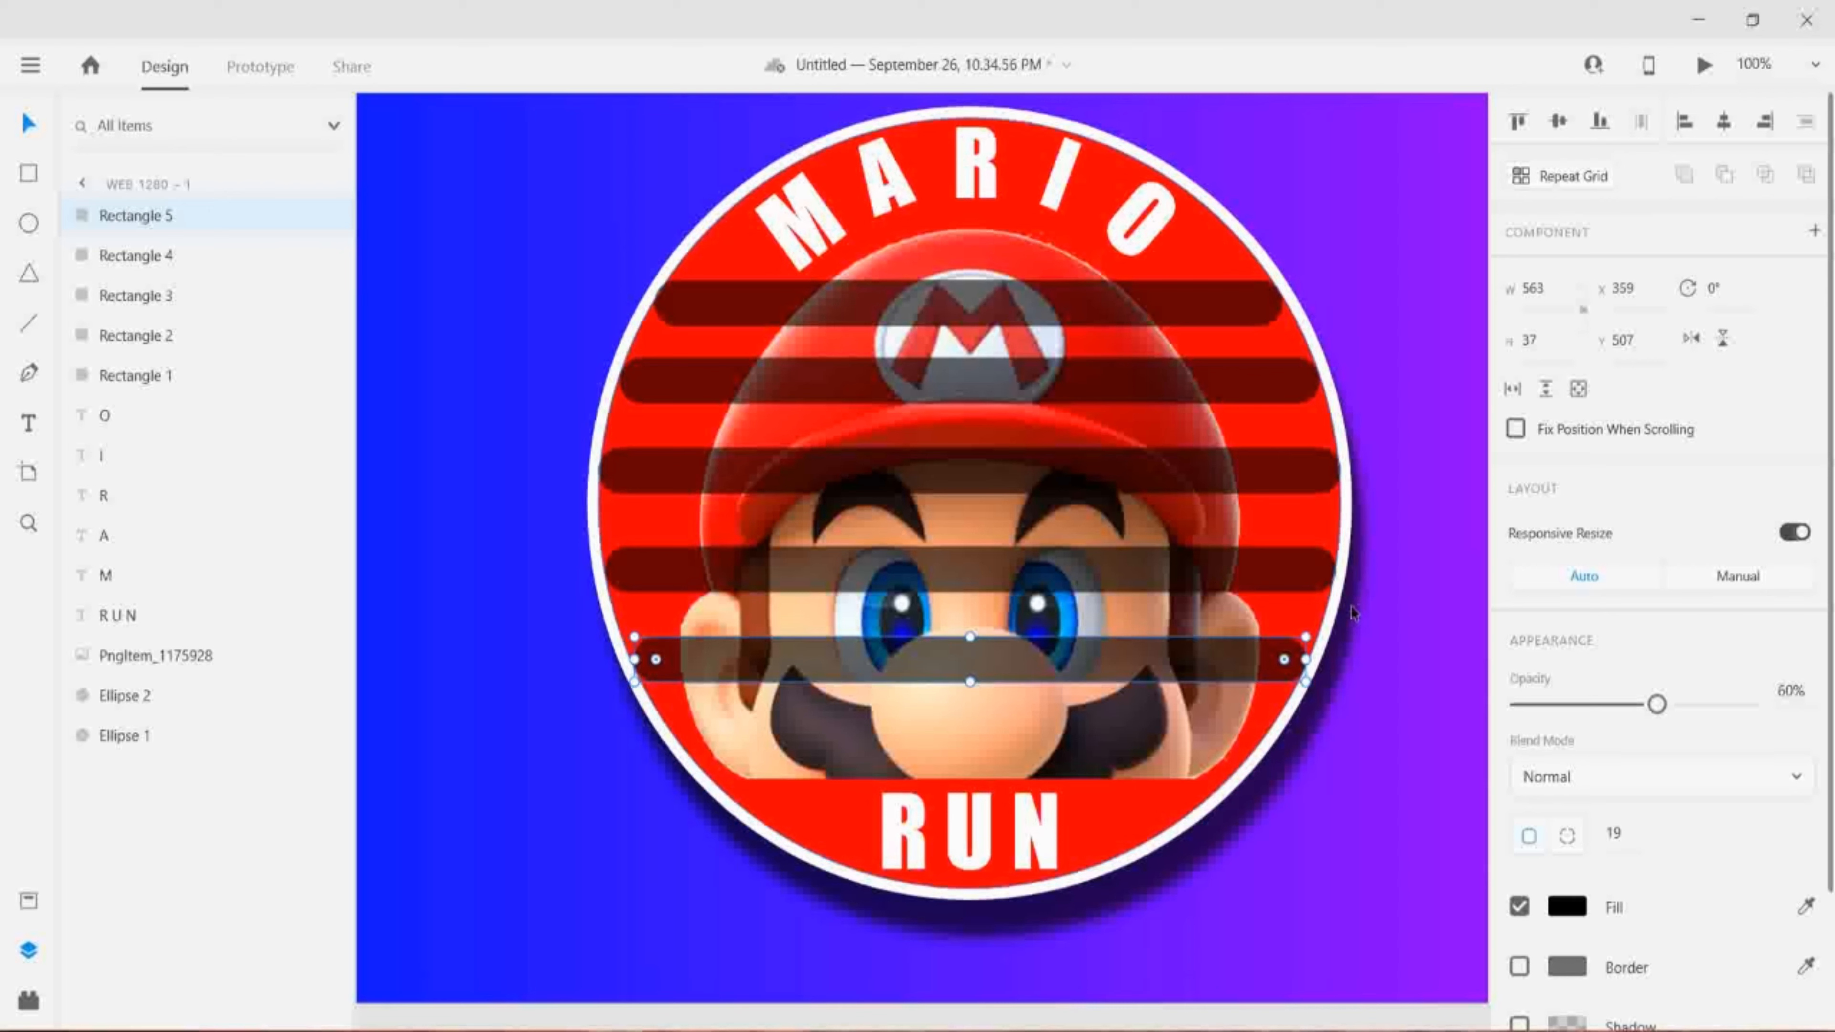
left_click(1419, 518)
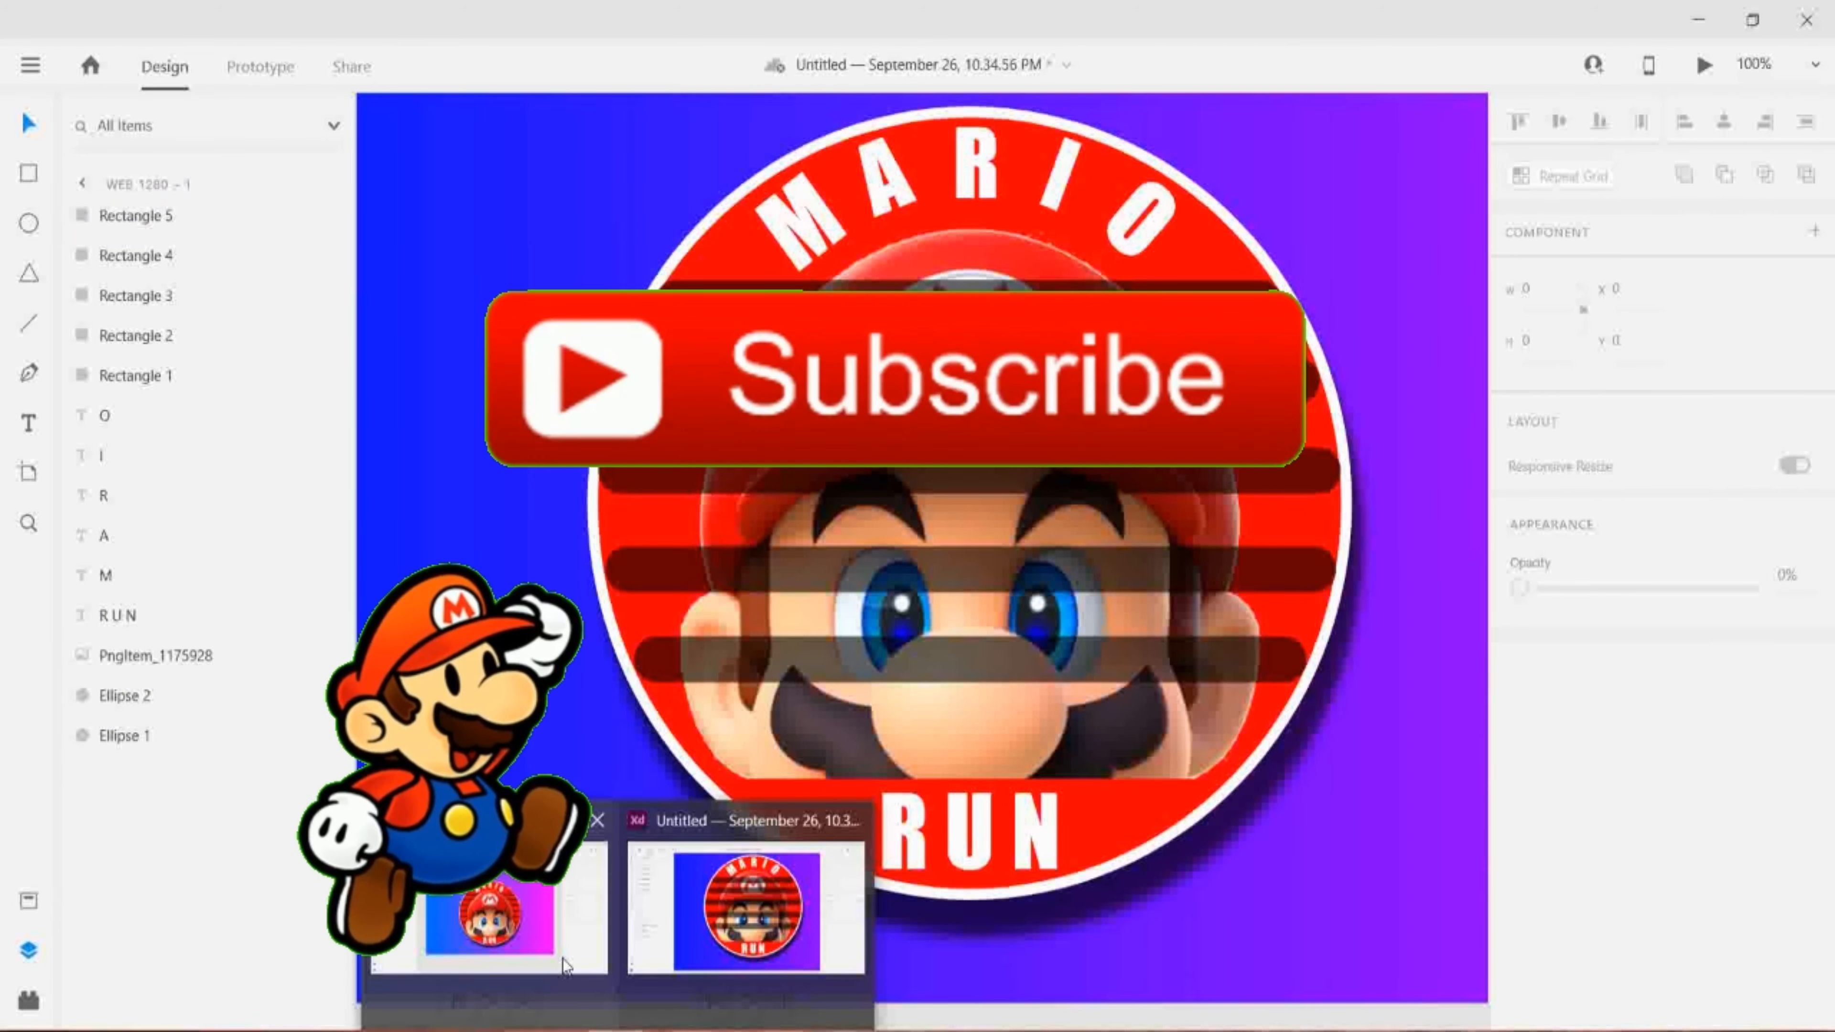
- Check the finished Mario Run Logo document, and tighten the spacing: third stripe to about Y 346, fourth to about X 329, Y 408 and 622 px wide
left_click(565, 968)
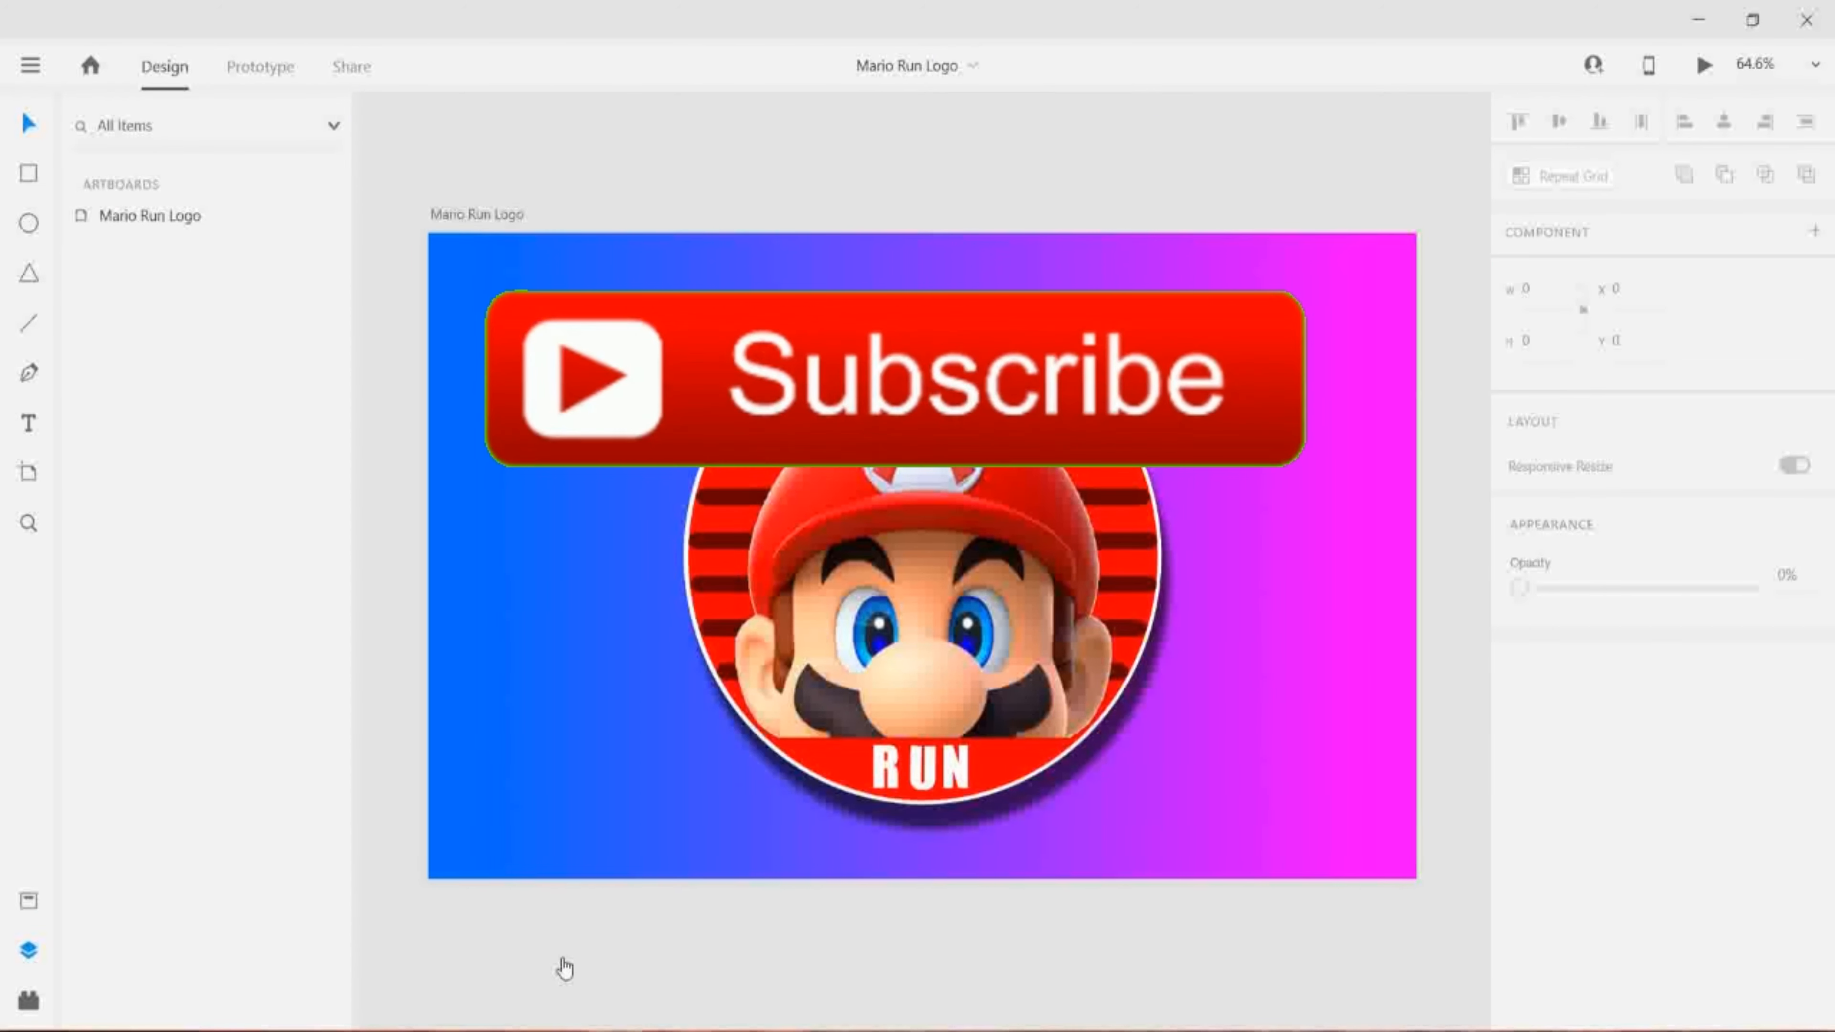
mouse_move(618, 1029)
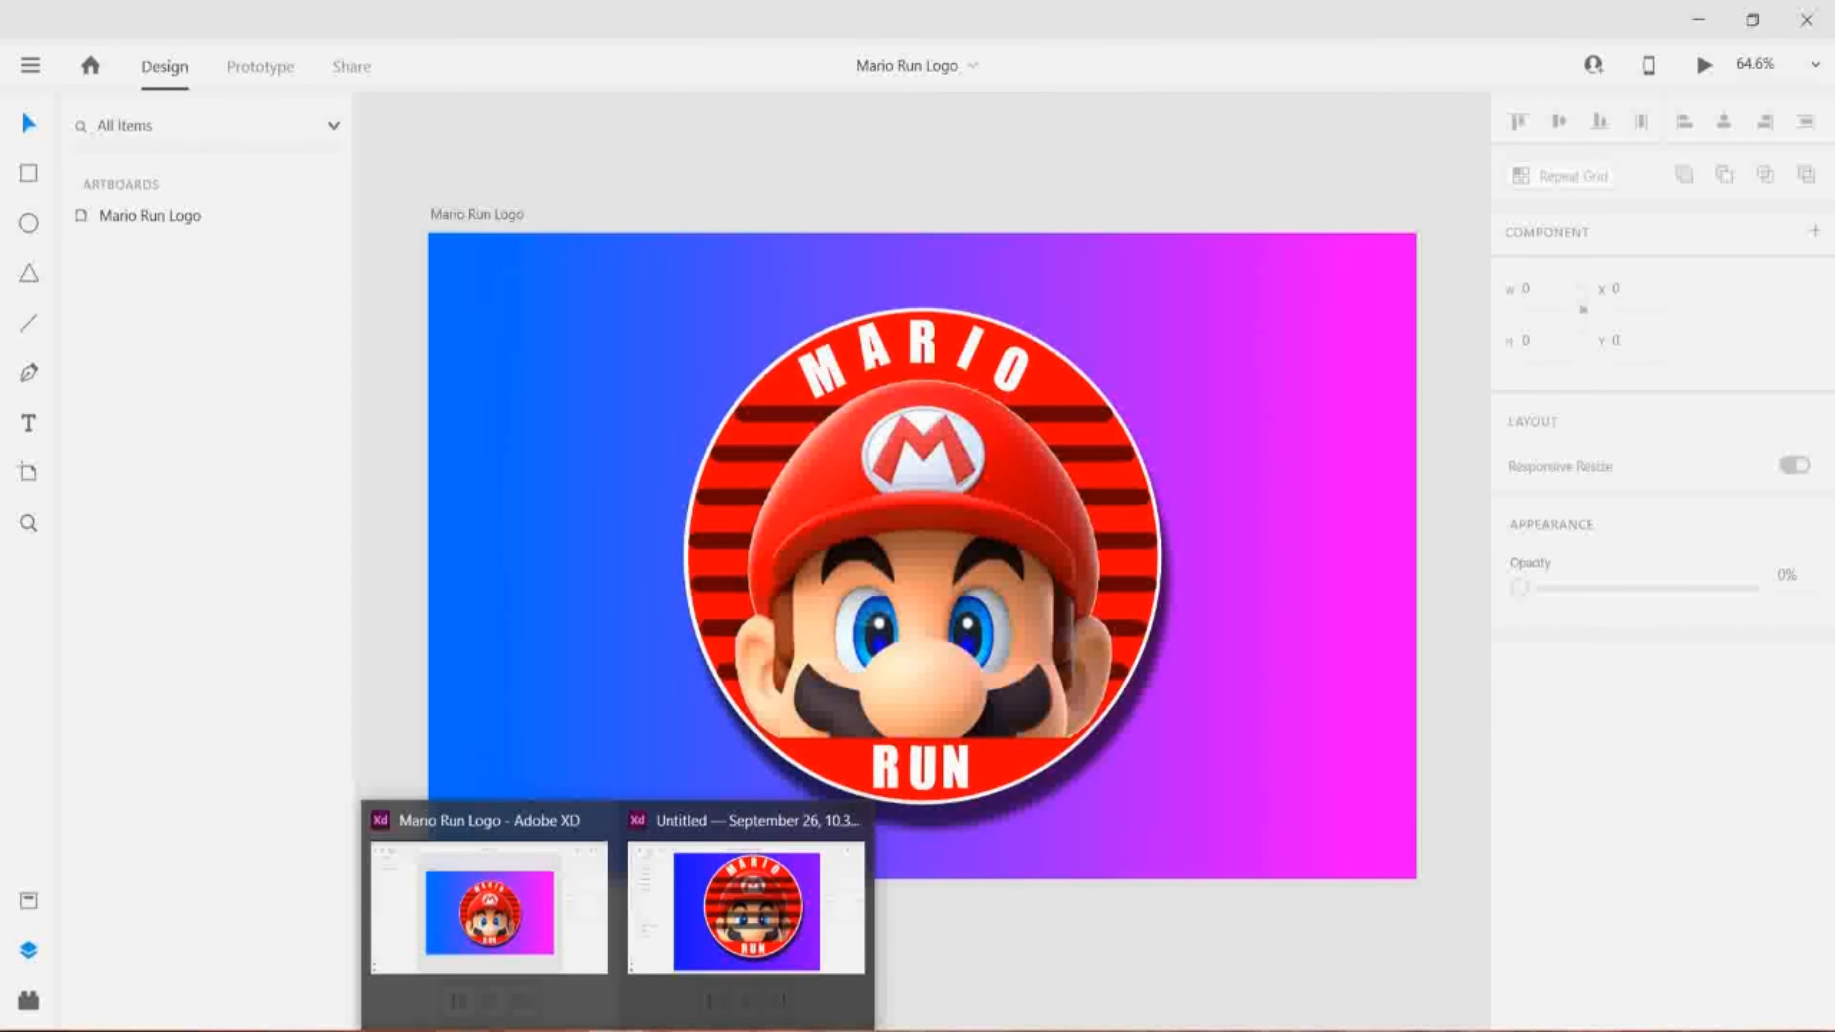
left_click(738, 952)
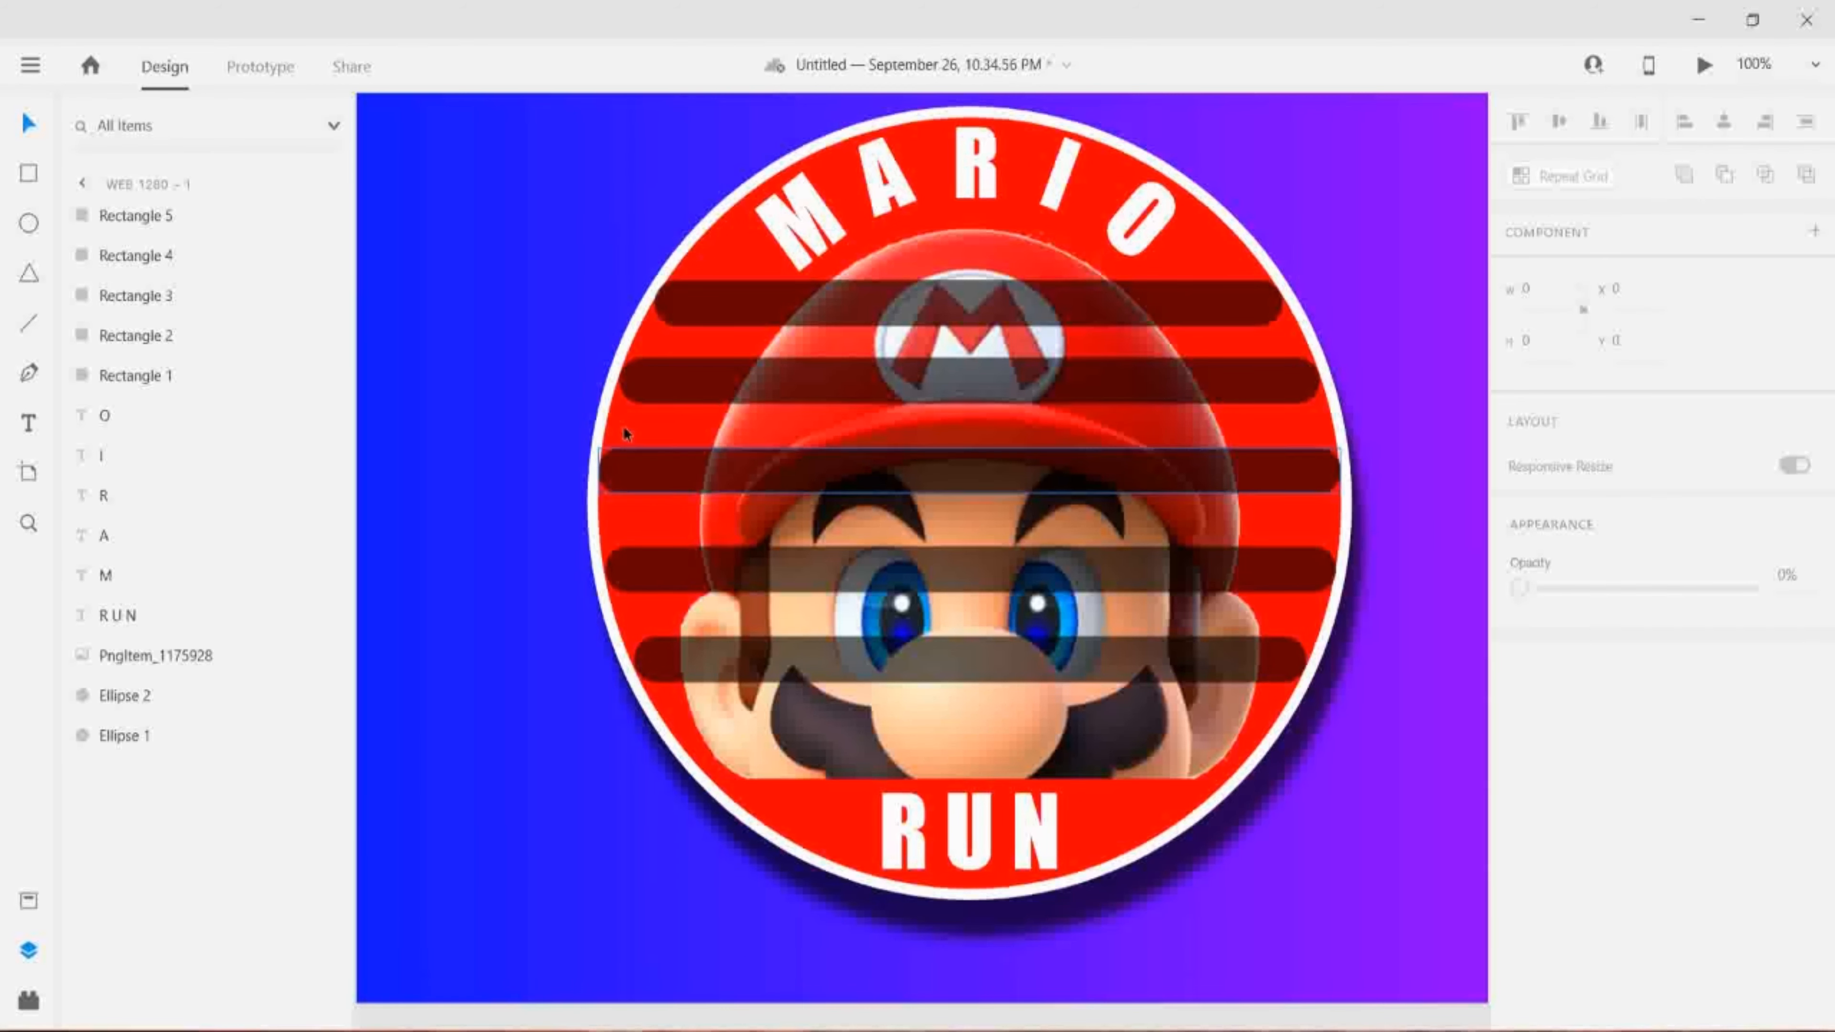
left_click_drag(662, 471, 662, 463)
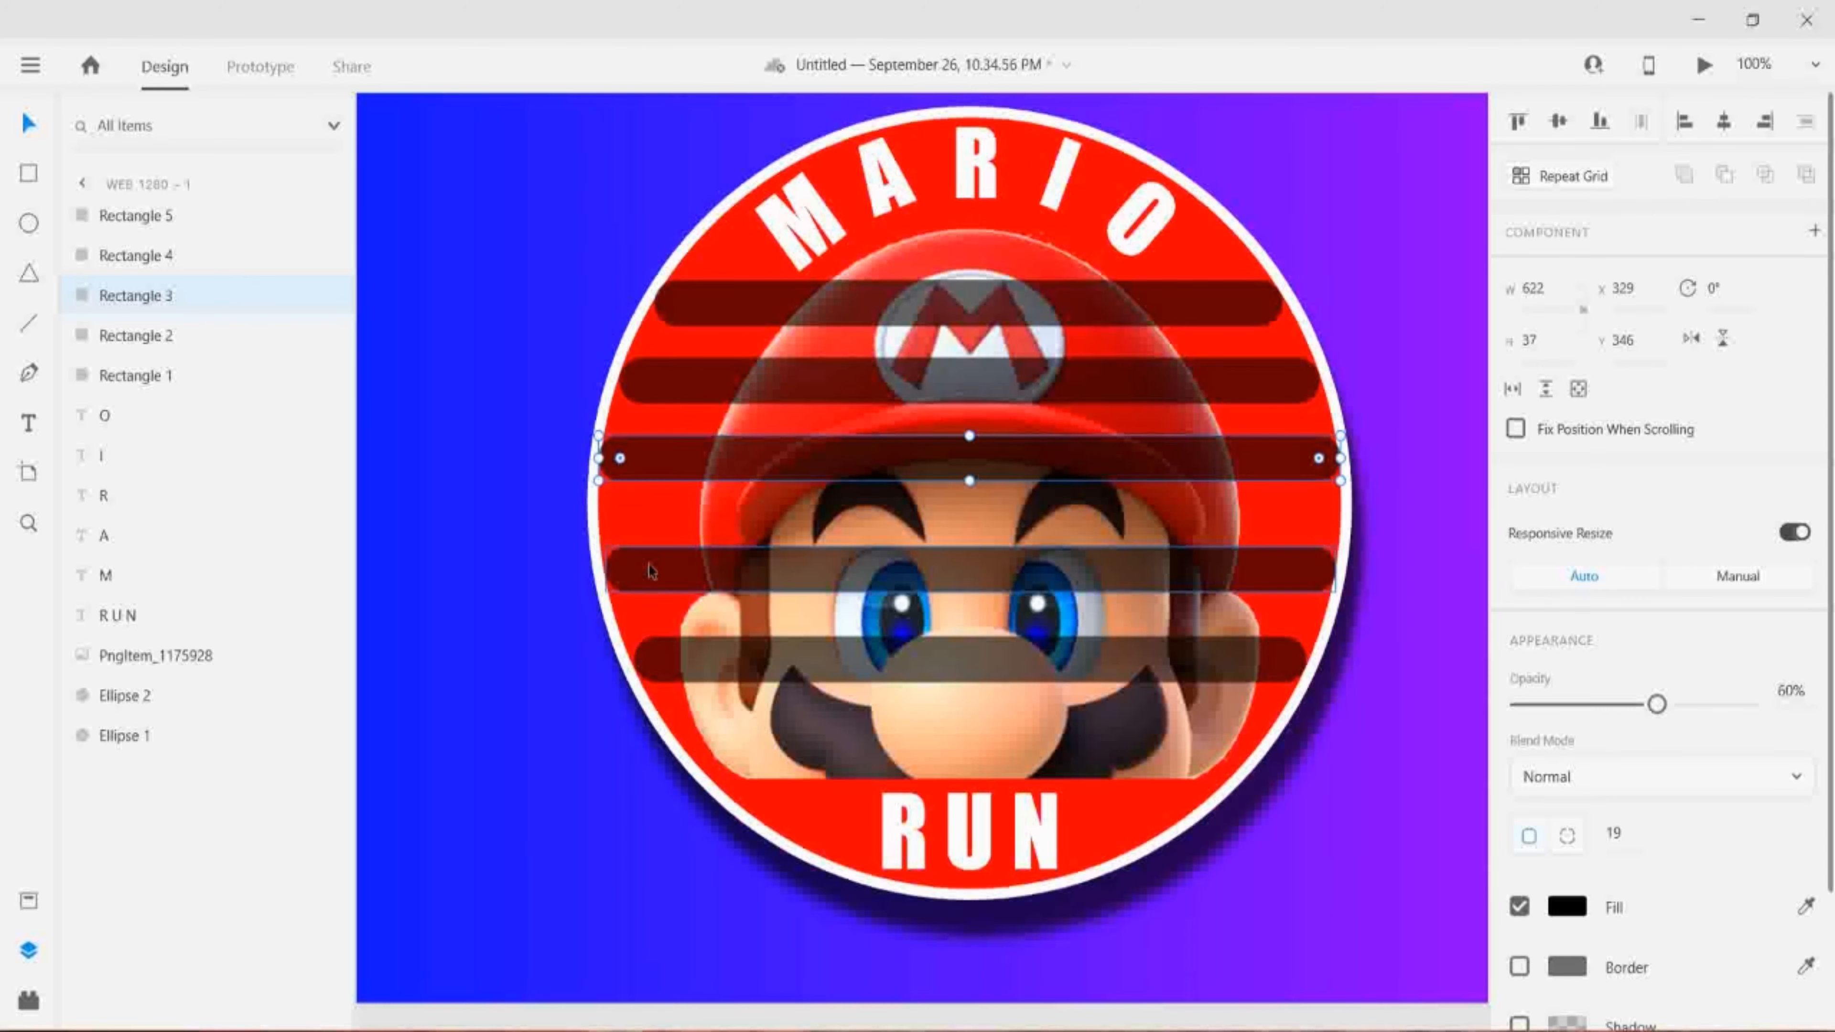
left_click_drag(648, 573, 640, 529)
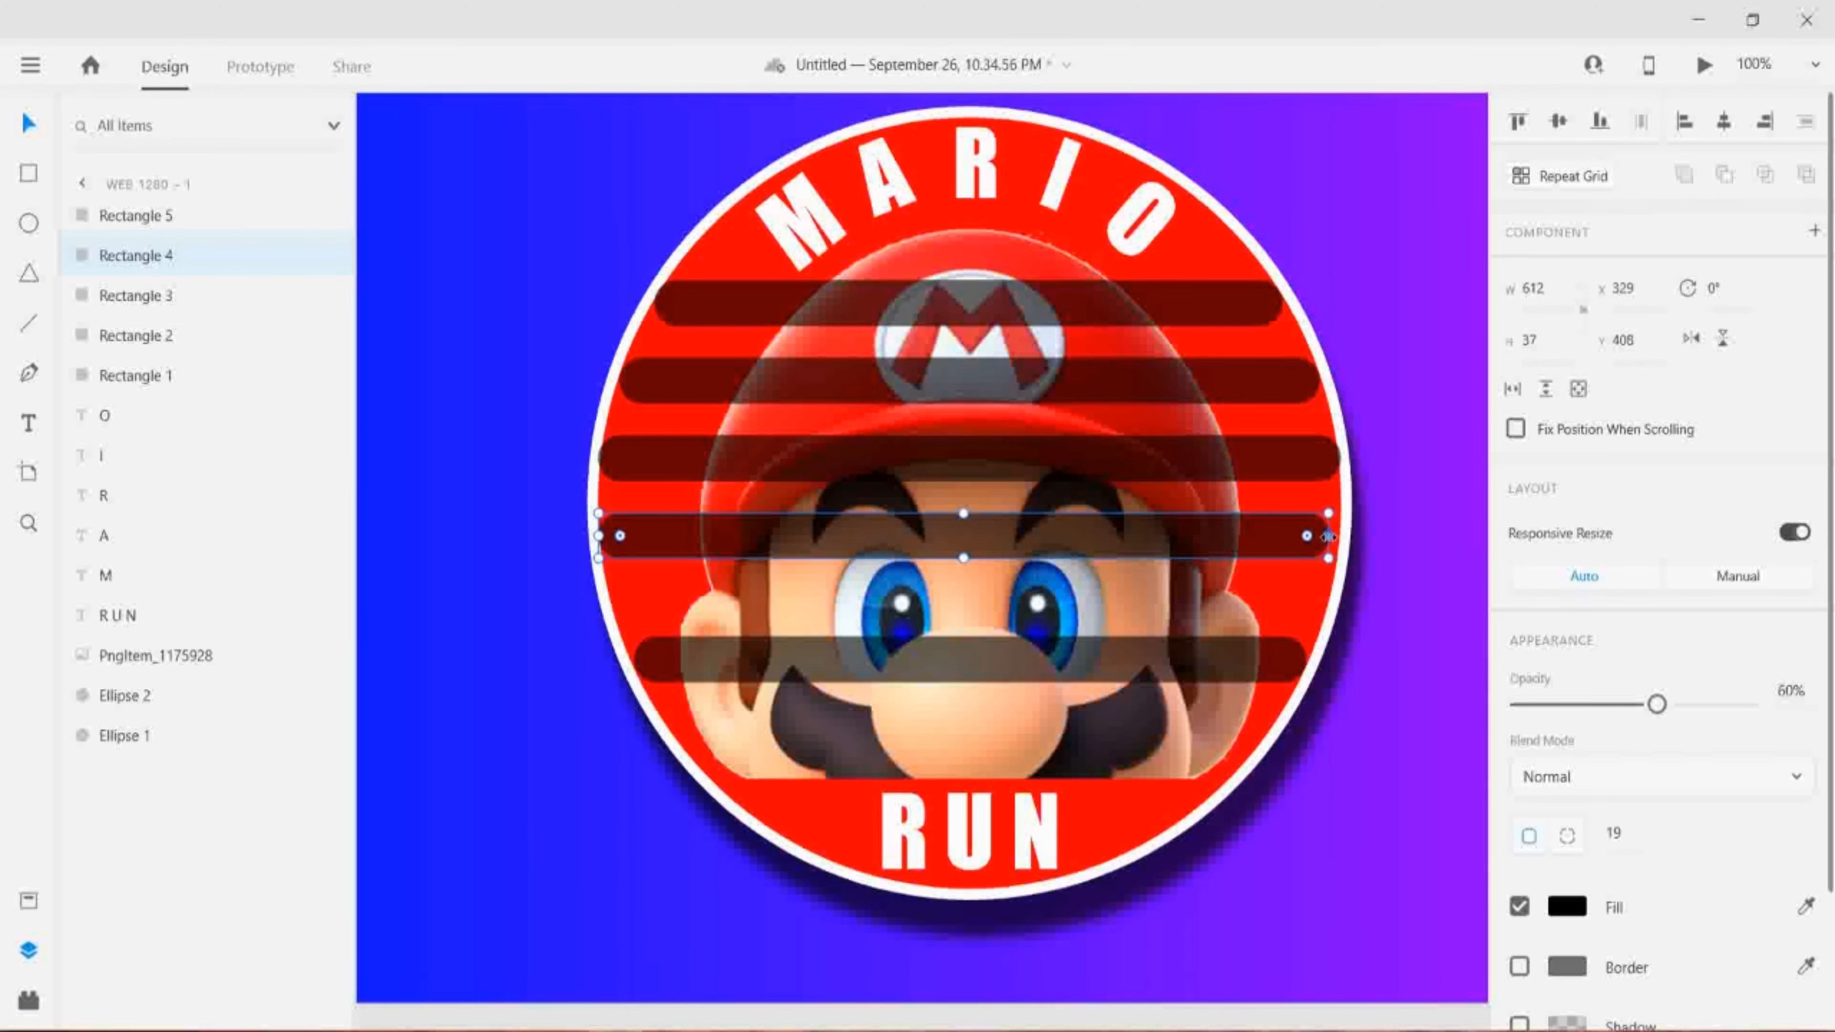
left_click_drag(1328, 536, 1338, 538)
- Move the fifth stripe up to about X 341, Y 470 and widen it to about 596 px to fit the circle
left_click_drag(743, 658, 724, 613)
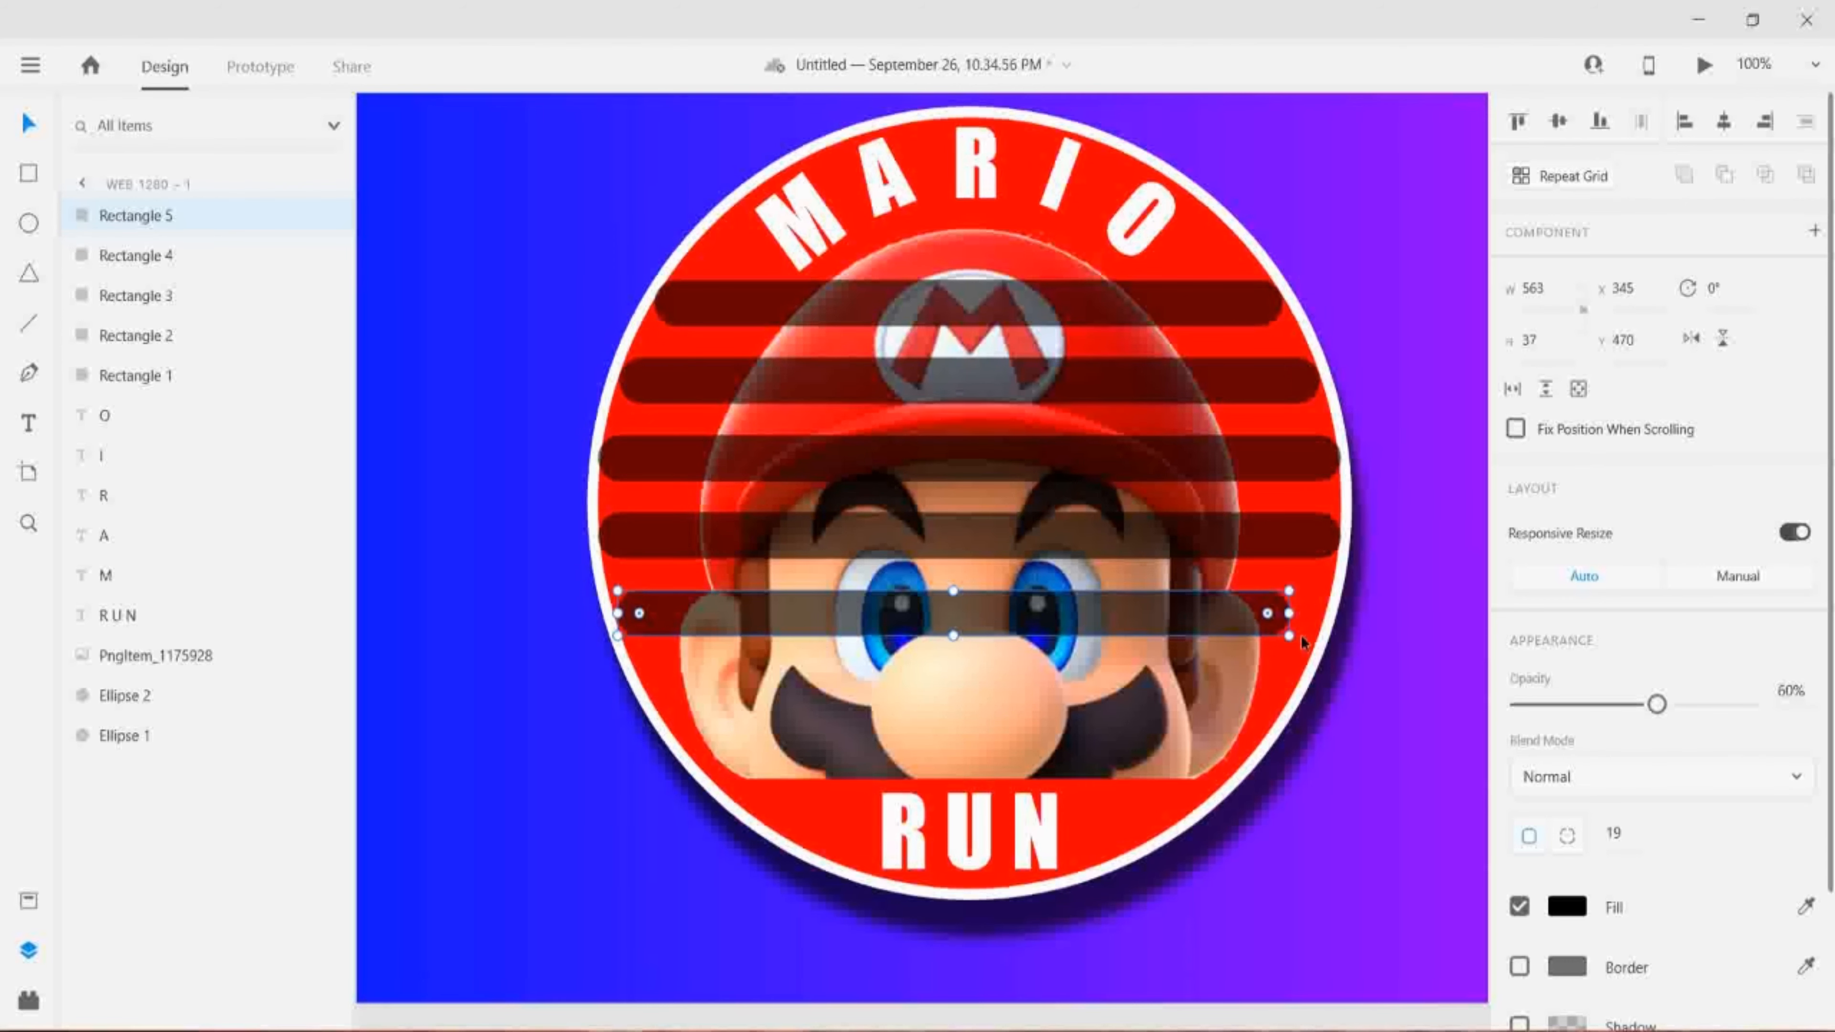
left_click_drag(1296, 615, 1327, 619)
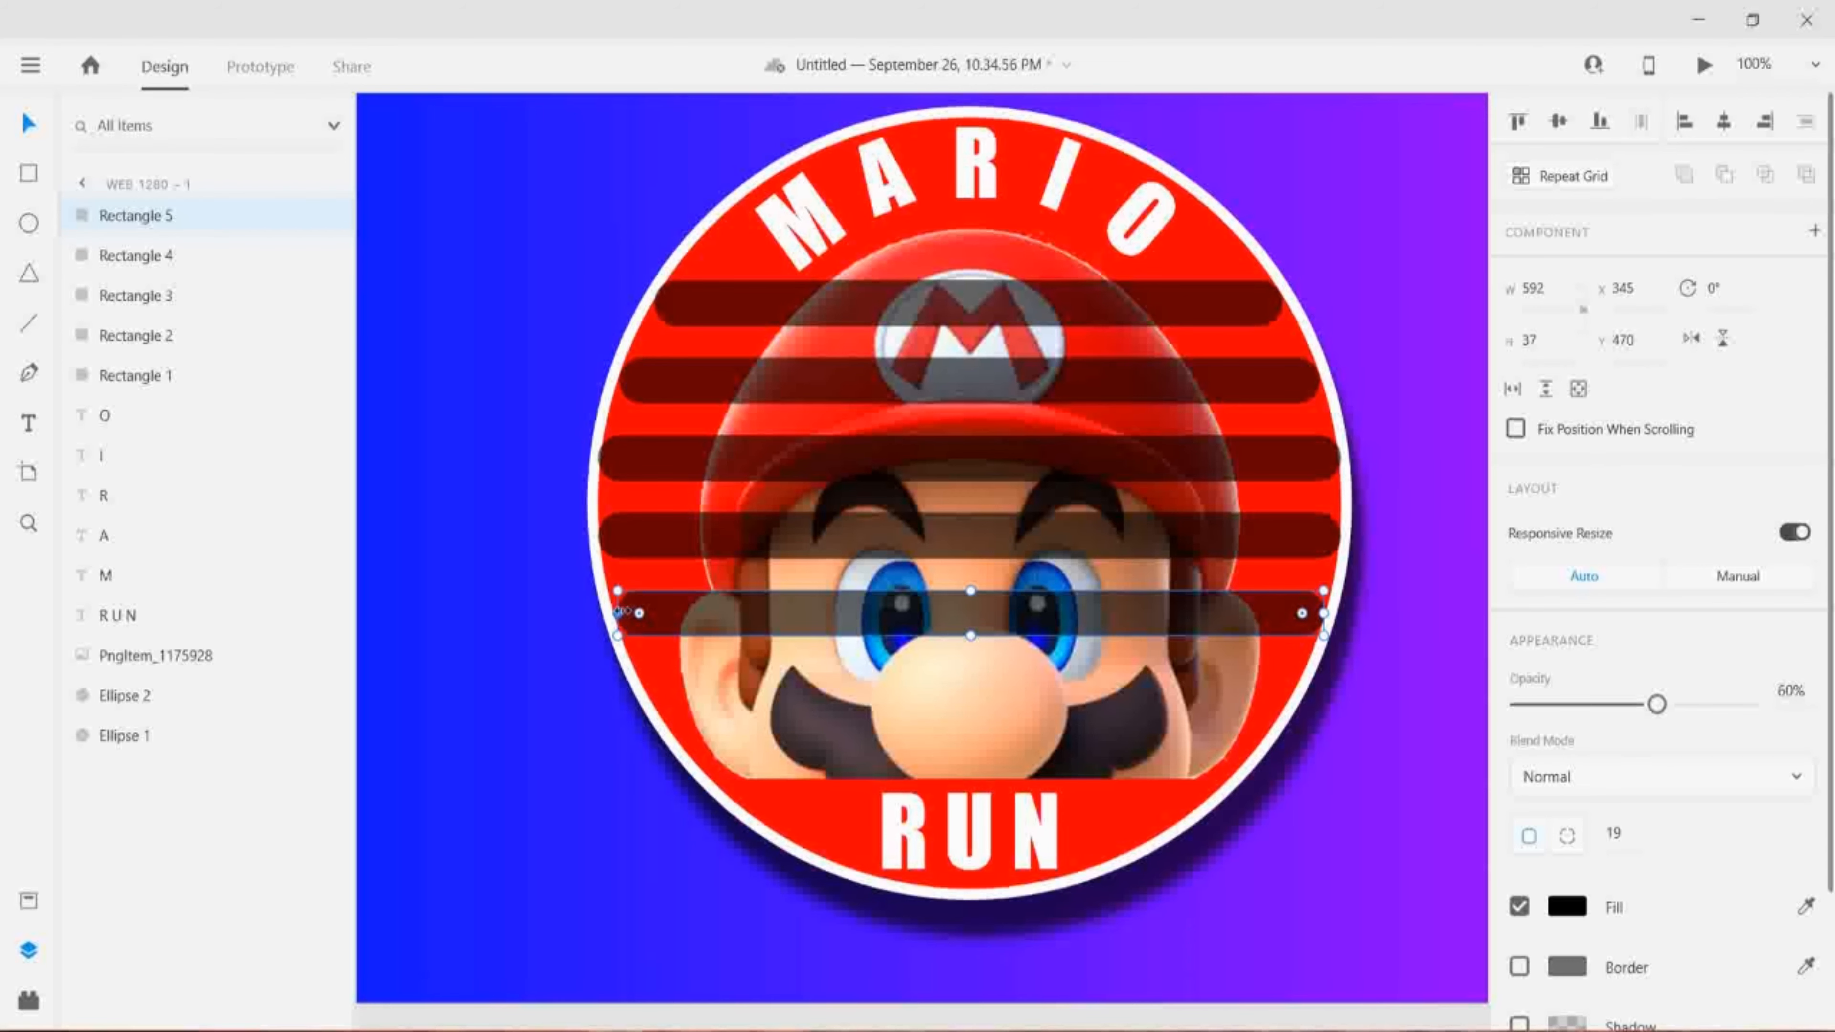
left_click_drag(620, 613, 612, 615)
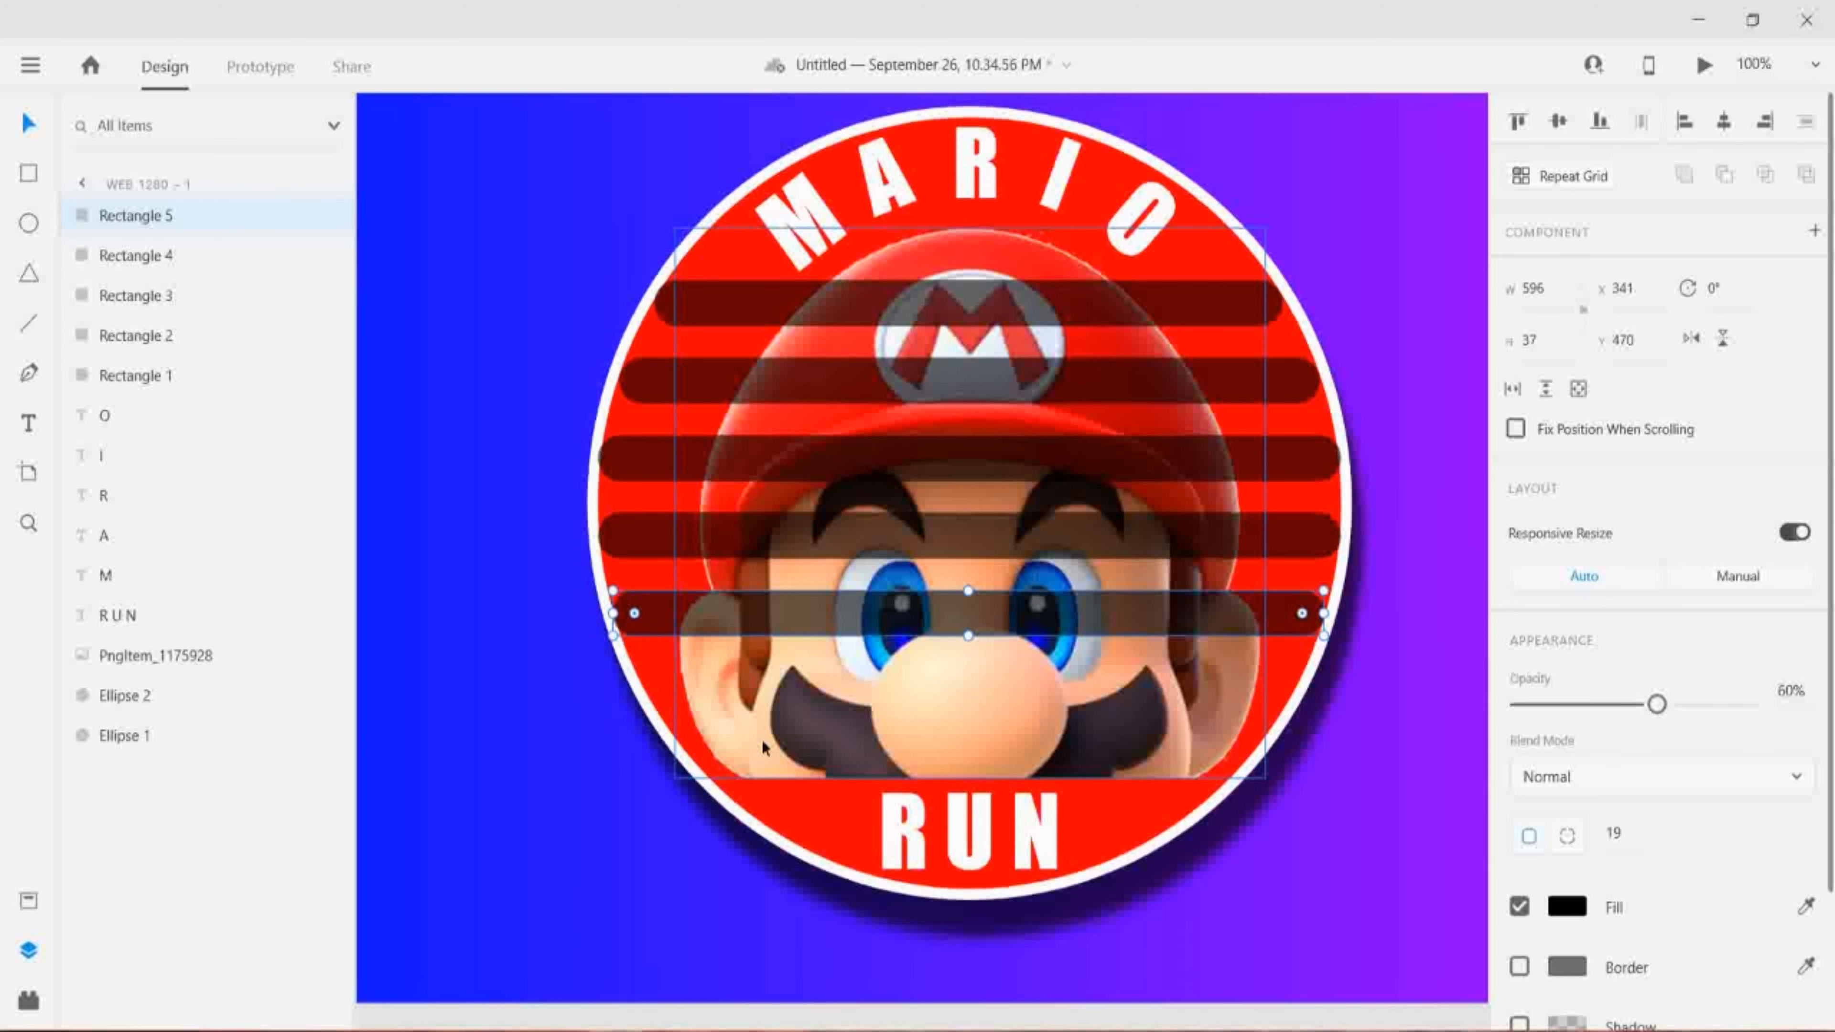
- Duplicate the fifth stripe, place the sixth at about X 367, Y 523 across the nose and mustache, and narrow it to fit the circle
key("ctrl+d")
left_click_drag(847, 616, 877, 682)
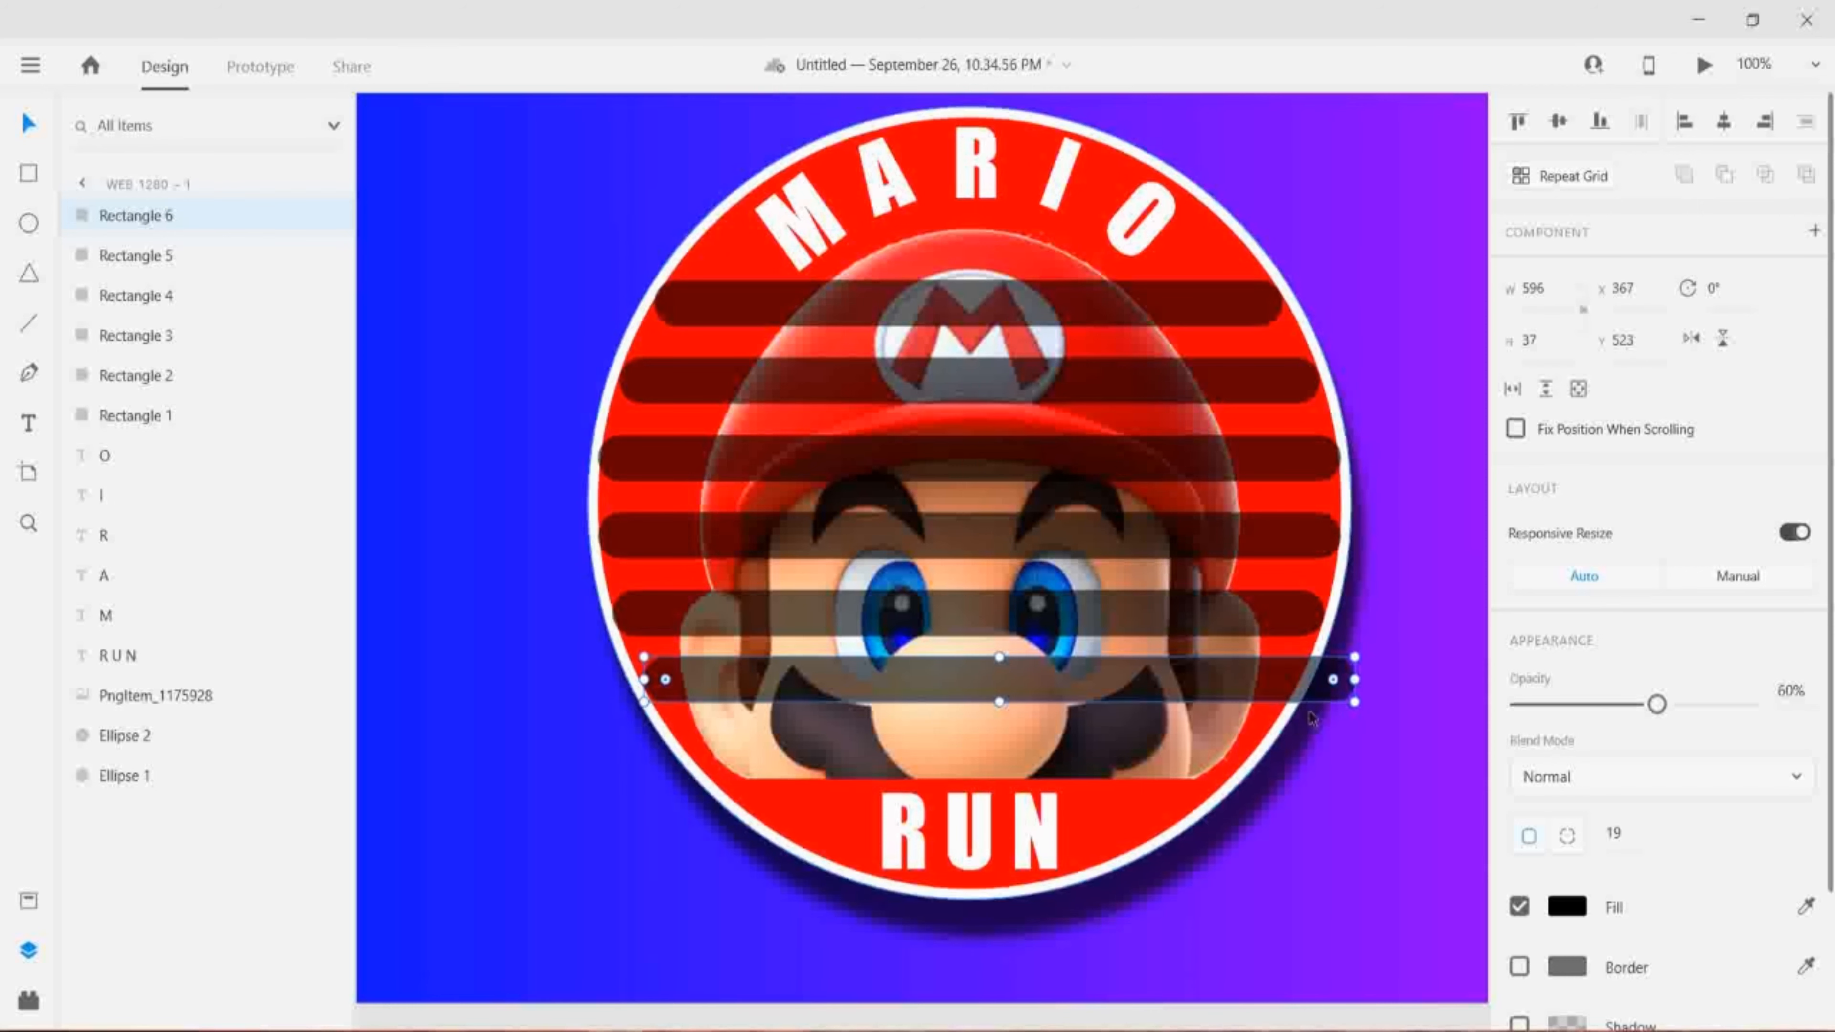
left_click_drag(1353, 678, 1297, 678)
left_click(1319, 781)
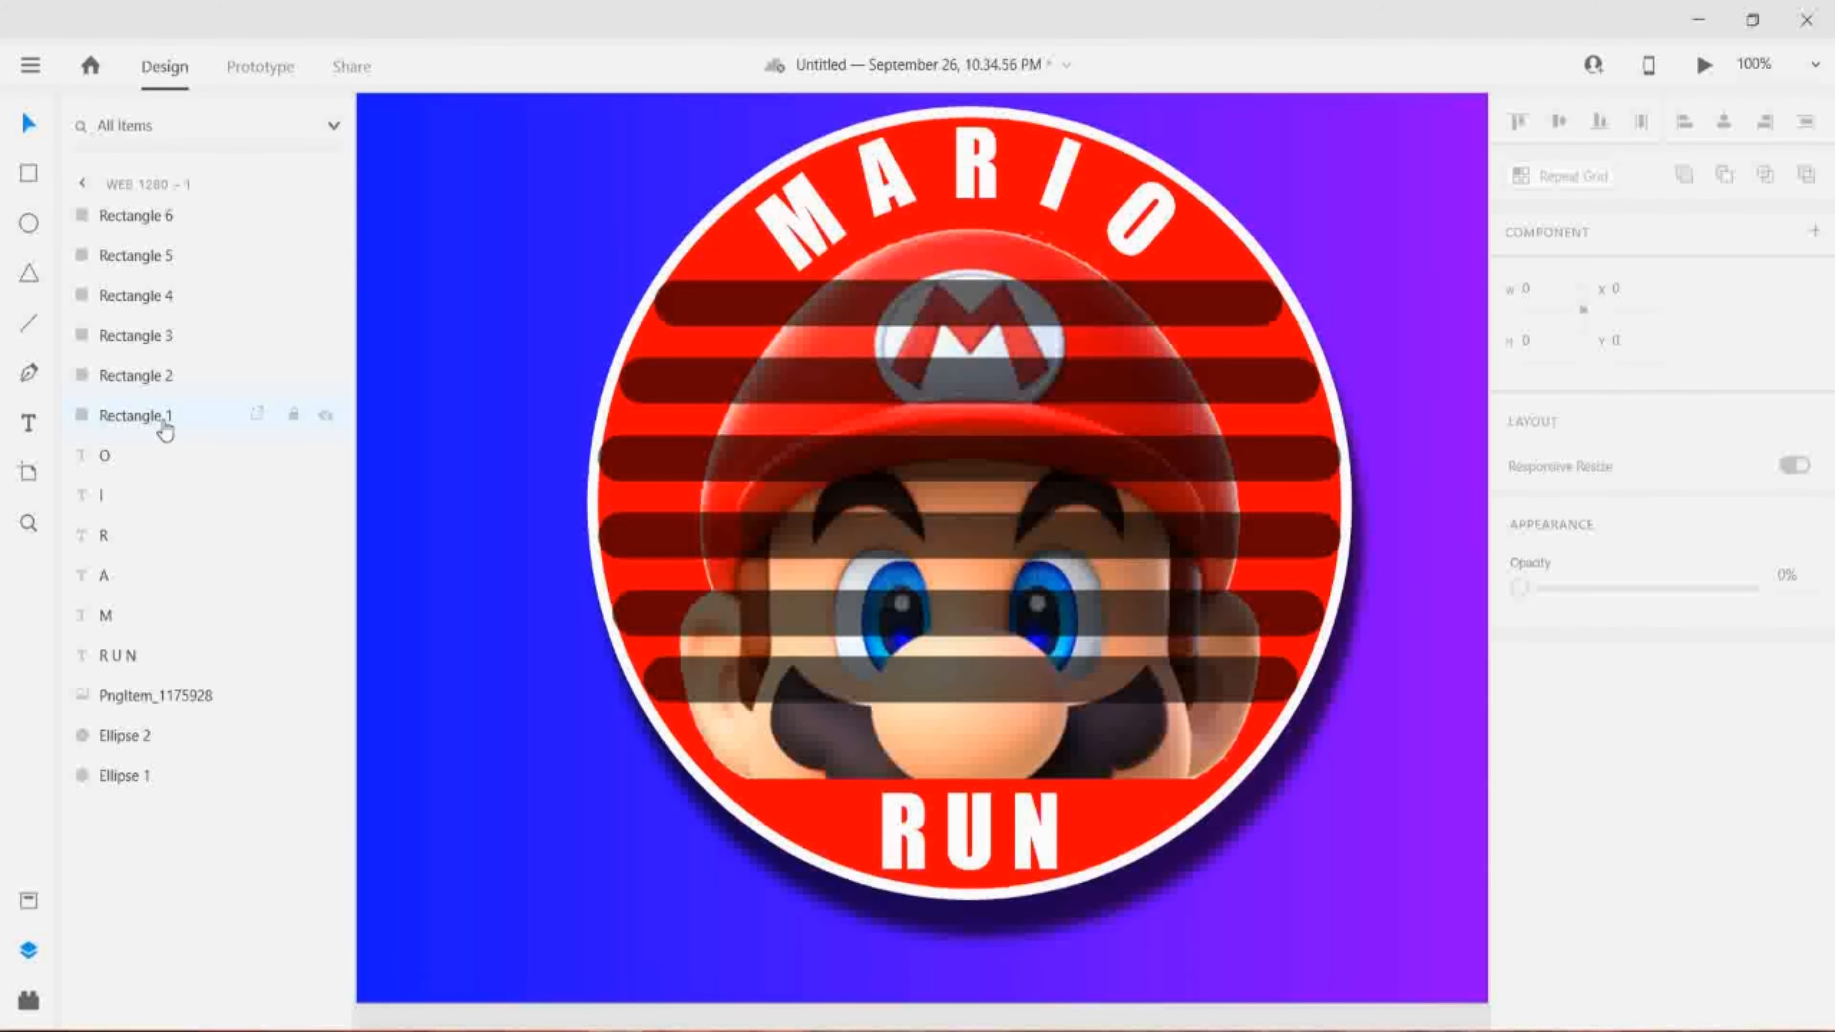
- Move all six dark stripes behind Mario's face in the layer order, keeping them above both circles, and save the document
left_click(165, 697)
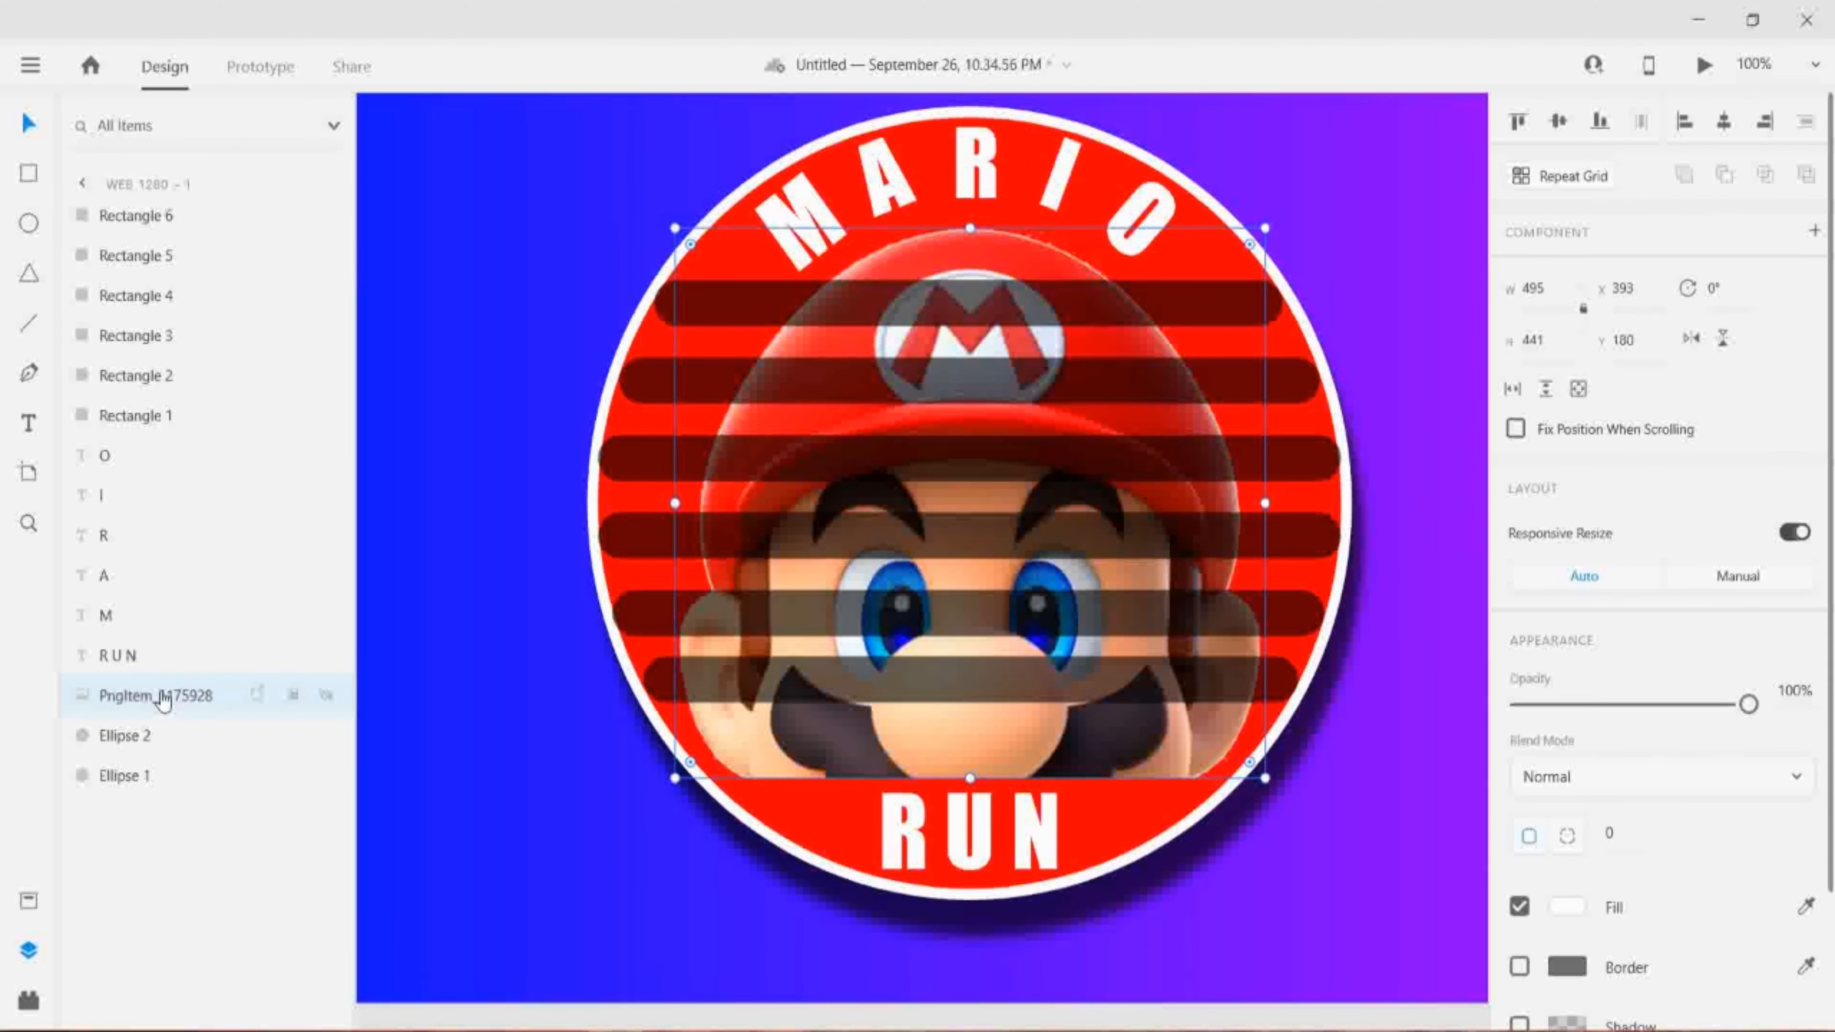
left_click_drag(151, 417, 163, 719)
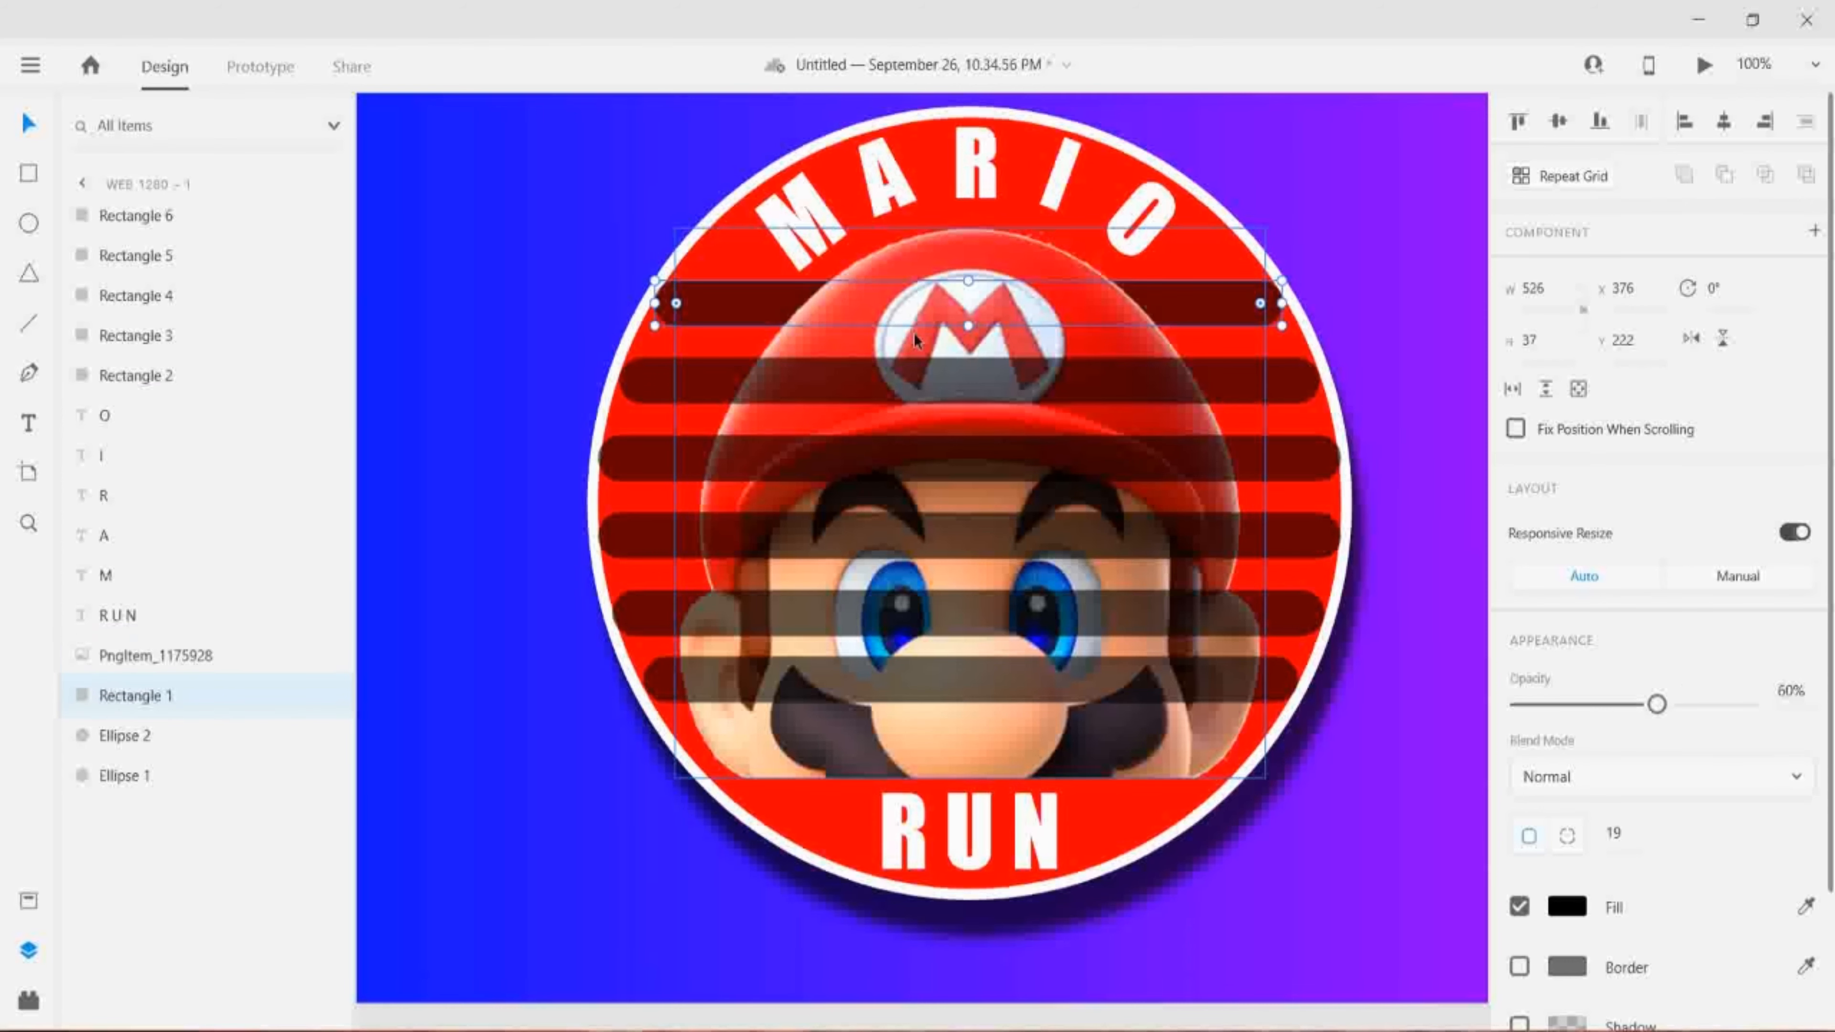
left_click_drag(147, 383, 155, 734)
left_click_drag(129, 340, 150, 733)
left_click_drag(128, 294, 134, 716)
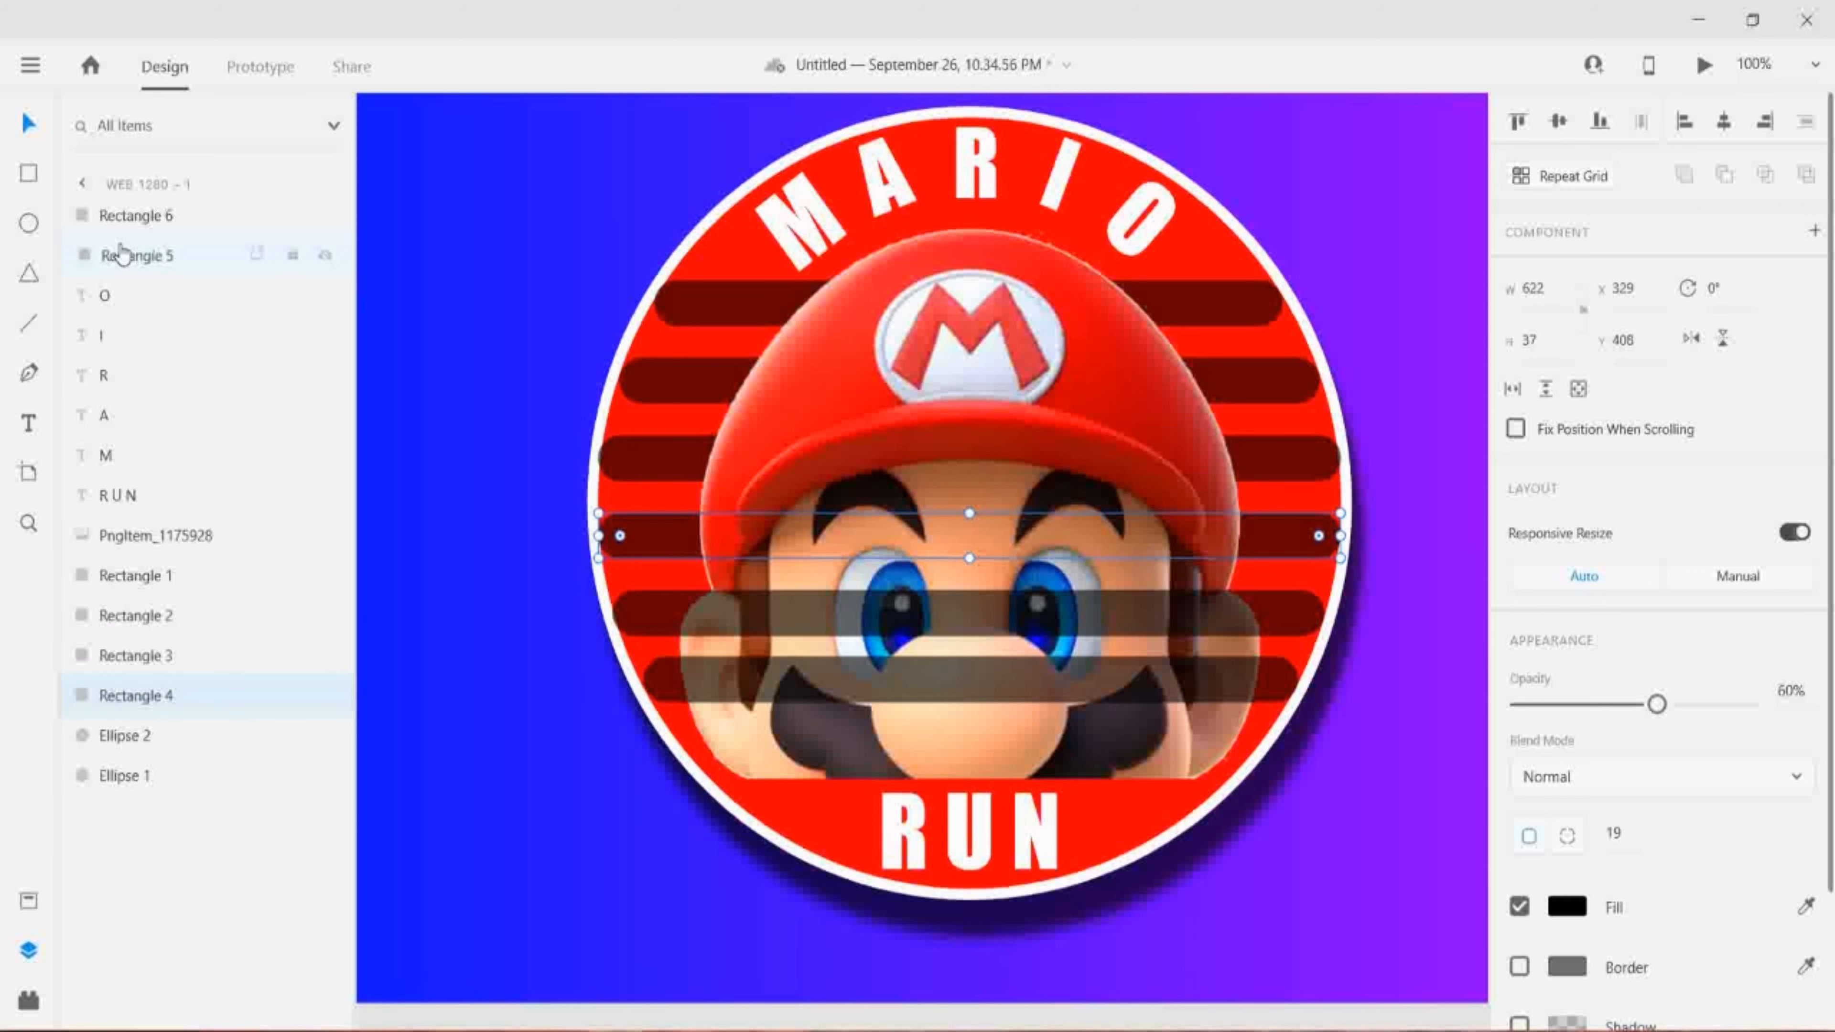
left_click_drag(119, 254, 150, 692)
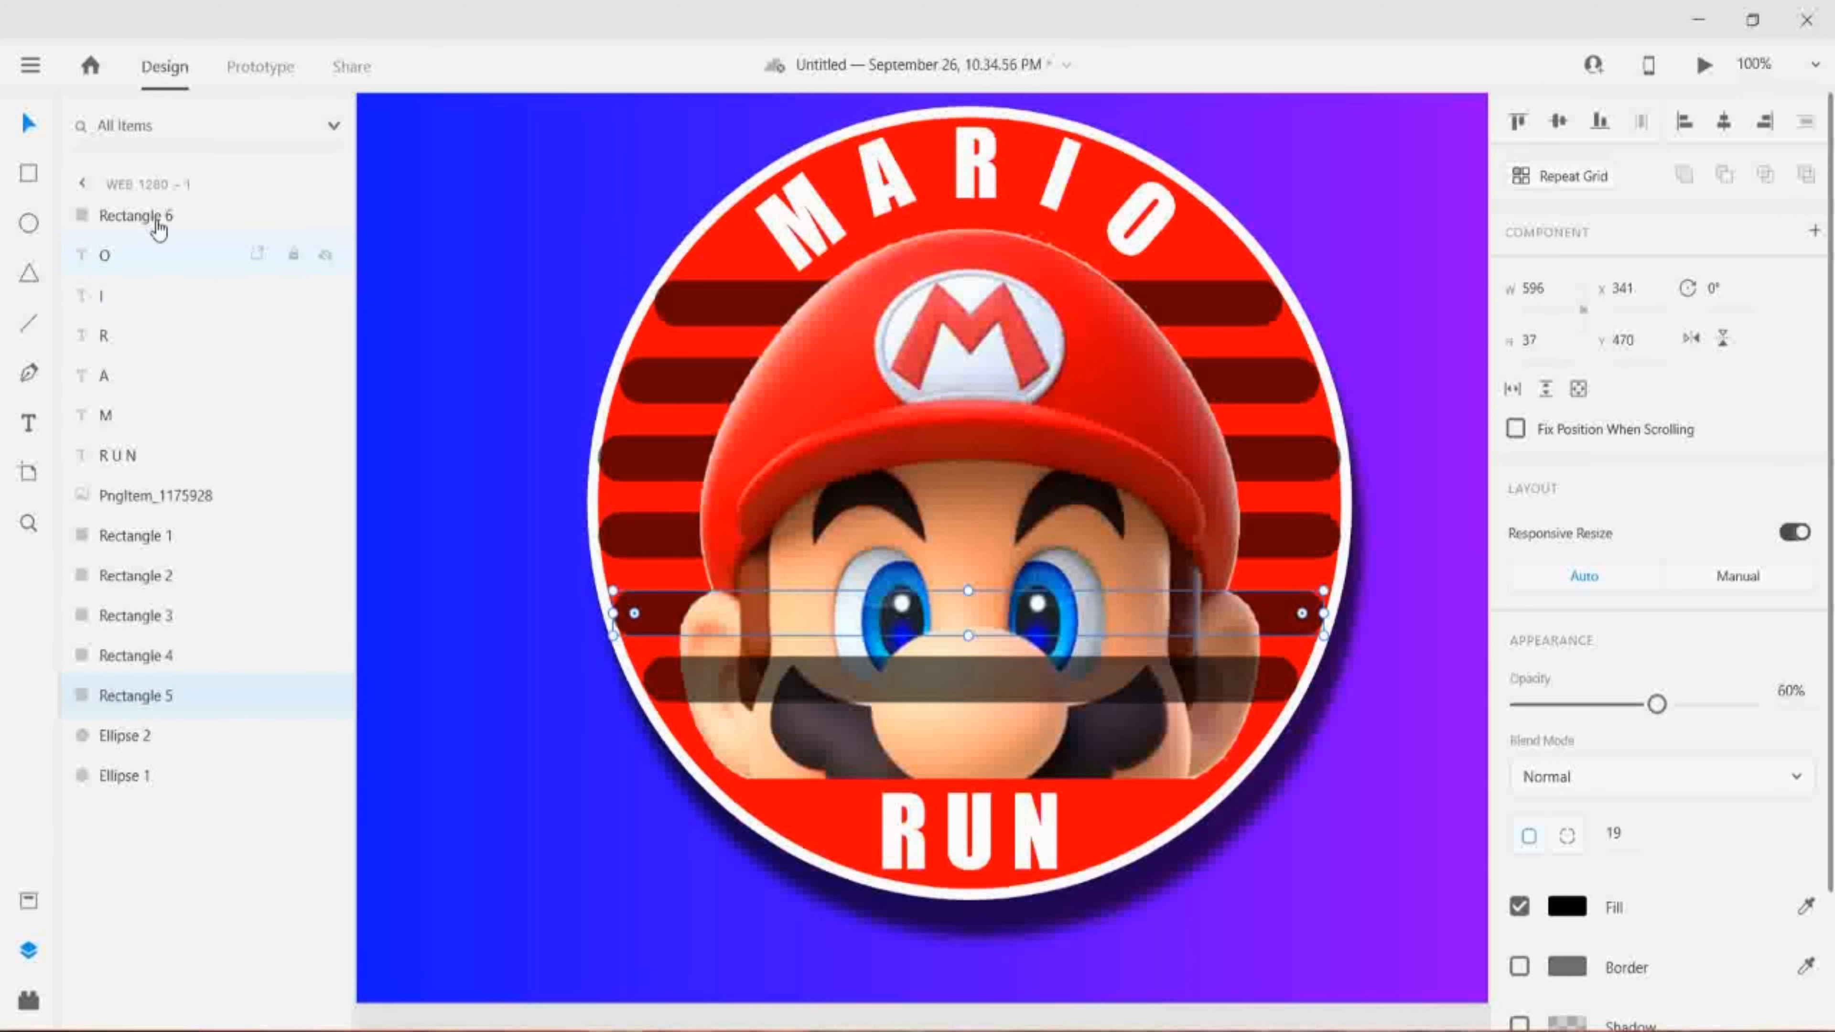
left_click_drag(152, 221, 100, 11)
key("ctrl+s")
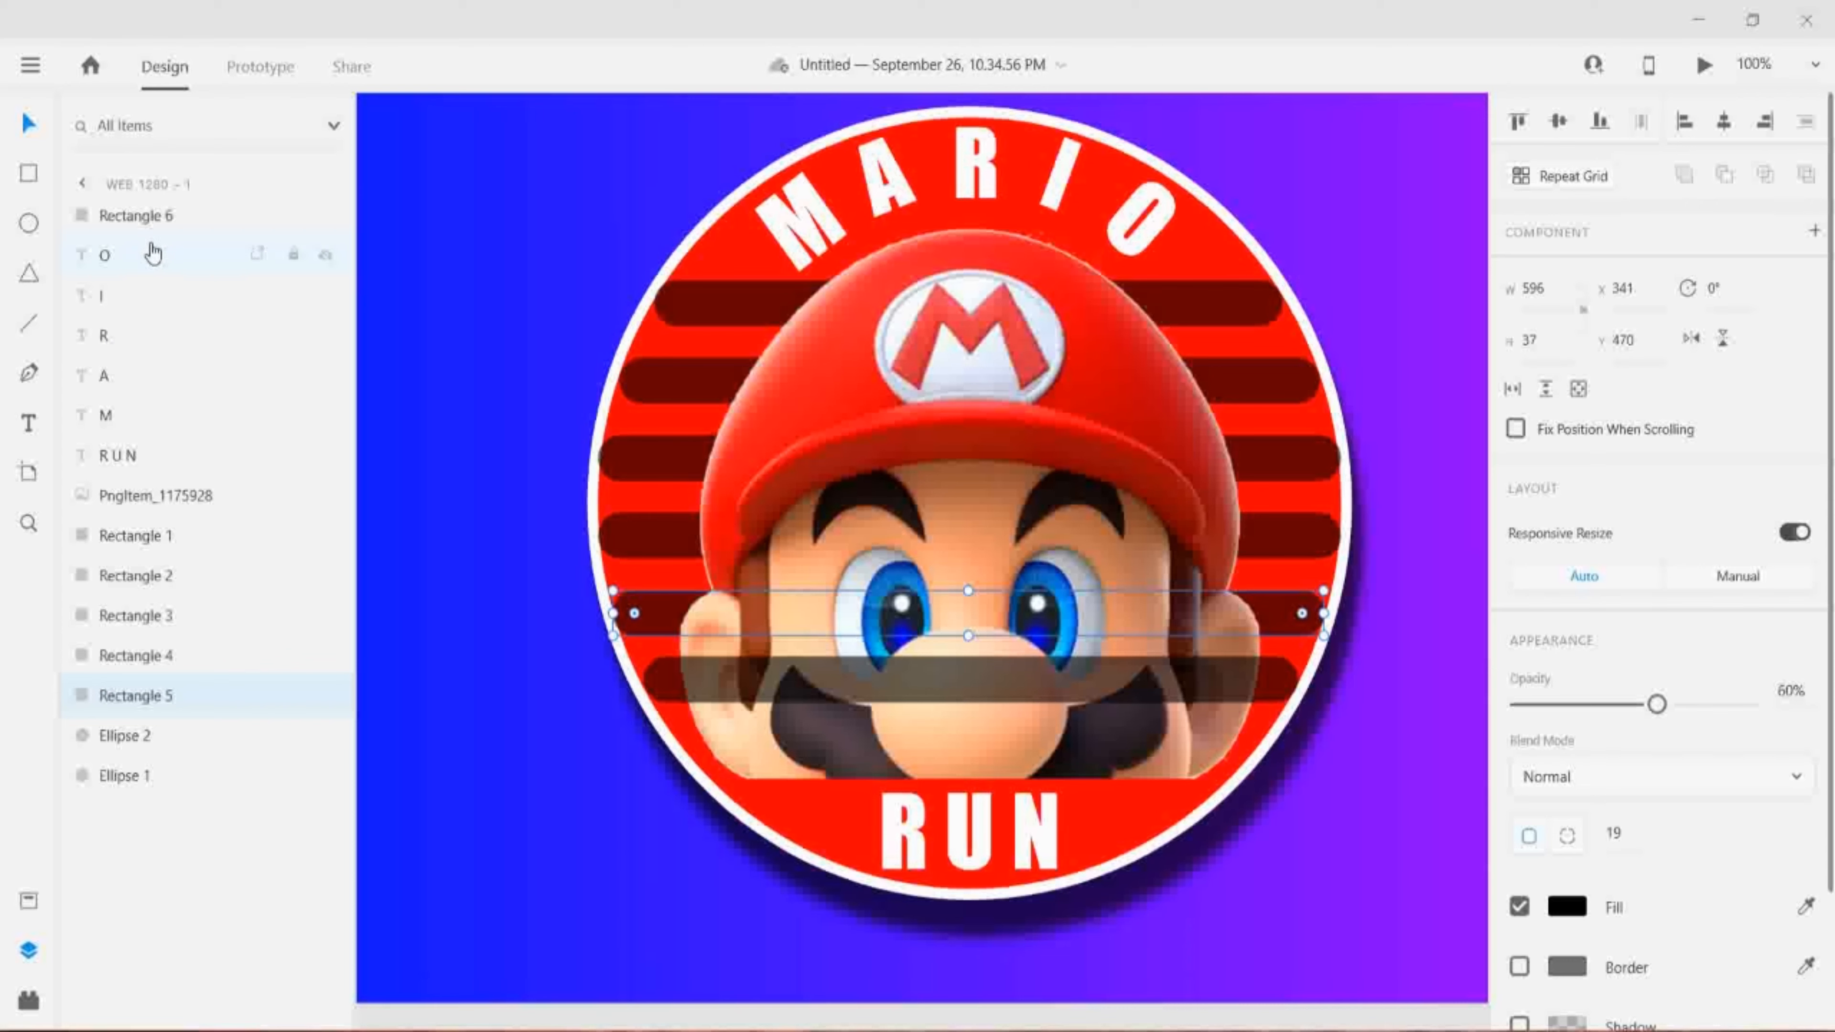
left_click_drag(148, 217, 158, 718)
left_click(517, 770)
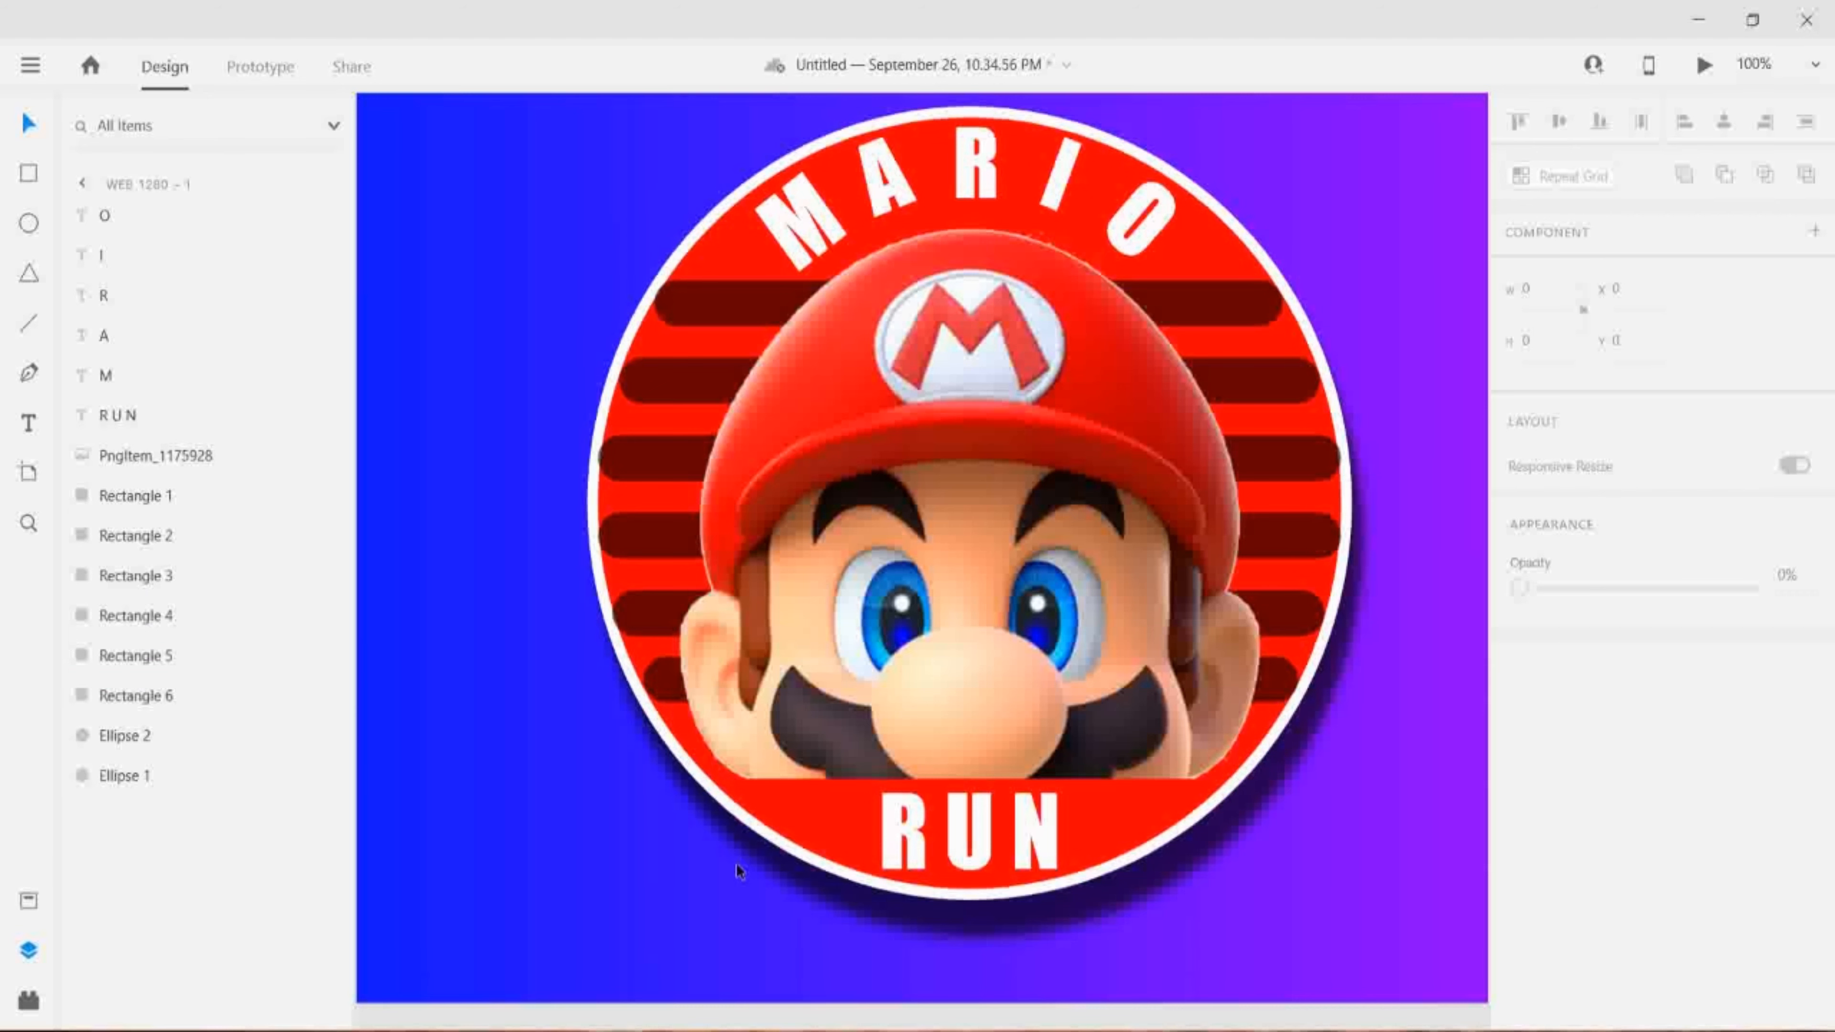
- Move the sixth stripe to about X 372, Y 532 to even out the spacing, and narrow it to fit inside the circle
left_click(666, 686)
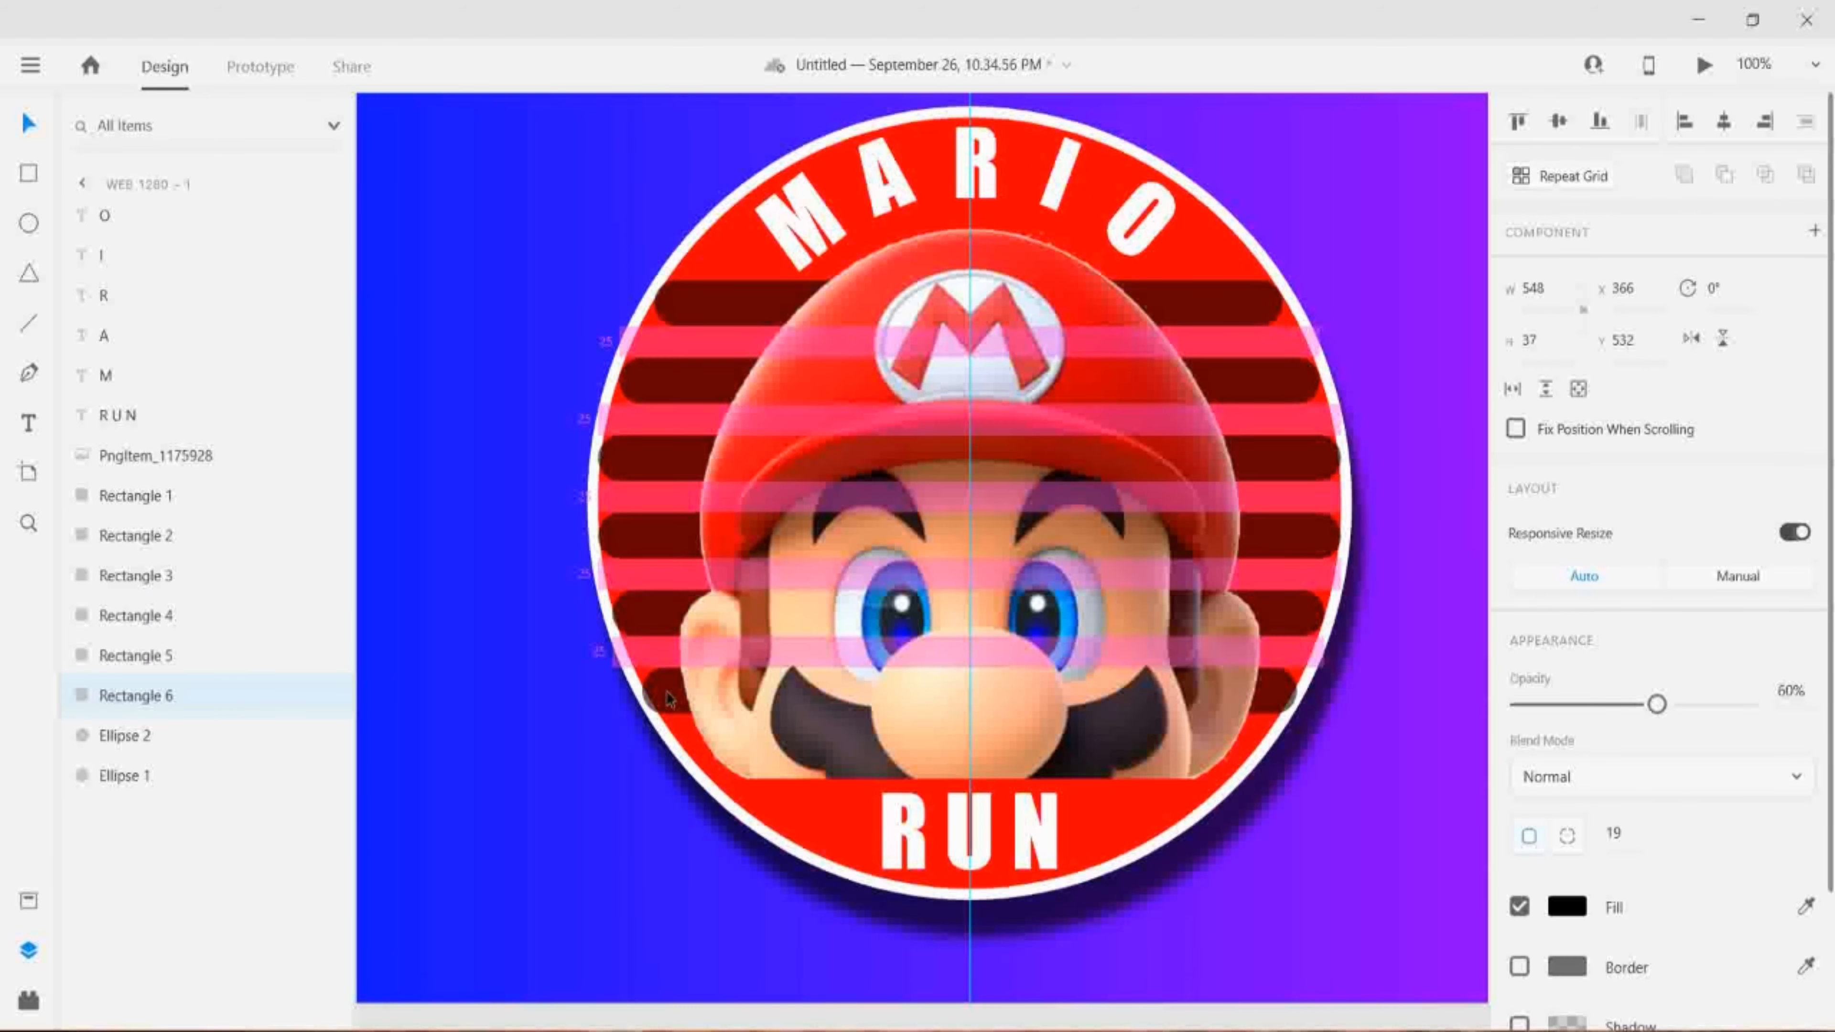
left_click_drag(670, 696, 676, 692)
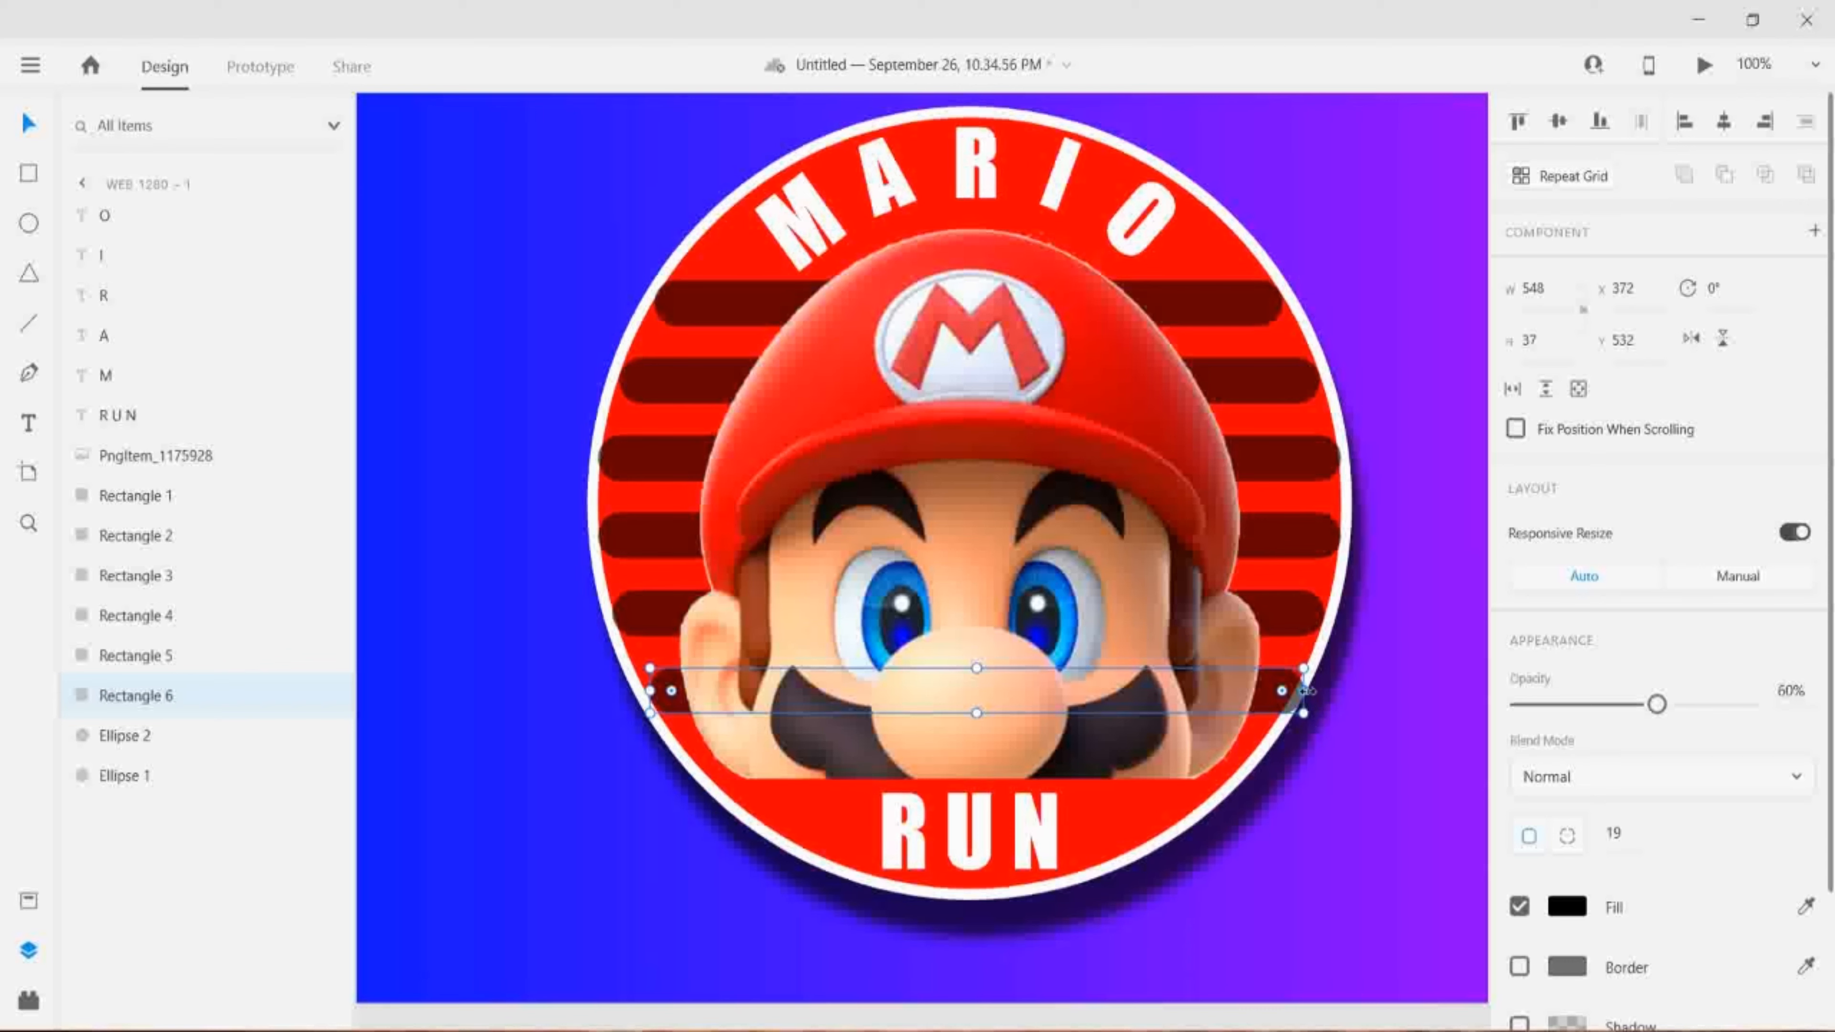
left_click_drag(1298, 689, 1288, 683)
left_click(500, 808)
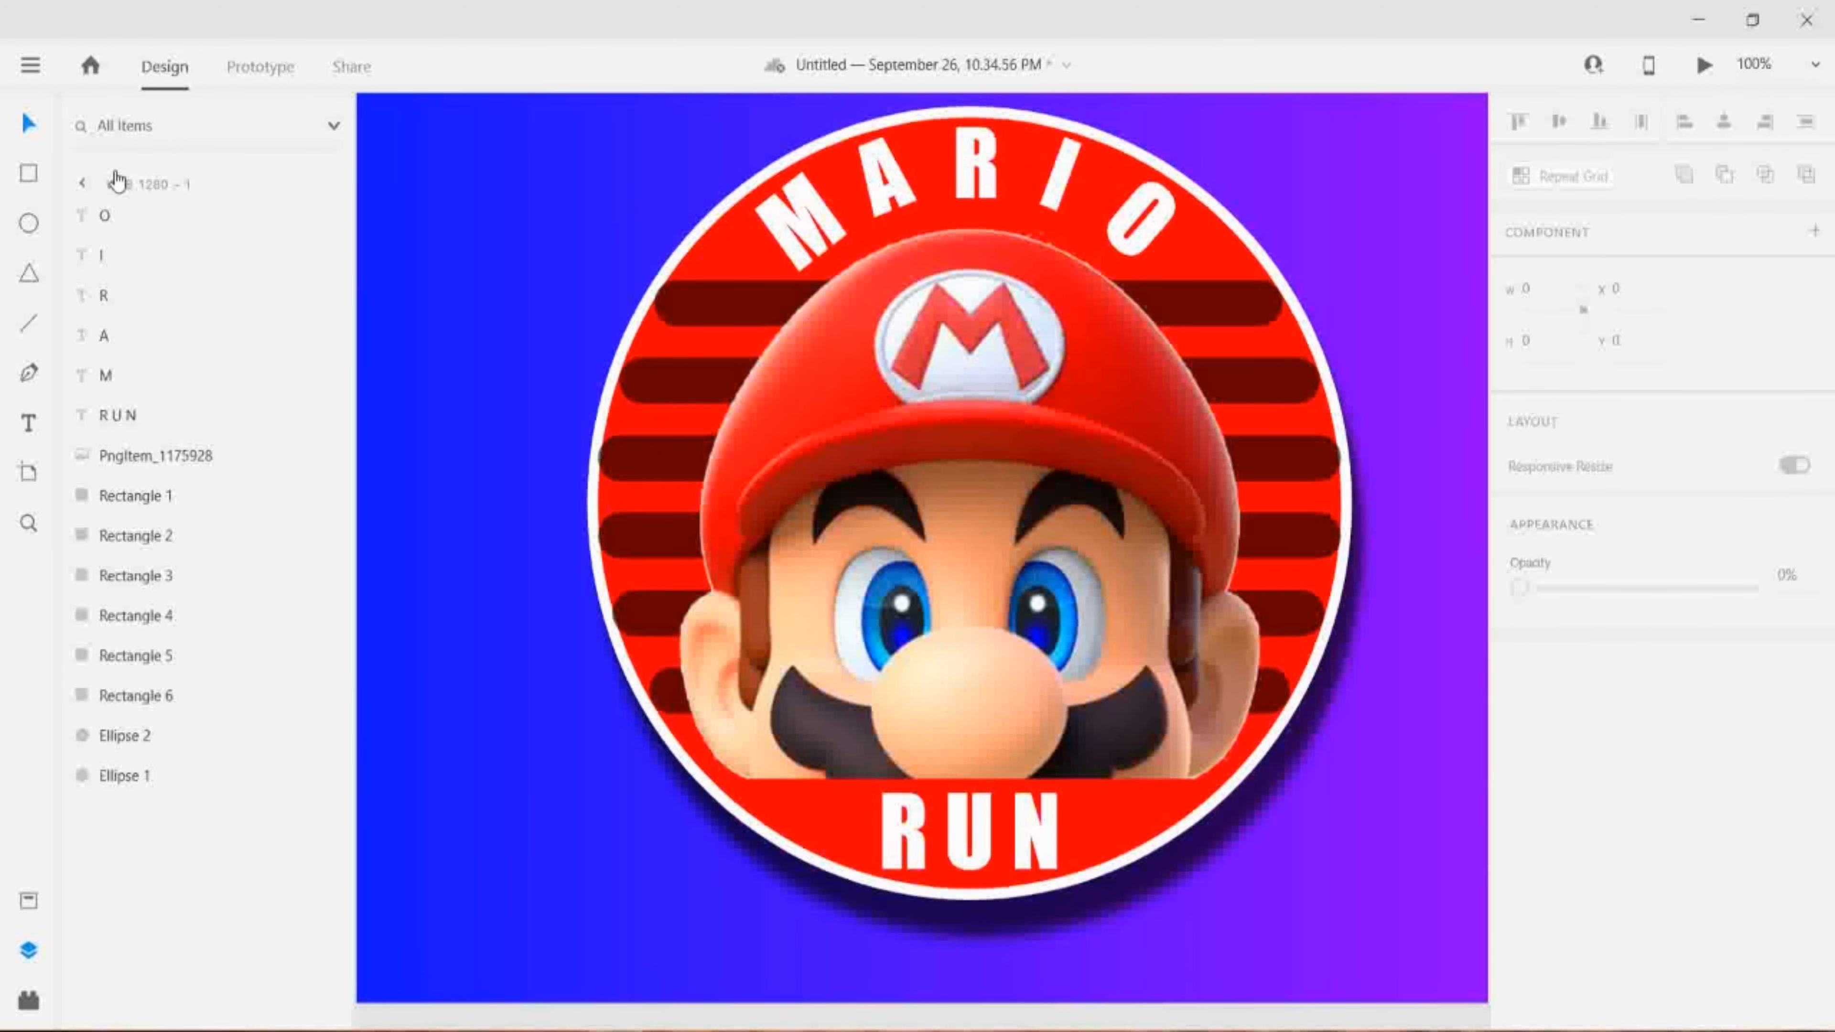
- Return to the artboard overview, select the Web 1280 – 1 artboard, and preview the logo in a maximized window
left_click(85, 183)
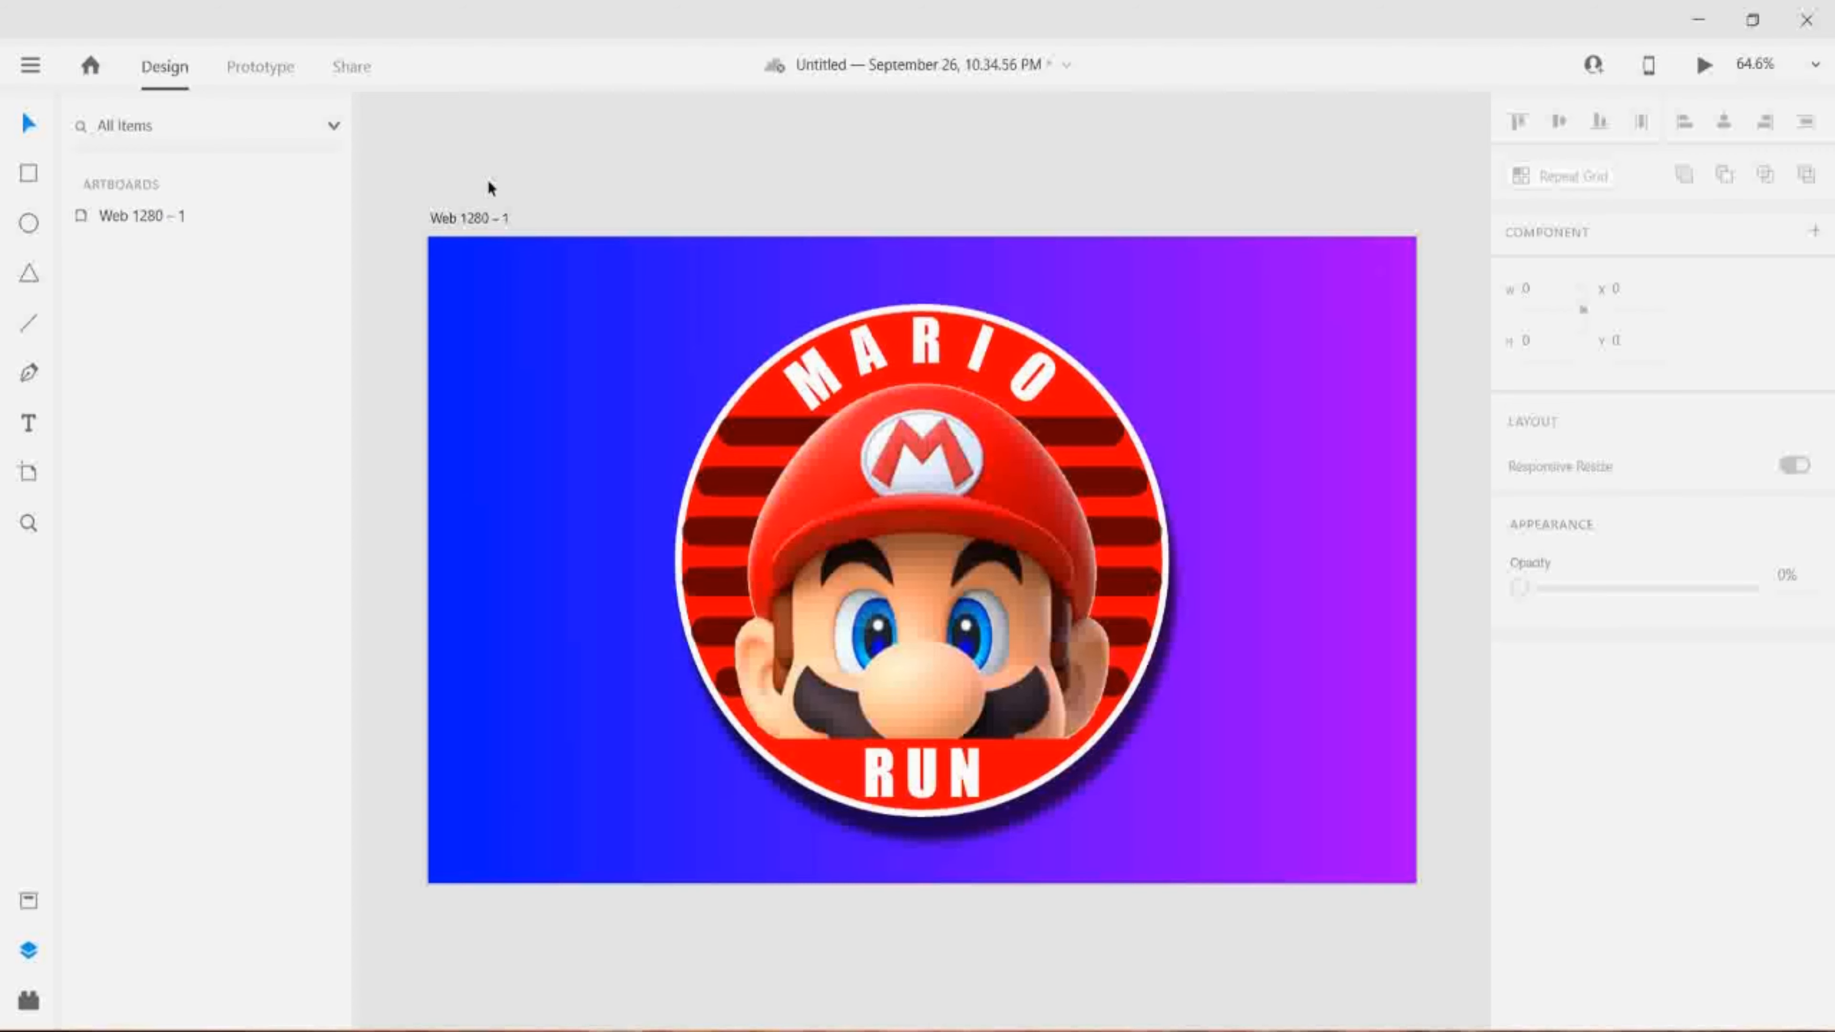
left_click(473, 219)
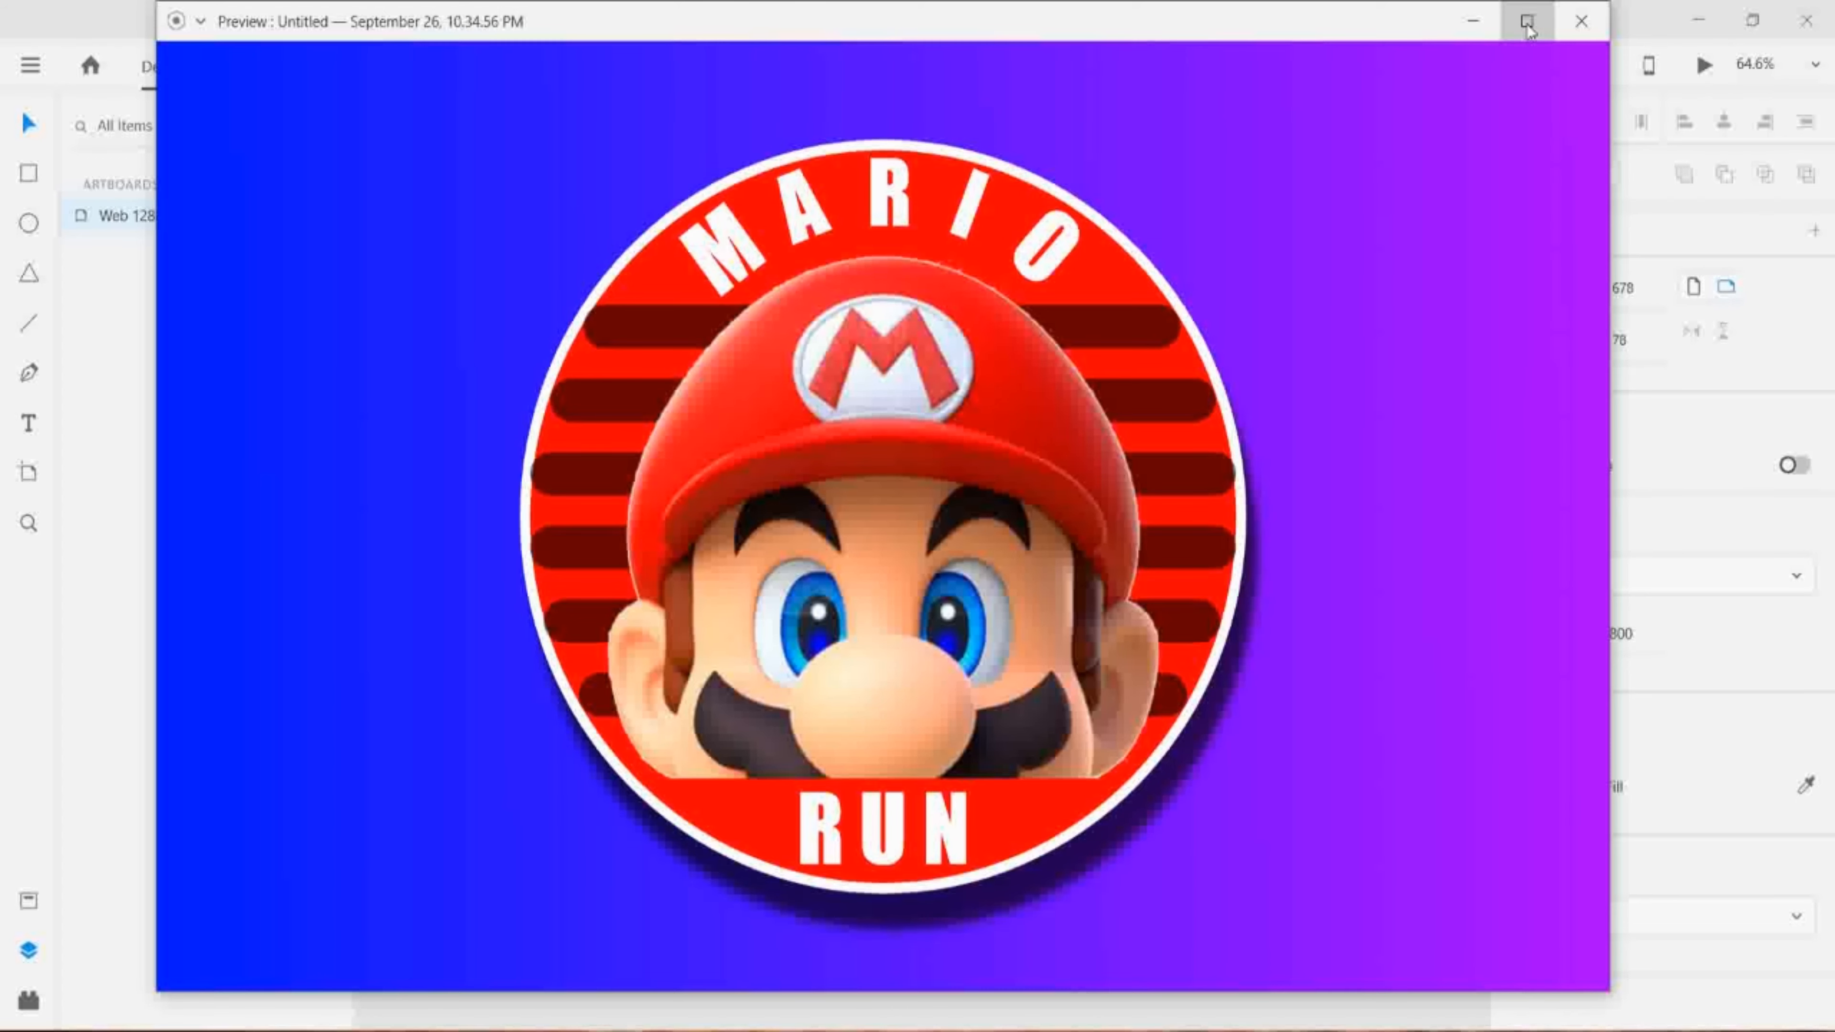
left_click(1528, 23)
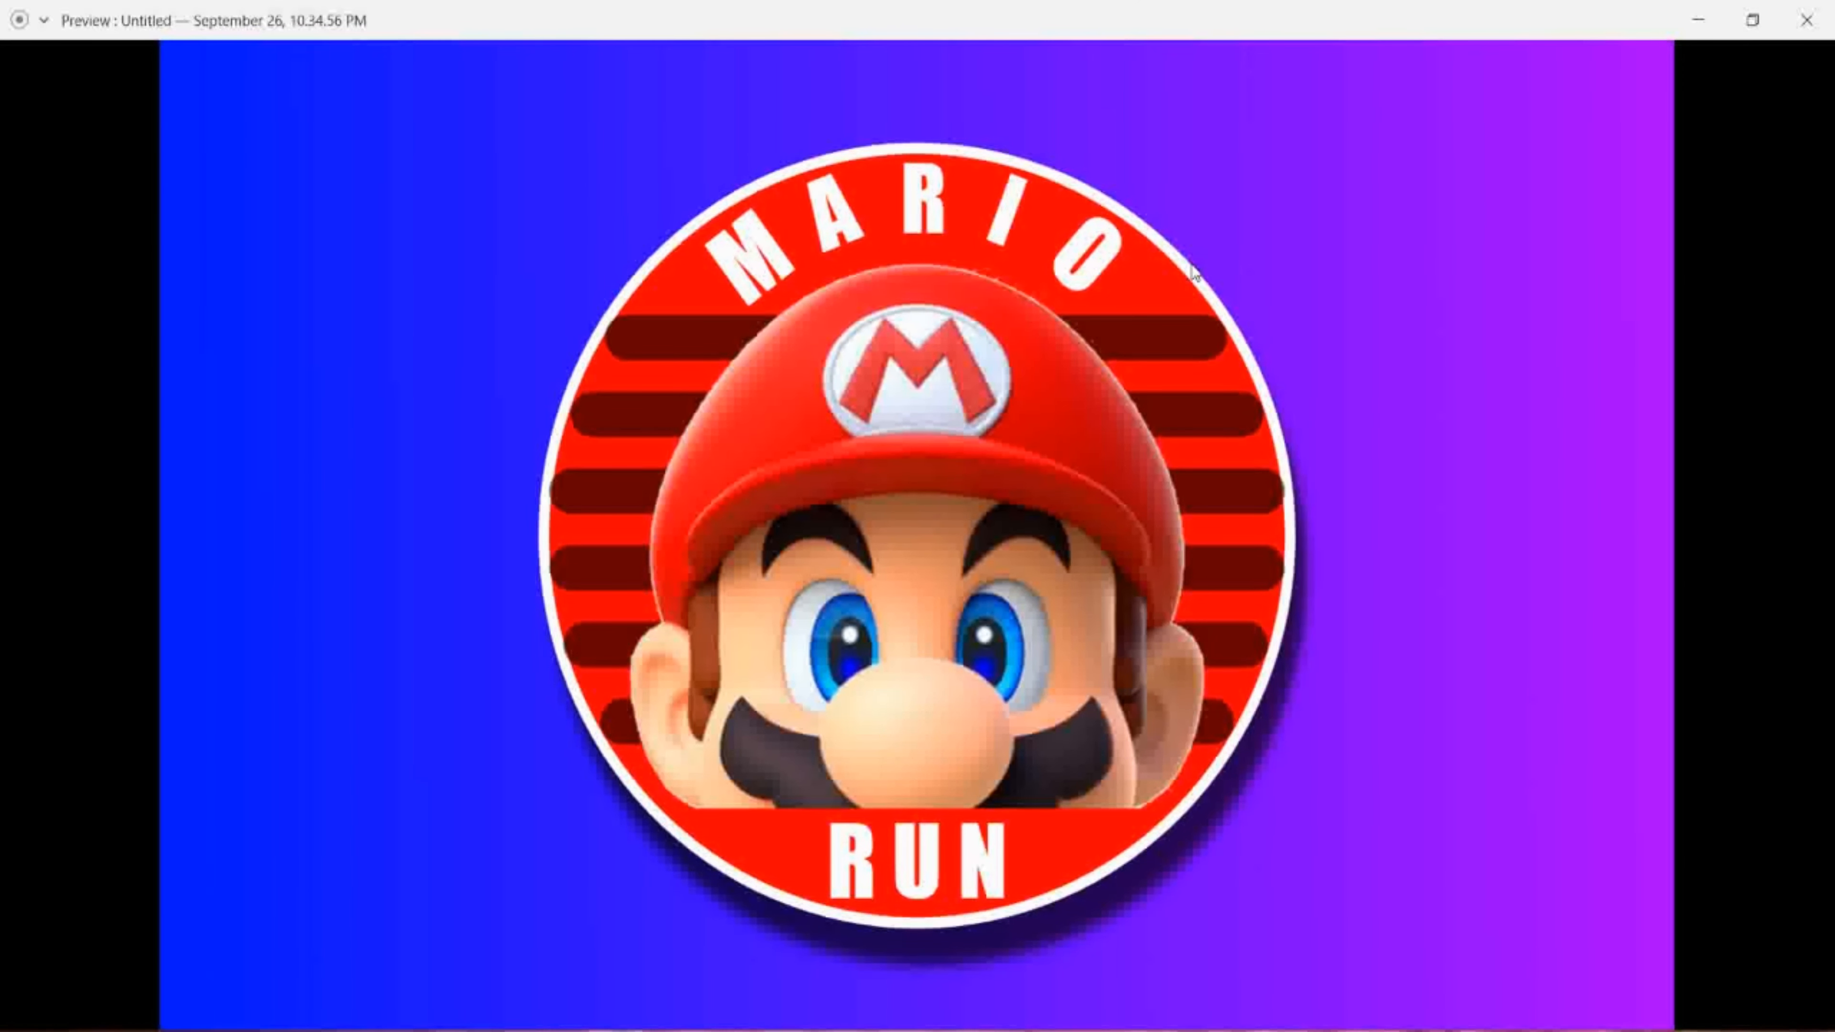